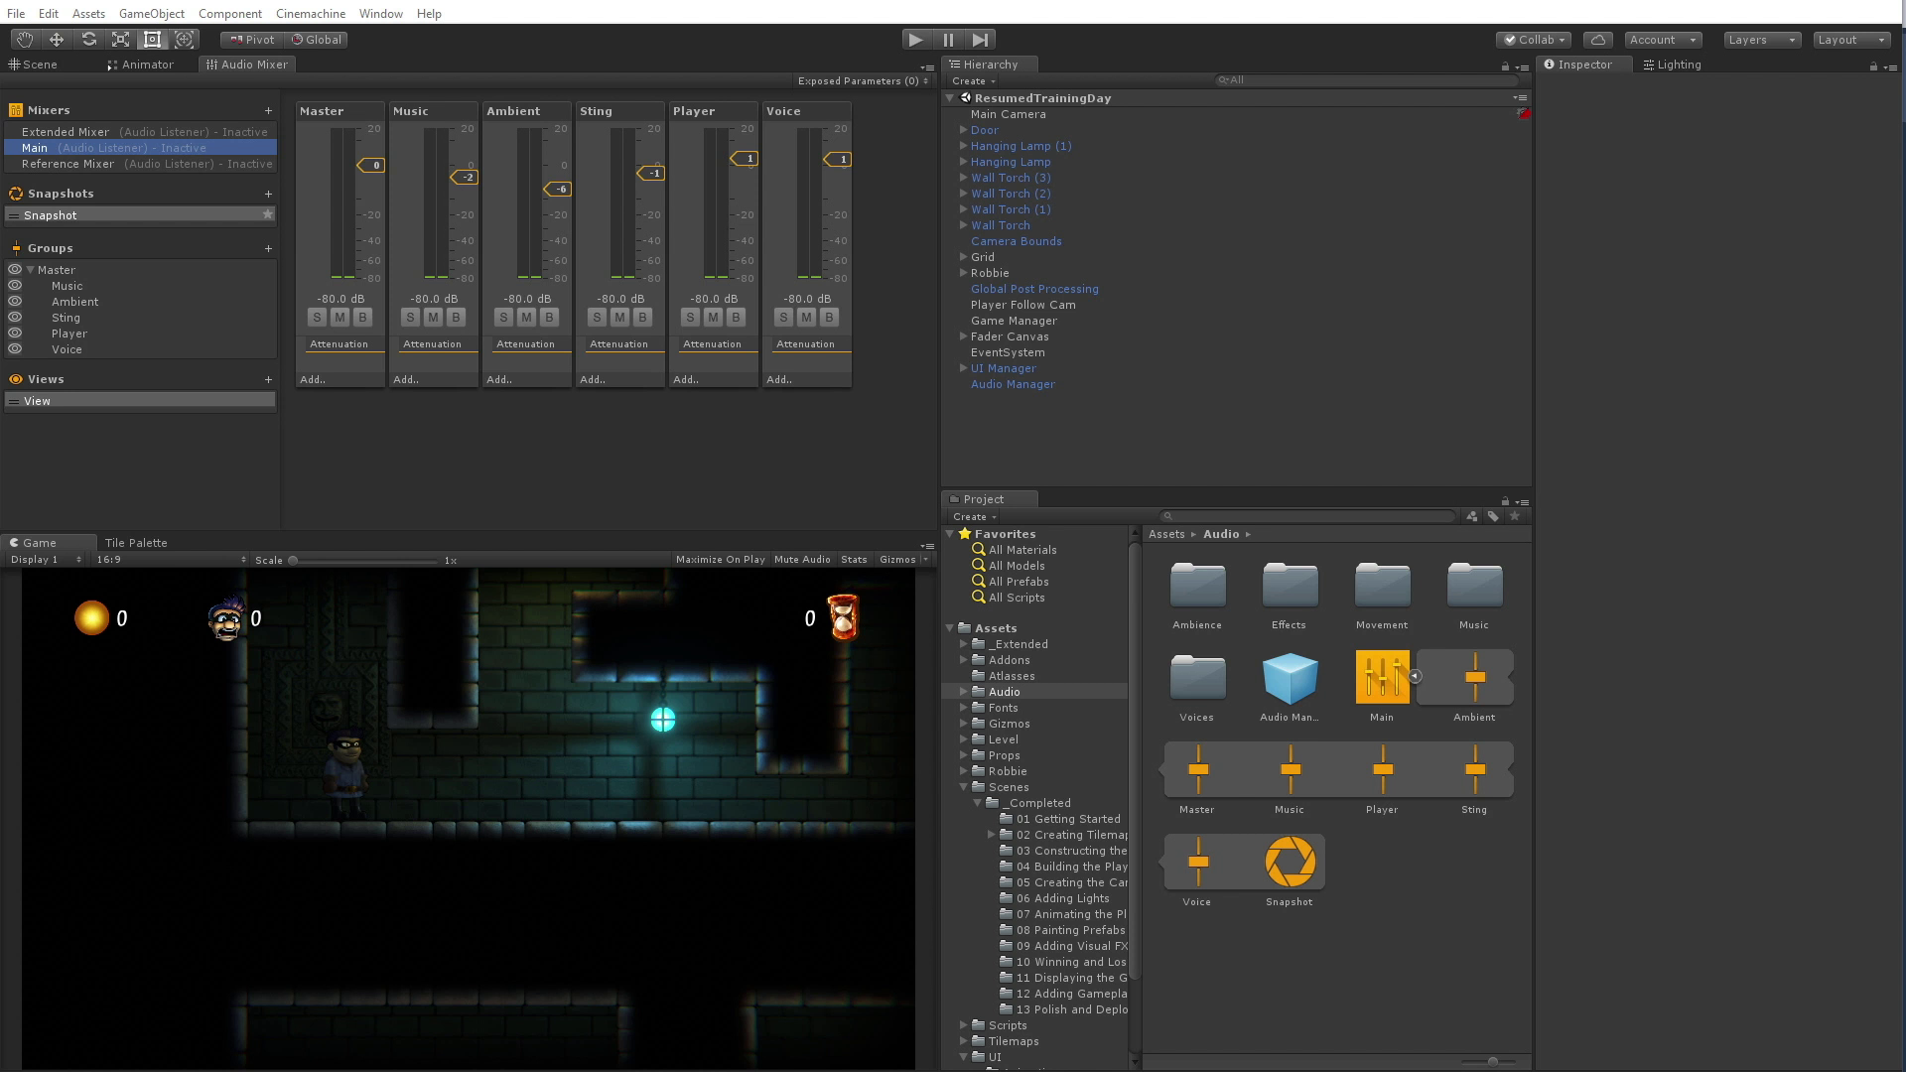
Switch back to the Scene view, frame Main Camera and pan around the dungeon level's rooms
{"action": "left_click", "coordinate": [35, 64]}
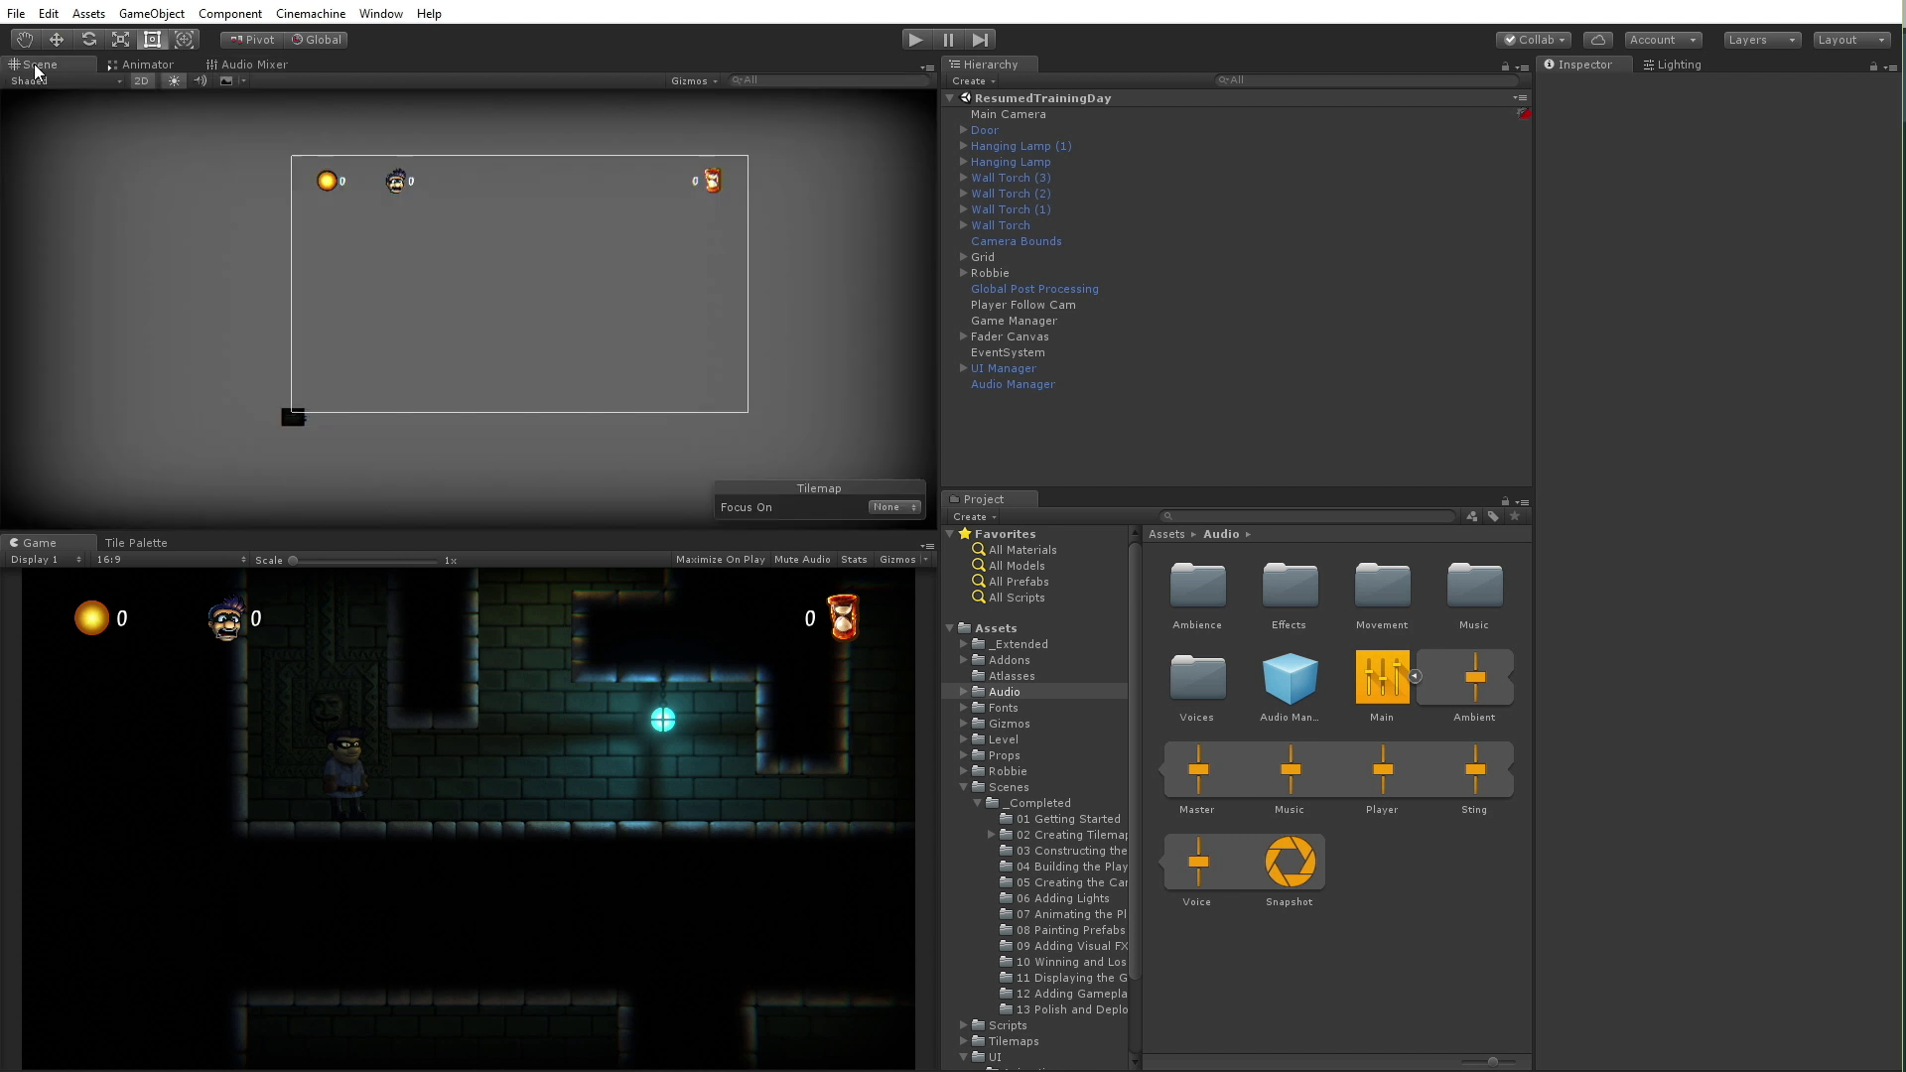
{"action": "double_click", "coordinate": [999, 115]}
{"action": "scroll", "coordinate": [599, 318], "scroll_direction": "up", "scroll_amount": 4}
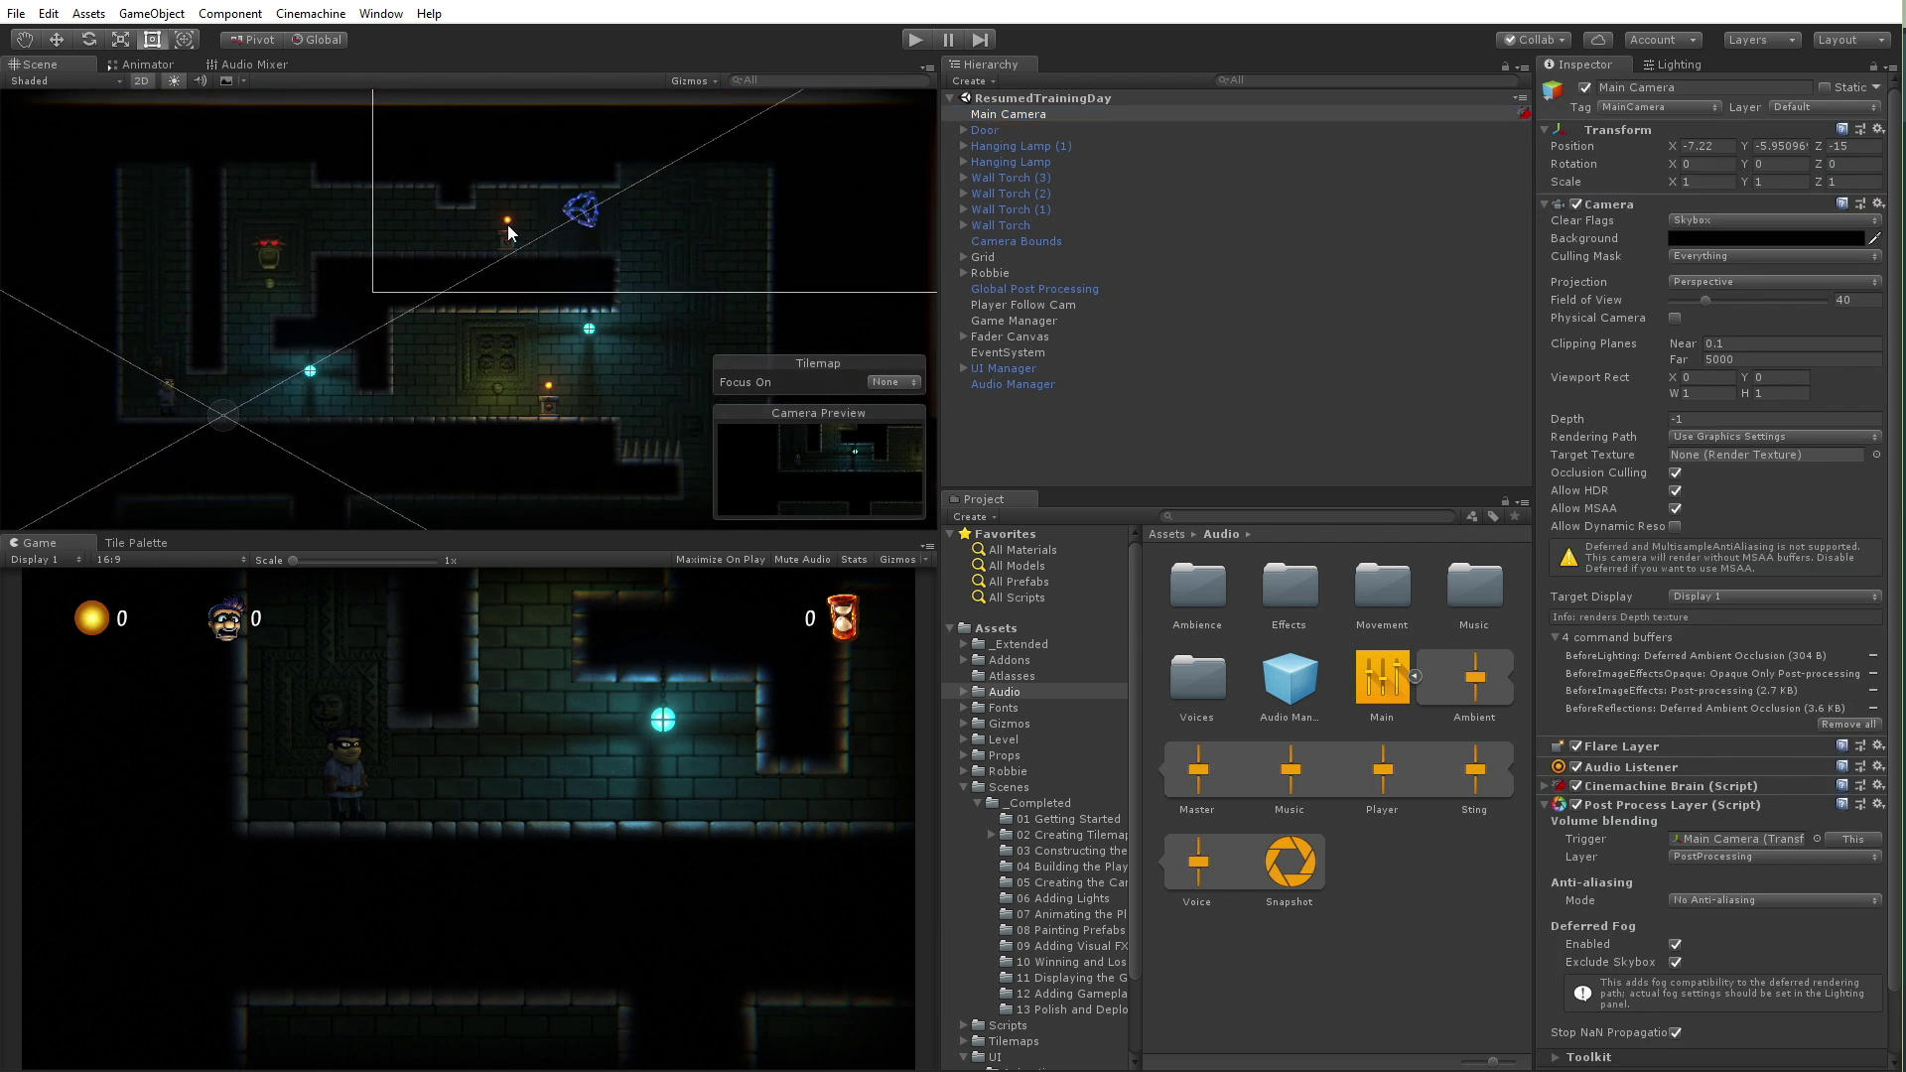
{"action": "middle_click_drag", "start_coordinate": [470, 417], "coordinate": [599, 298]}
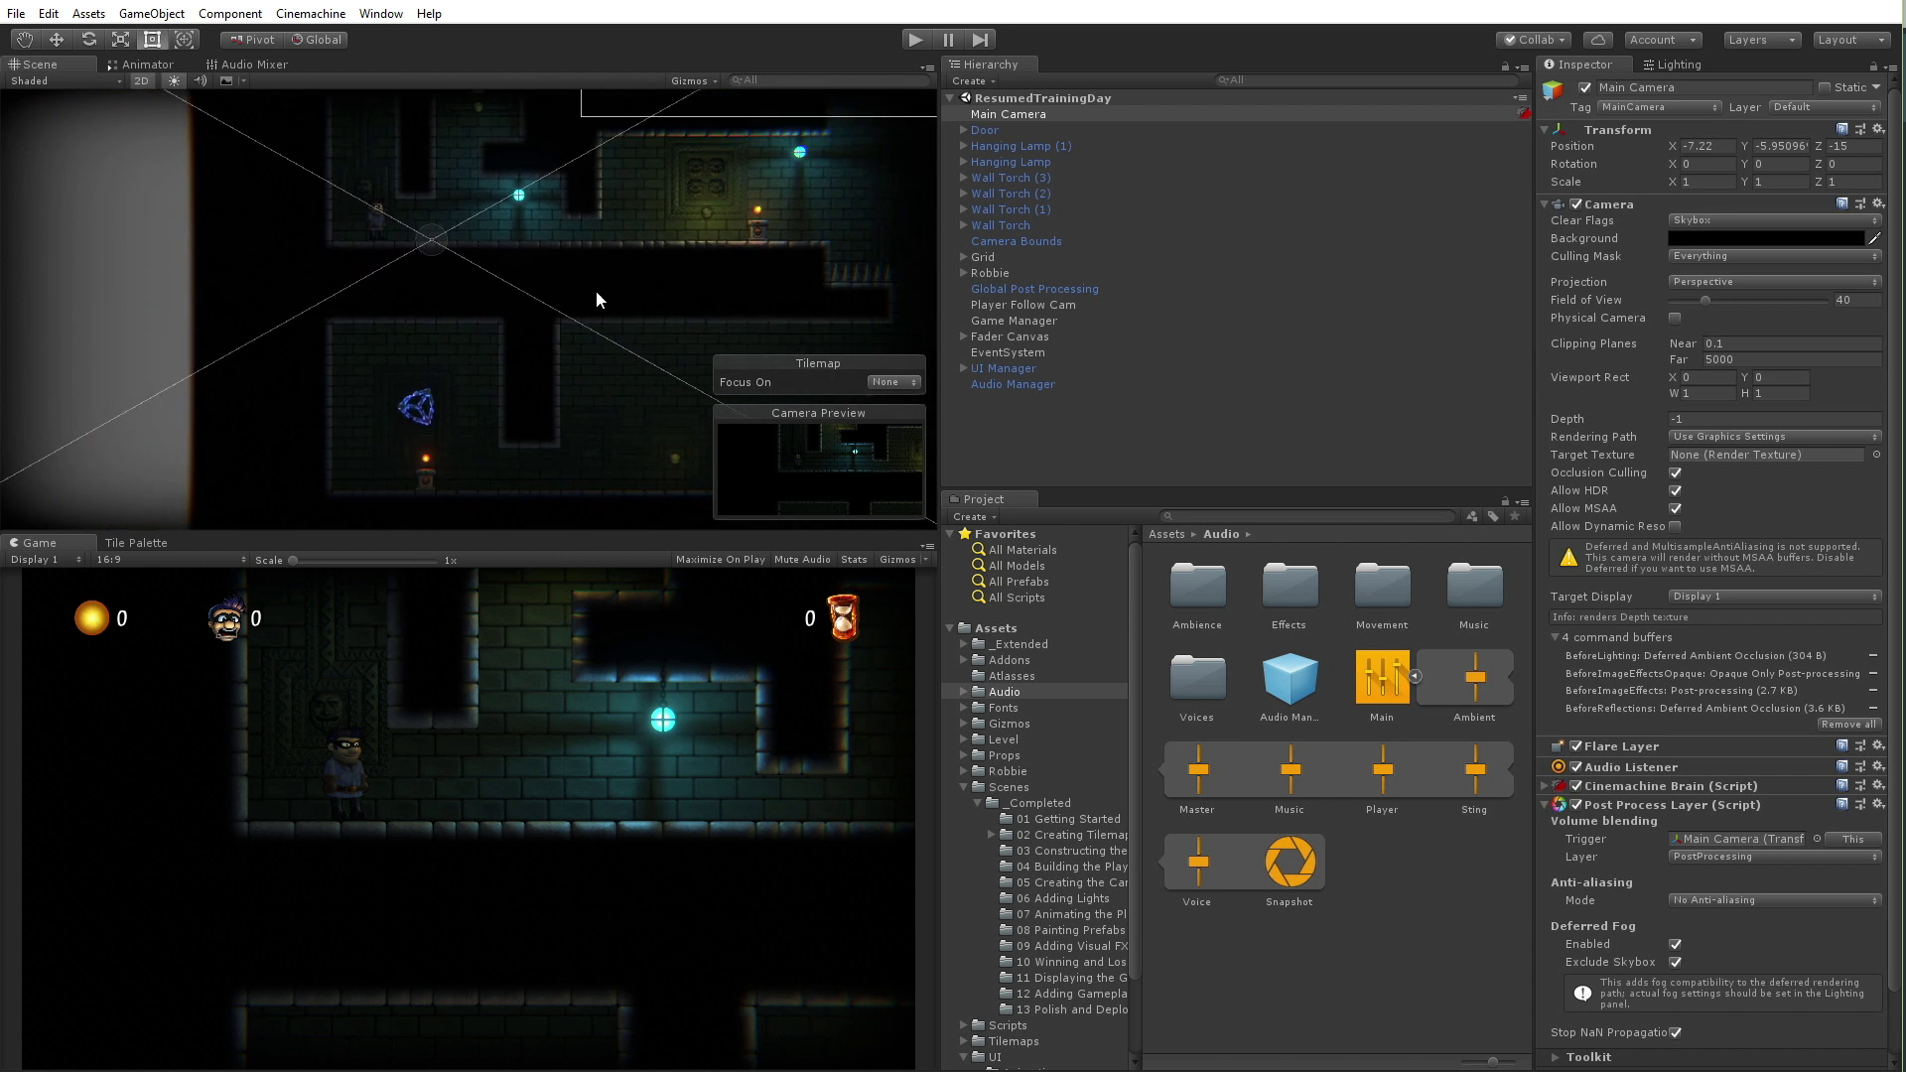
{"action": "key", "text": "Right"}
{"action": "key", "text": "Right"}
{"action": "key", "text": "Right"}
{"action": "key", "text": "Right"}
{"action": "key", "text": "Up"}
{"action": "key", "text": "Up"}
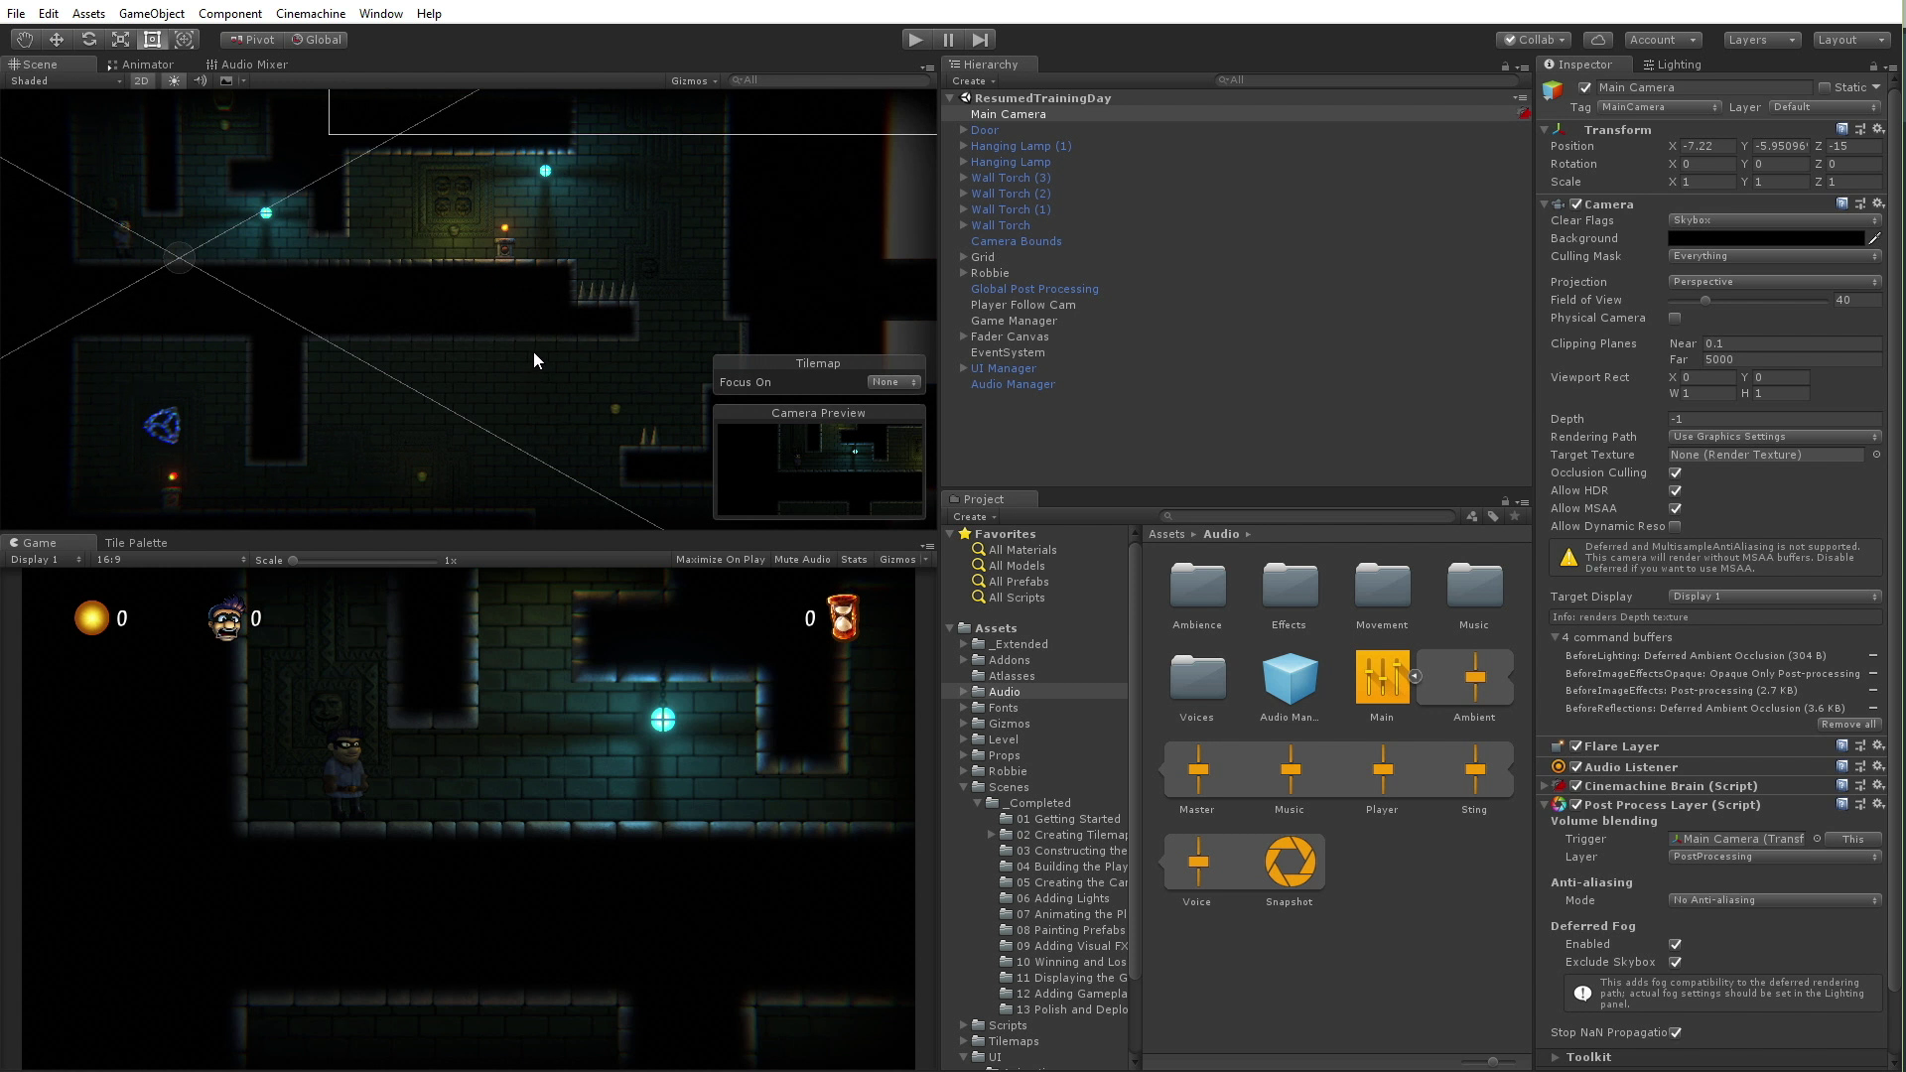
{"action": "left_click_drag", "start_coordinate": [401, 289], "coordinate": [551, 346]}
{"action": "middle_click_drag", "start_coordinate": [387, 335], "coordinate": [581, 403]}
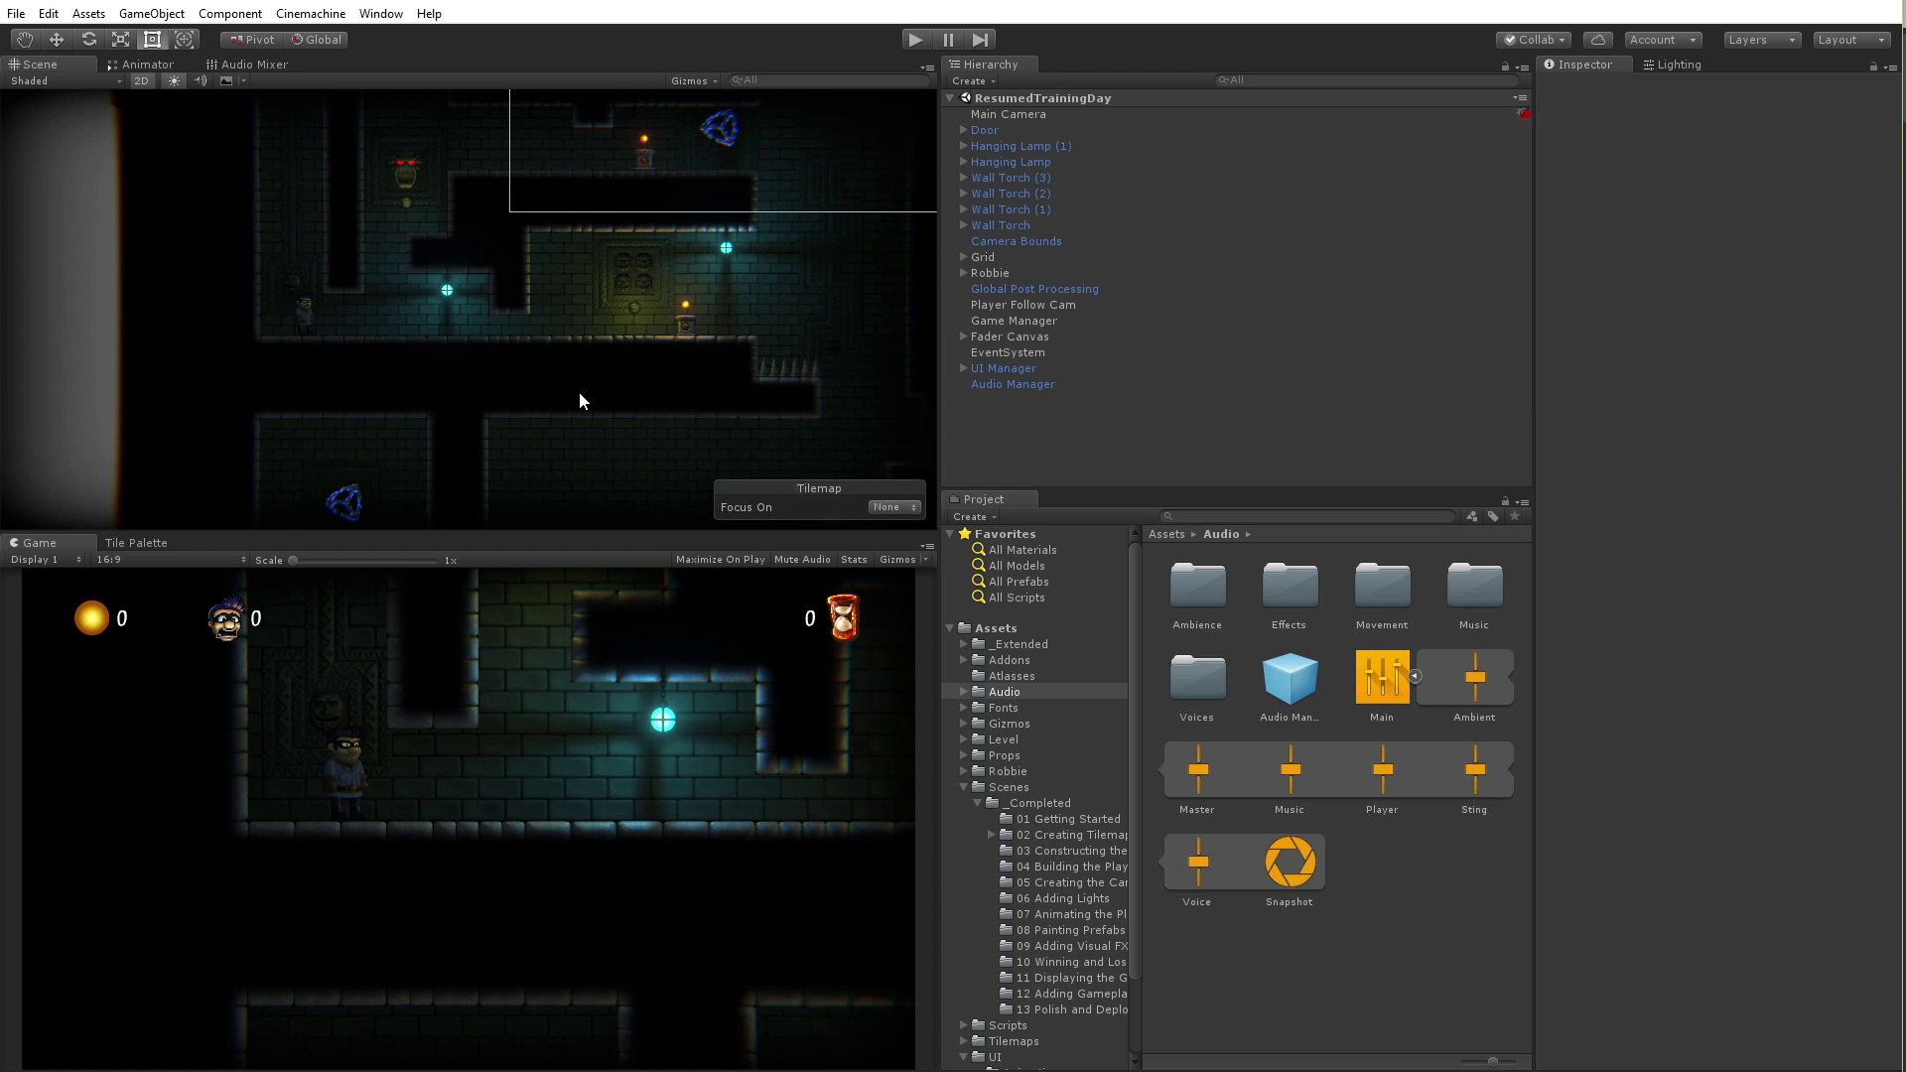
{"action": "left_click", "coordinate": [963, 785]}
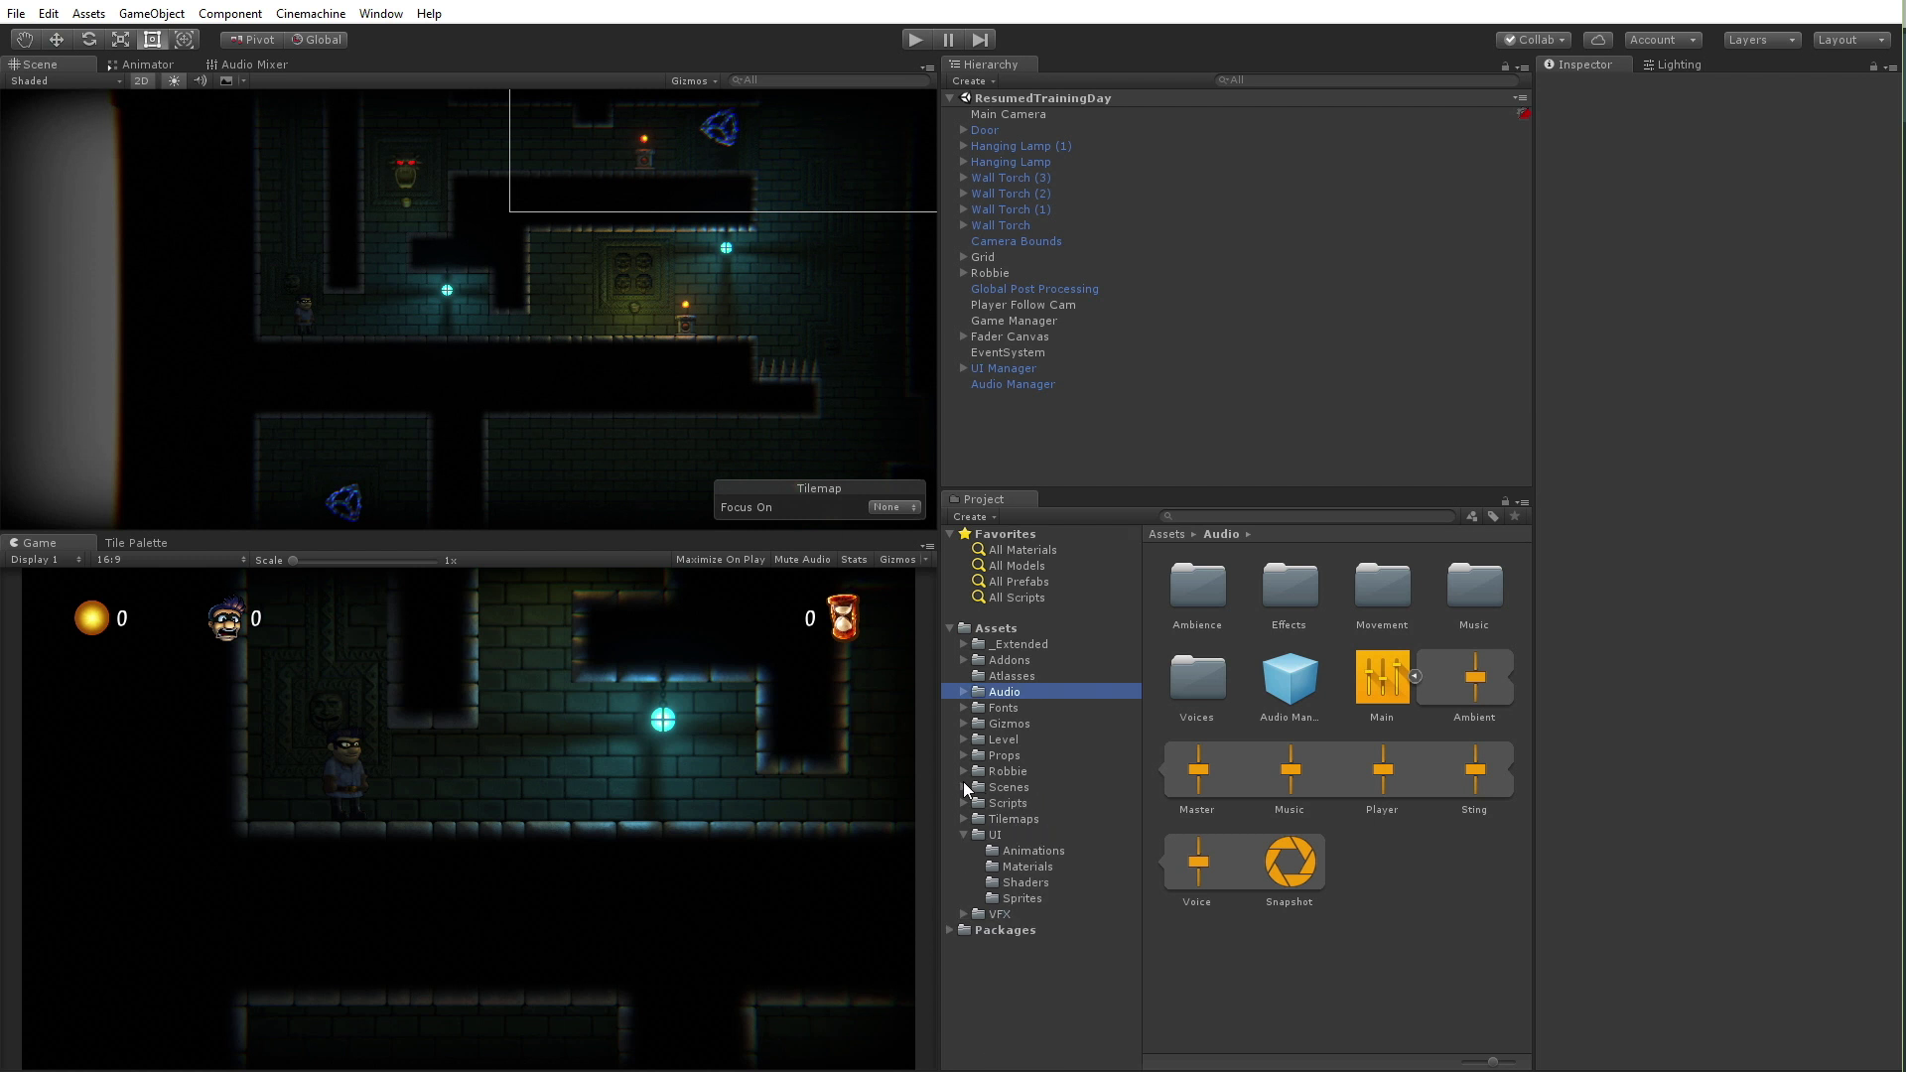
{"action": "left_click", "coordinate": [16, 12]}
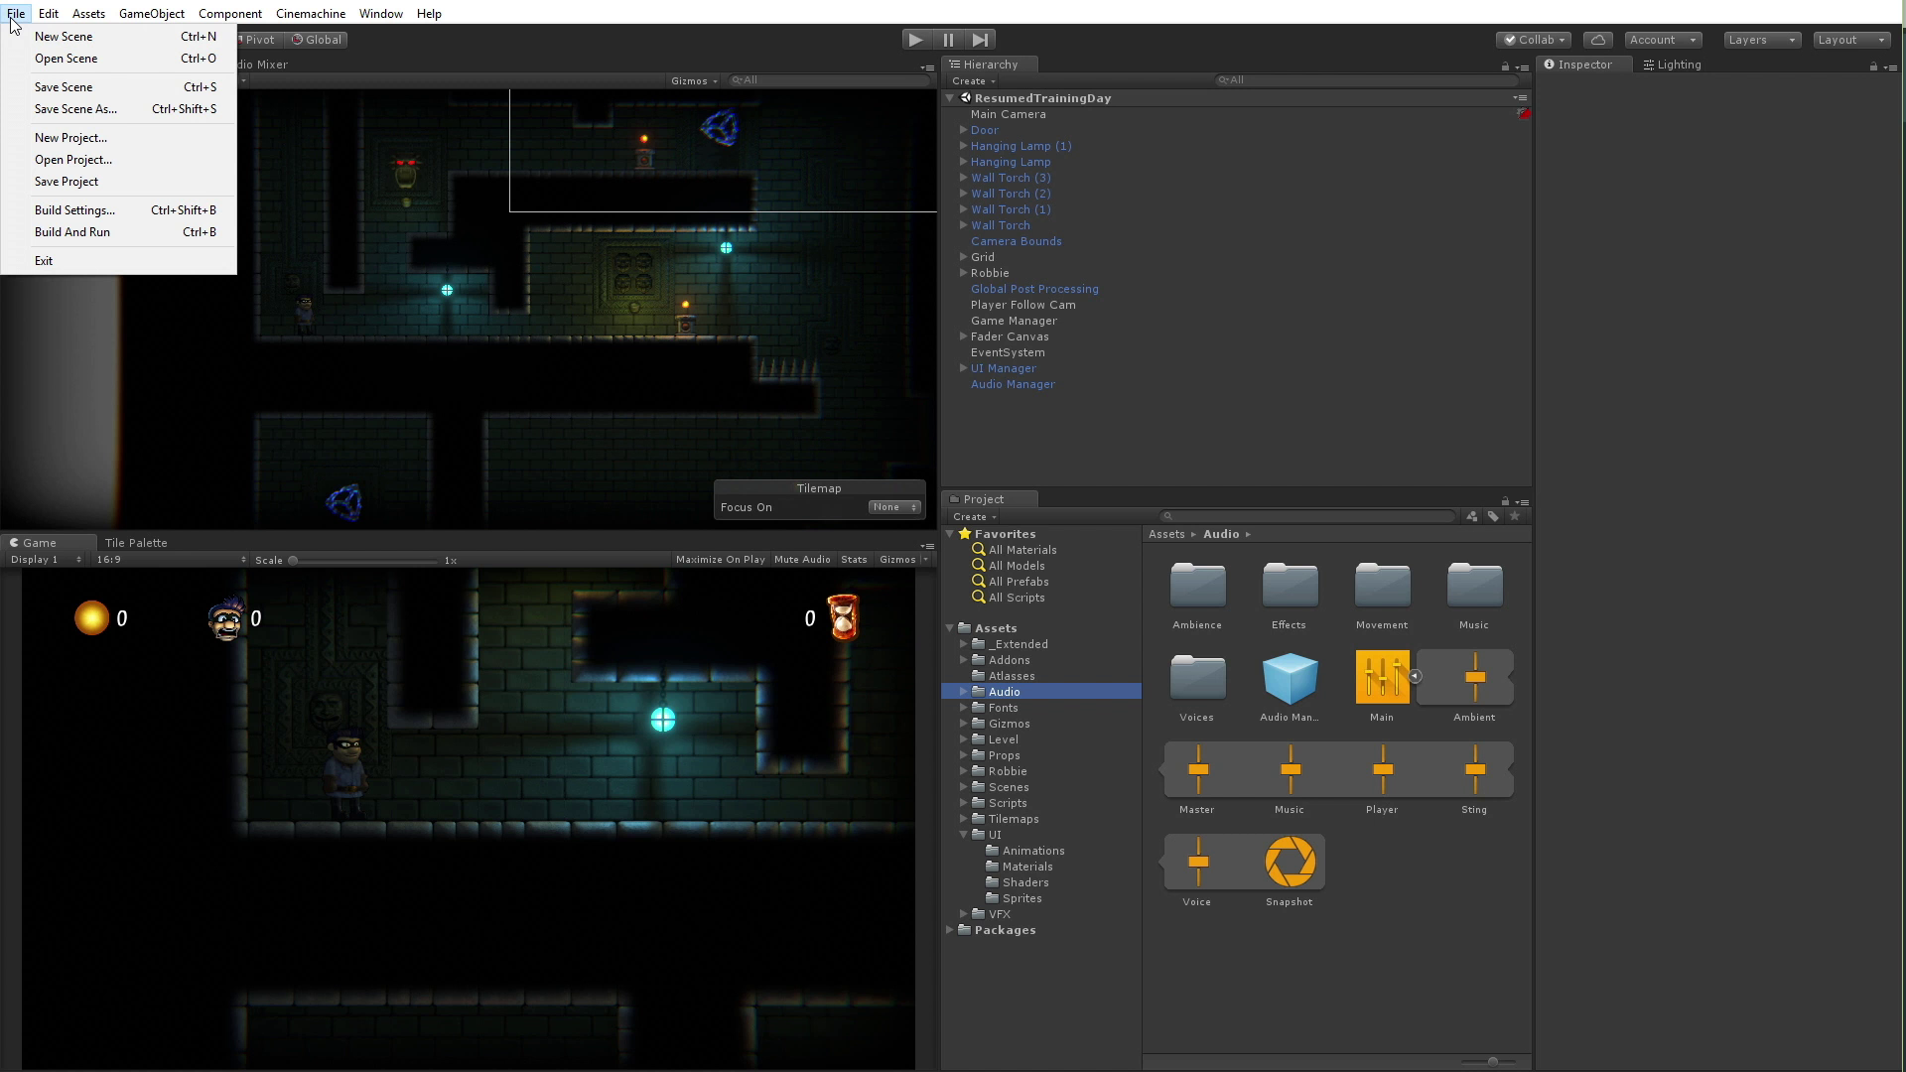
{"action": "left_click", "coordinate": [134, 108]}
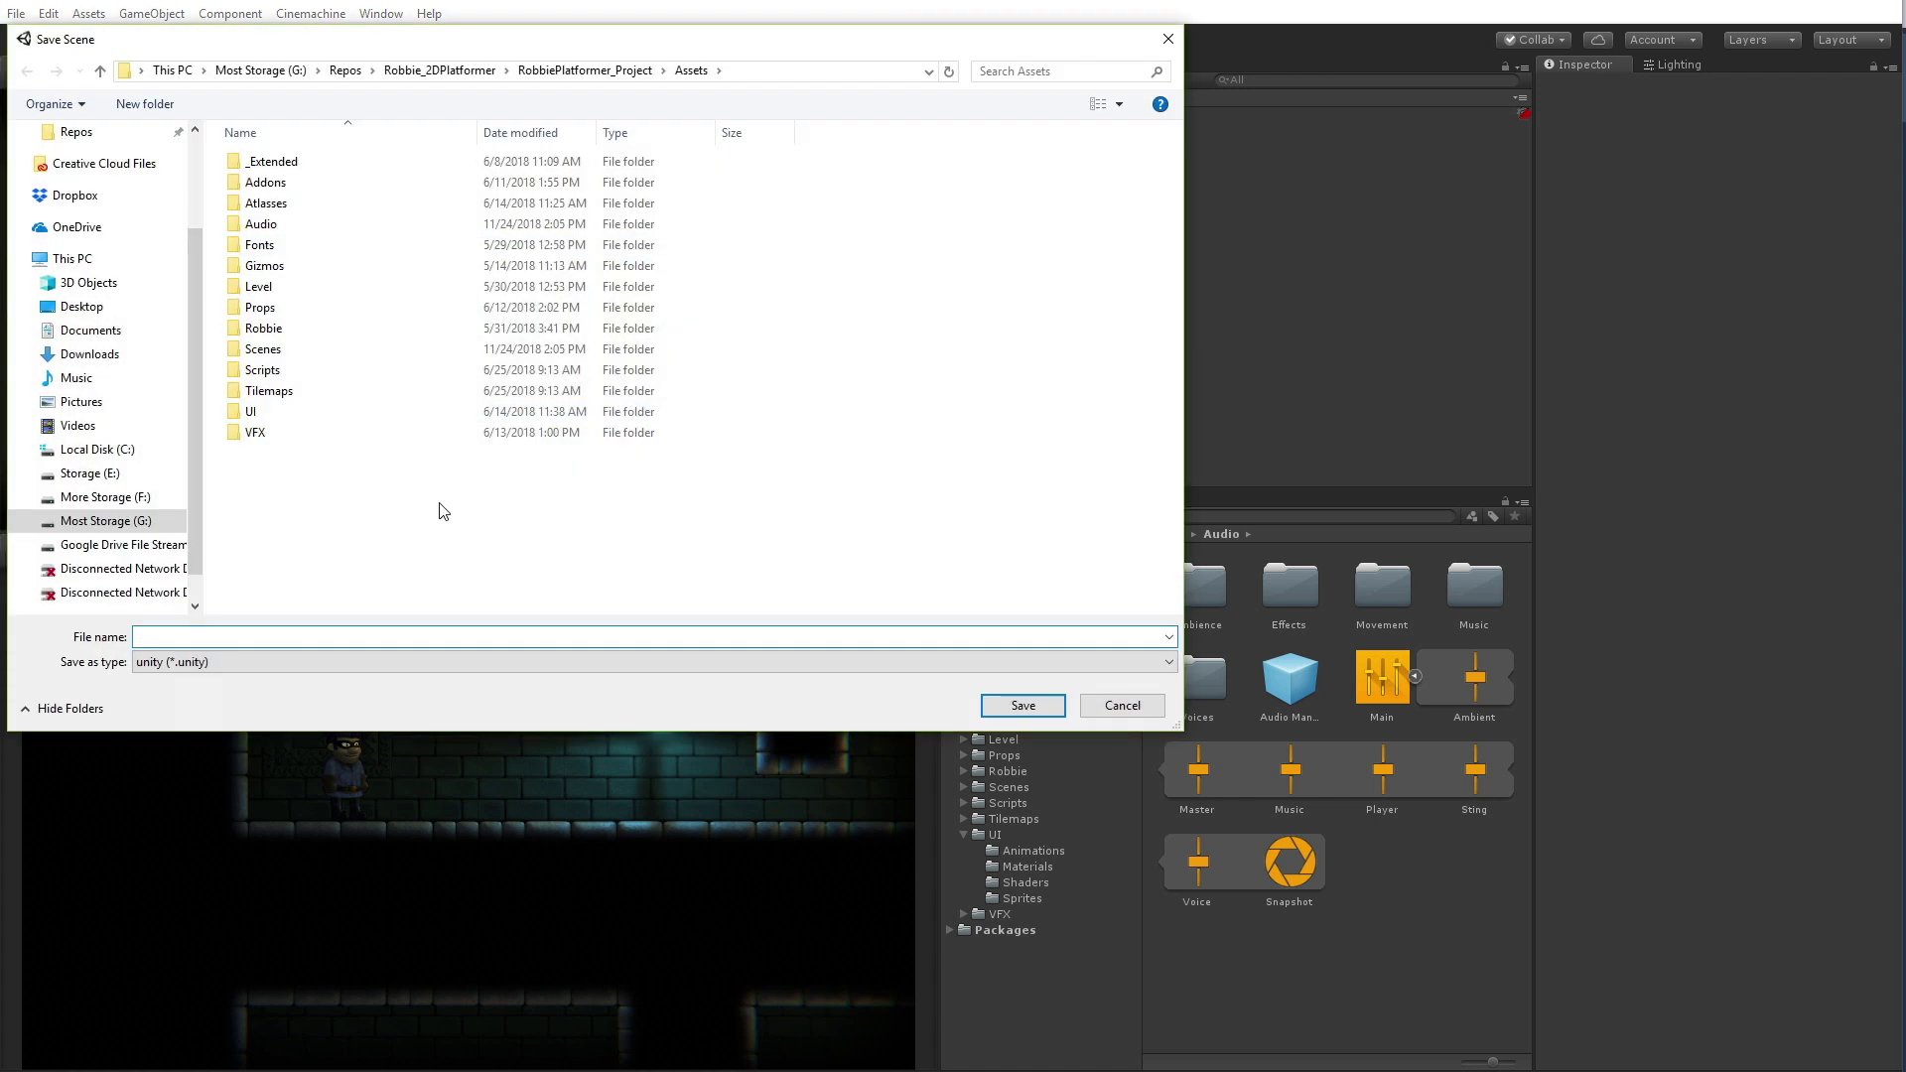
{"action": "left_click", "coordinate": [1133, 706]}
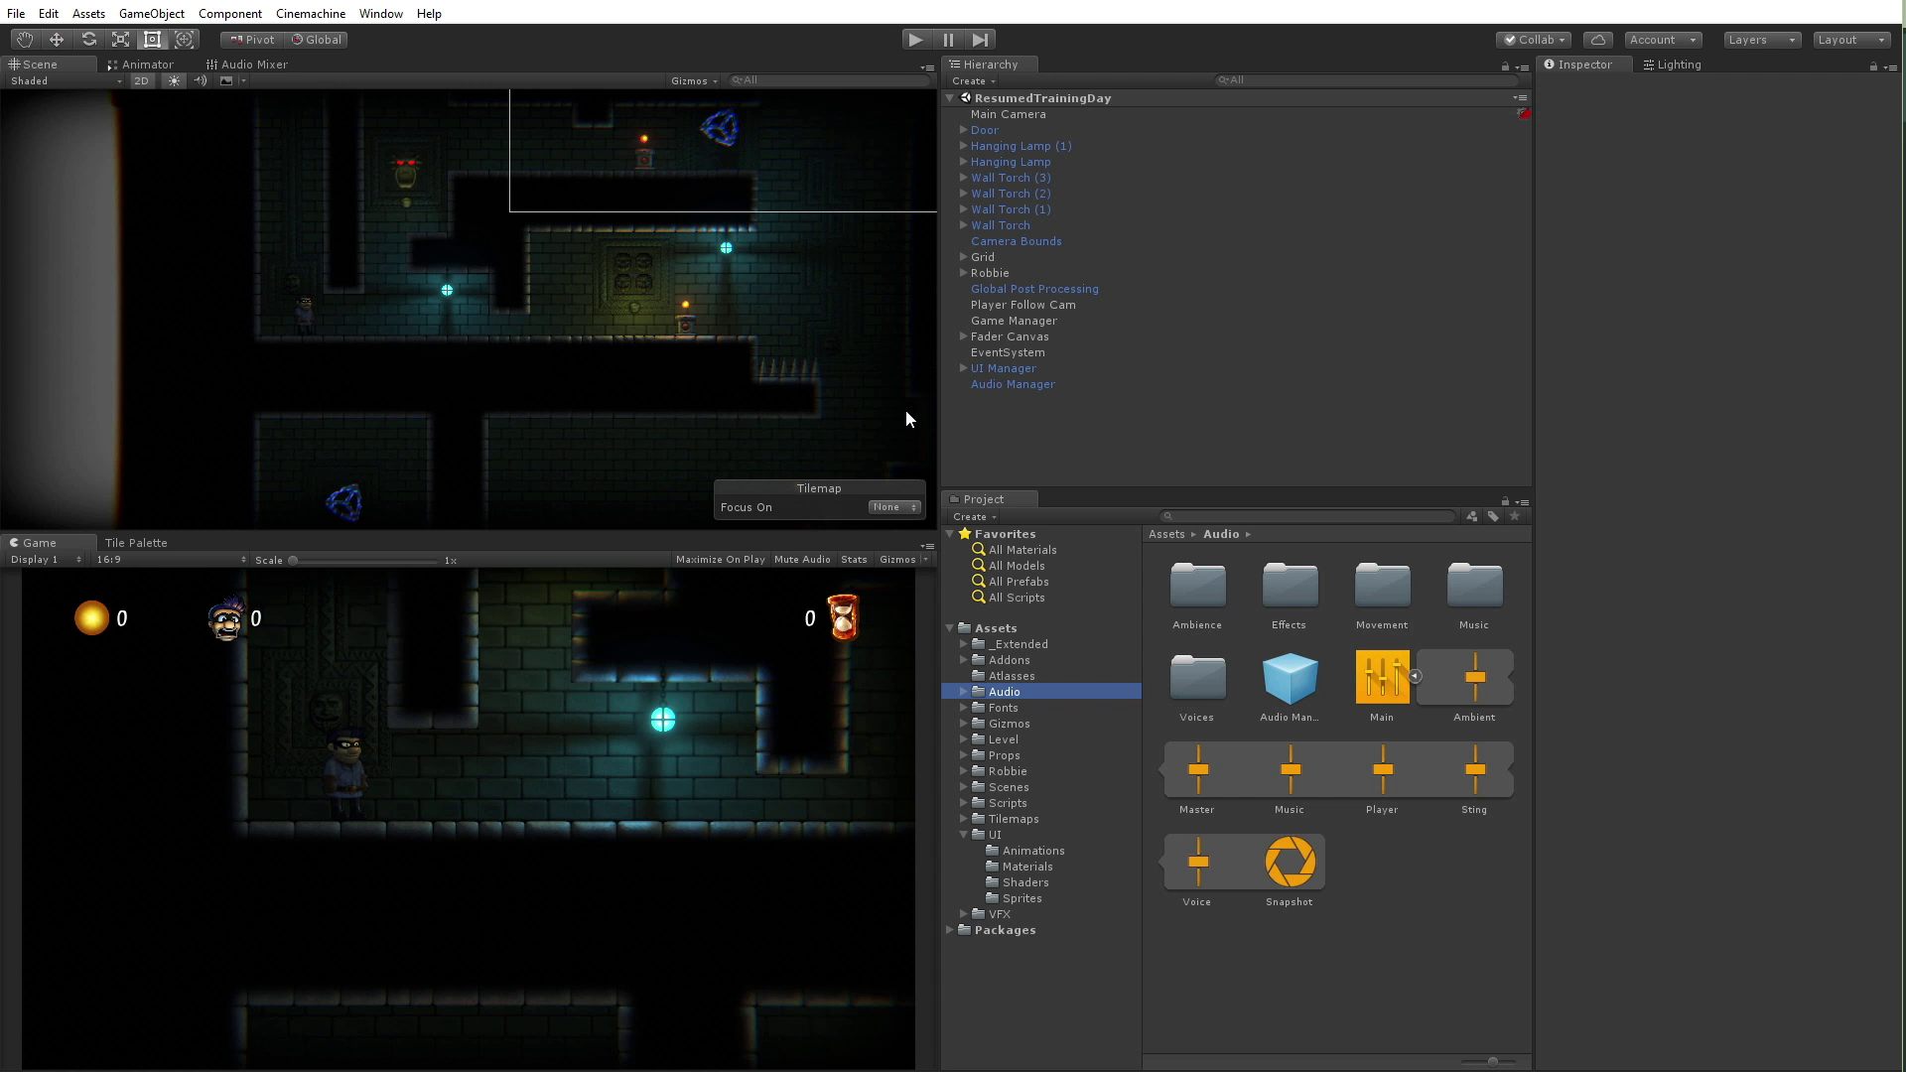
Add the Debug Canvas prefab from the Assets/UI folder to the scene
{"action": "left_click", "coordinate": [994, 835]}
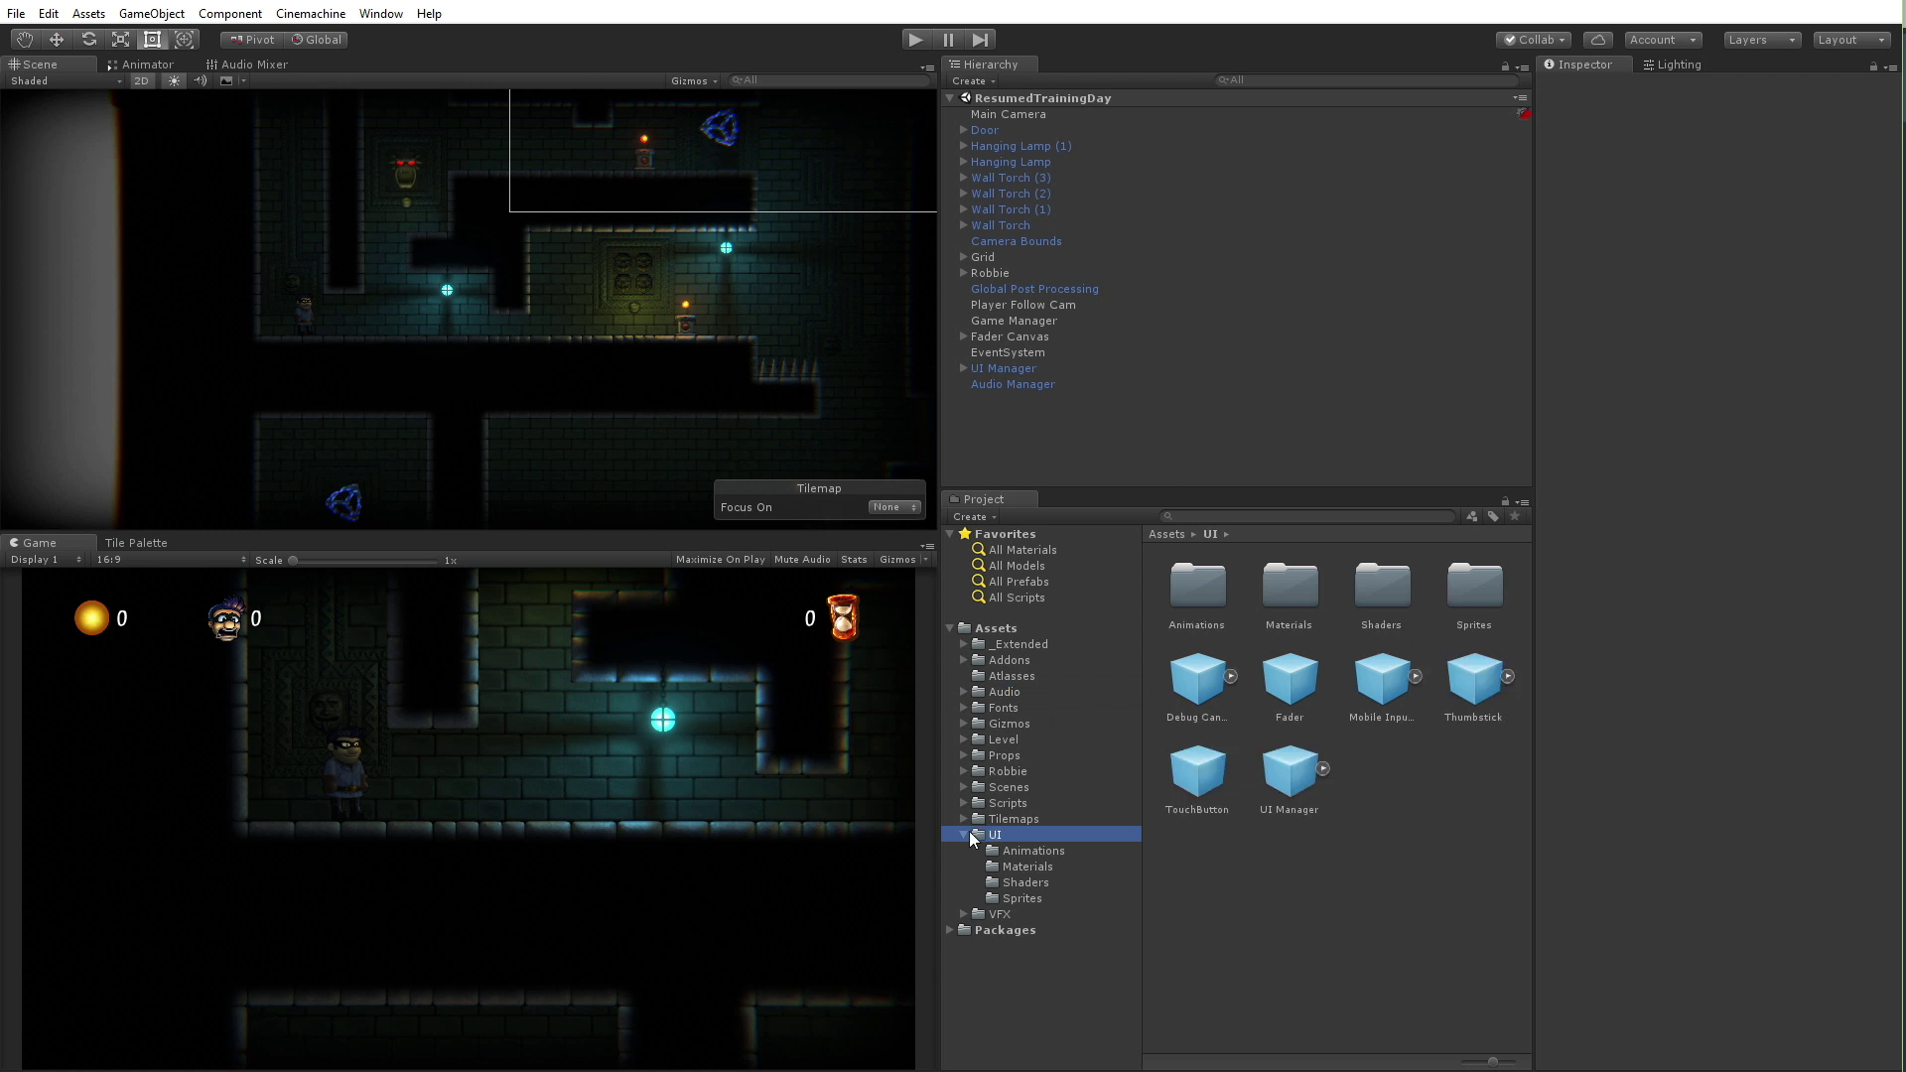
{"action": "left_click", "coordinate": [963, 835]}
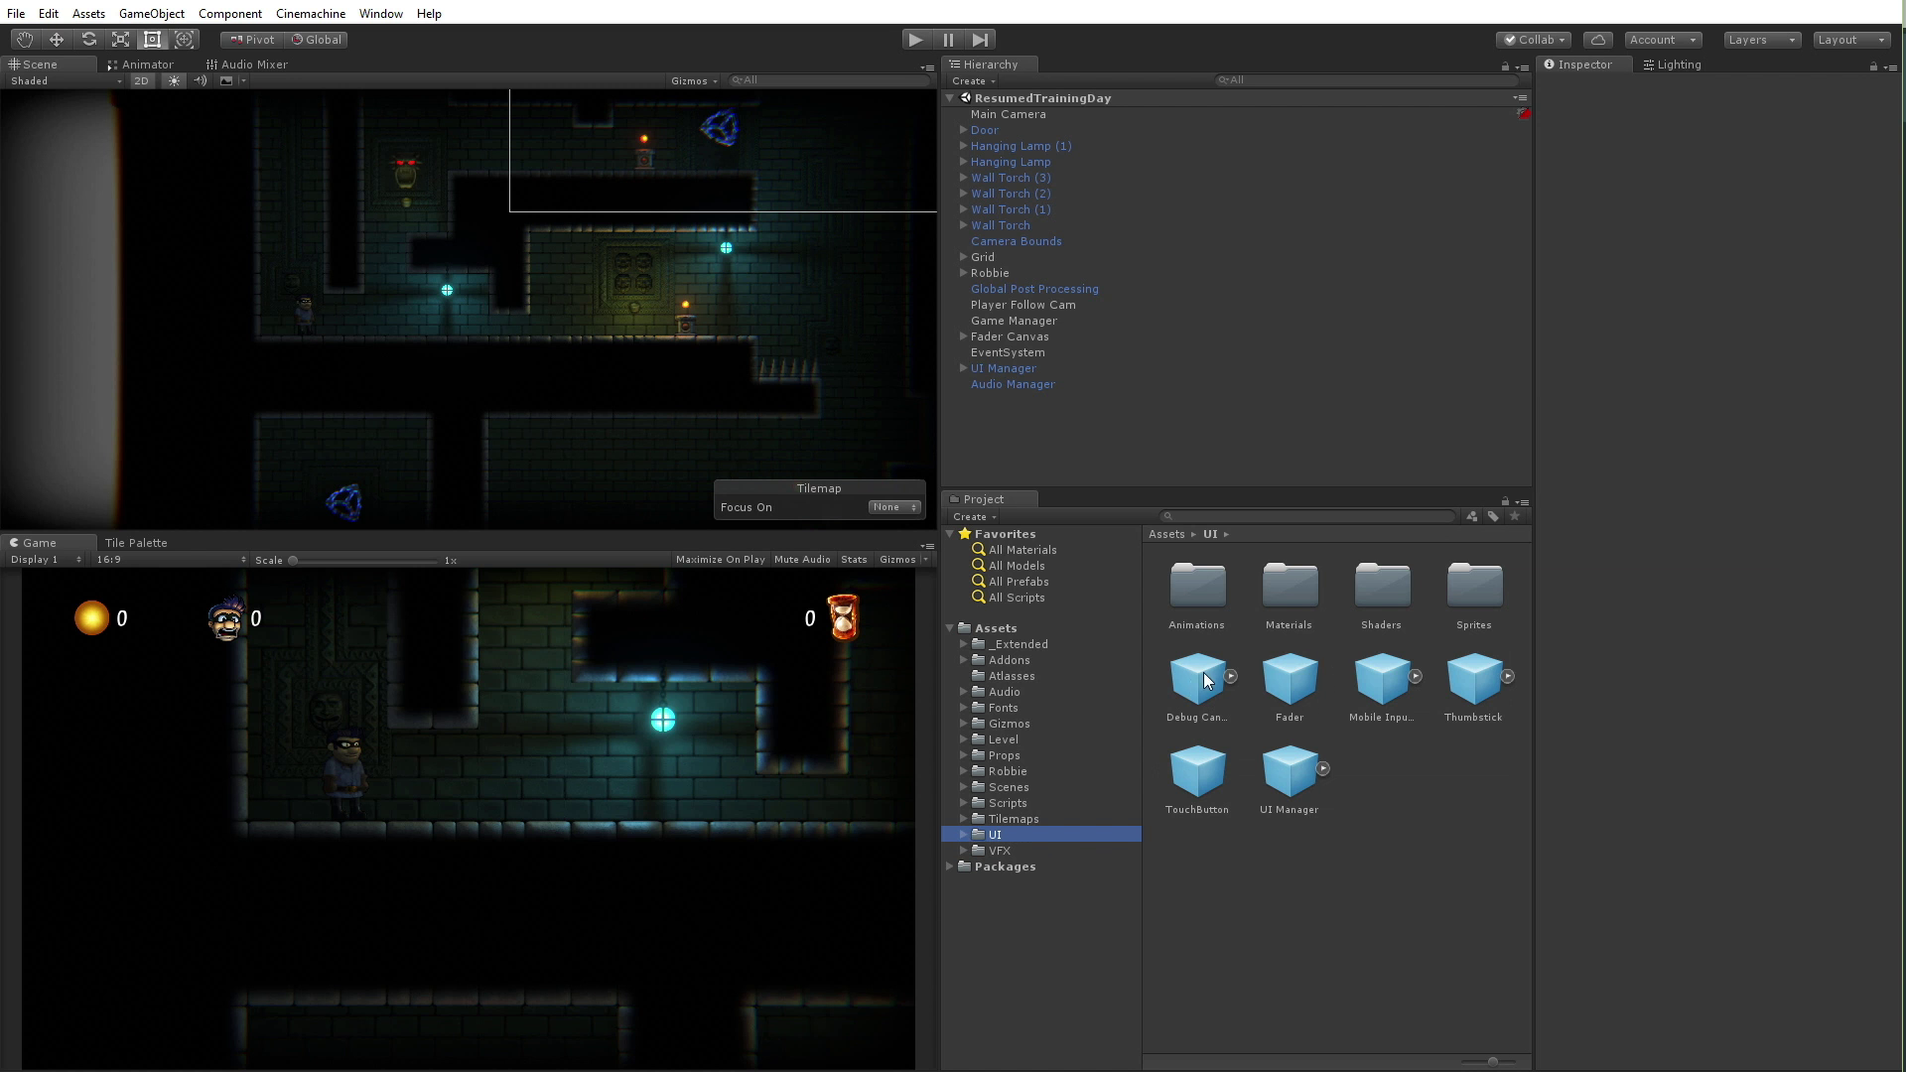
{"action": "left_click_drag", "start_coordinate": [1198, 680], "coordinate": [1099, 460]}
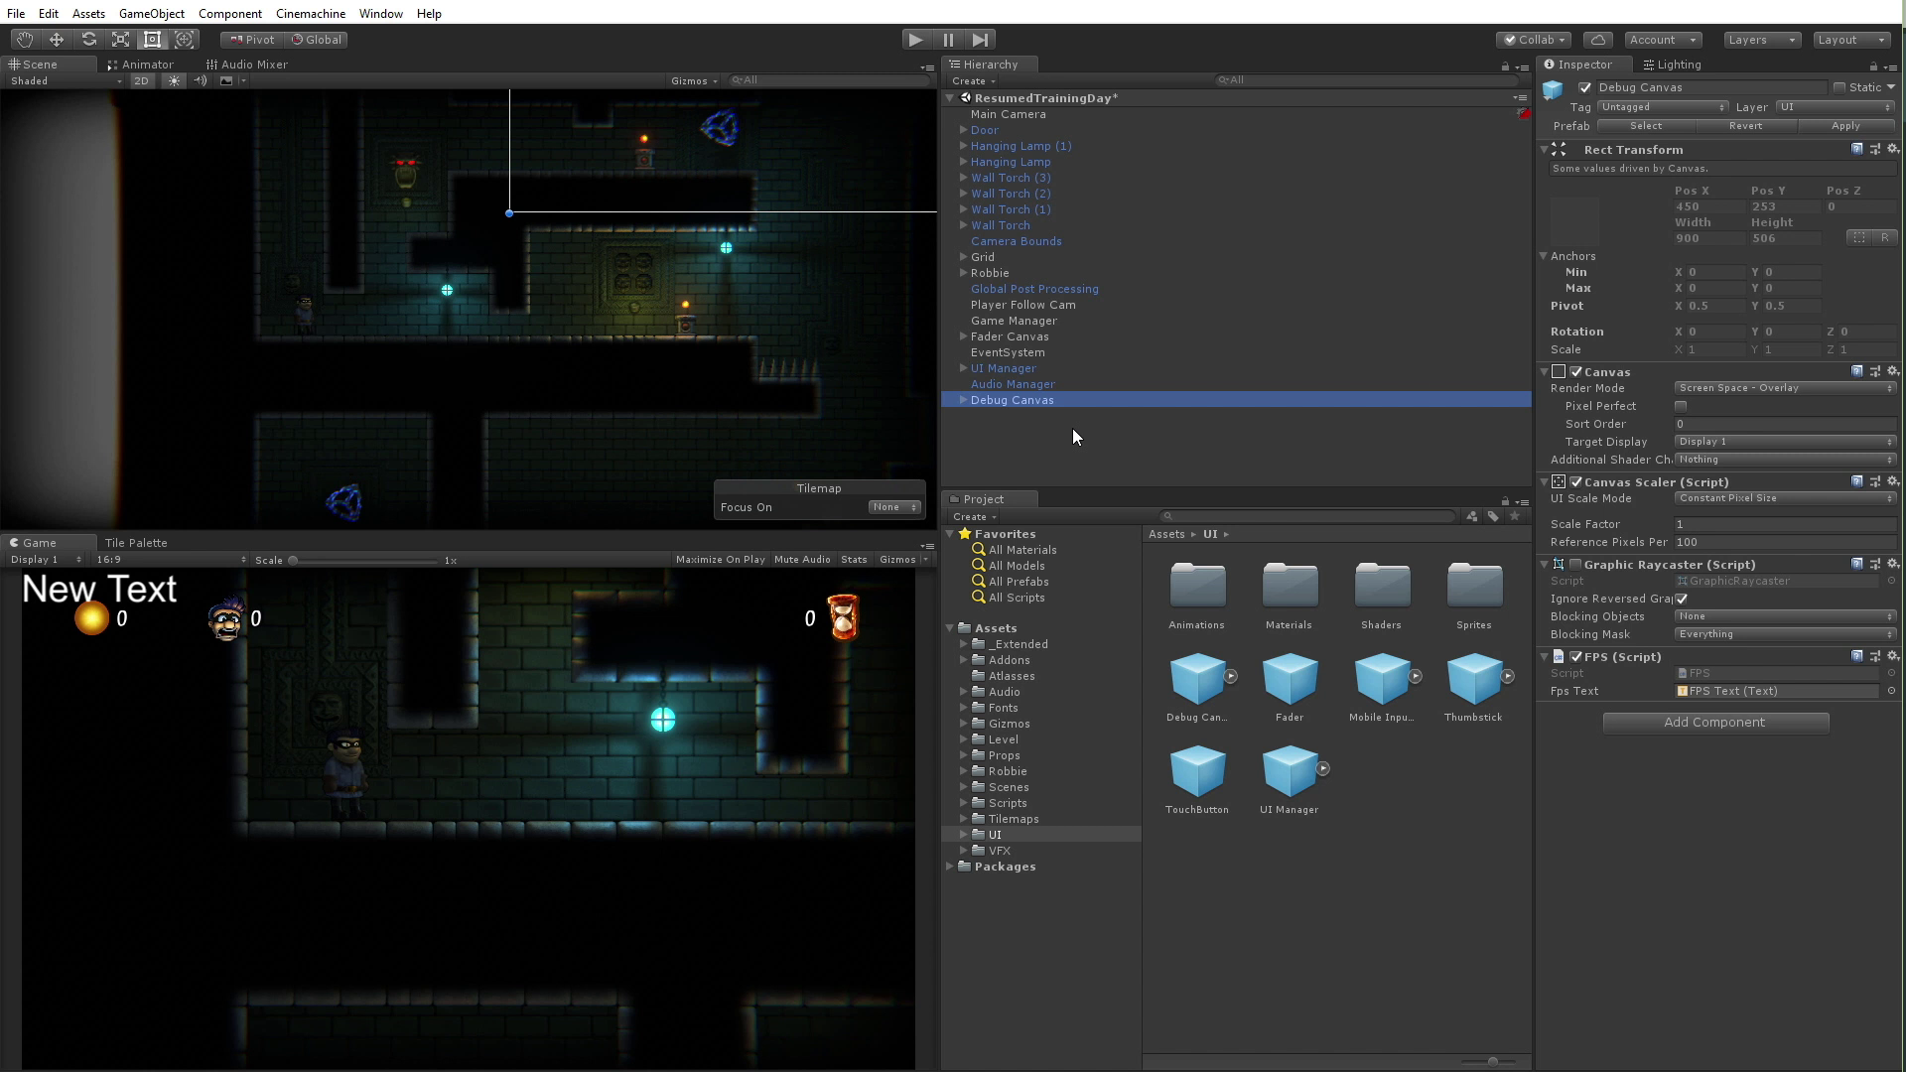
Inspect Debug Canvas's FPS Text child and view the FPS script's code
{"action": "left_click", "coordinate": [962, 400]}
{"action": "left_click", "coordinate": [1018, 416]}
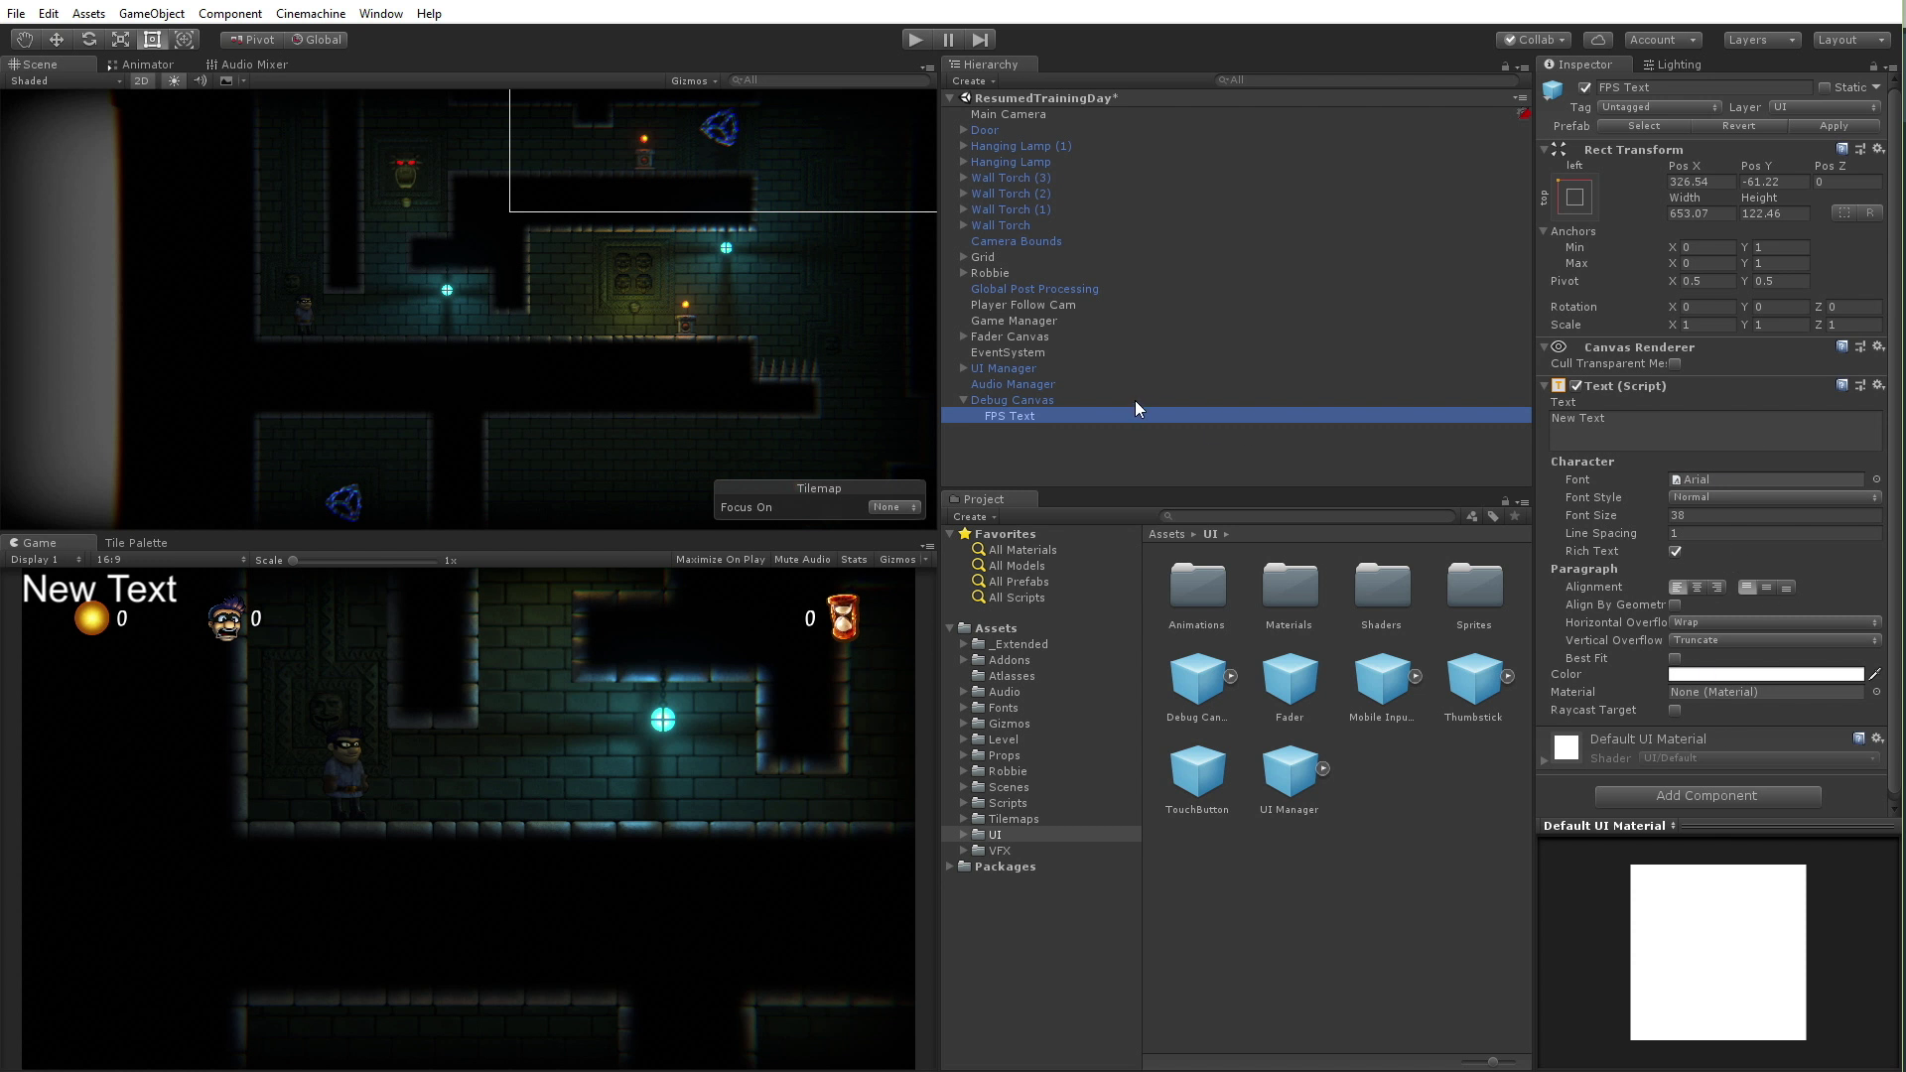
{"action": "left_click", "coordinate": [1110, 401]}
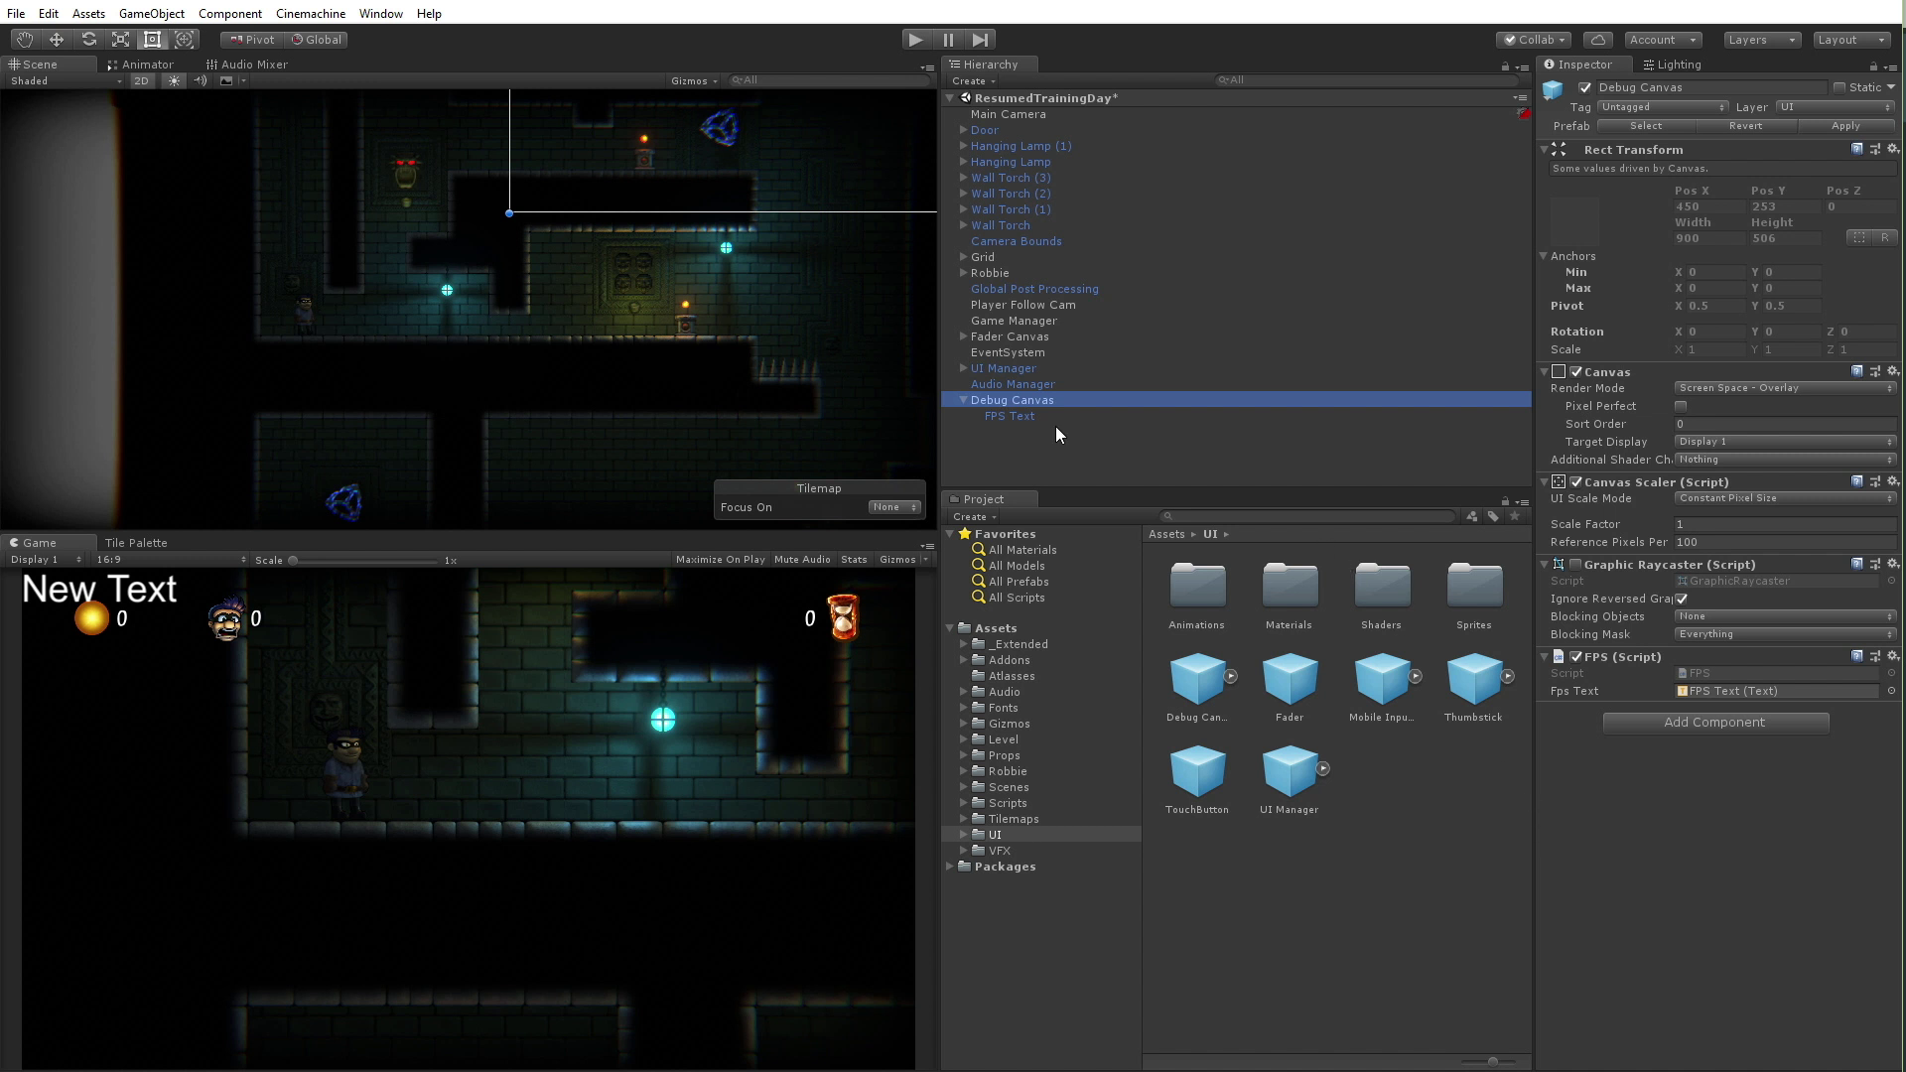
{"action": "left_click", "coordinate": [1714, 673]}
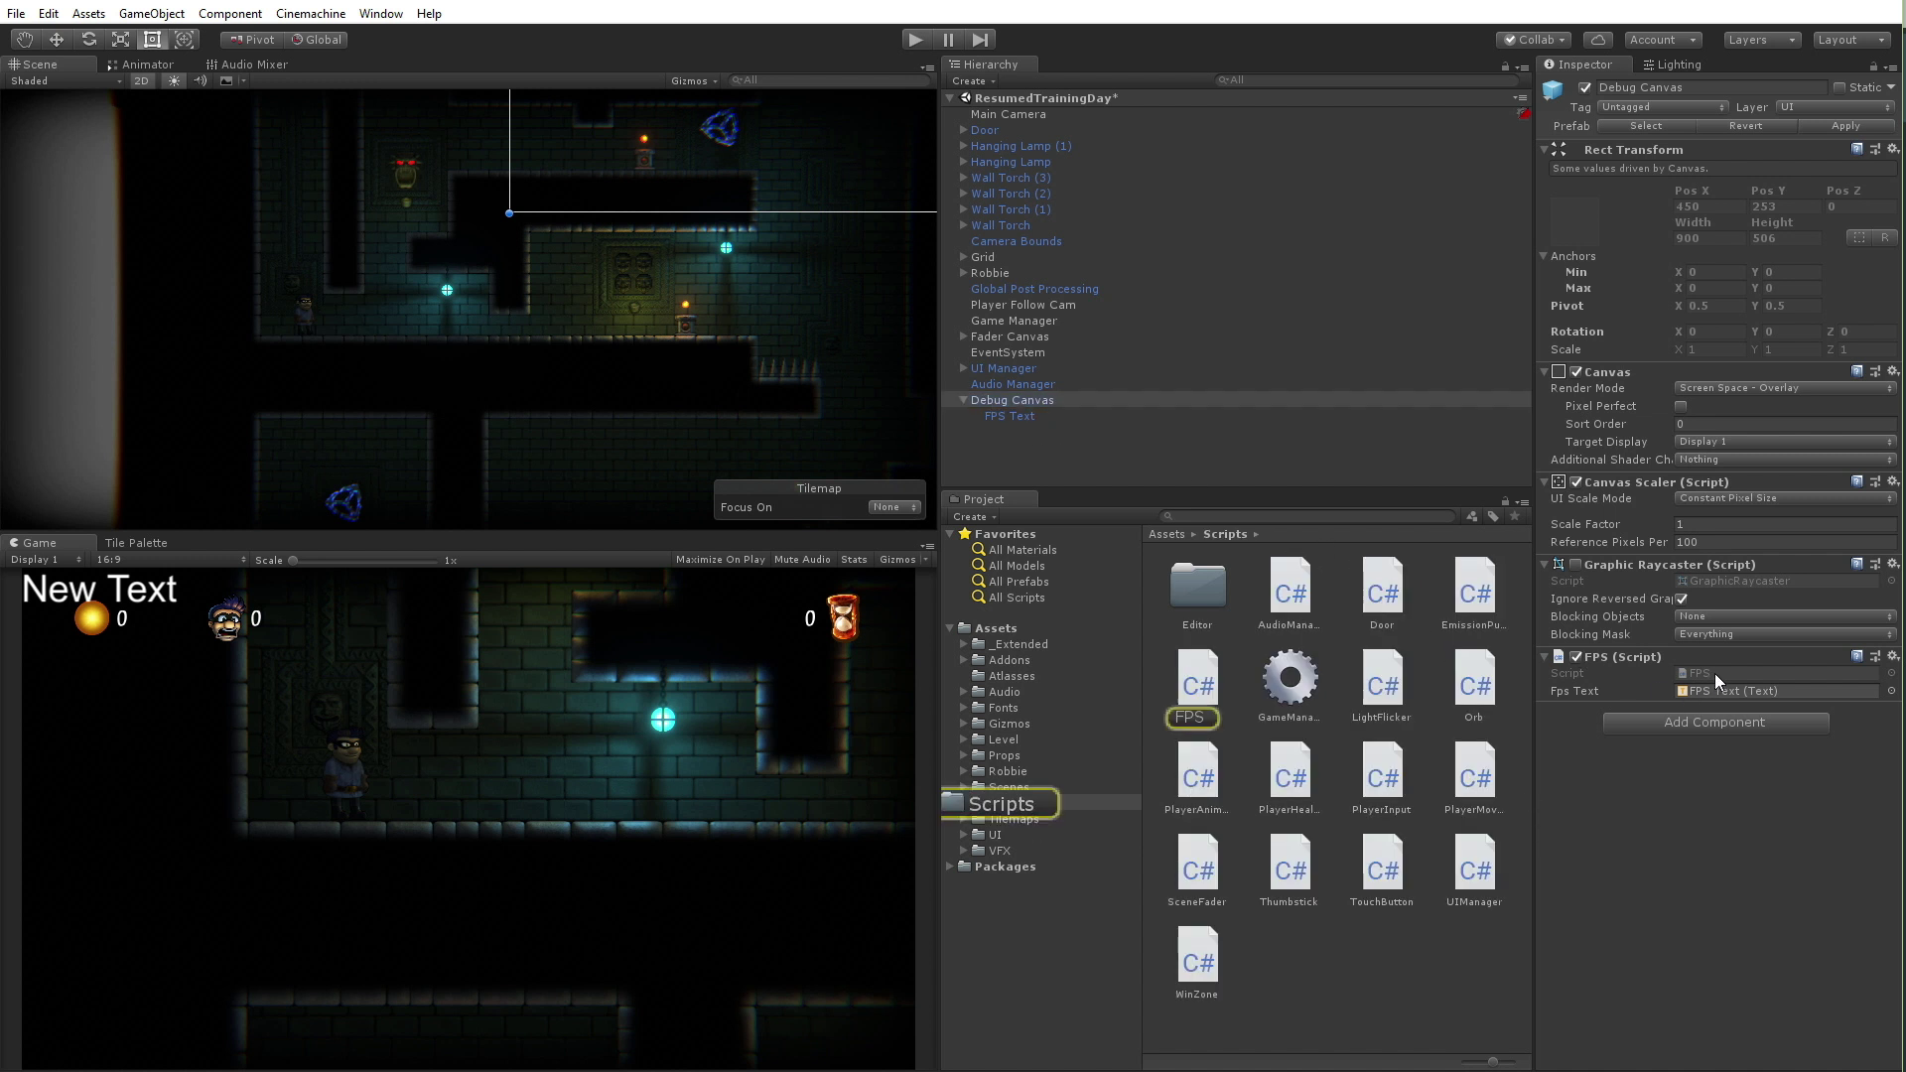
{"action": "left_click", "coordinate": [1204, 680]}
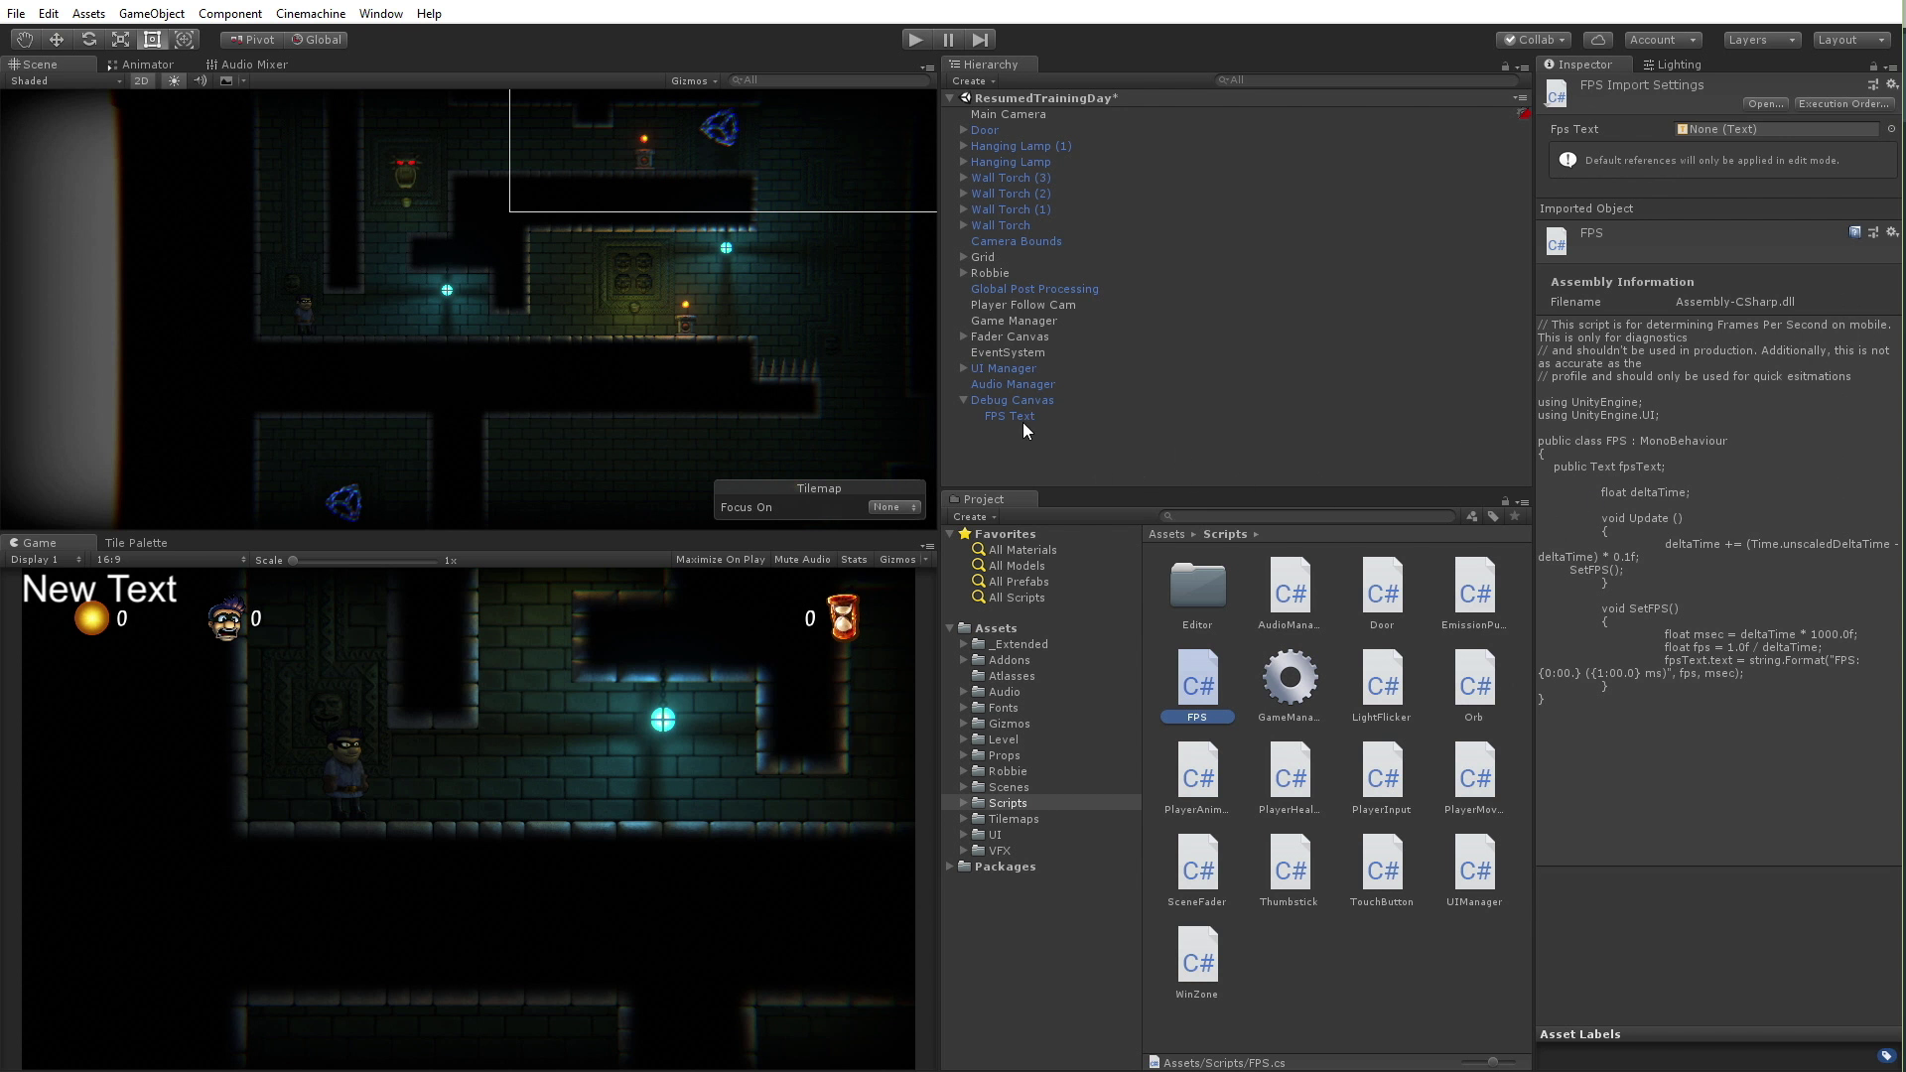
{"action": "left_click", "coordinate": [1008, 400]}
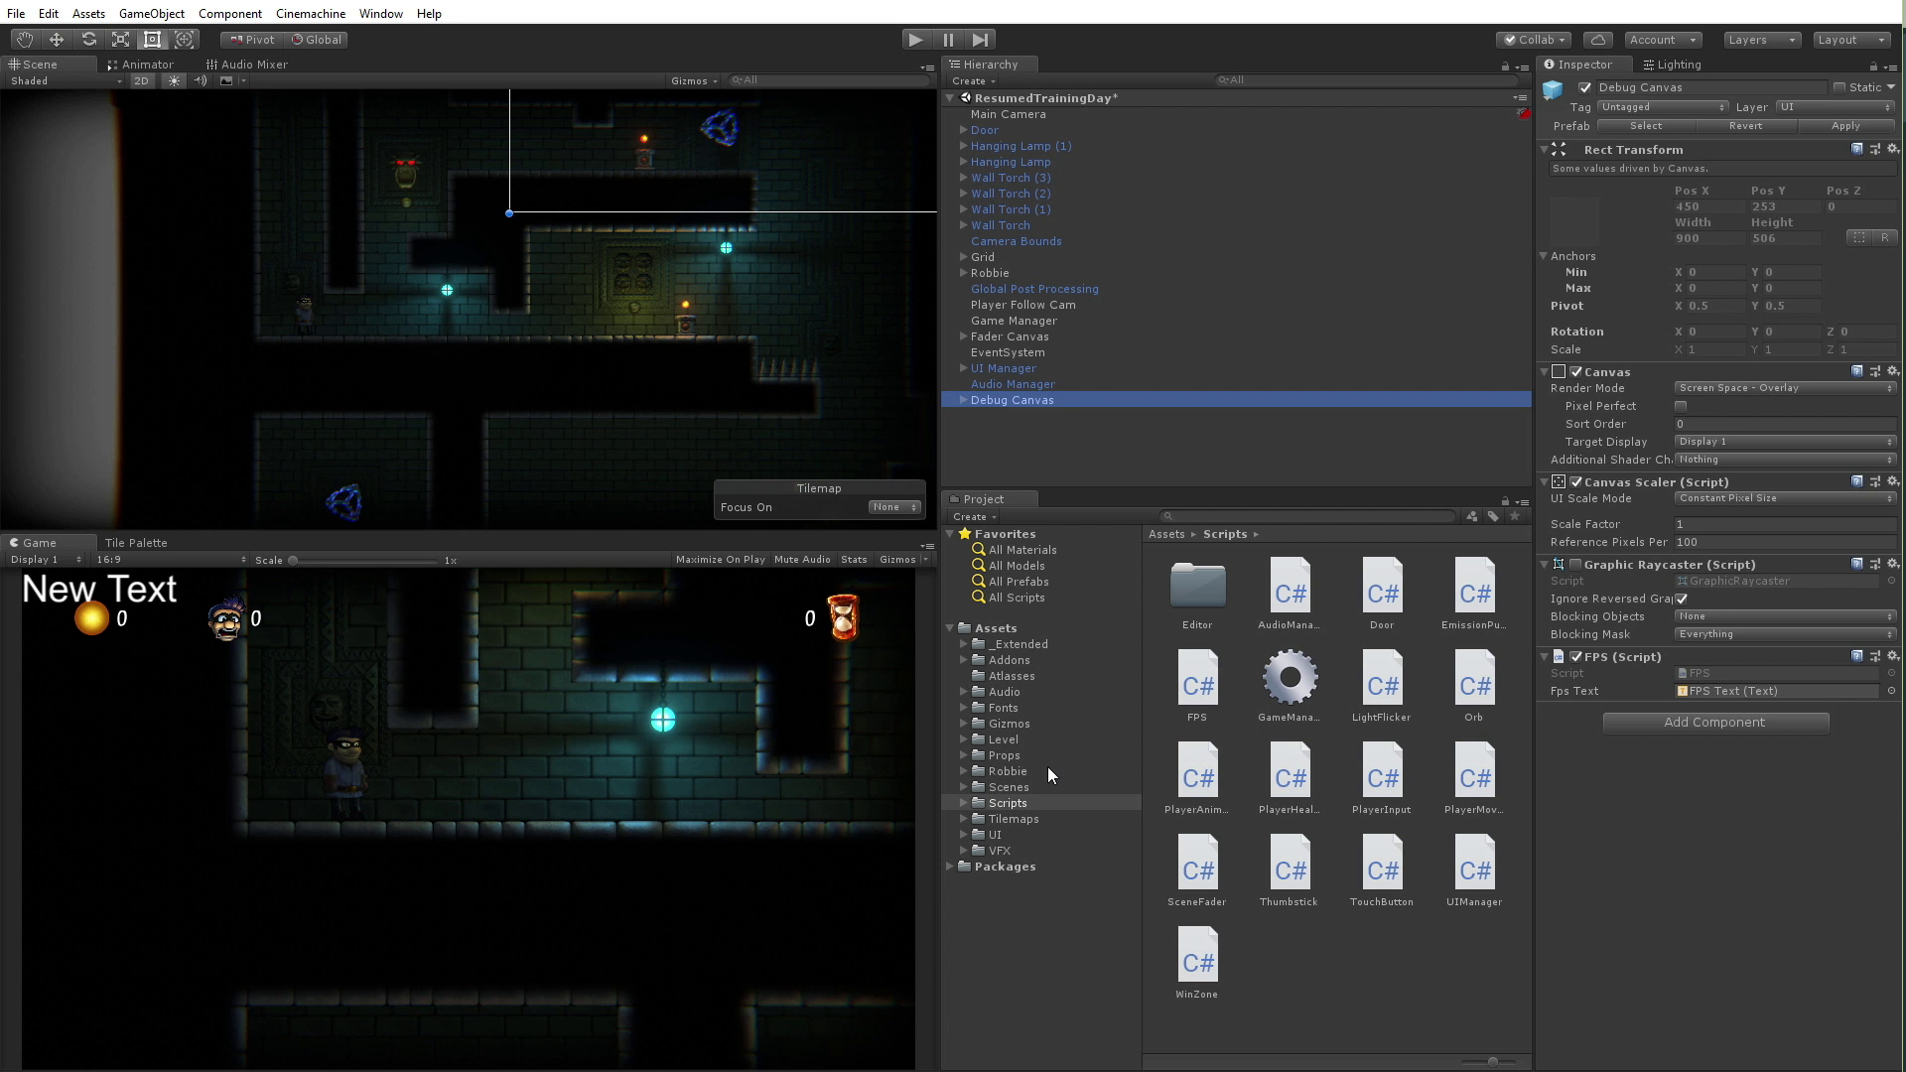
Add the Mobile Input prefab to the scene and inspect its Jump Button and Thumbstick
{"action": "left_click", "coordinate": [993, 837]}
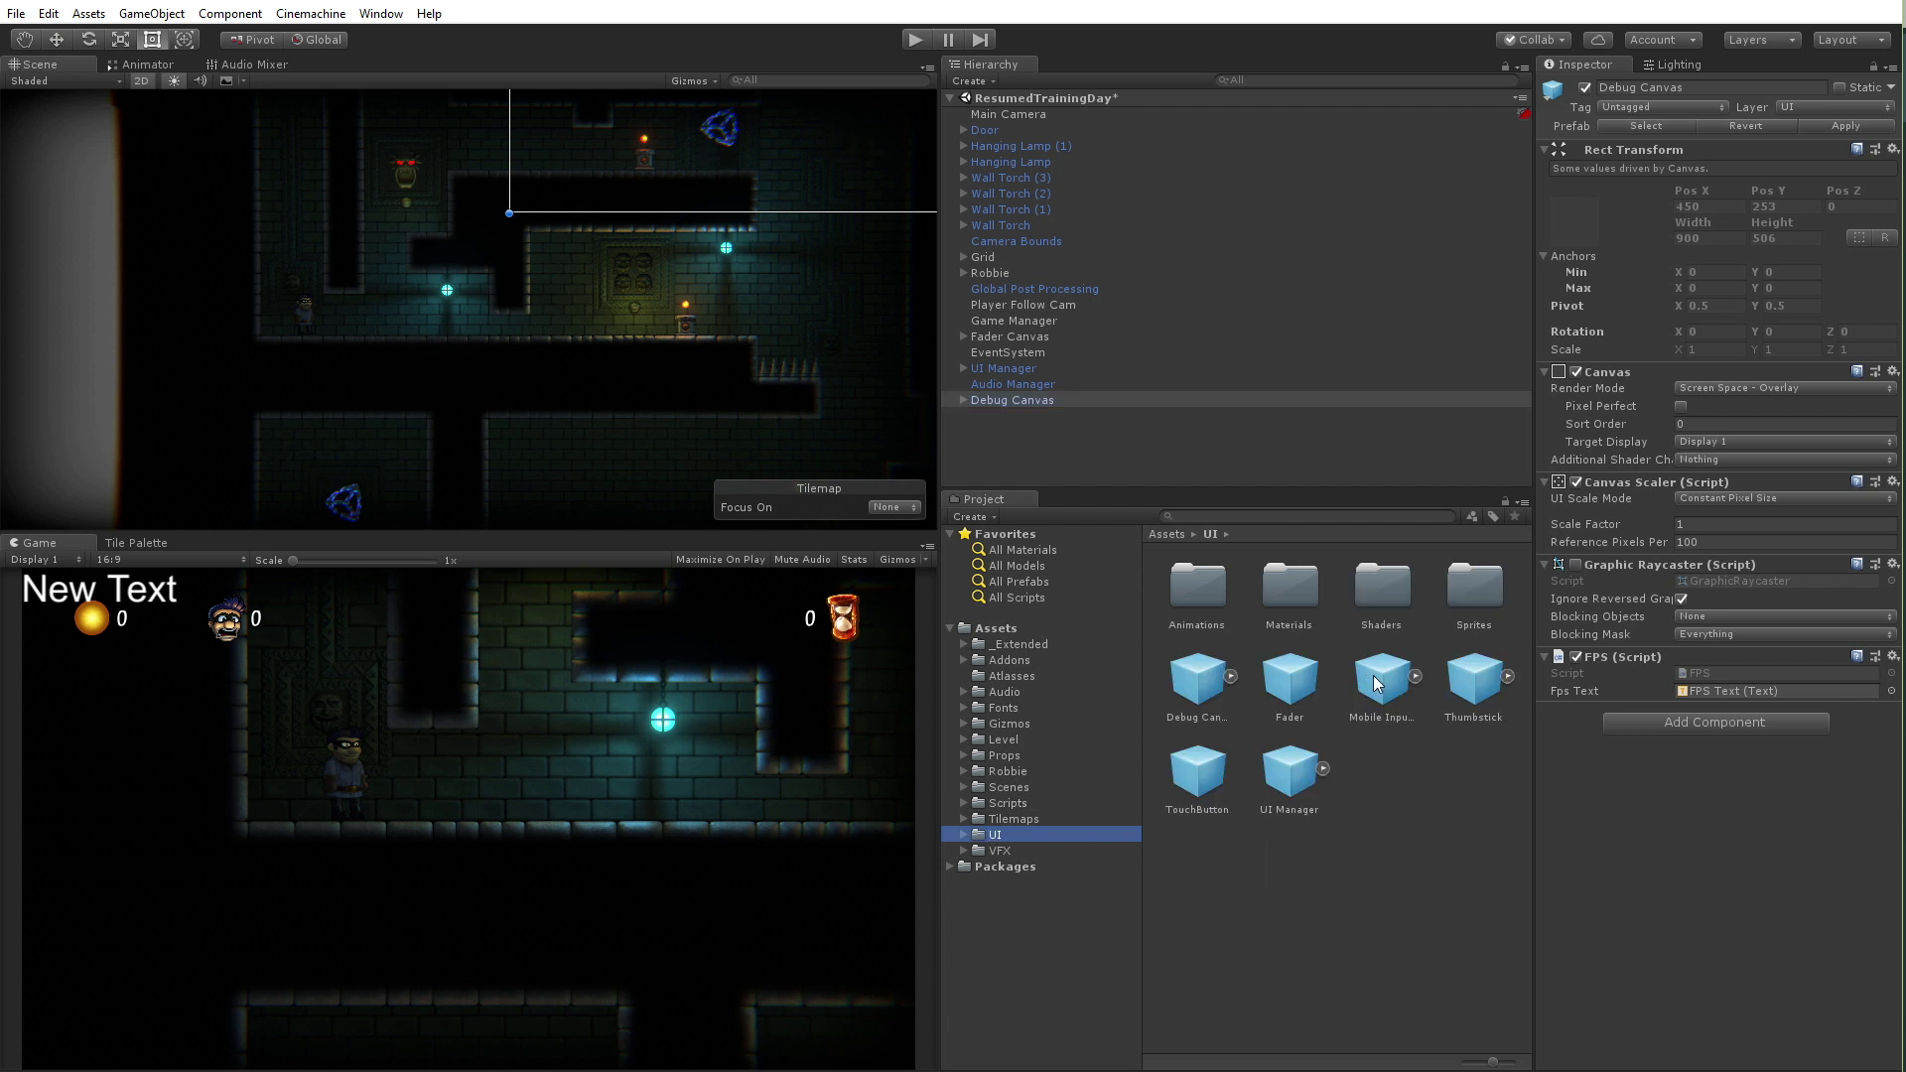
{"action": "left_click_drag", "start_coordinate": [1382, 683], "coordinate": [1022, 419]}
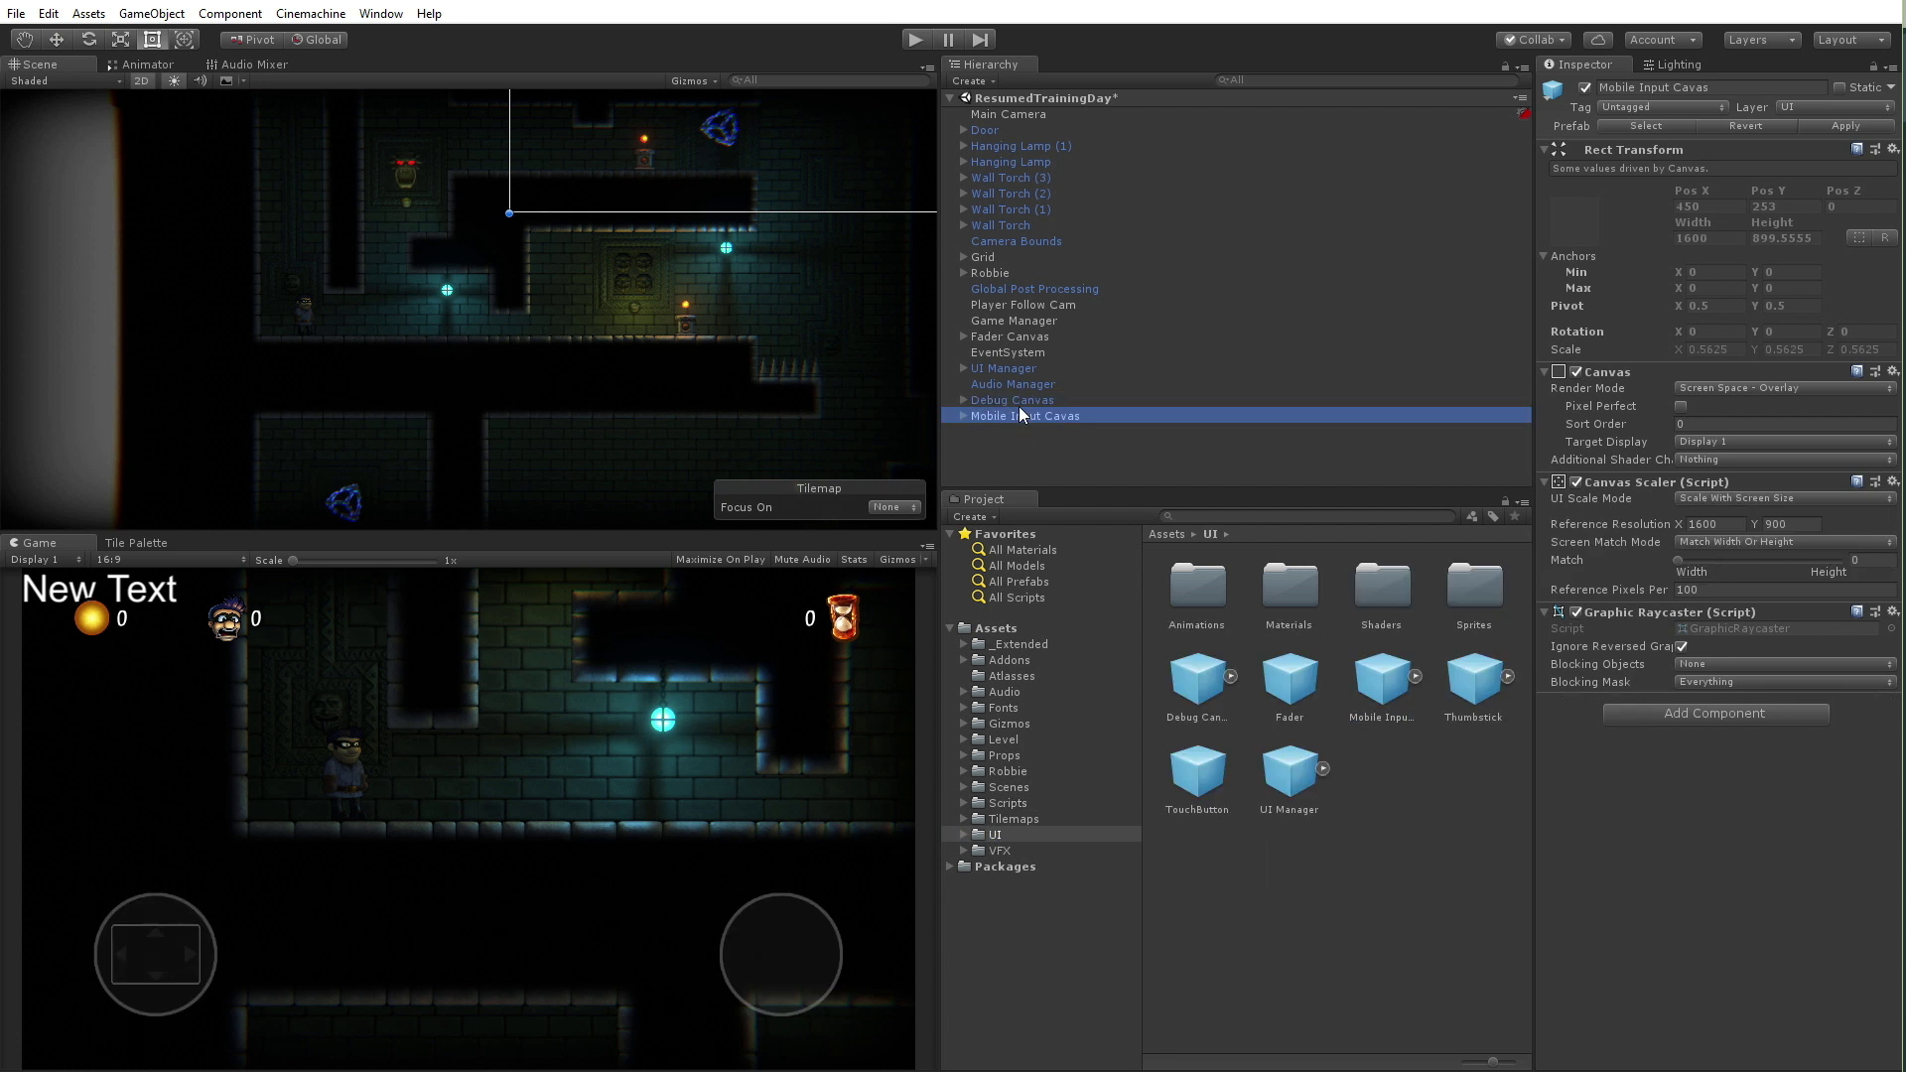
{"action": "left_click", "coordinate": [963, 416]}
{"action": "left_click", "coordinate": [1021, 433]}
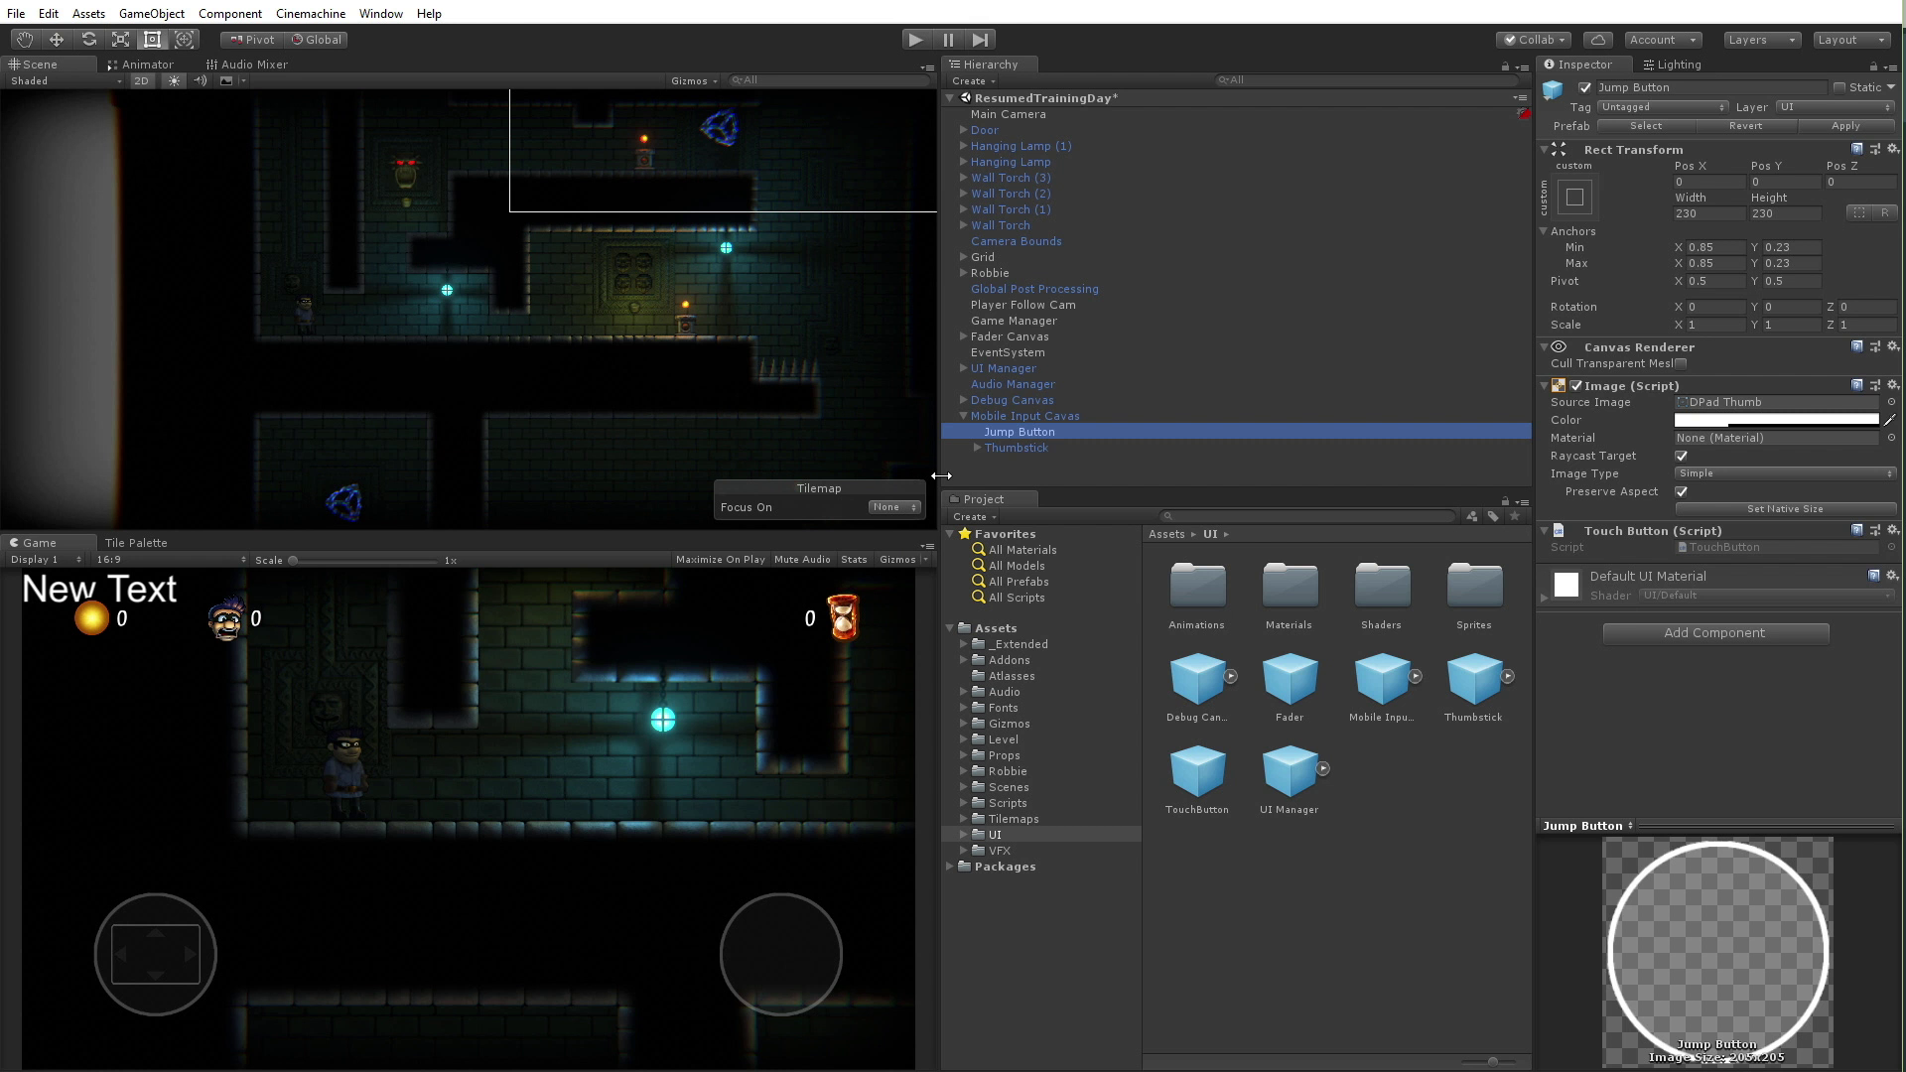
{"action": "left_click", "coordinate": [998, 449]}
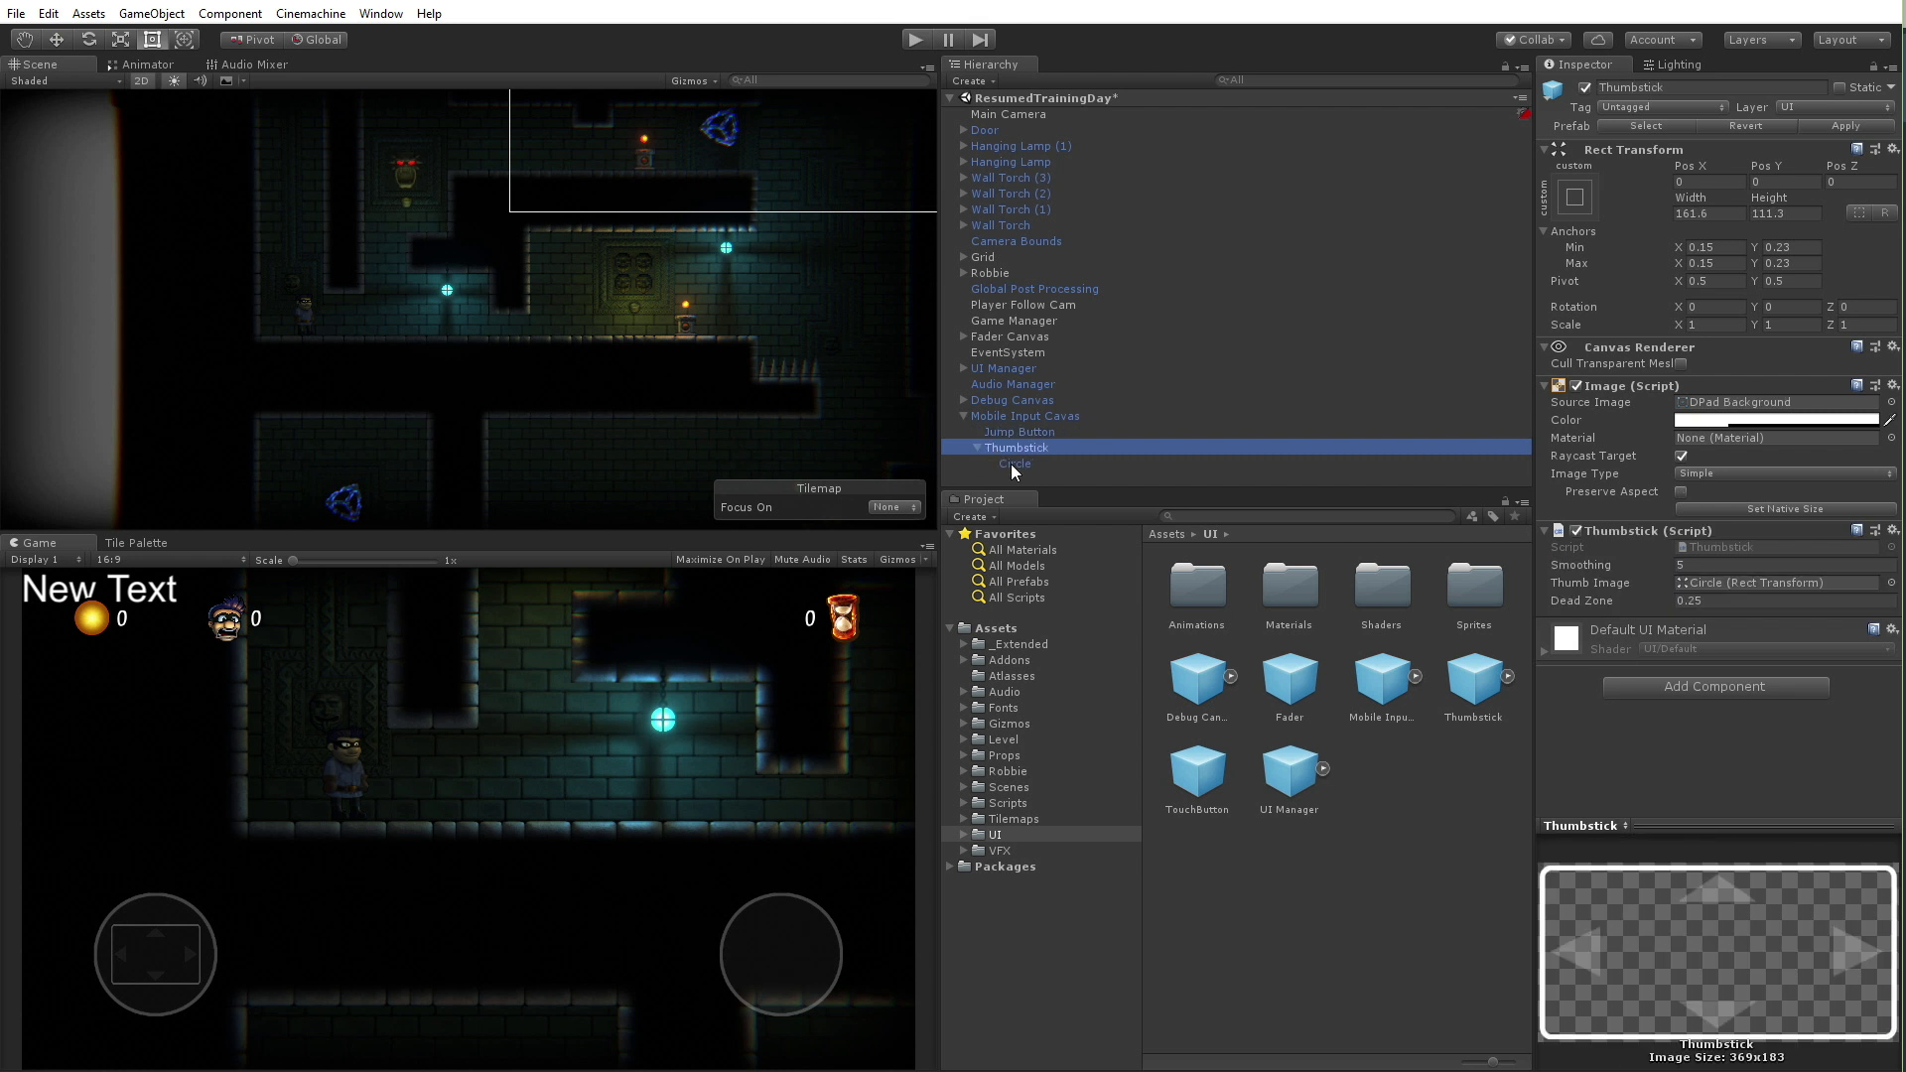
{"action": "double_click", "coordinate": [1034, 416]}
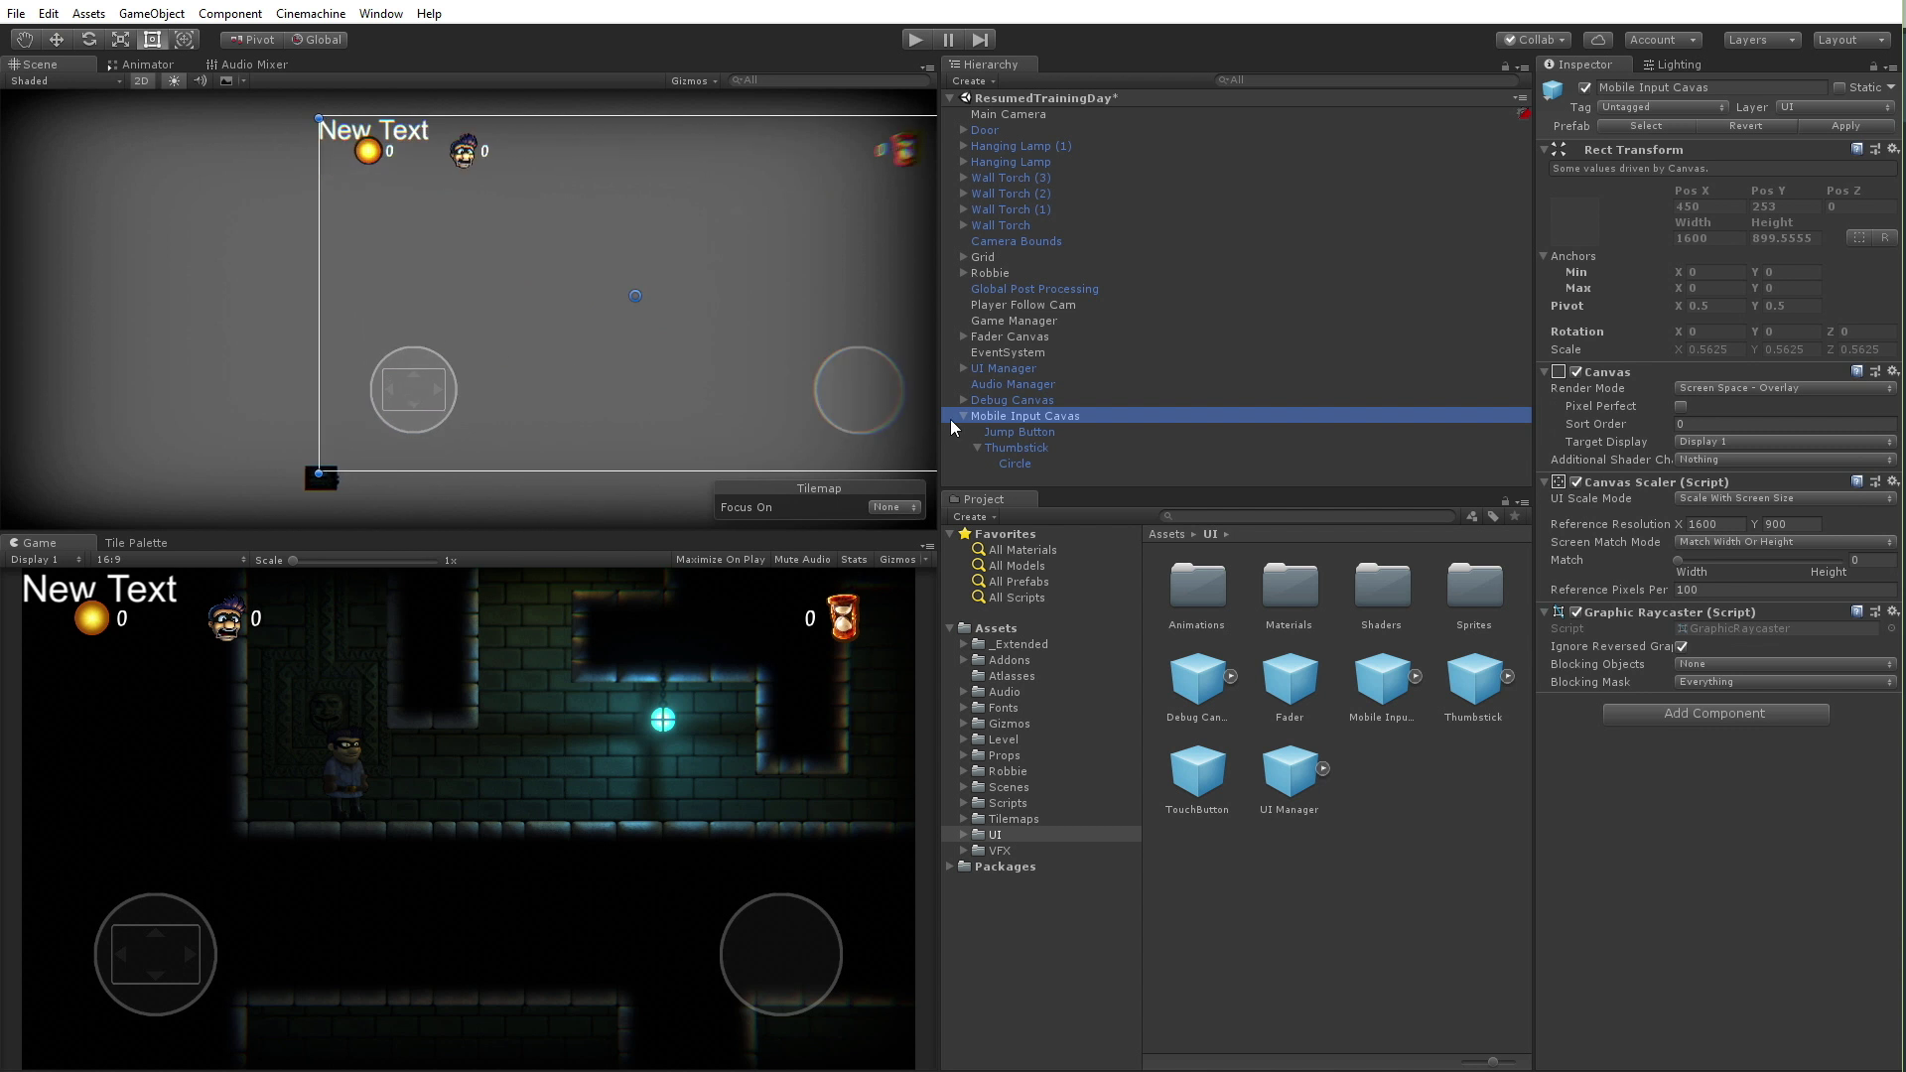
Frame the Jump Button, then inspect the Thumbstick and its Circle child
{"action": "left_click", "coordinate": [1003, 429]}
{"action": "key", "text": "f"}
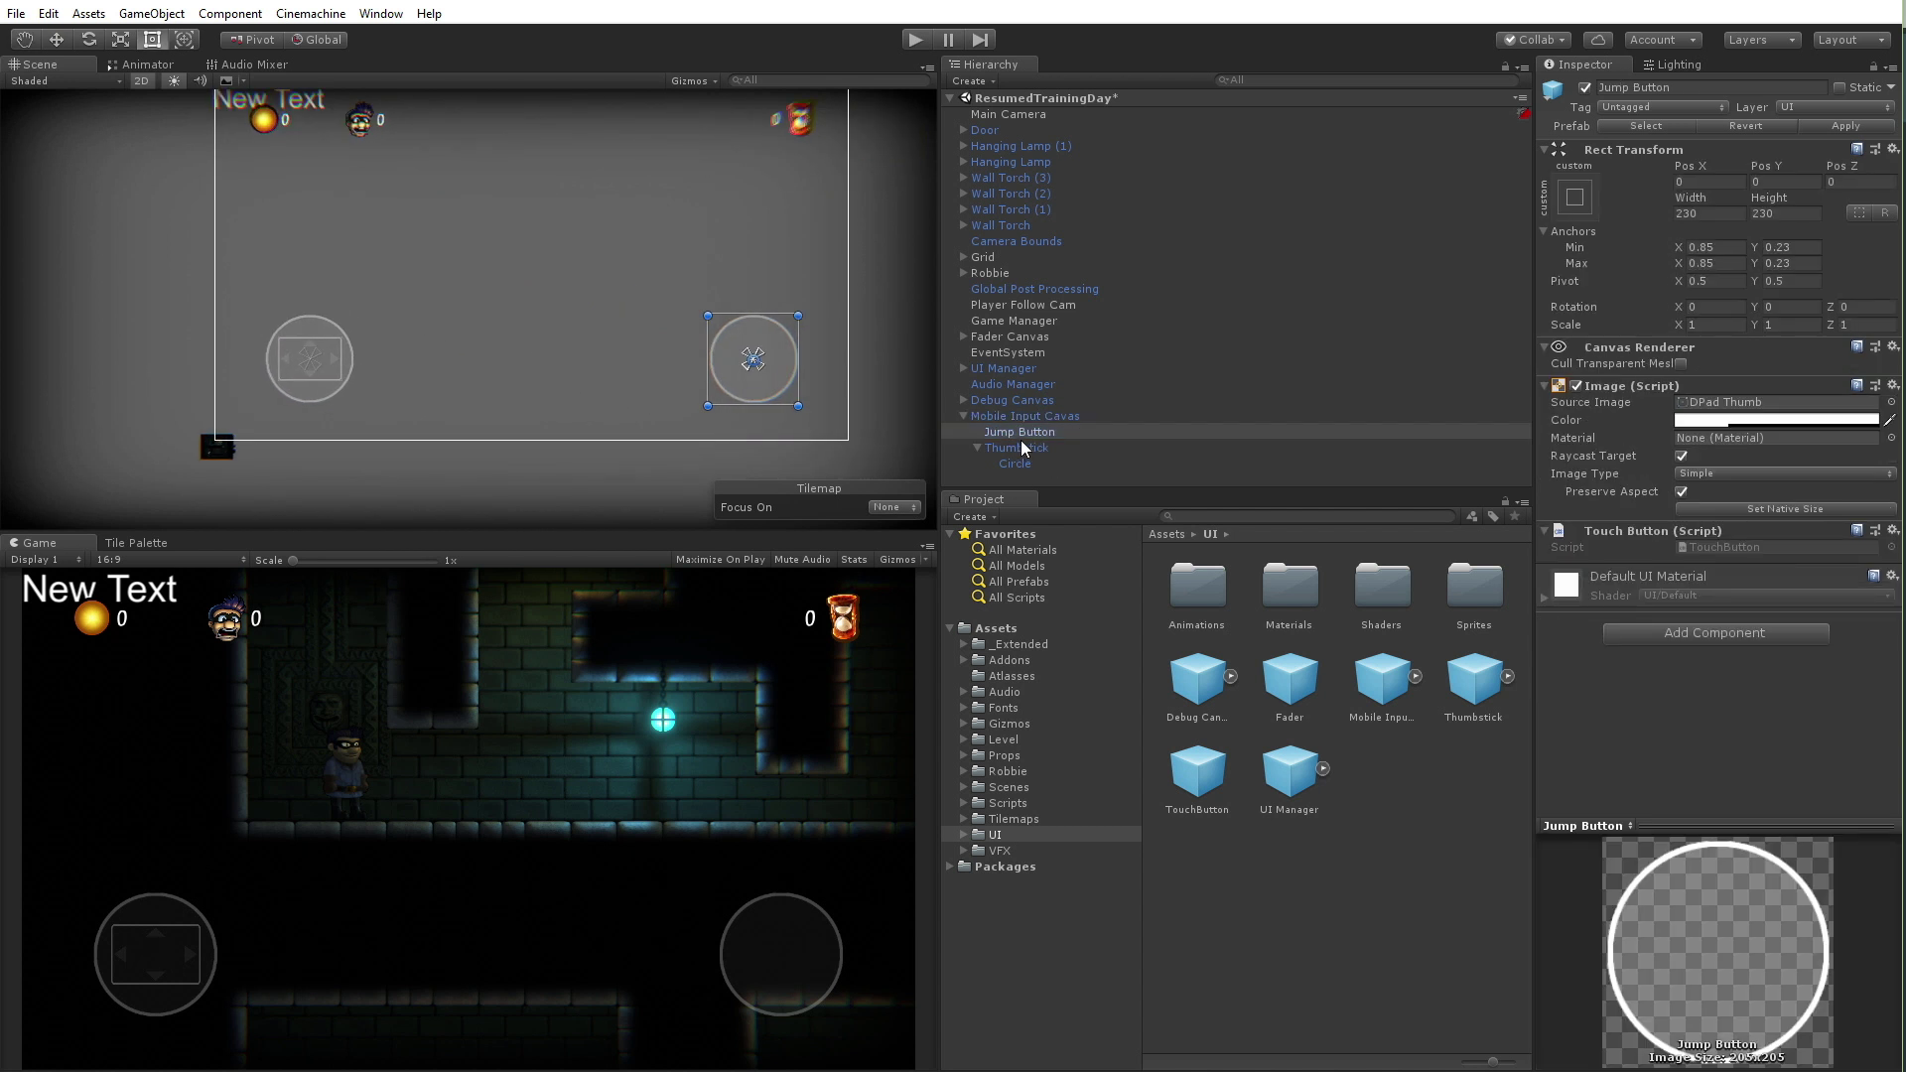
{"action": "left_click", "coordinate": [1021, 444]}
{"action": "left_click", "coordinate": [1011, 464]}
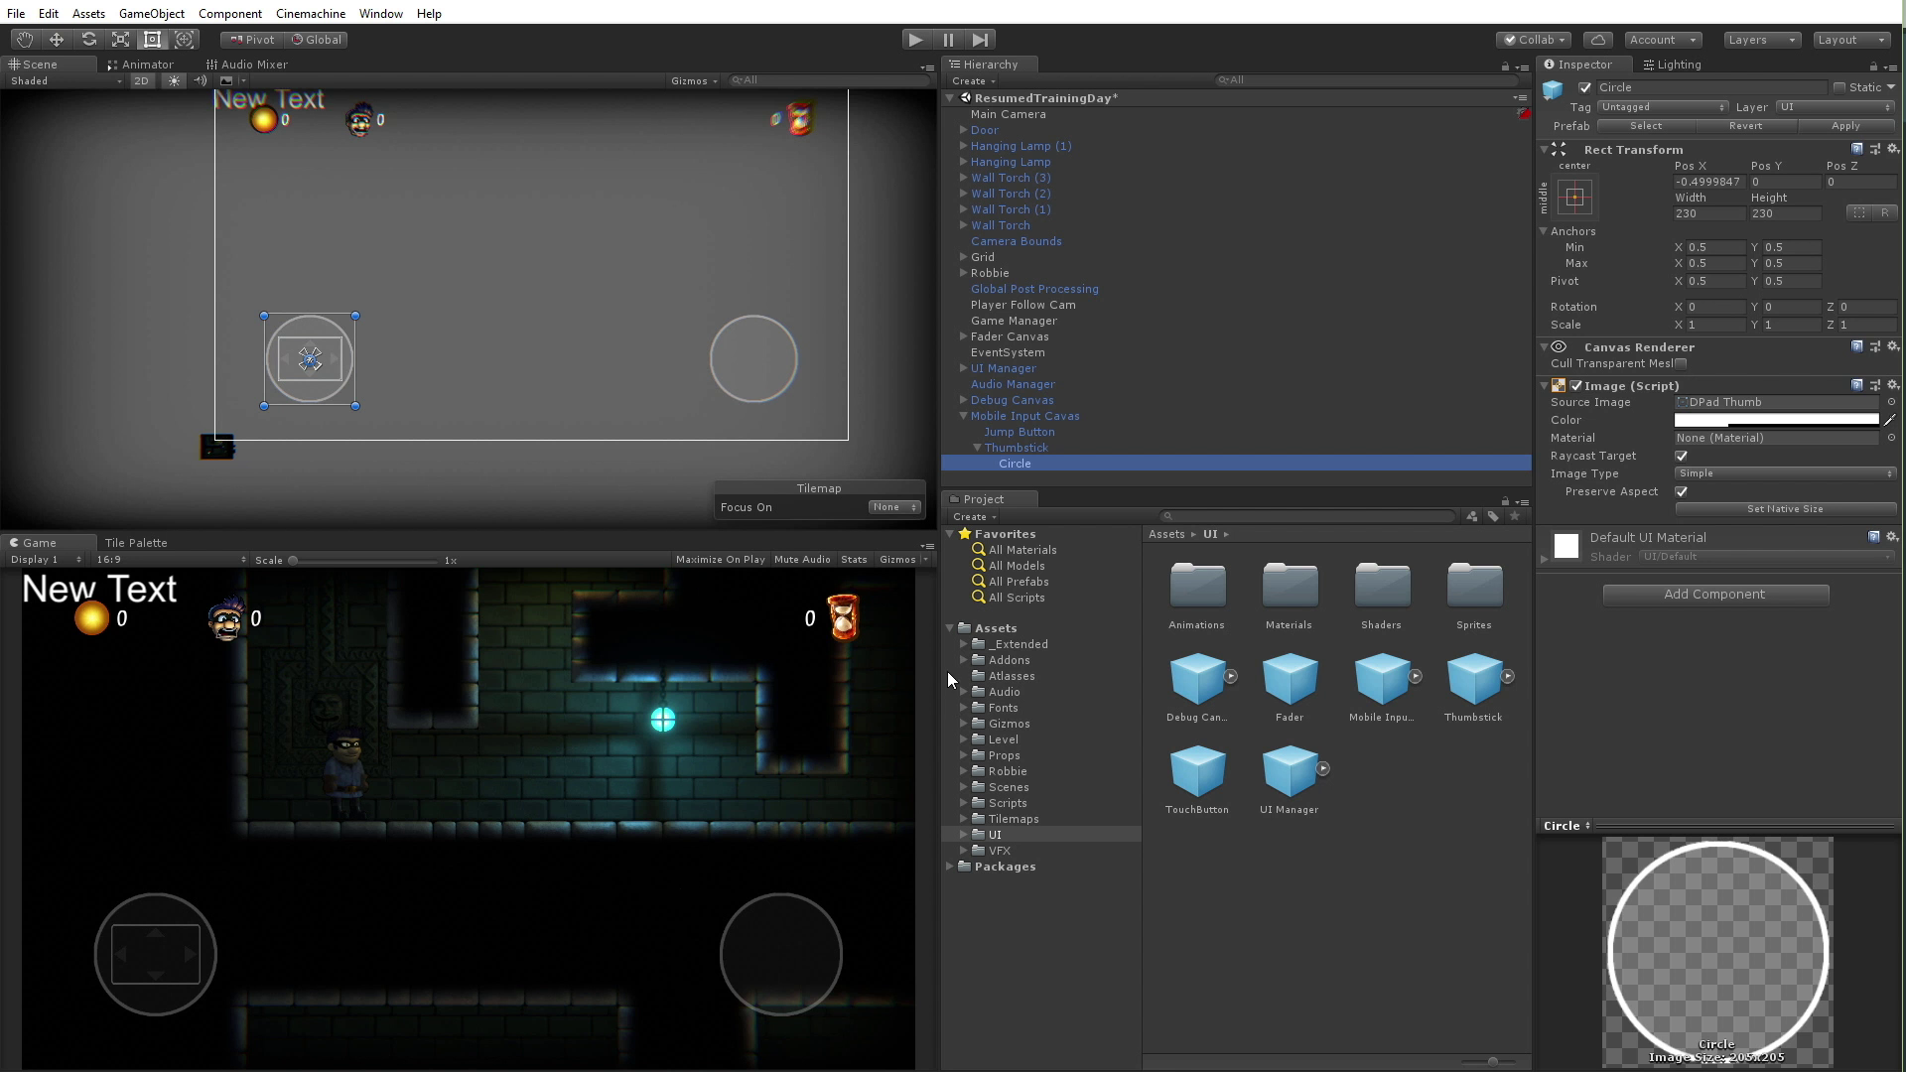
{"action": "left_click", "coordinate": [1023, 433]}
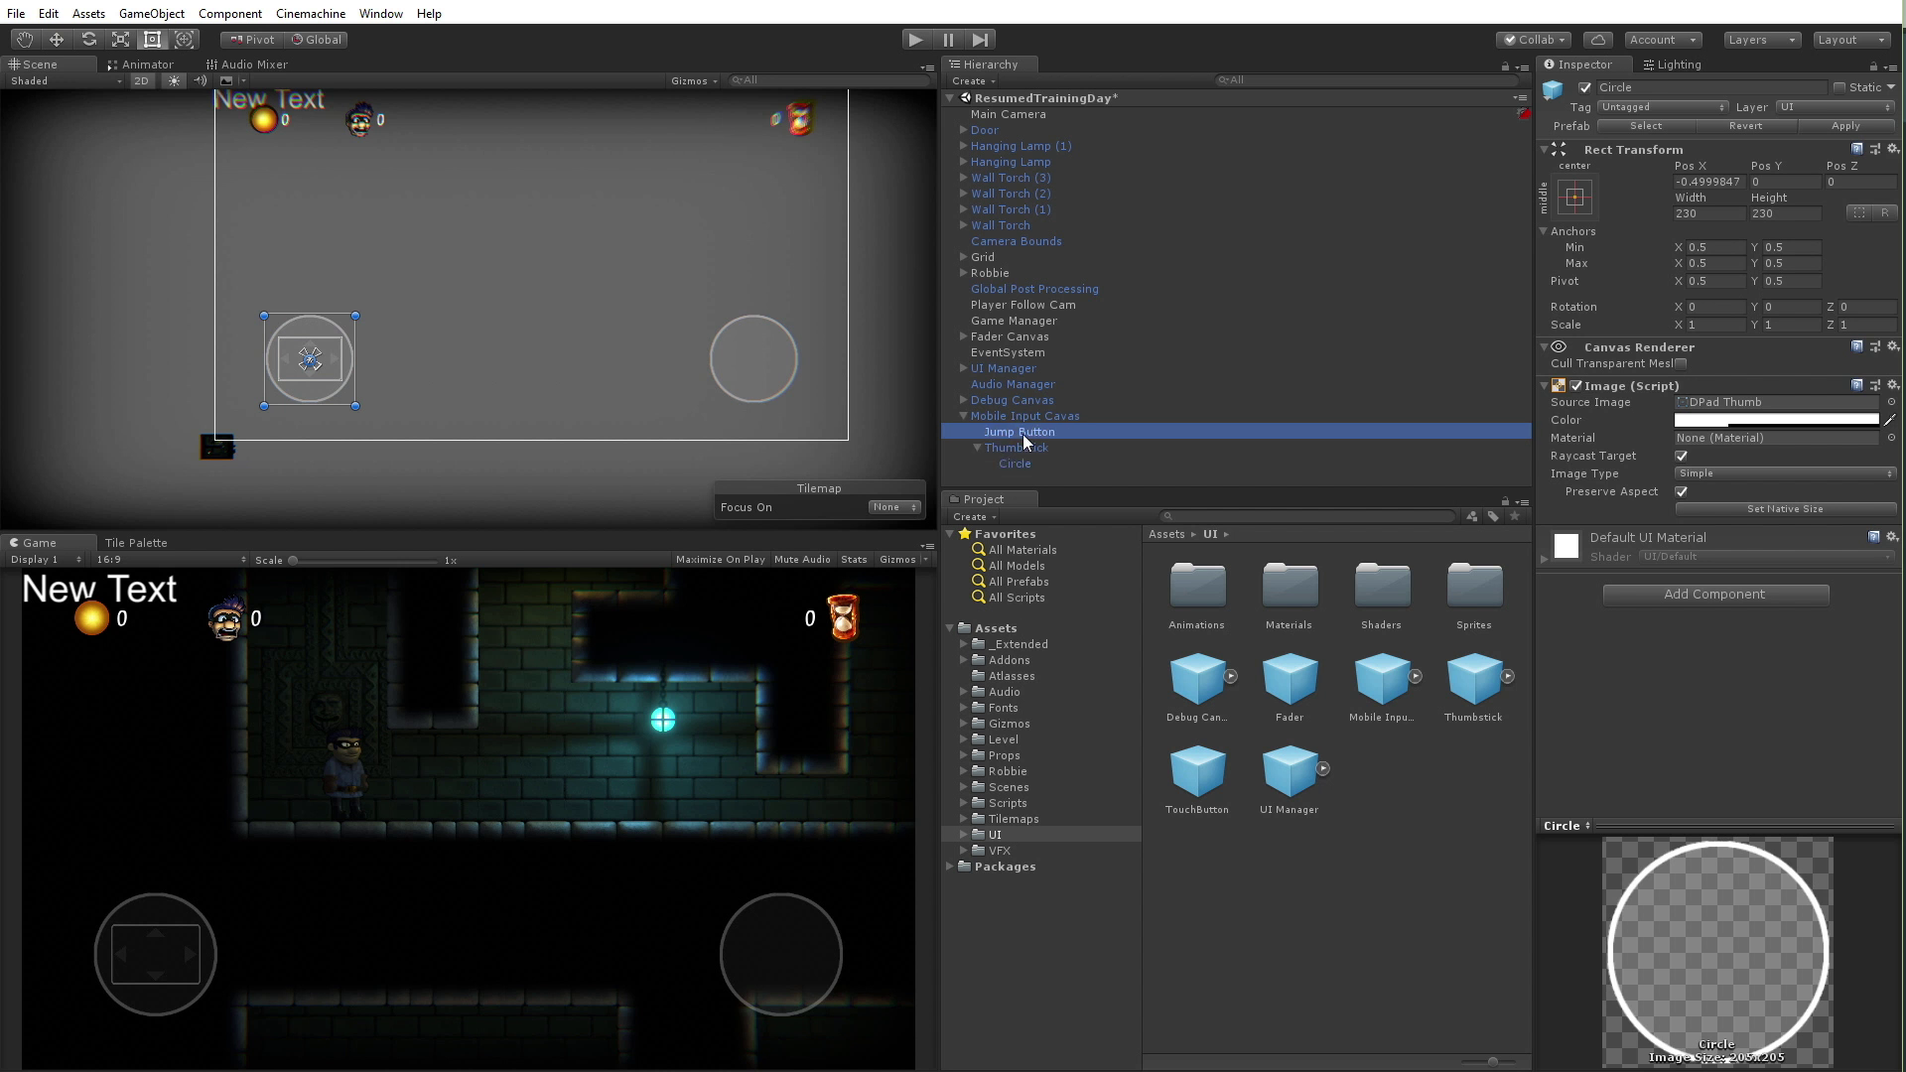
{"action": "left_click", "coordinate": [1042, 448]}
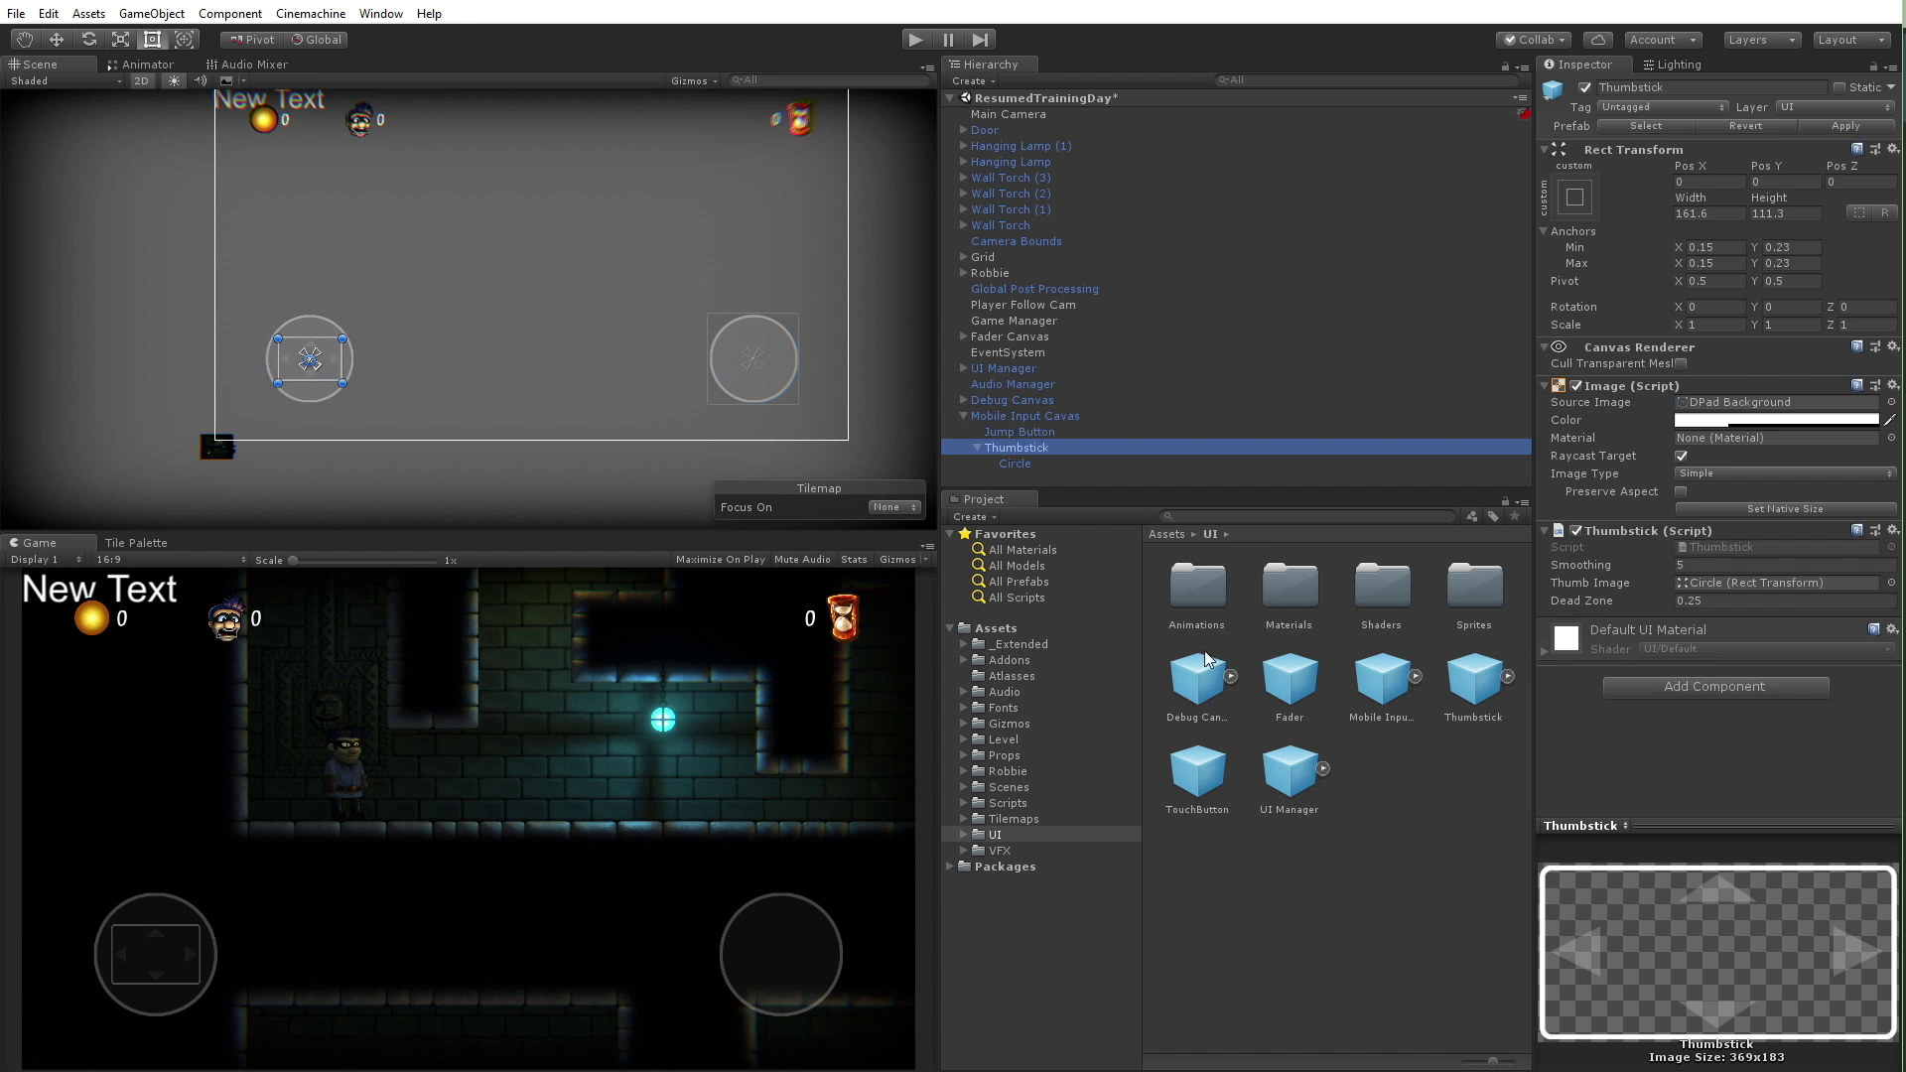
Locate the Thumbstick and TouchButton scripts in Assets/Scripts and preview their source
{"action": "left_click", "coordinate": [1699, 547]}
{"action": "left_click", "coordinate": [1285, 866]}
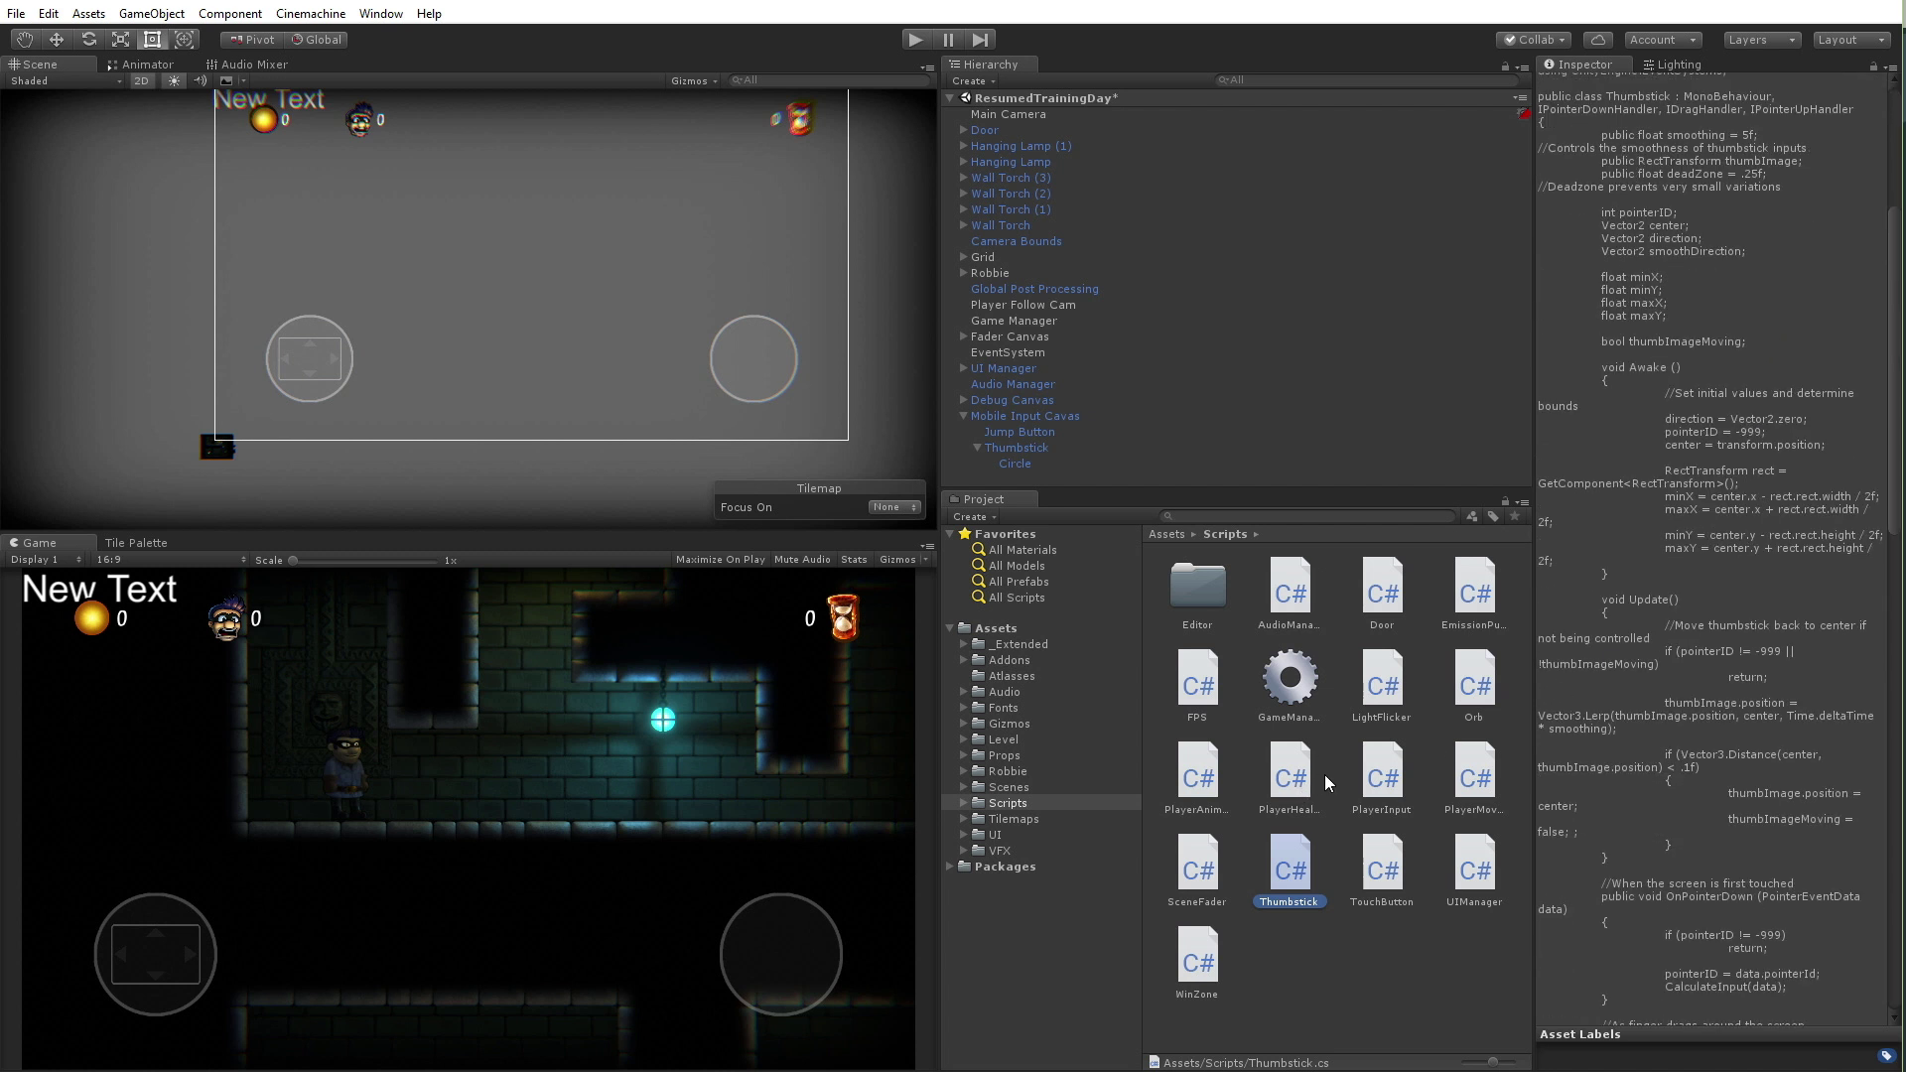
{"action": "left_click", "coordinate": [1390, 868]}
Open TouchButton.cs in Visual Studio and read through its code
{"action": "double_click", "coordinate": [1390, 868]}
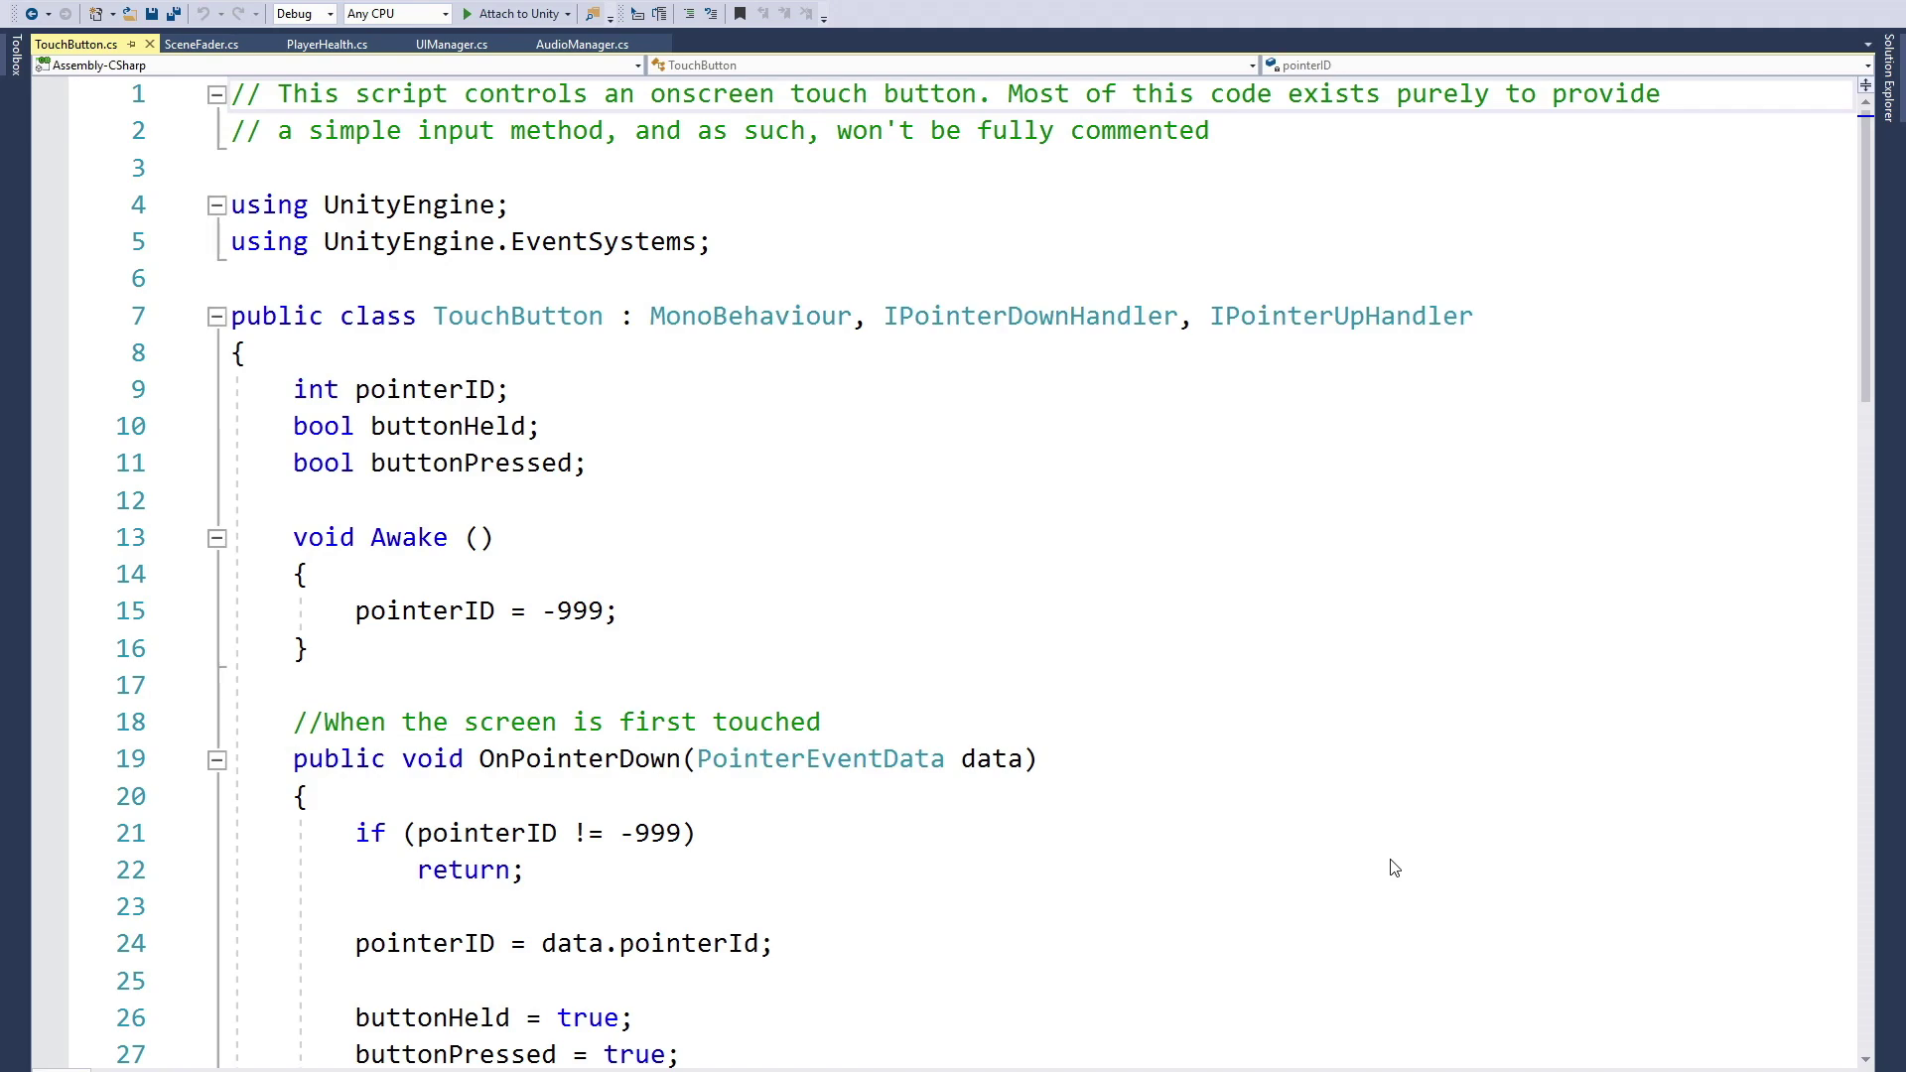
{"action": "scroll", "coordinate": [924, 556], "scroll_direction": "down", "scroll_amount": 2}
{"action": "scroll", "coordinate": [929, 576], "scroll_direction": "down", "scroll_amount": 2}
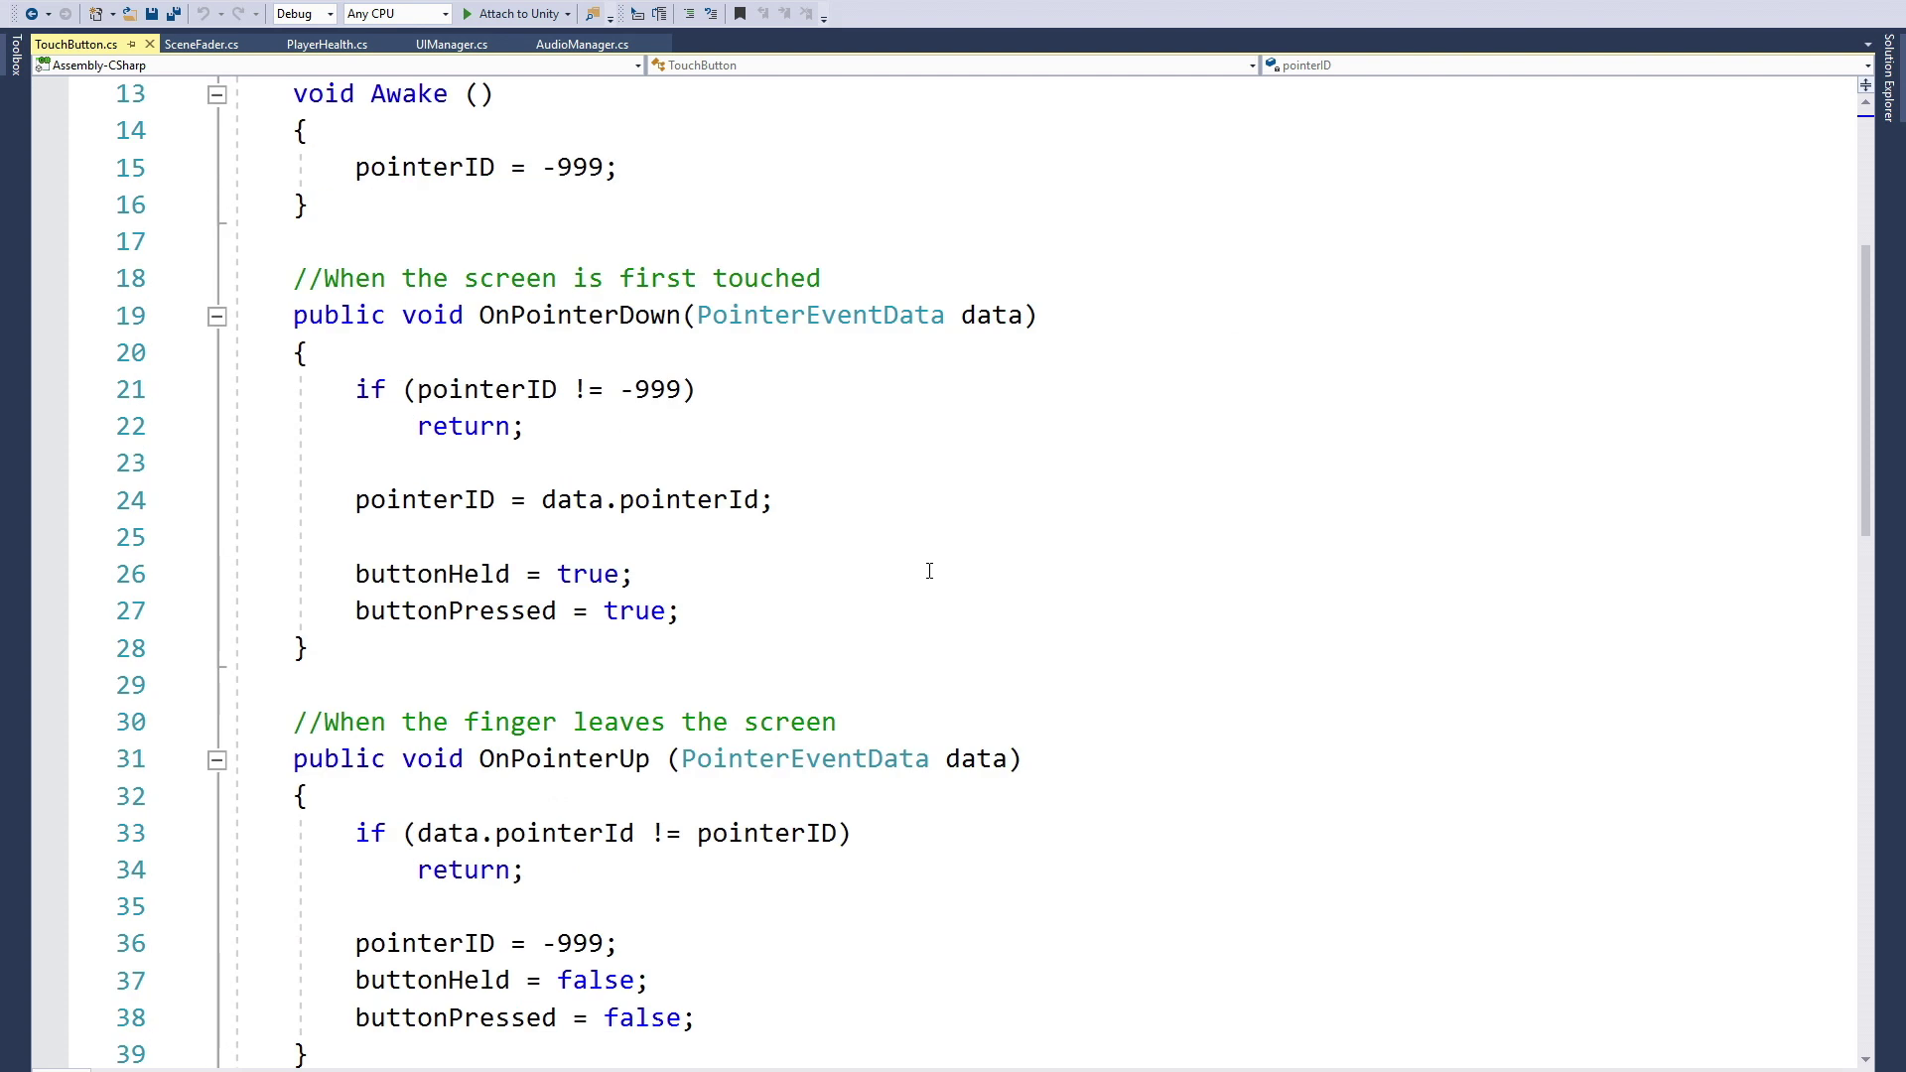
{"action": "scroll", "coordinate": [928, 566], "scroll_direction": "up", "scroll_amount": 4}
{"action": "scroll", "coordinate": [793, 527], "scroll_direction": "down", "scroll_amount": 5}
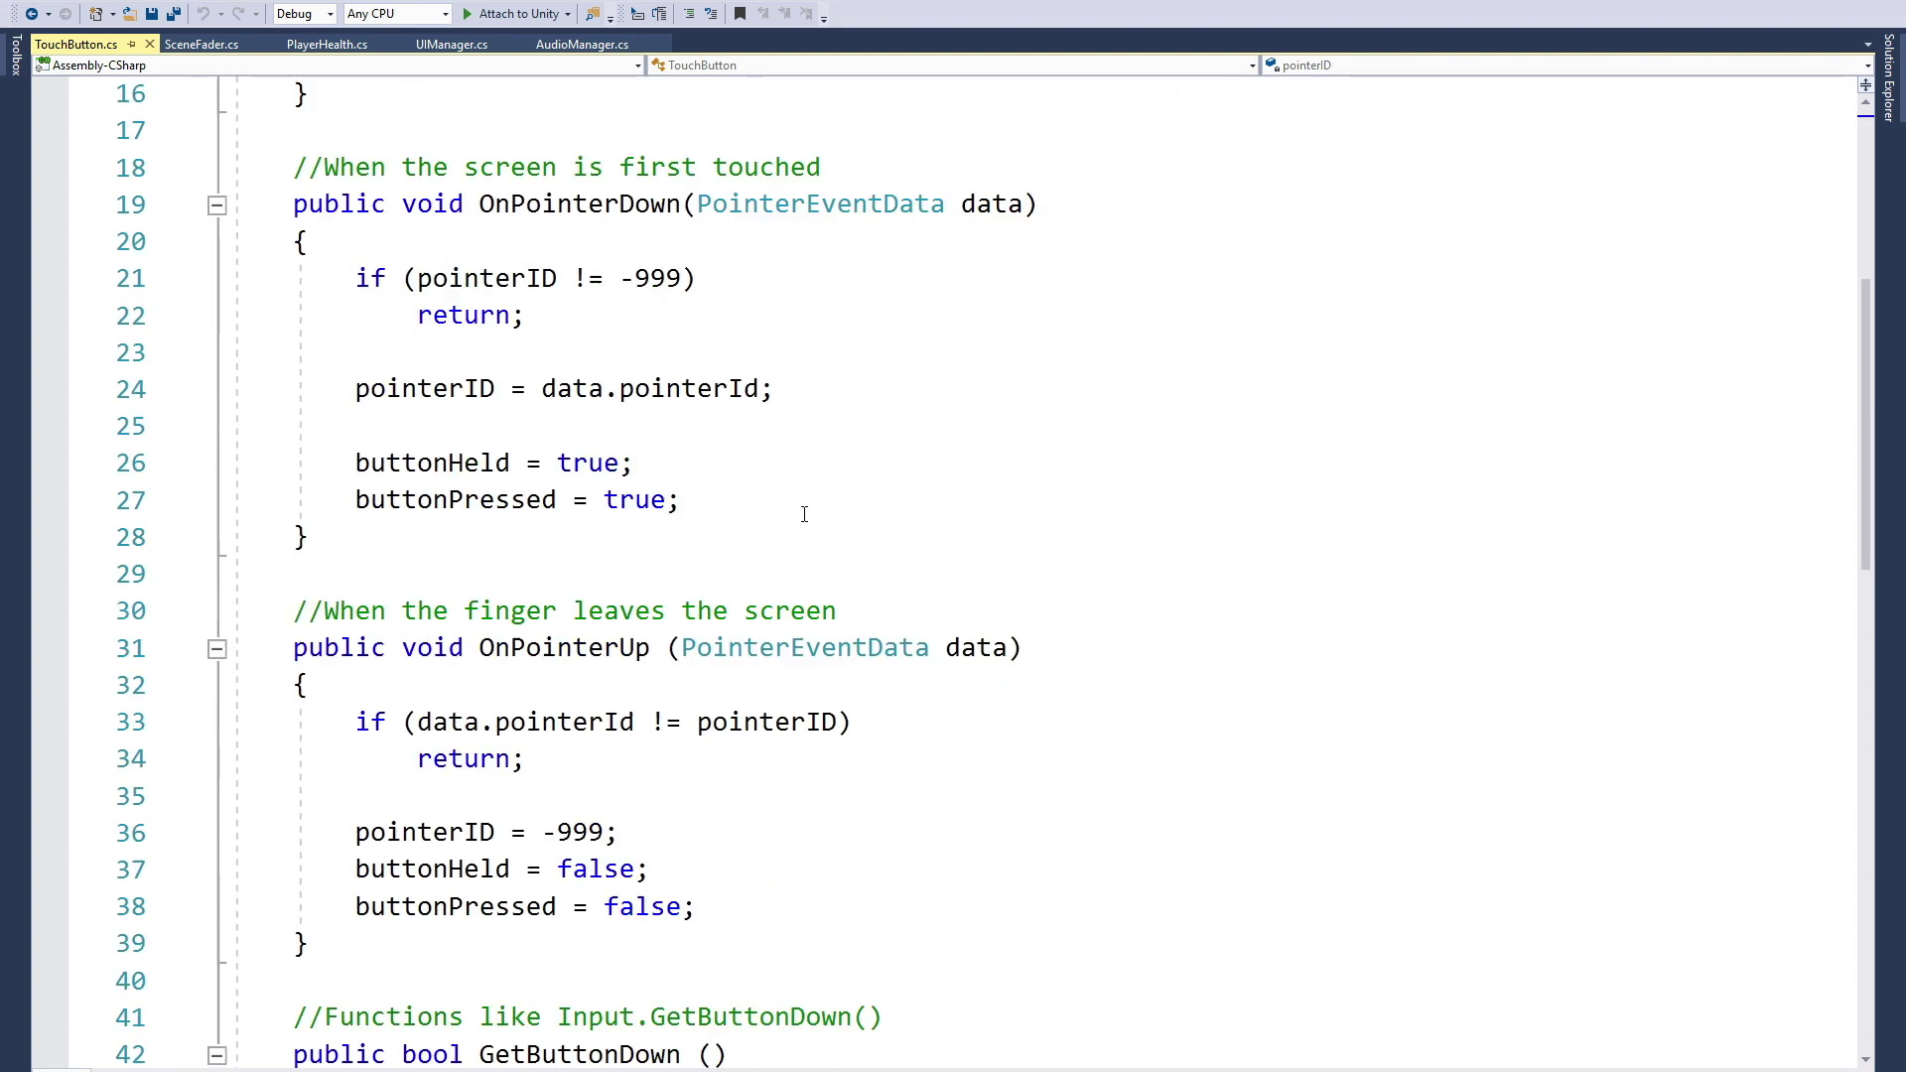
{"action": "scroll", "coordinate": [805, 512], "scroll_direction": "down", "scroll_amount": 4}
{"action": "scroll", "coordinate": [805, 513], "scroll_direction": "down", "scroll_amount": 5}
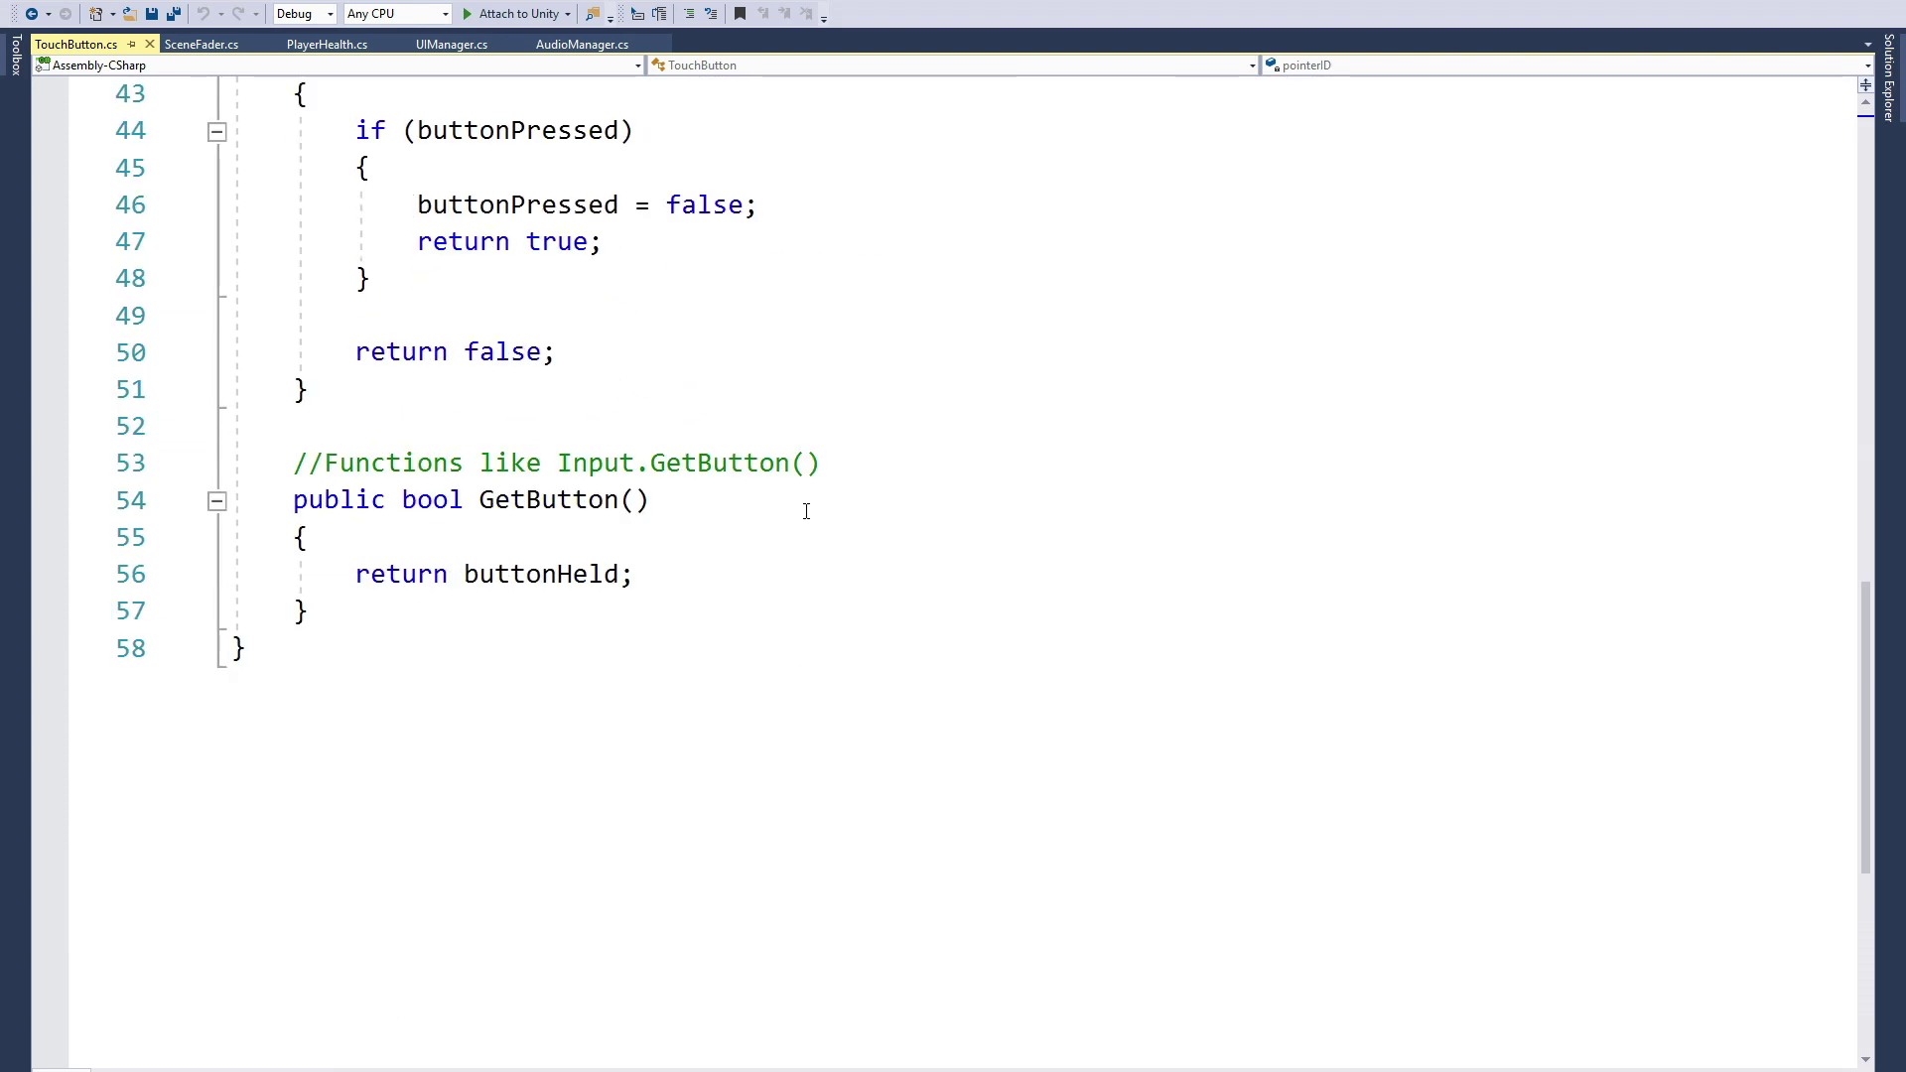
{"action": "scroll", "coordinate": [804, 508], "scroll_direction": "up", "scroll_amount": 14}
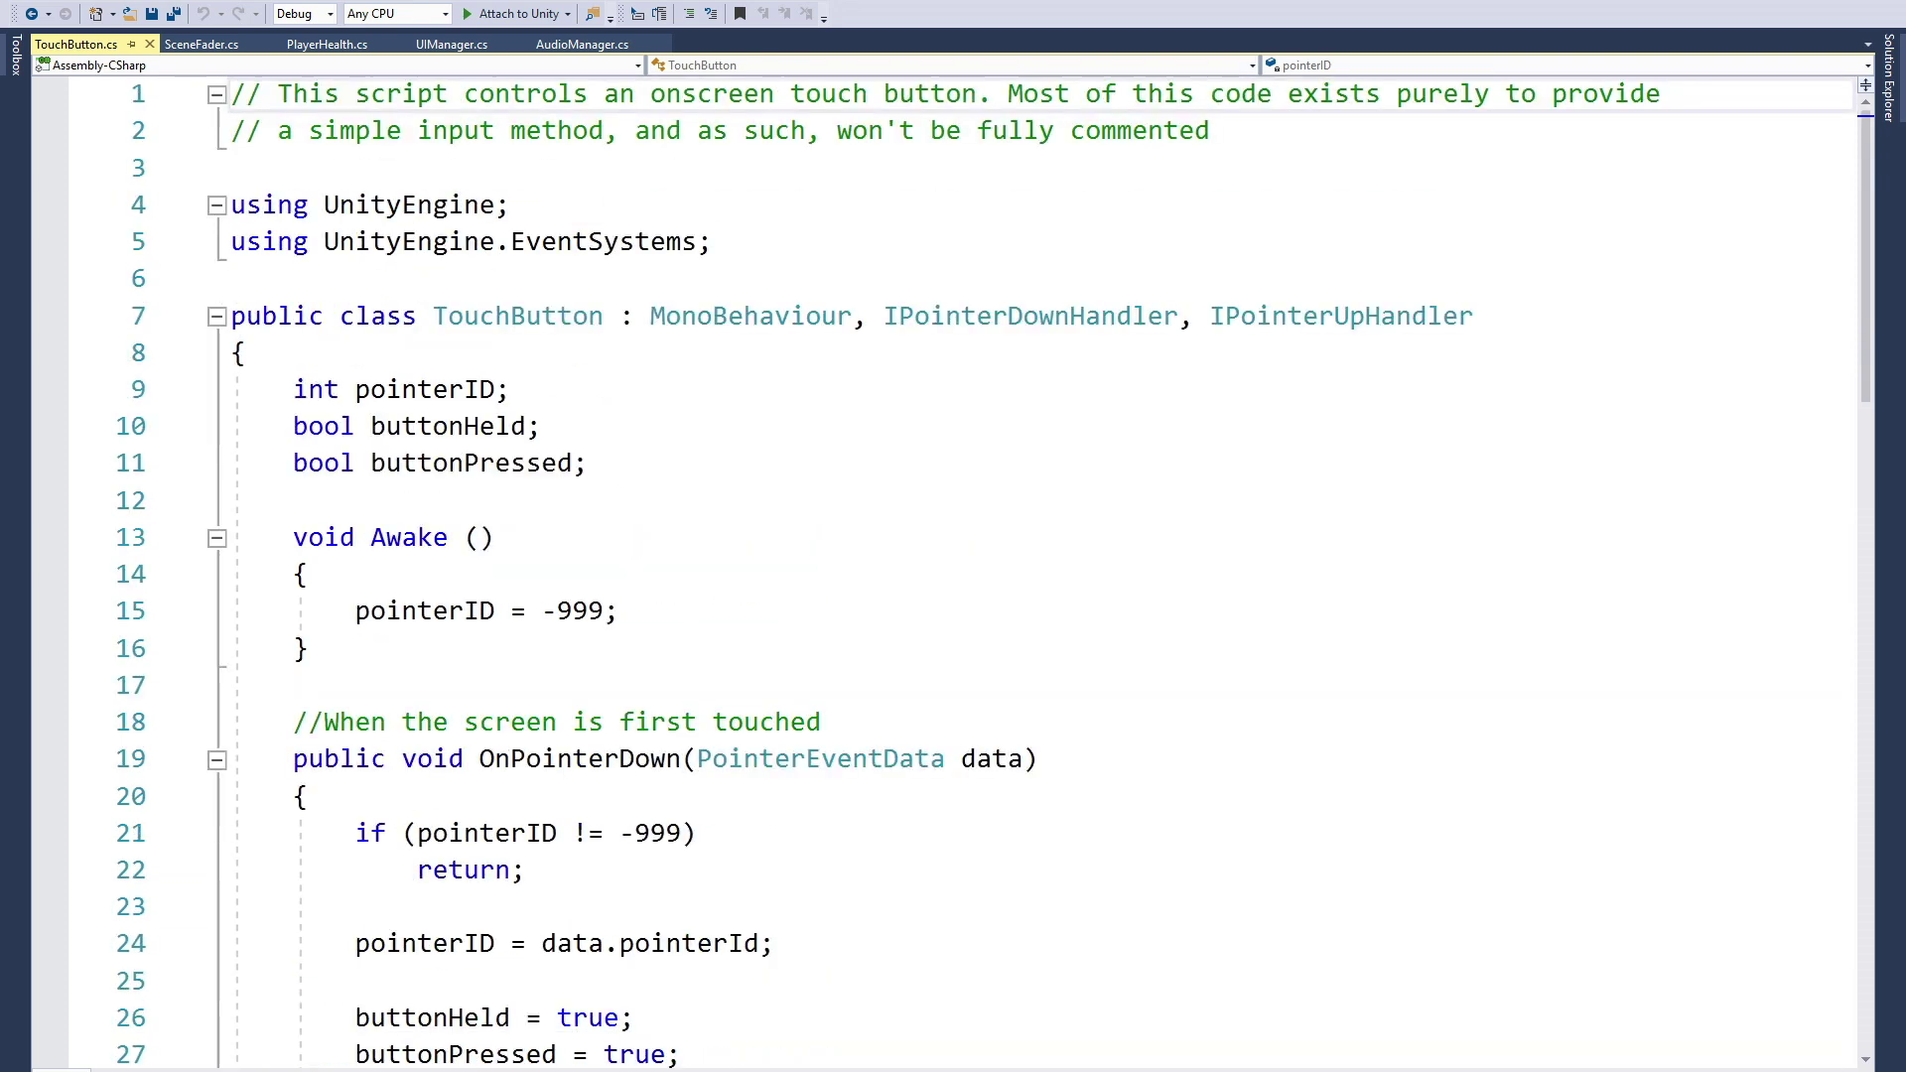
Open Thumbstick.cs from Unity and read through its drag handlers and deadzone code
{"action": "key", "text": "alt+Tab"}
{"action": "double_click", "coordinate": [1289, 871]}
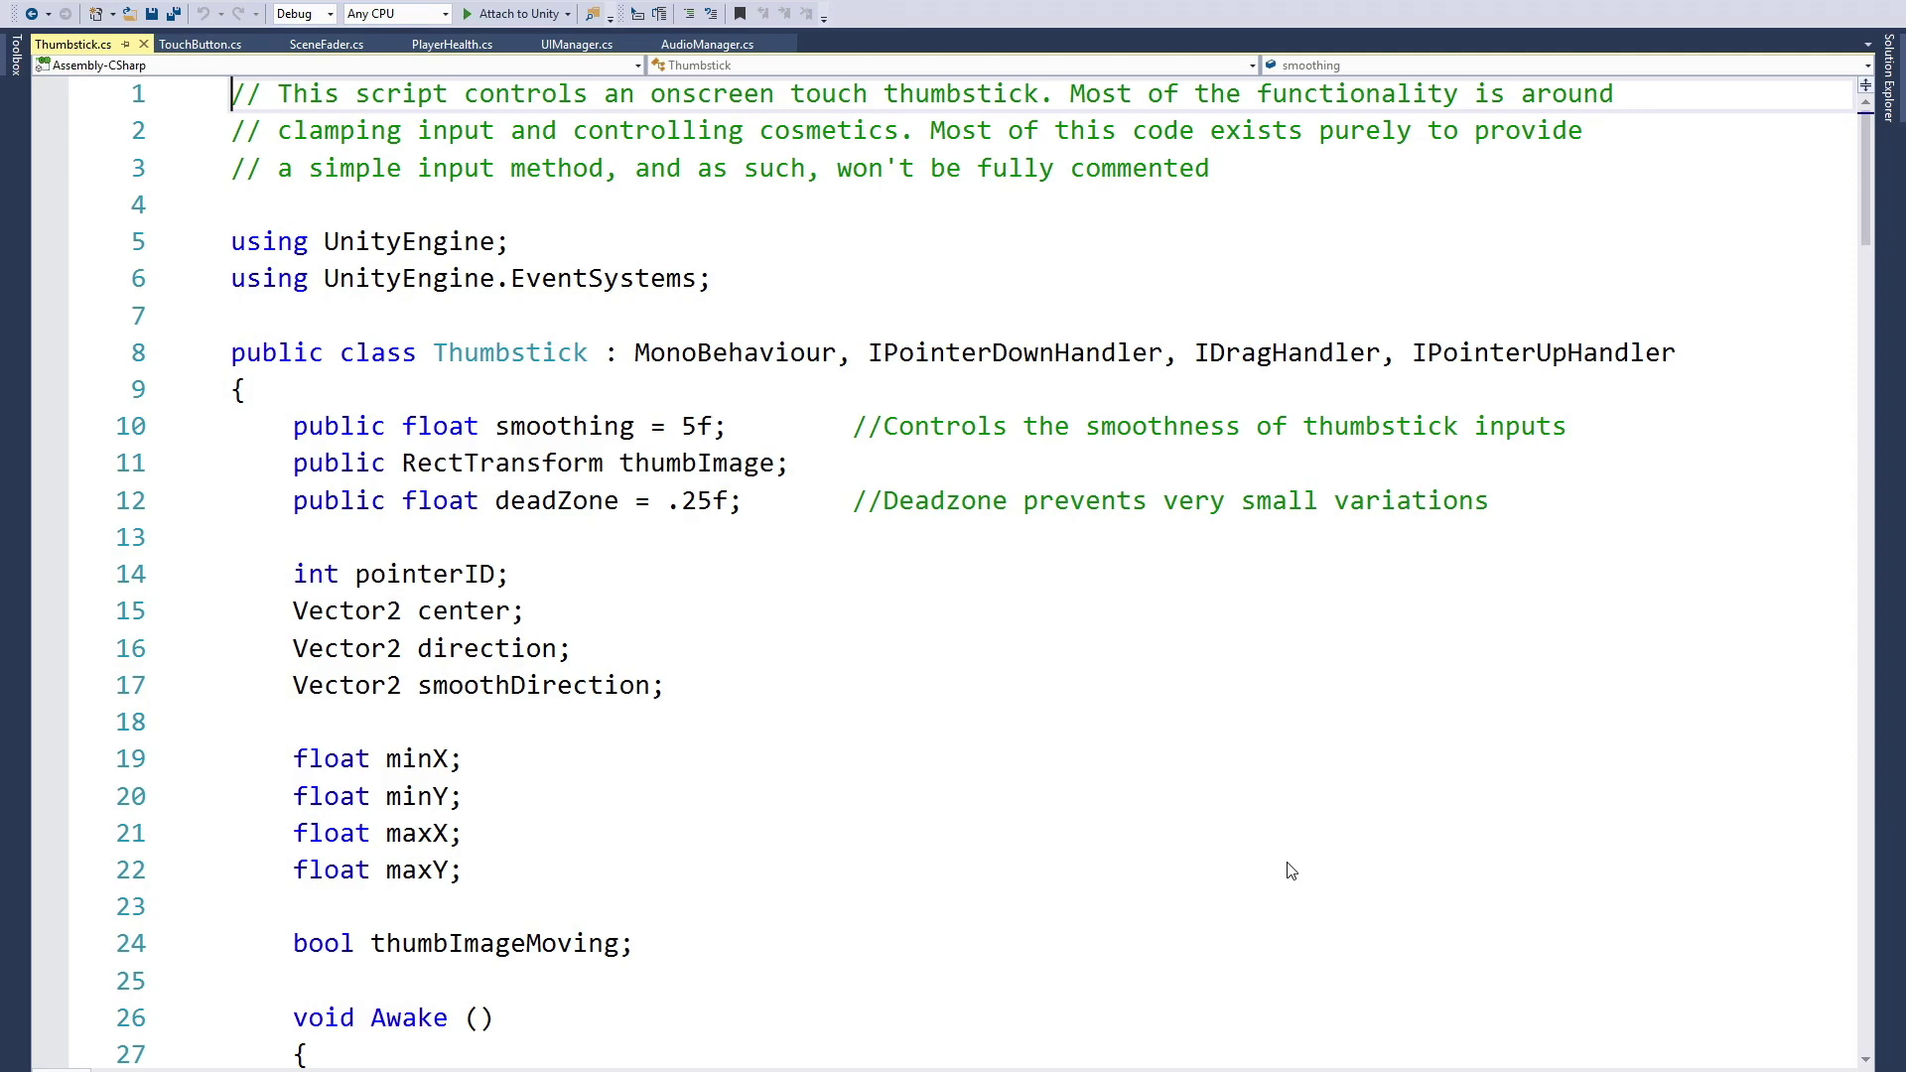
{"action": "scroll", "coordinate": [907, 717], "scroll_direction": "down", "scroll_amount": 4}
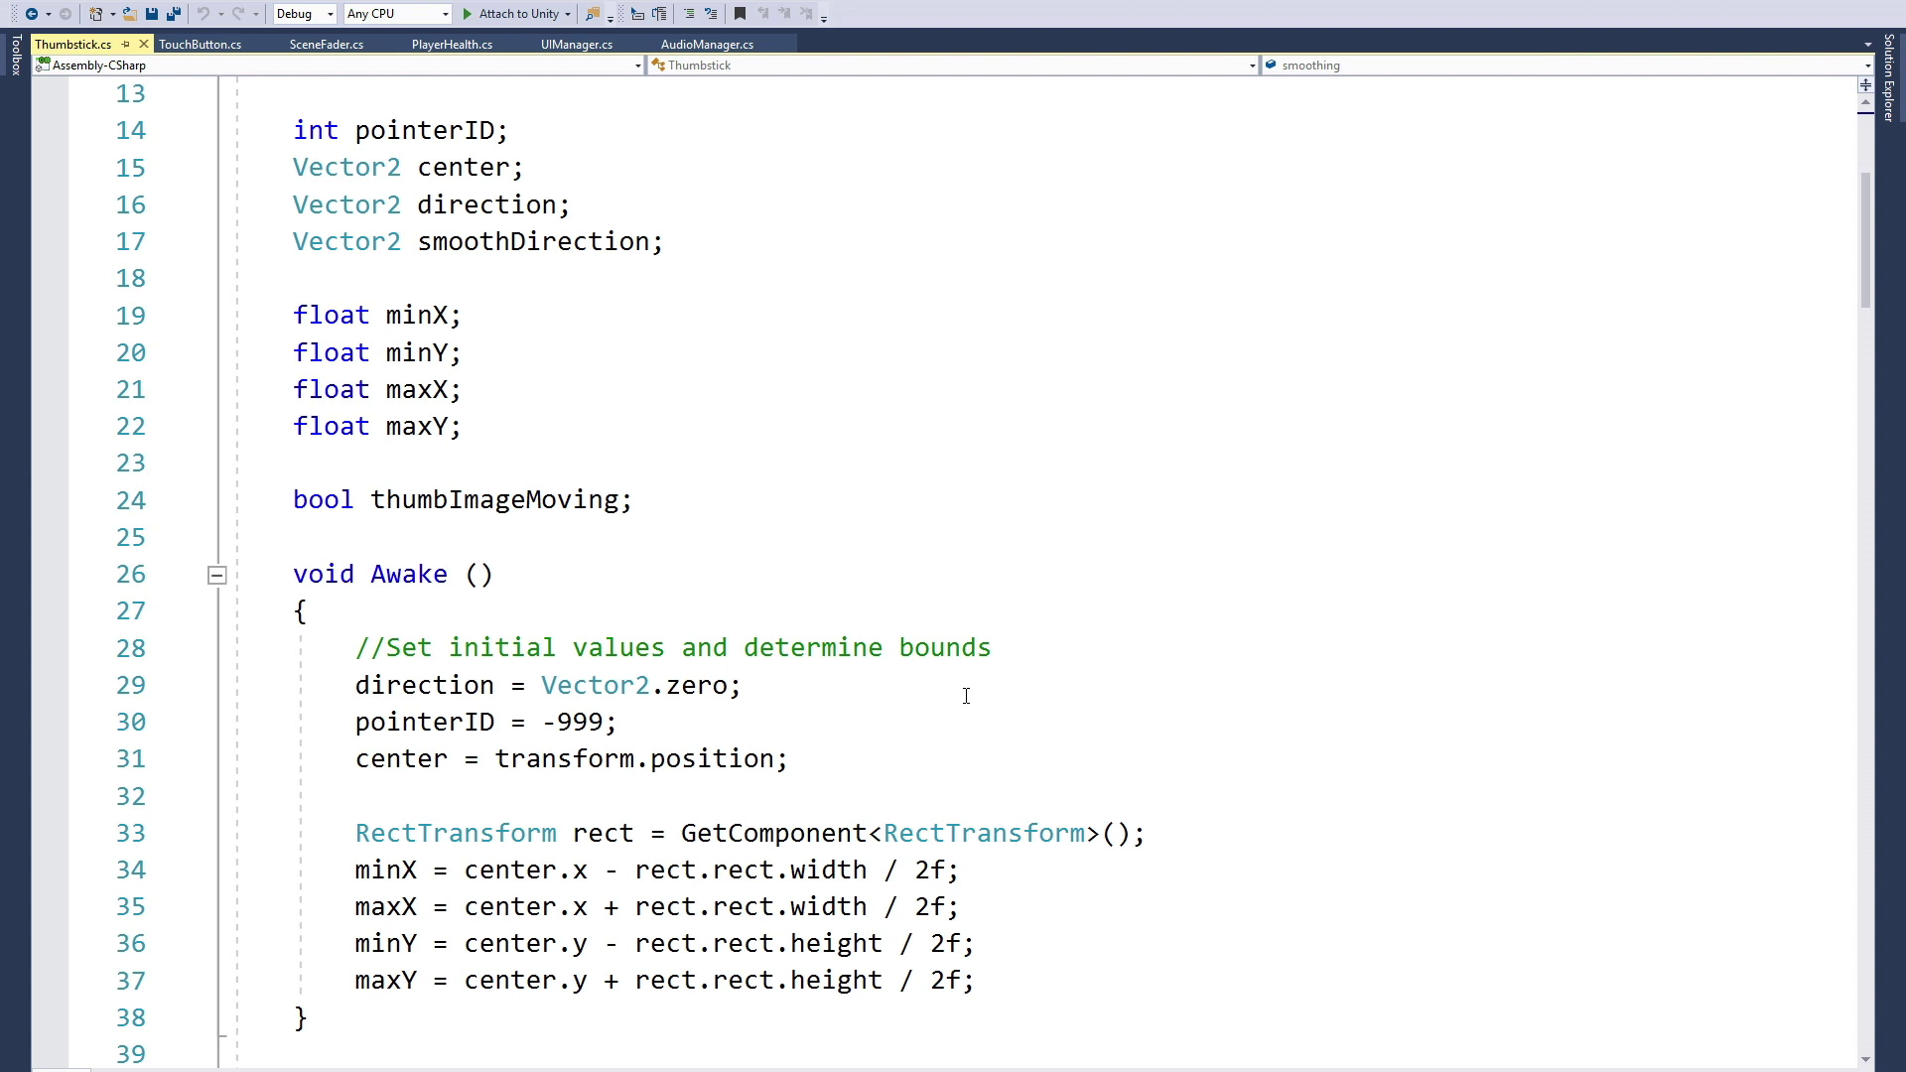
{"action": "scroll", "coordinate": [1016, 650], "scroll_direction": "down", "scroll_amount": 9}
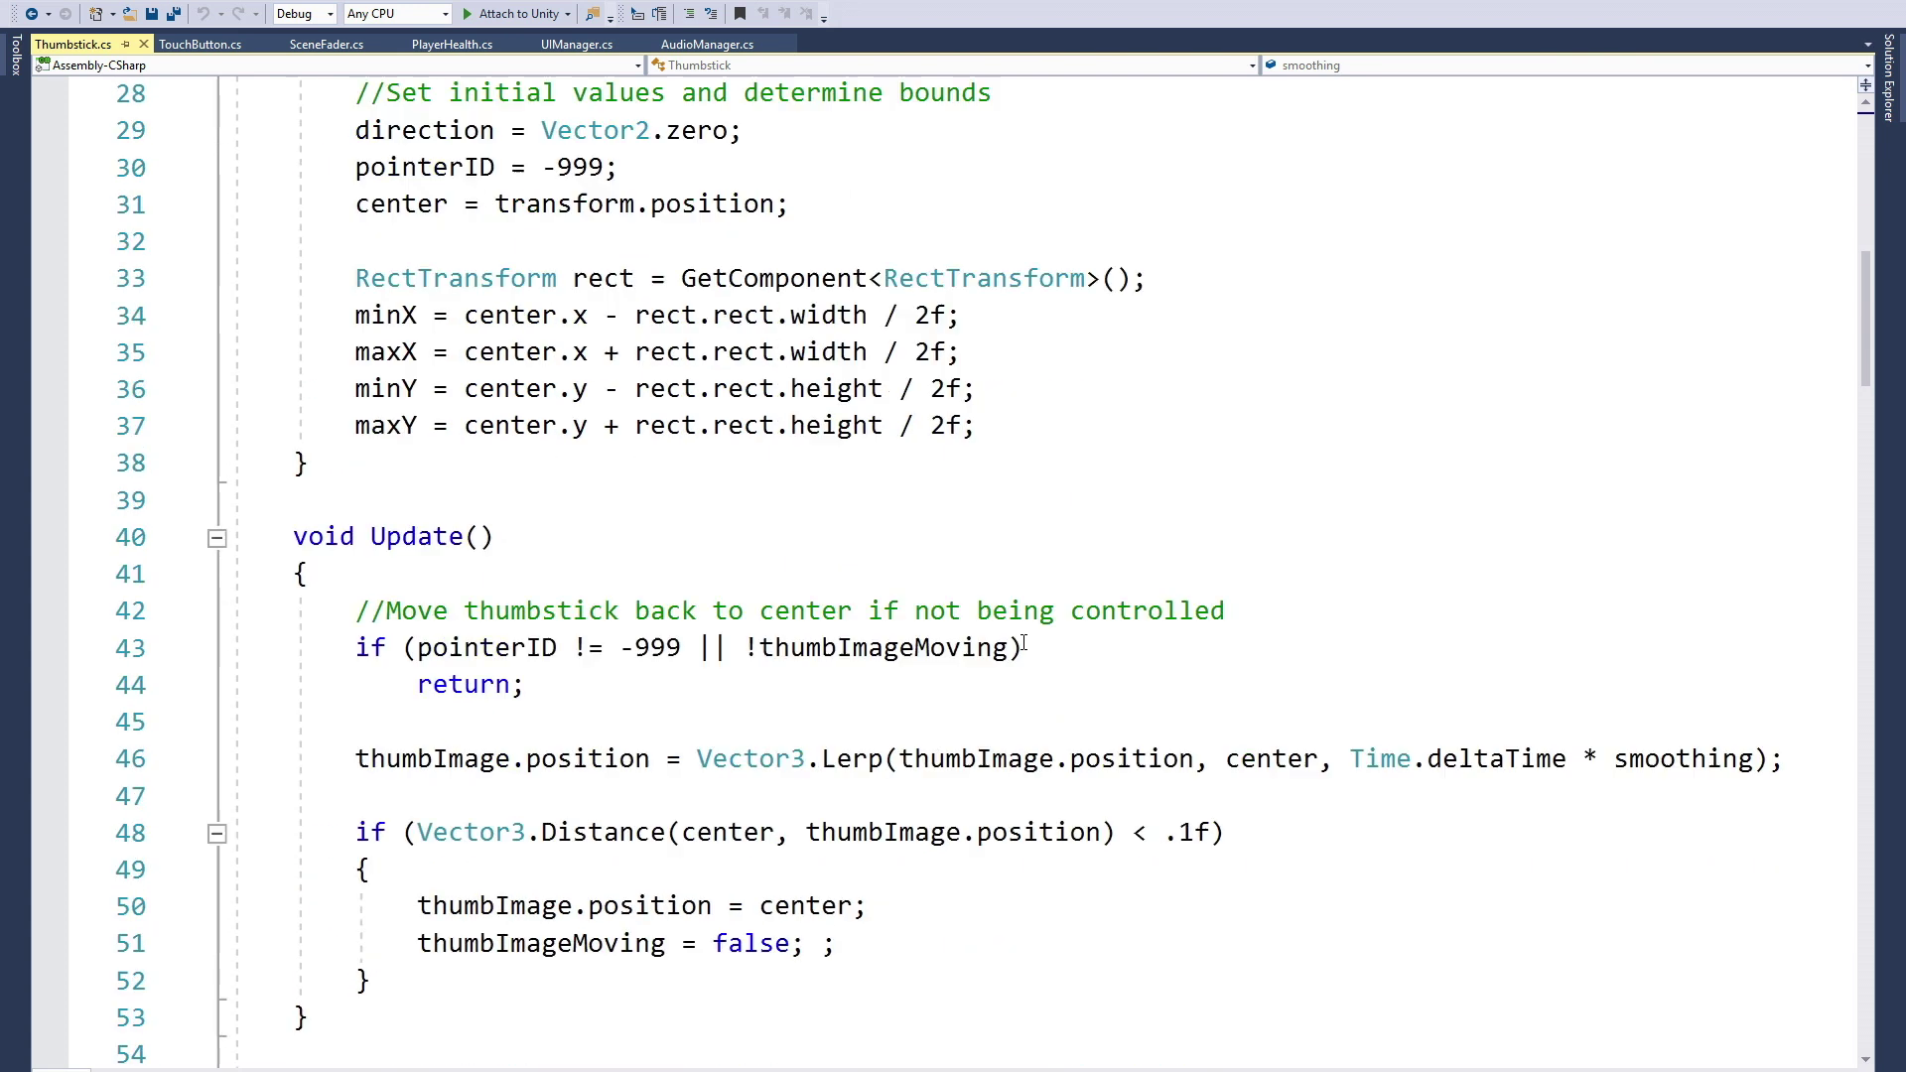
{"action": "scroll", "coordinate": [973, 710], "scroll_direction": "down", "scroll_amount": 5}
{"action": "scroll", "coordinate": [983, 705], "scroll_direction": "down", "scroll_amount": 7}
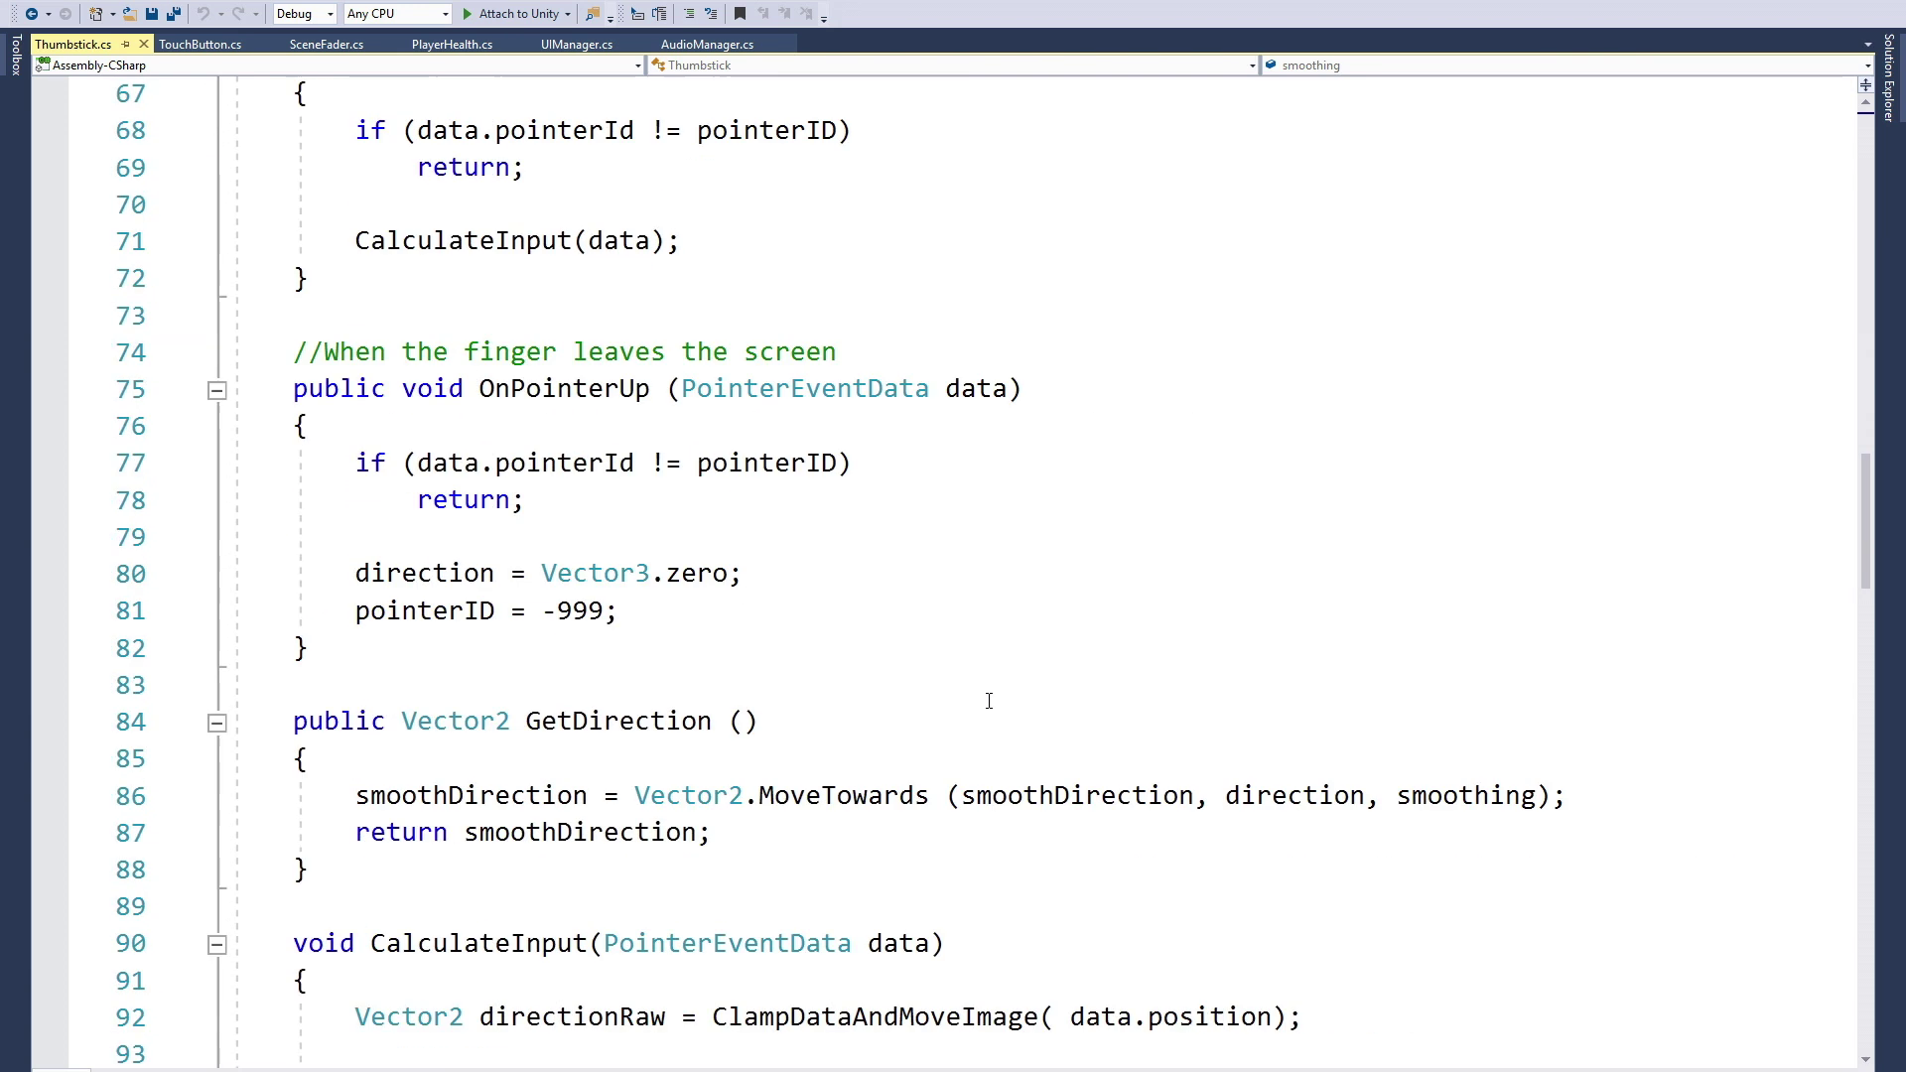
{"action": "scroll", "coordinate": [559, 446], "scroll_direction": "down", "scroll_amount": 4}
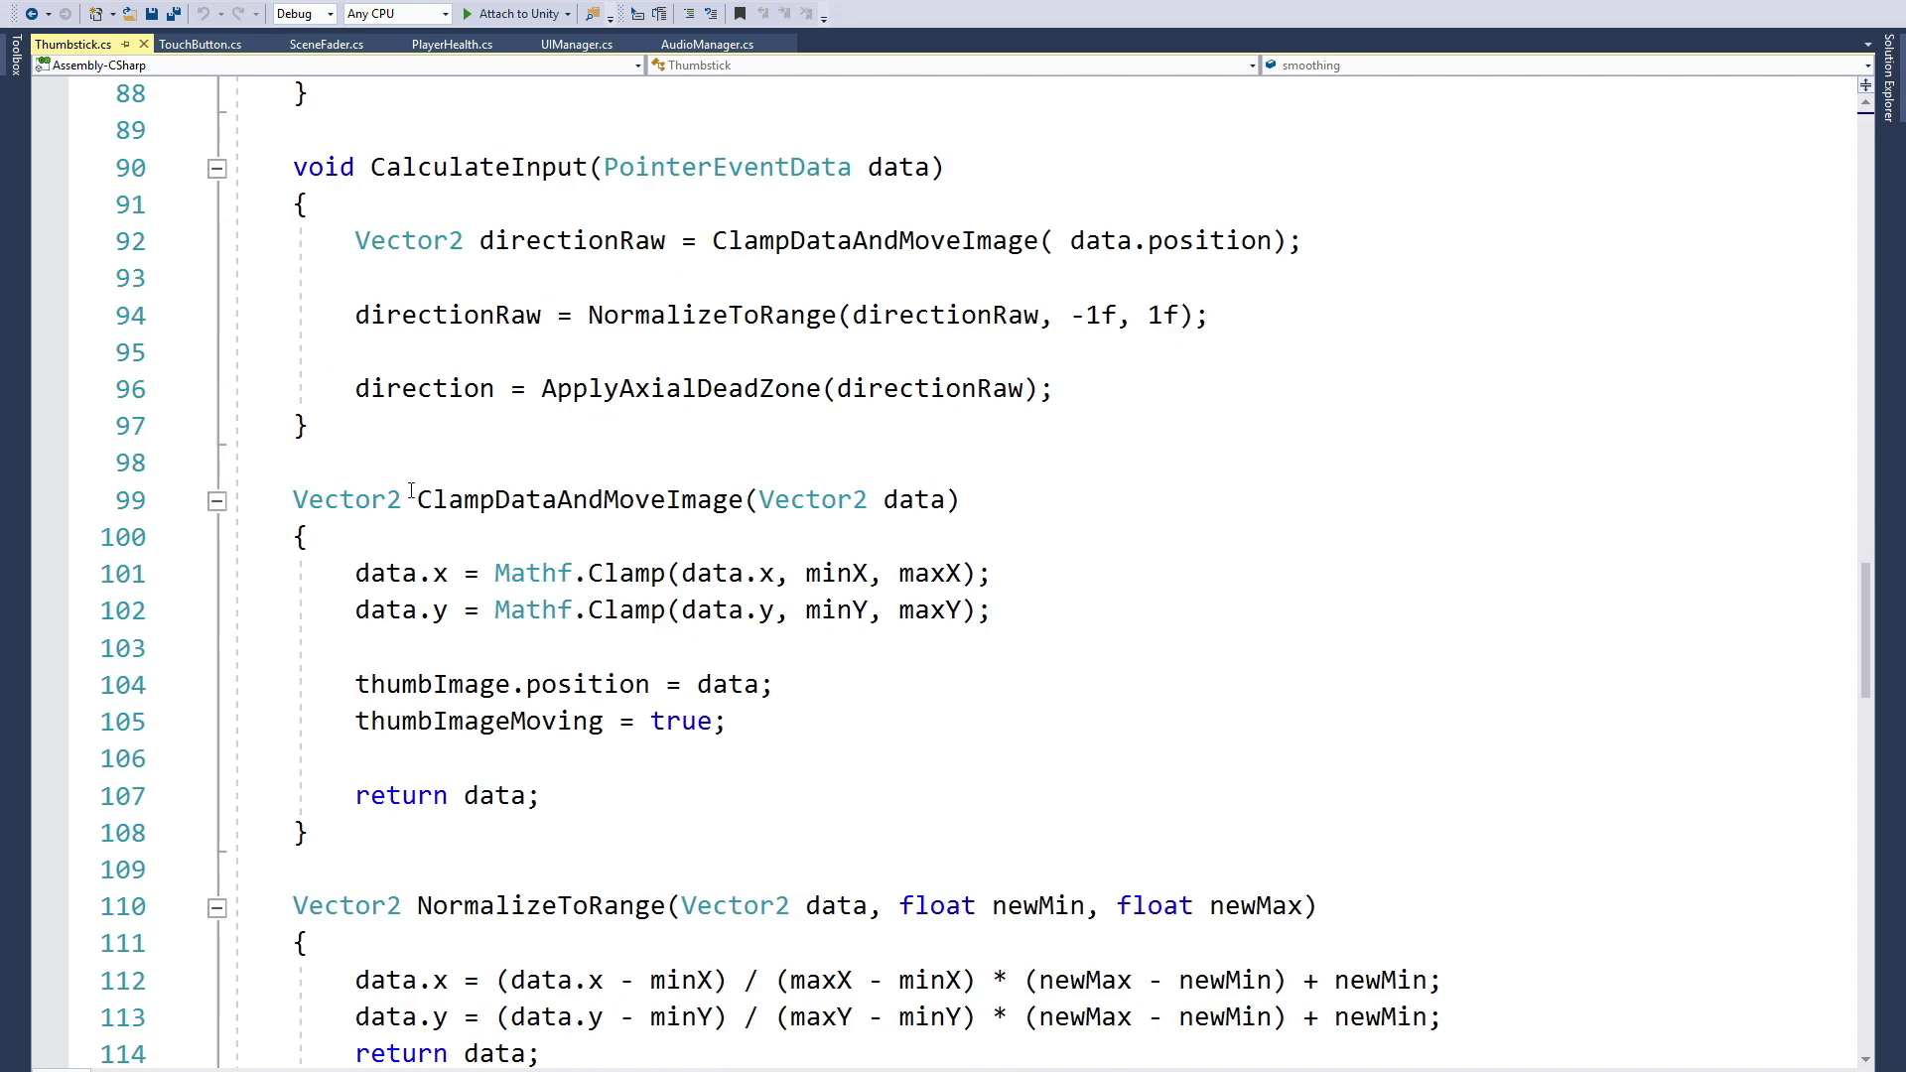
{"action": "scroll", "coordinate": [794, 585], "scroll_direction": "down", "scroll_amount": 3}
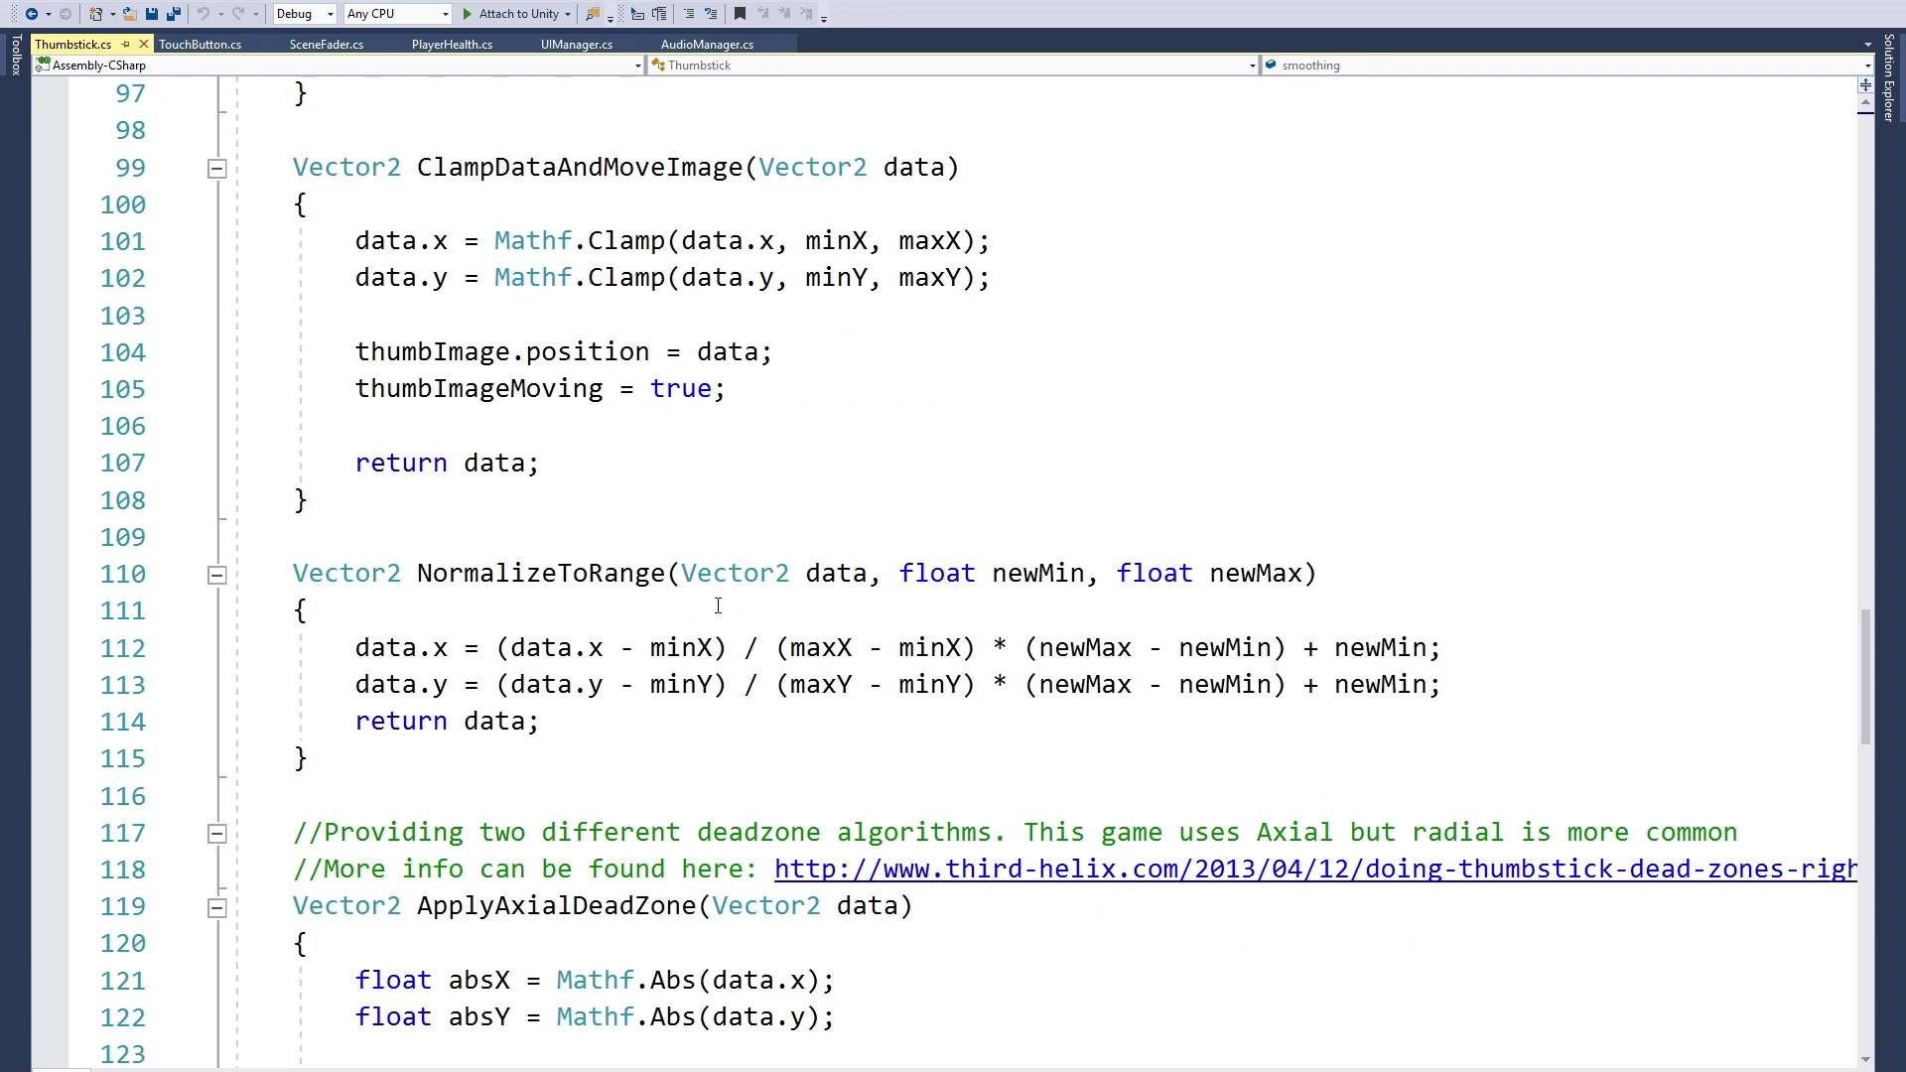
{"action": "scroll", "coordinate": [695, 645], "scroll_direction": "down", "scroll_amount": 6}
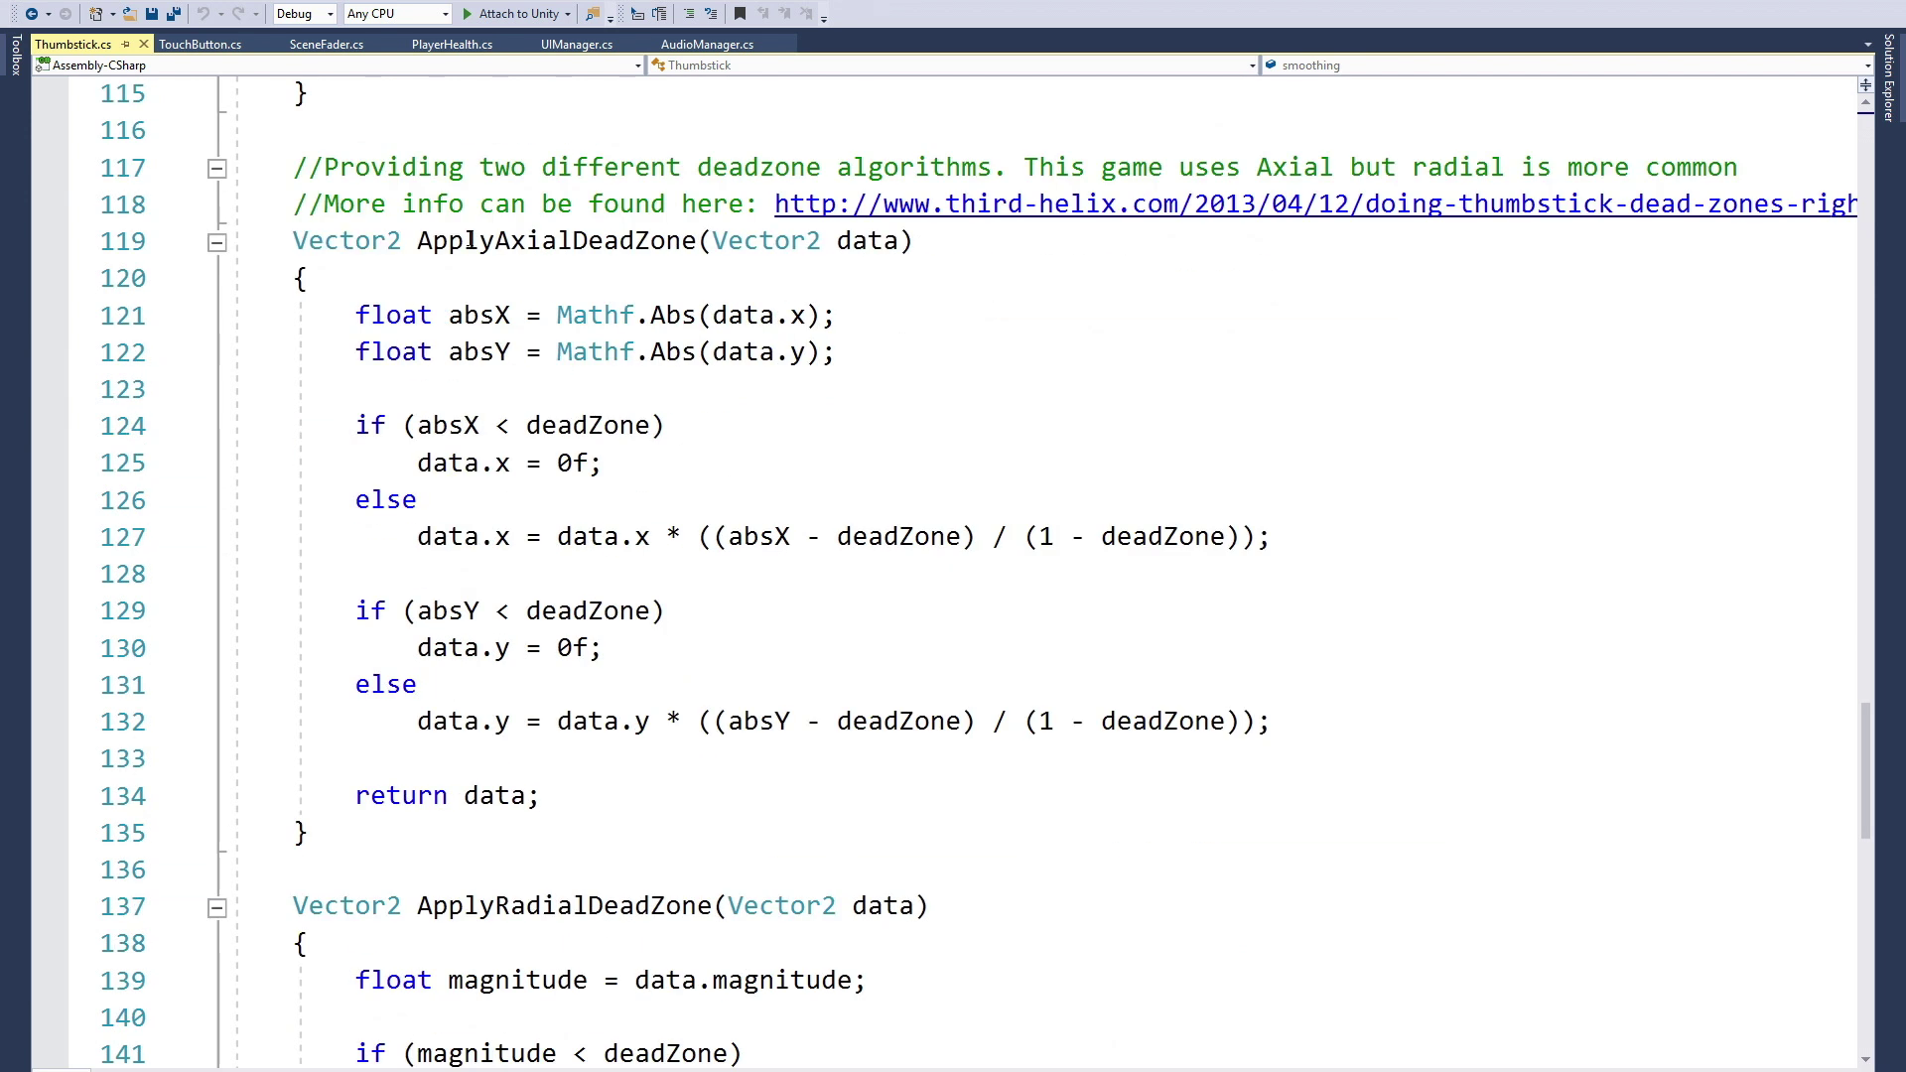
{"action": "scroll", "coordinate": [832, 593], "scroll_direction": "down", "scroll_amount": 7}
{"action": "scroll", "coordinate": [815, 593], "scroll_direction": "up", "scroll_amount": 9}
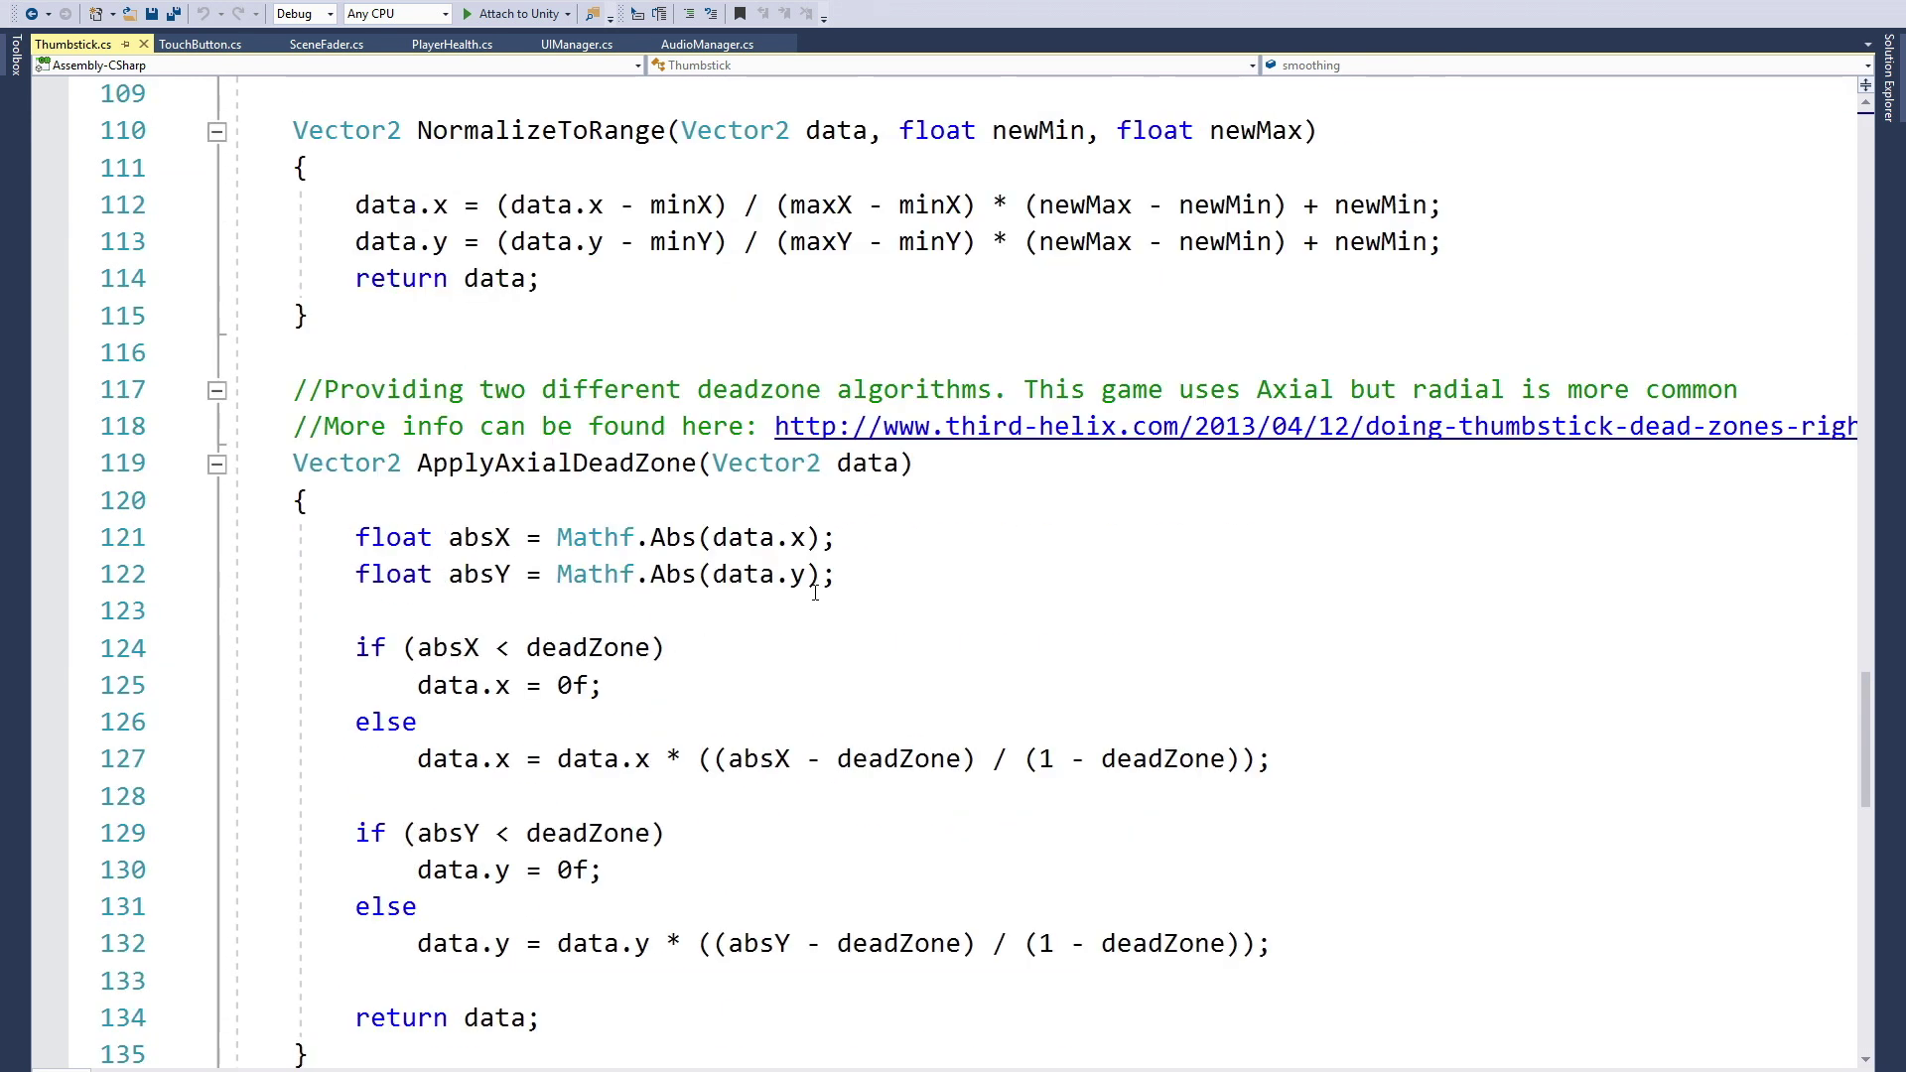
{"action": "scroll", "coordinate": [1033, 509], "scroll_direction": "up", "scroll_amount": 4}
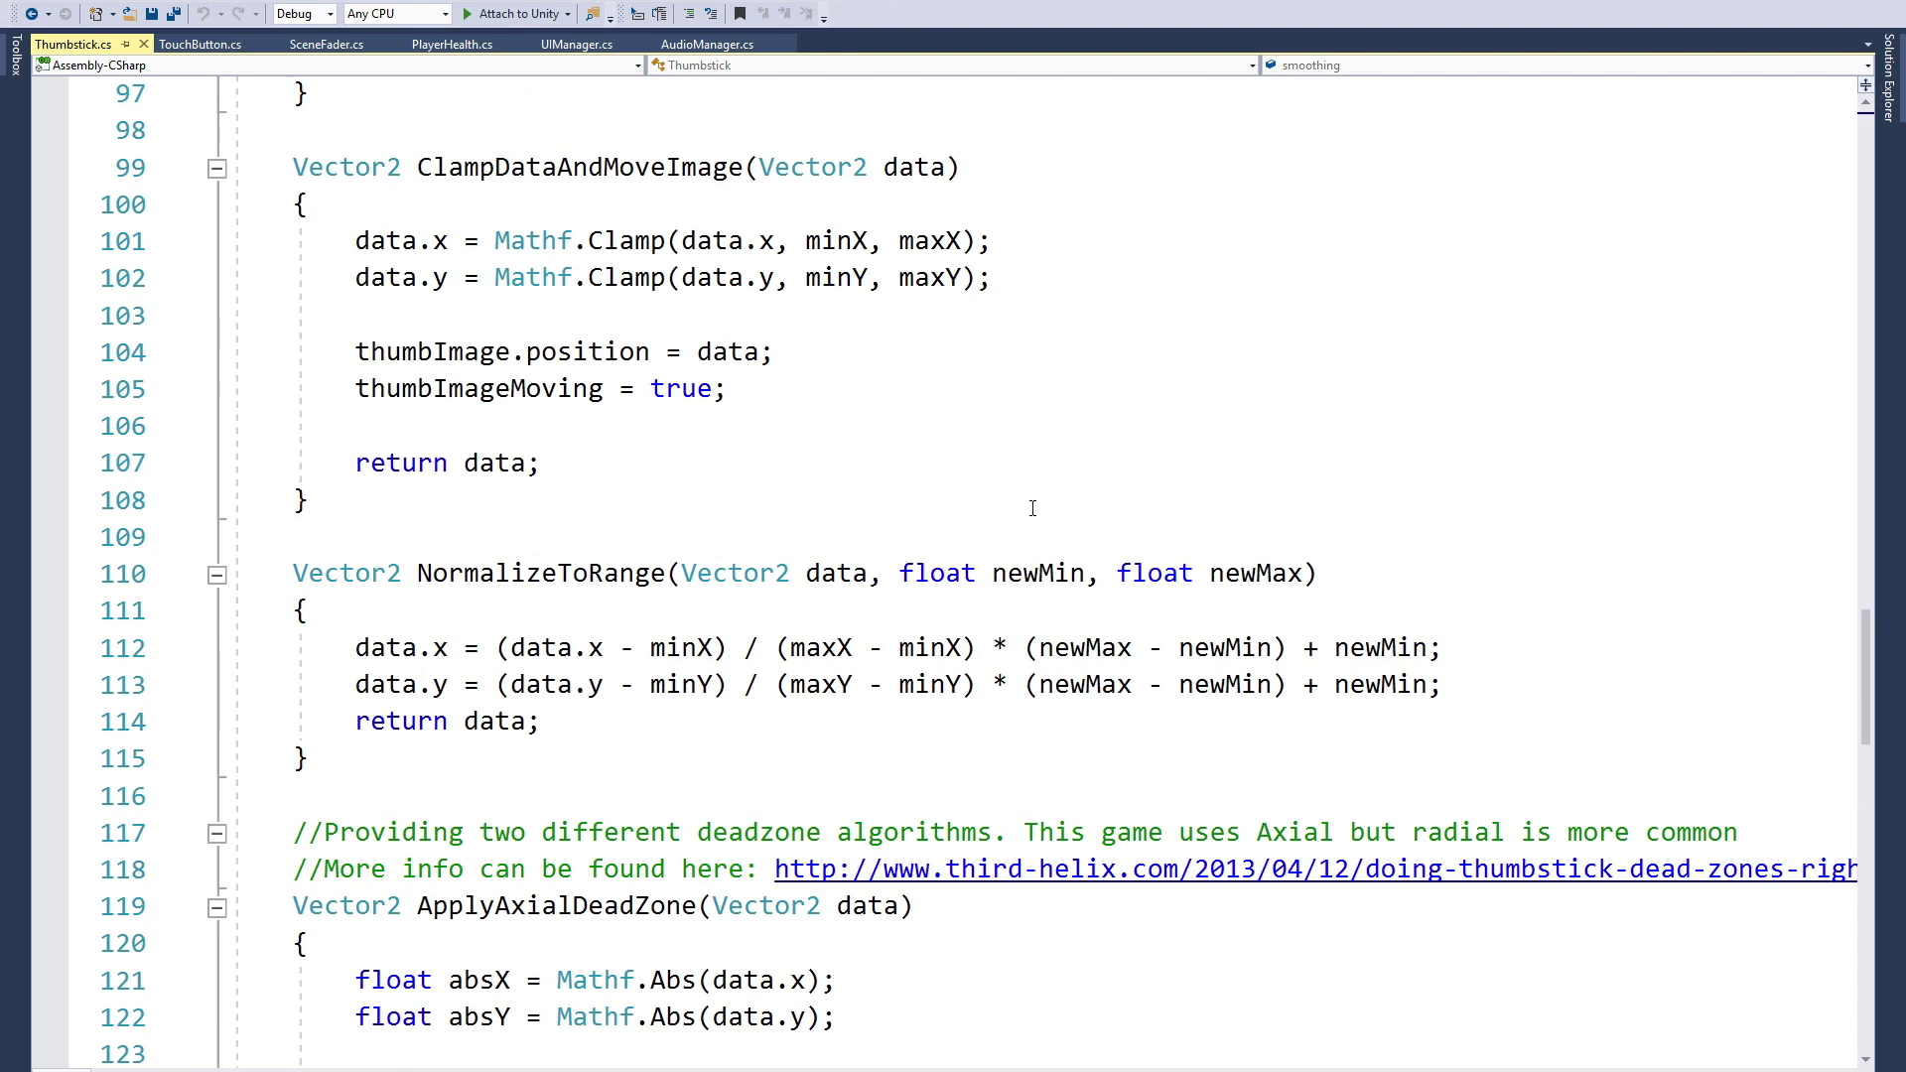
{"action": "scroll", "coordinate": [1033, 509], "scroll_direction": "down", "scroll_amount": 3}
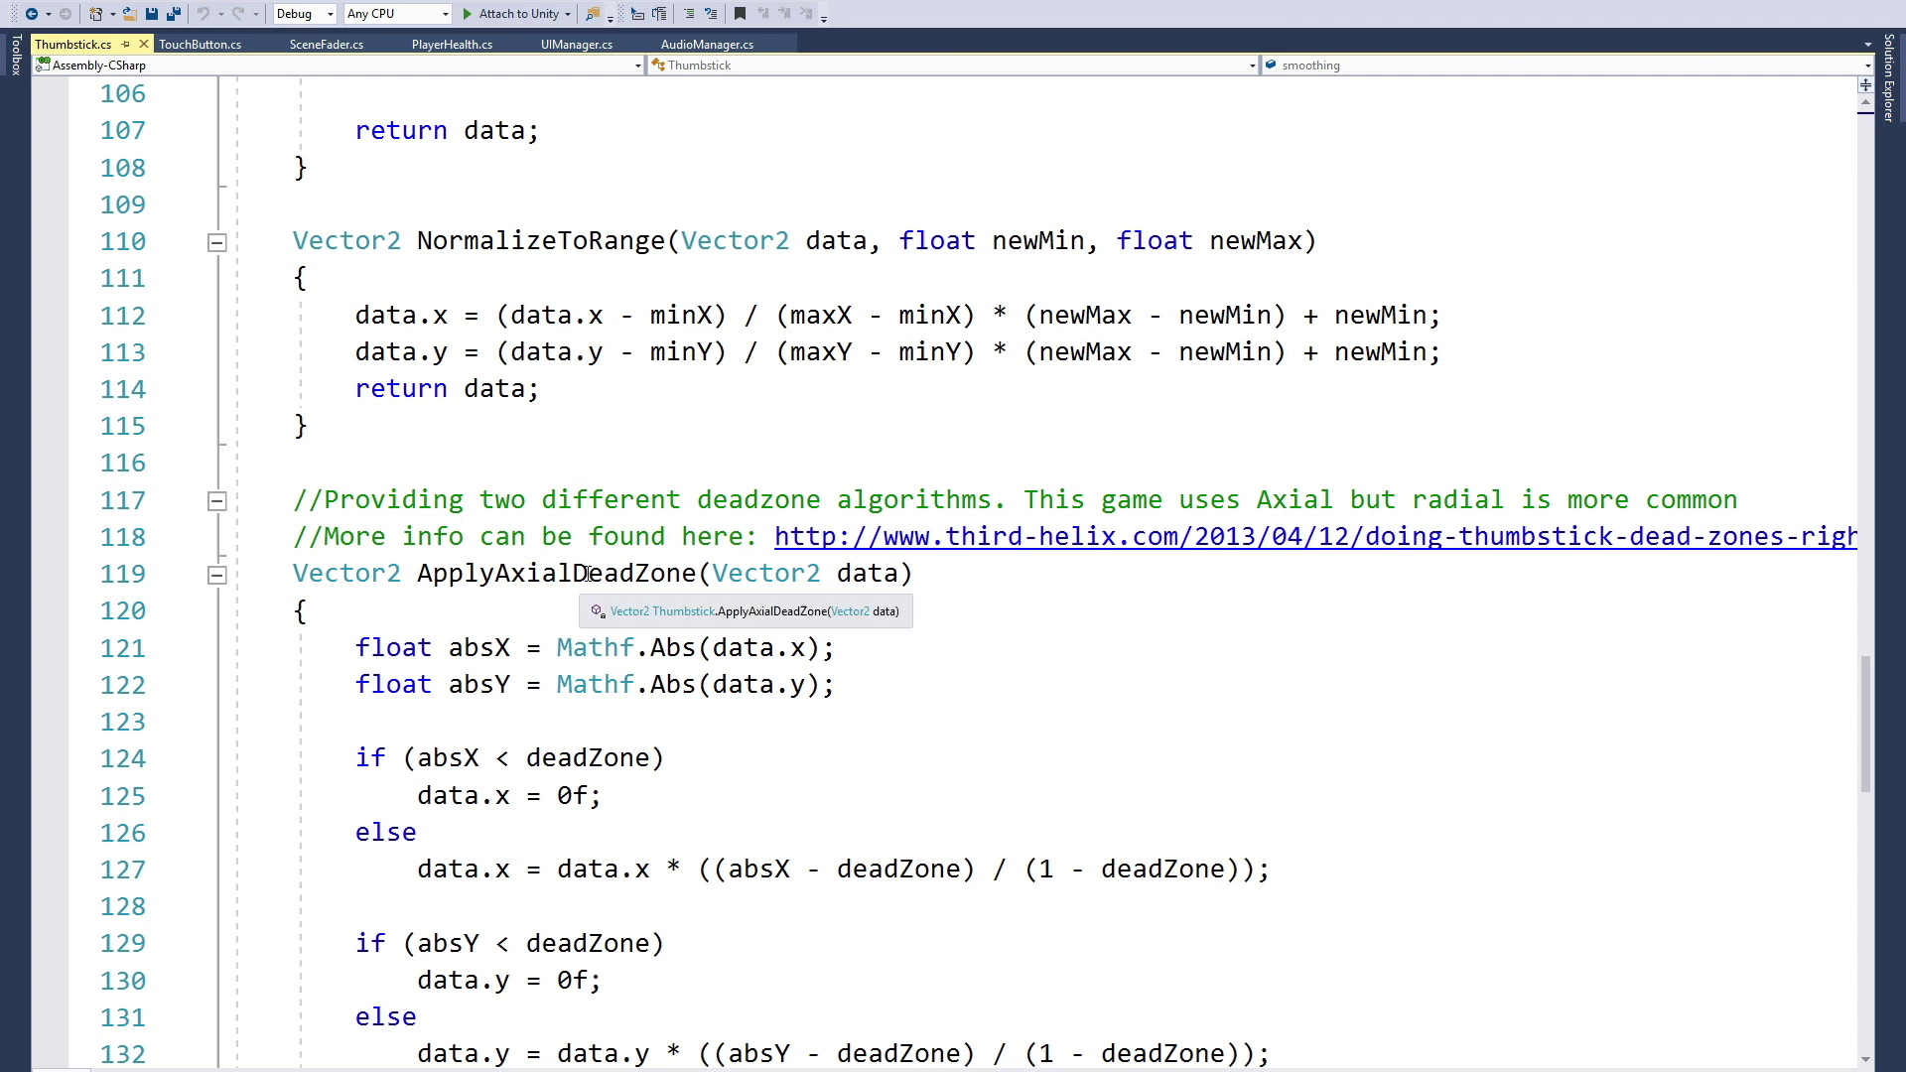
{"action": "scroll", "coordinate": [588, 567], "scroll_direction": "down", "scroll_amount": 5}
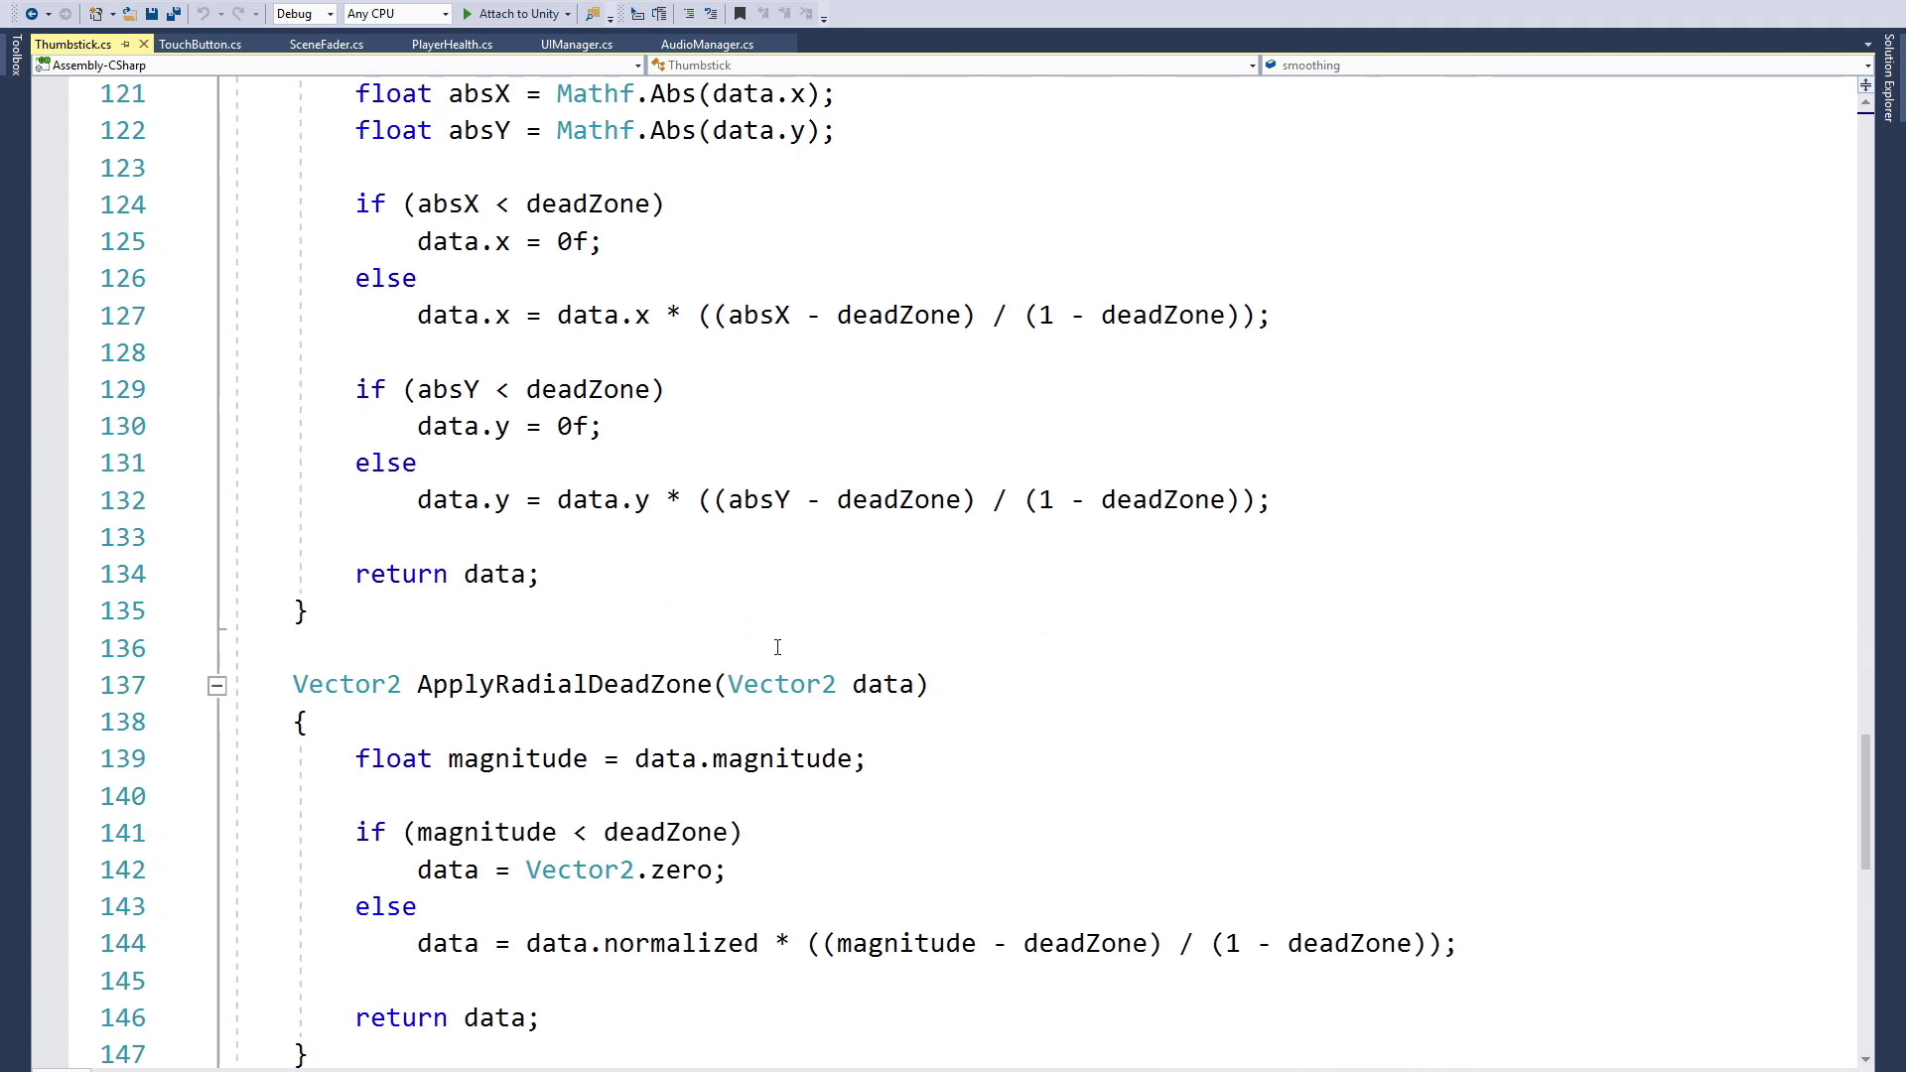
{"action": "scroll", "coordinate": [778, 648], "scroll_direction": "up", "scroll_amount": 2}
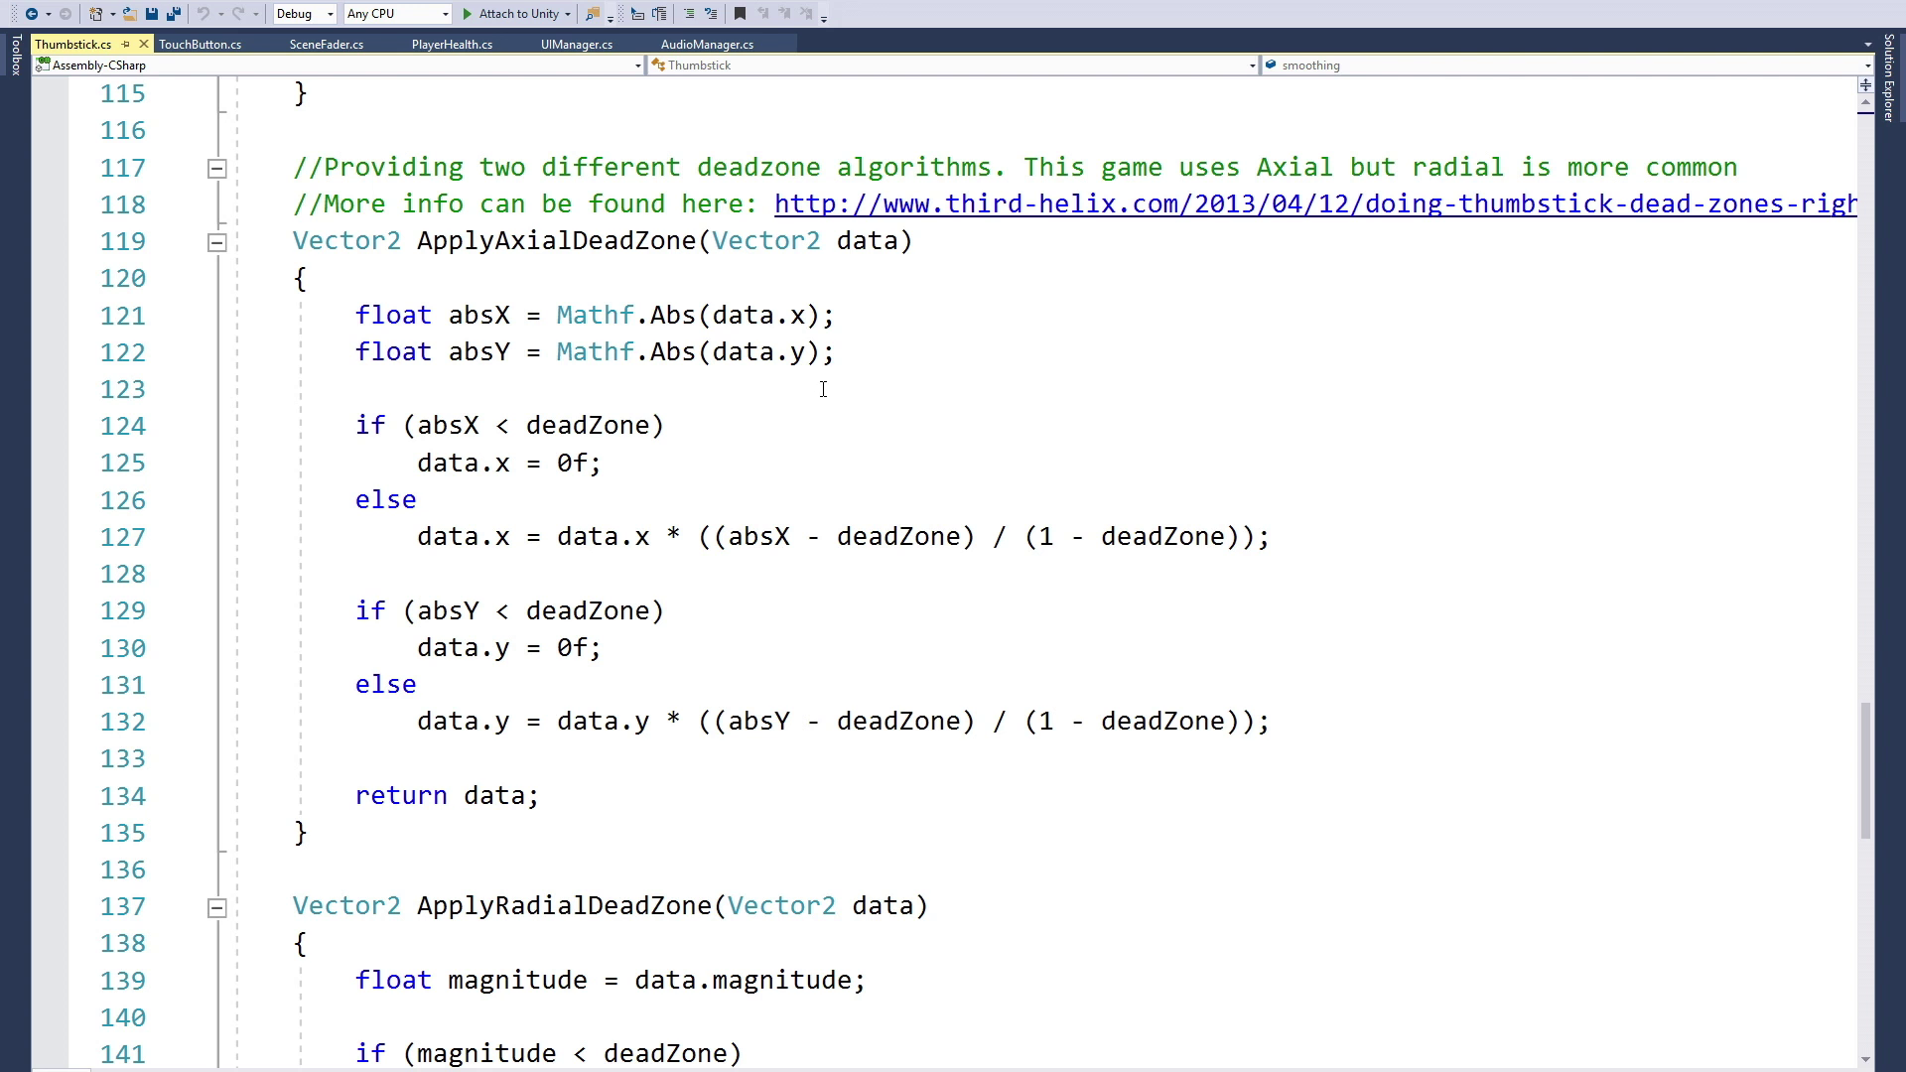
{"action": "scroll", "coordinate": [667, 655], "scroll_direction": "up", "scroll_amount": 5}
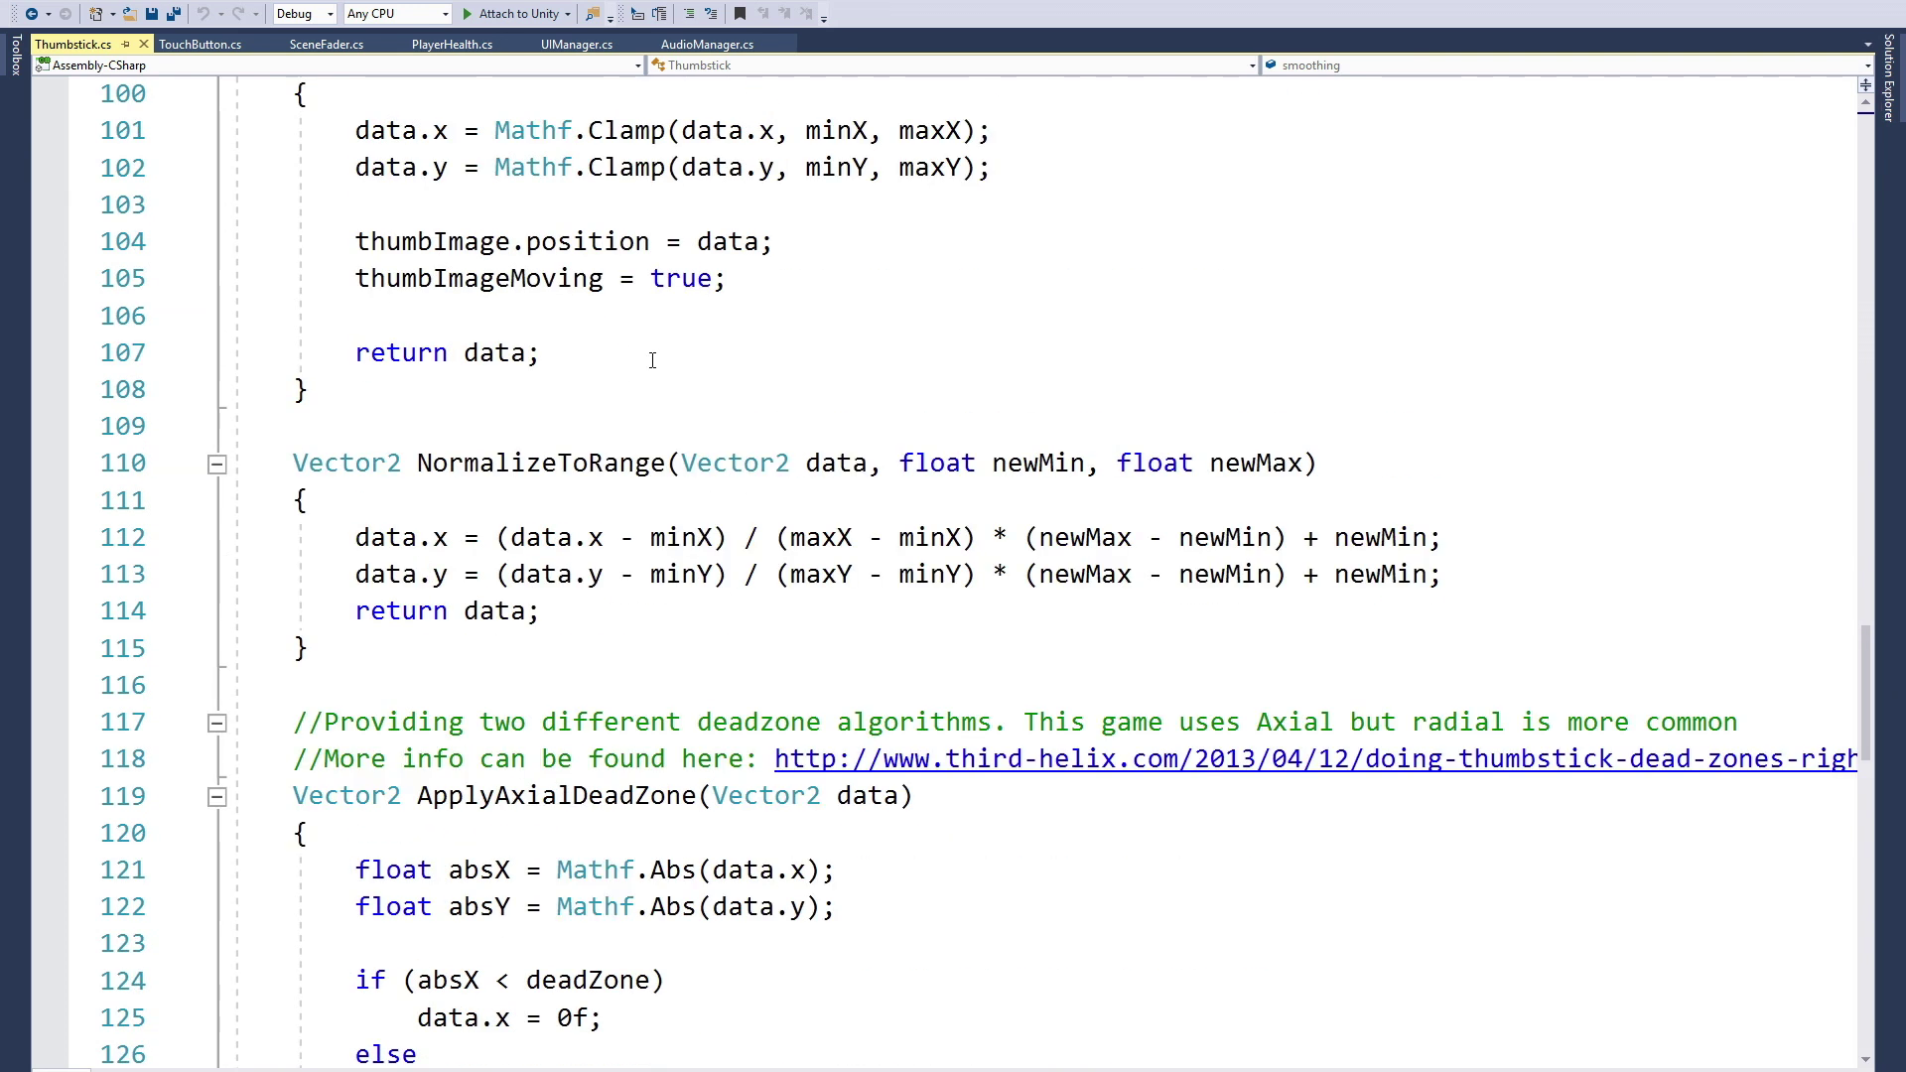
{"action": "scroll", "coordinate": [653, 360], "scroll_direction": "up", "scroll_amount": 13}
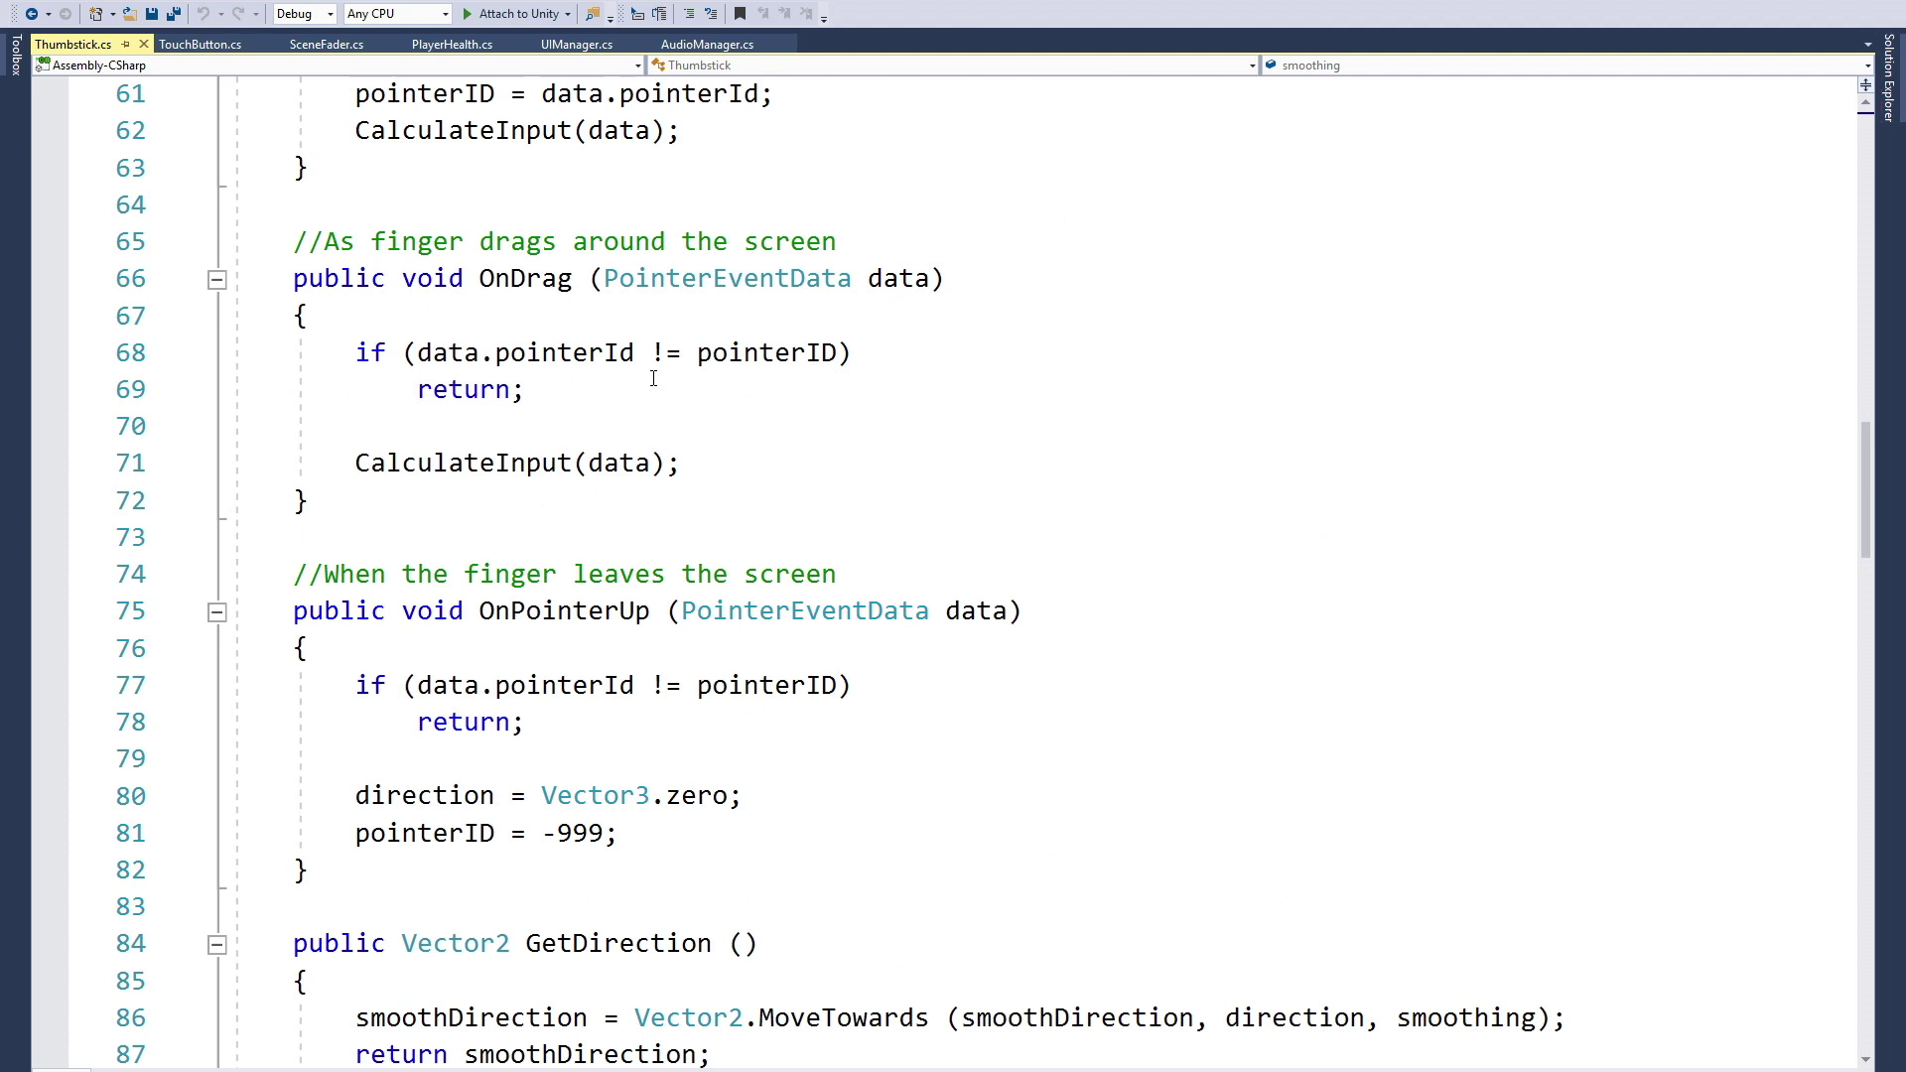
{"action": "scroll", "coordinate": [653, 379], "scroll_direction": "up", "scroll_amount": 12}
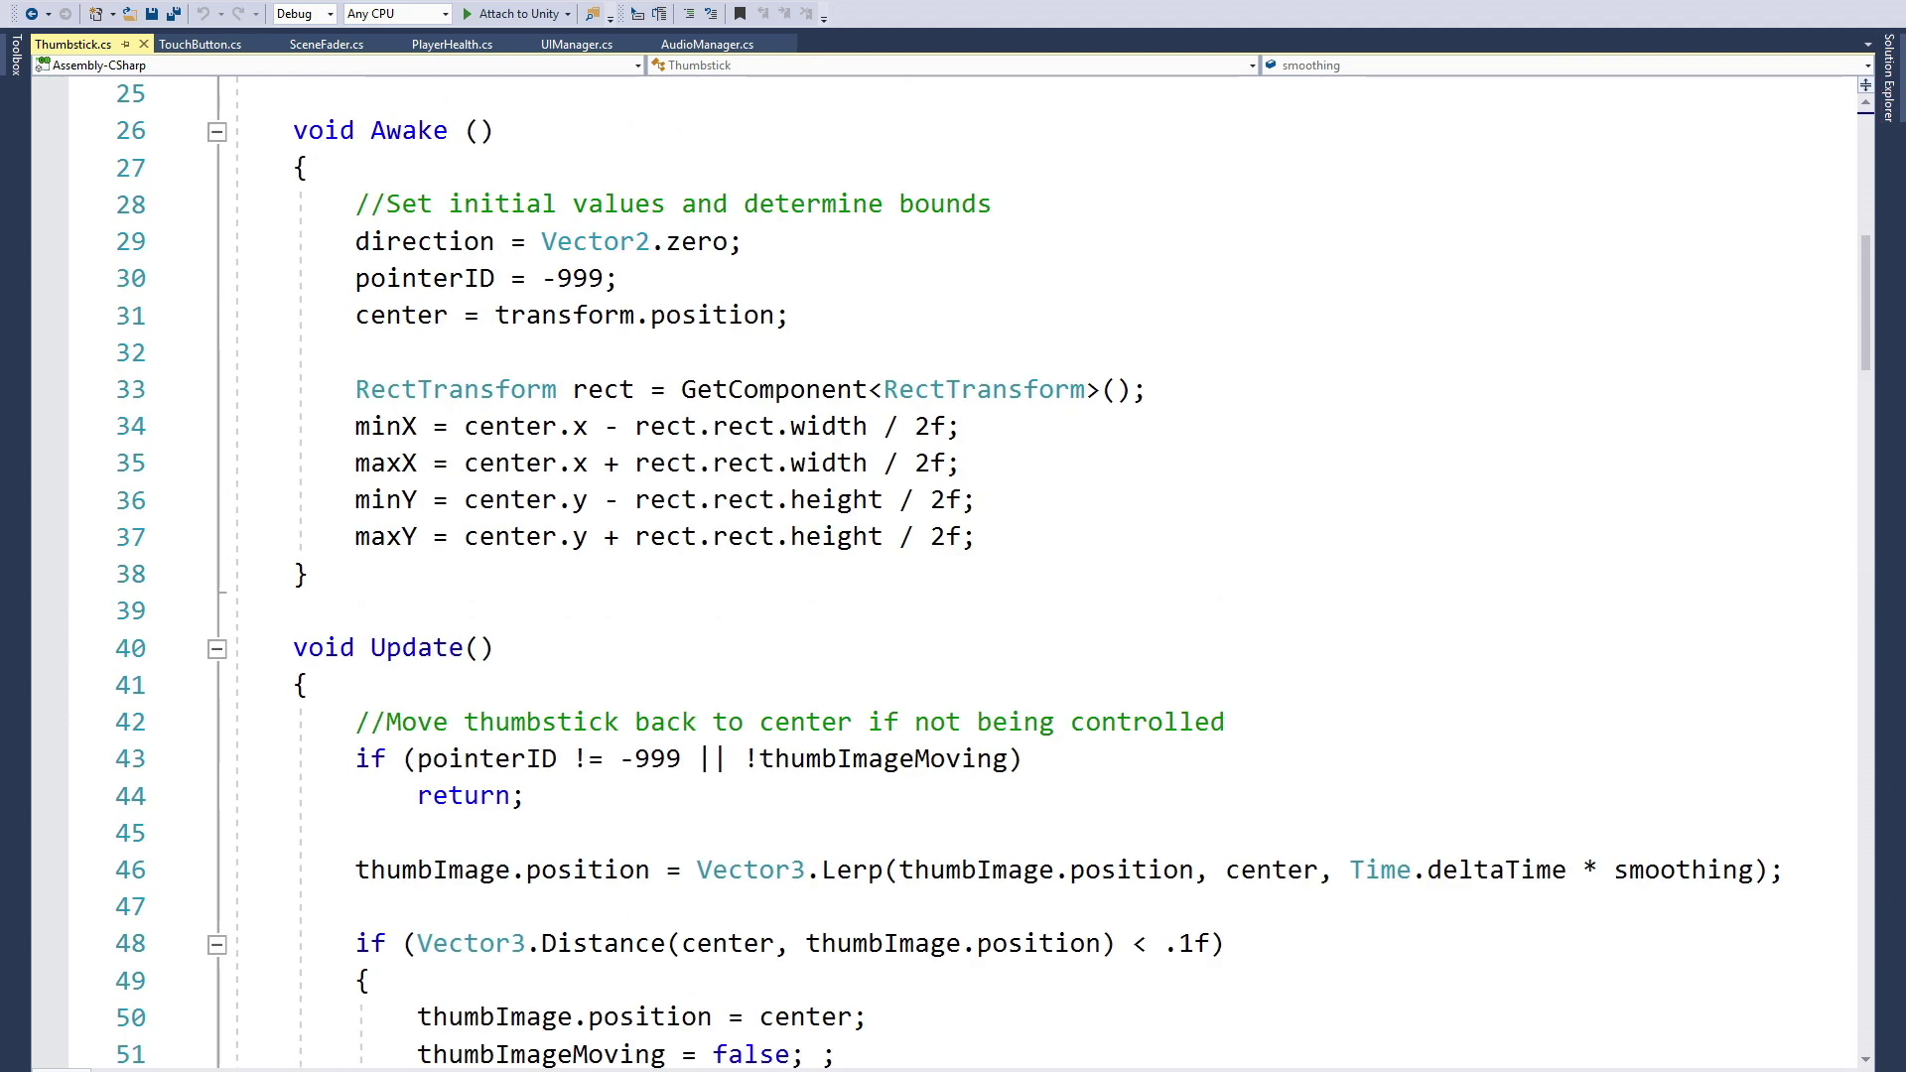
Turn on Test Touch Controls in Robbie's Player Input component
{"action": "key", "text": "alt+Tab"}
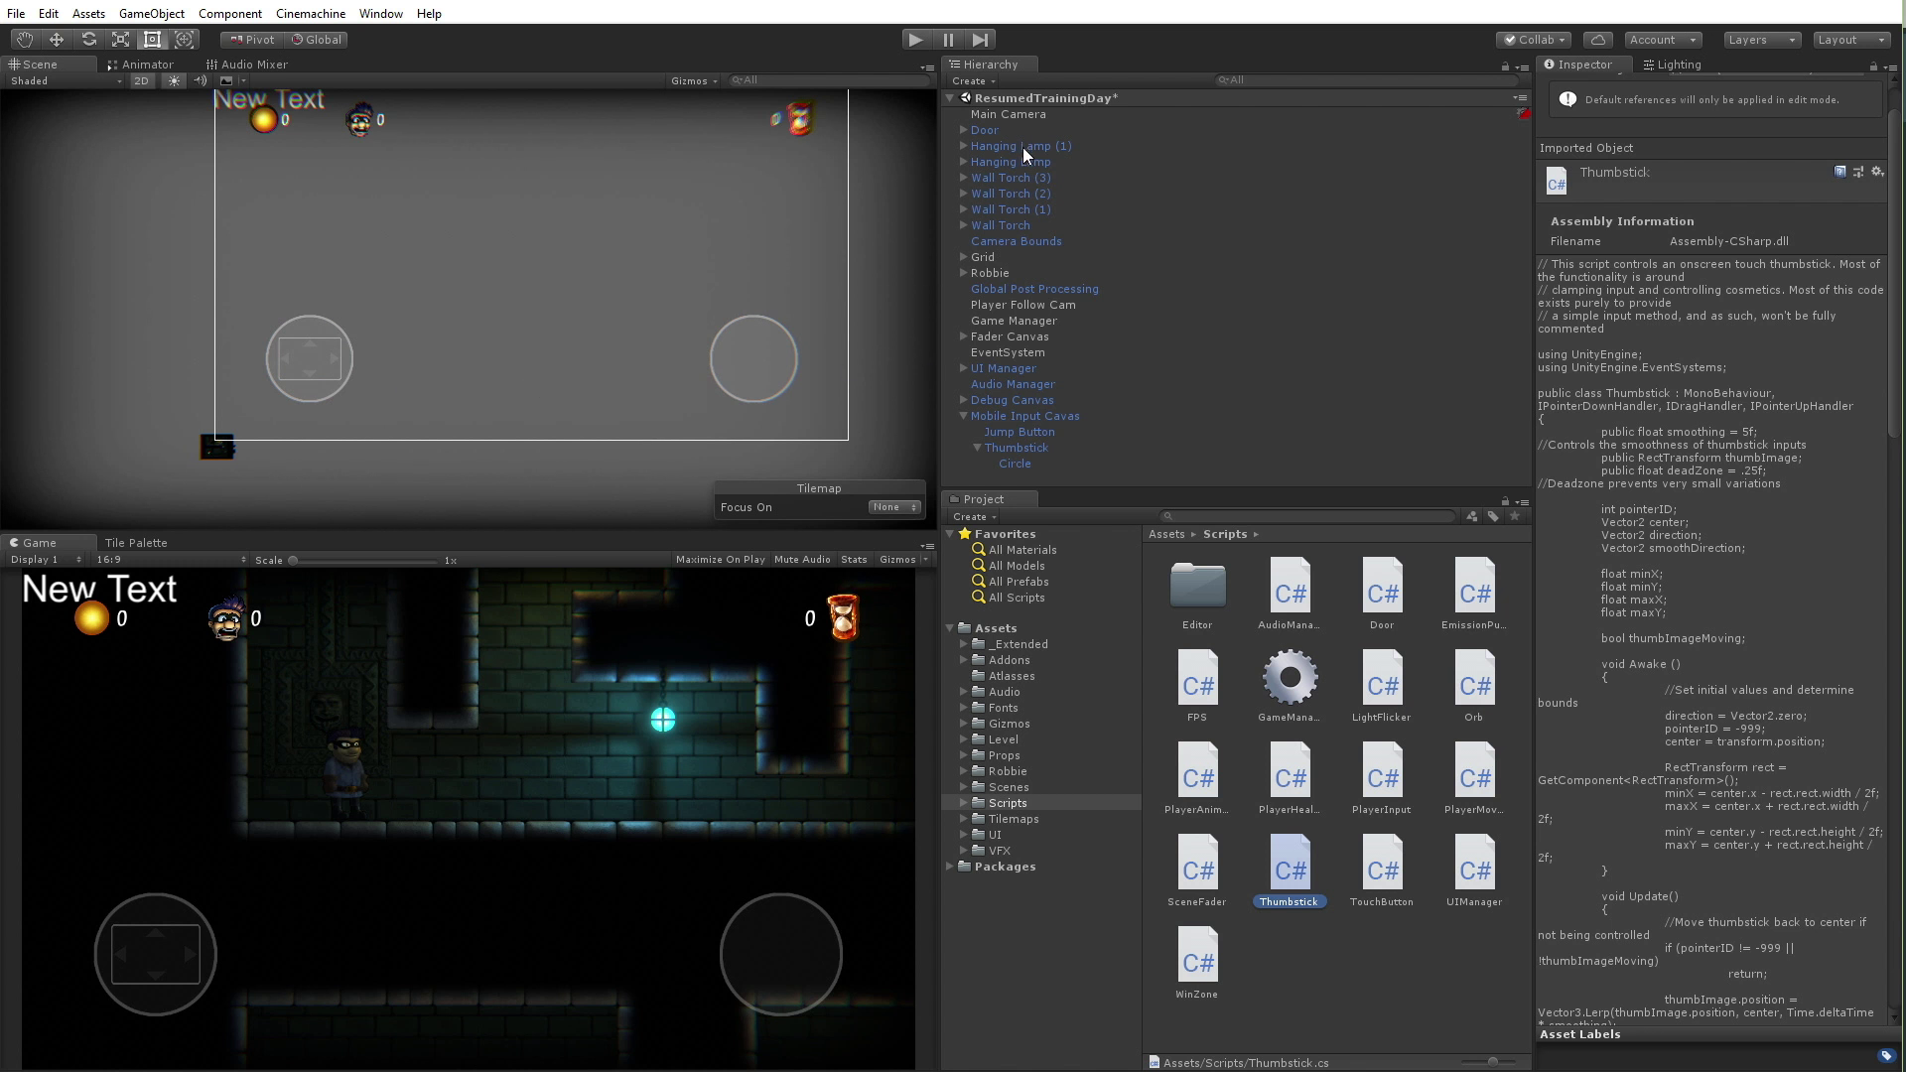
{"action": "left_click", "coordinate": [998, 272]}
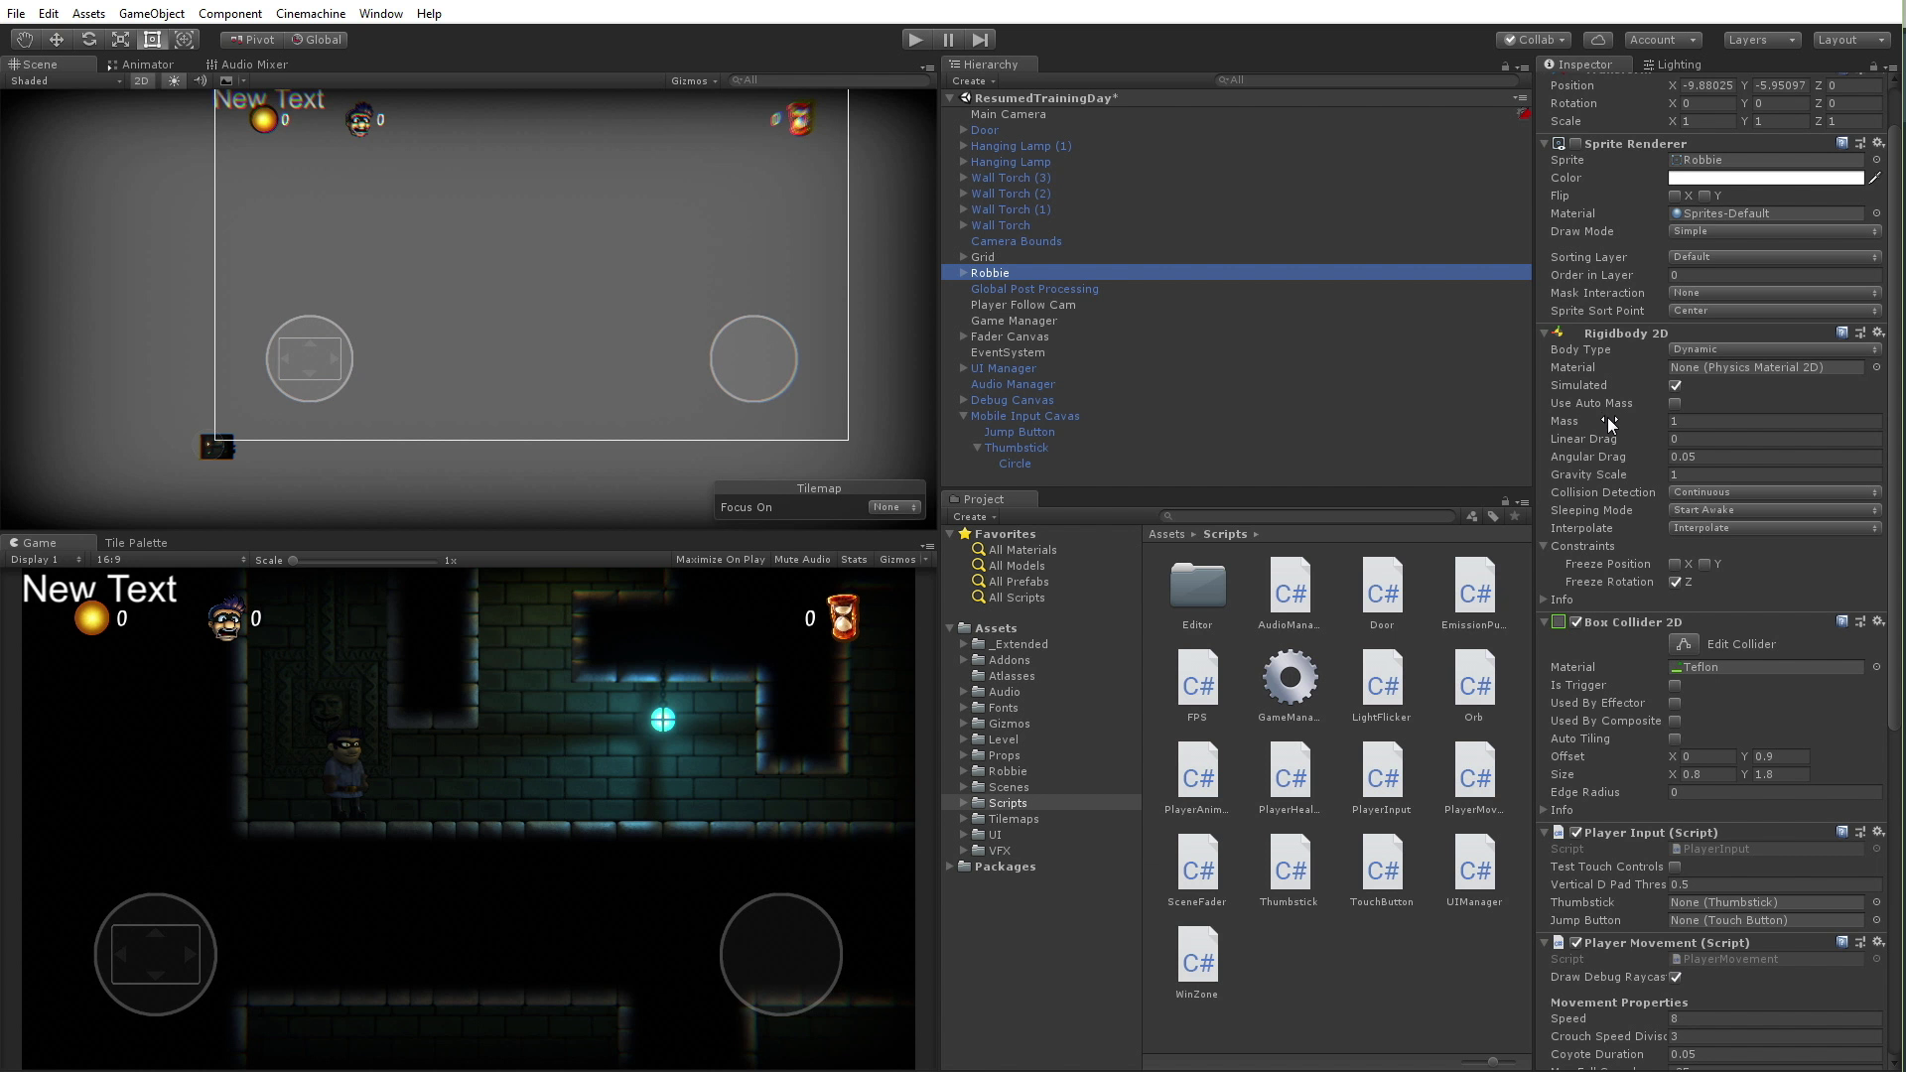
{"action": "scroll", "coordinate": [1606, 419], "scroll_direction": "down", "scroll_amount": 5}
{"action": "scroll", "coordinate": [1637, 407], "scroll_direction": "down", "scroll_amount": 2}
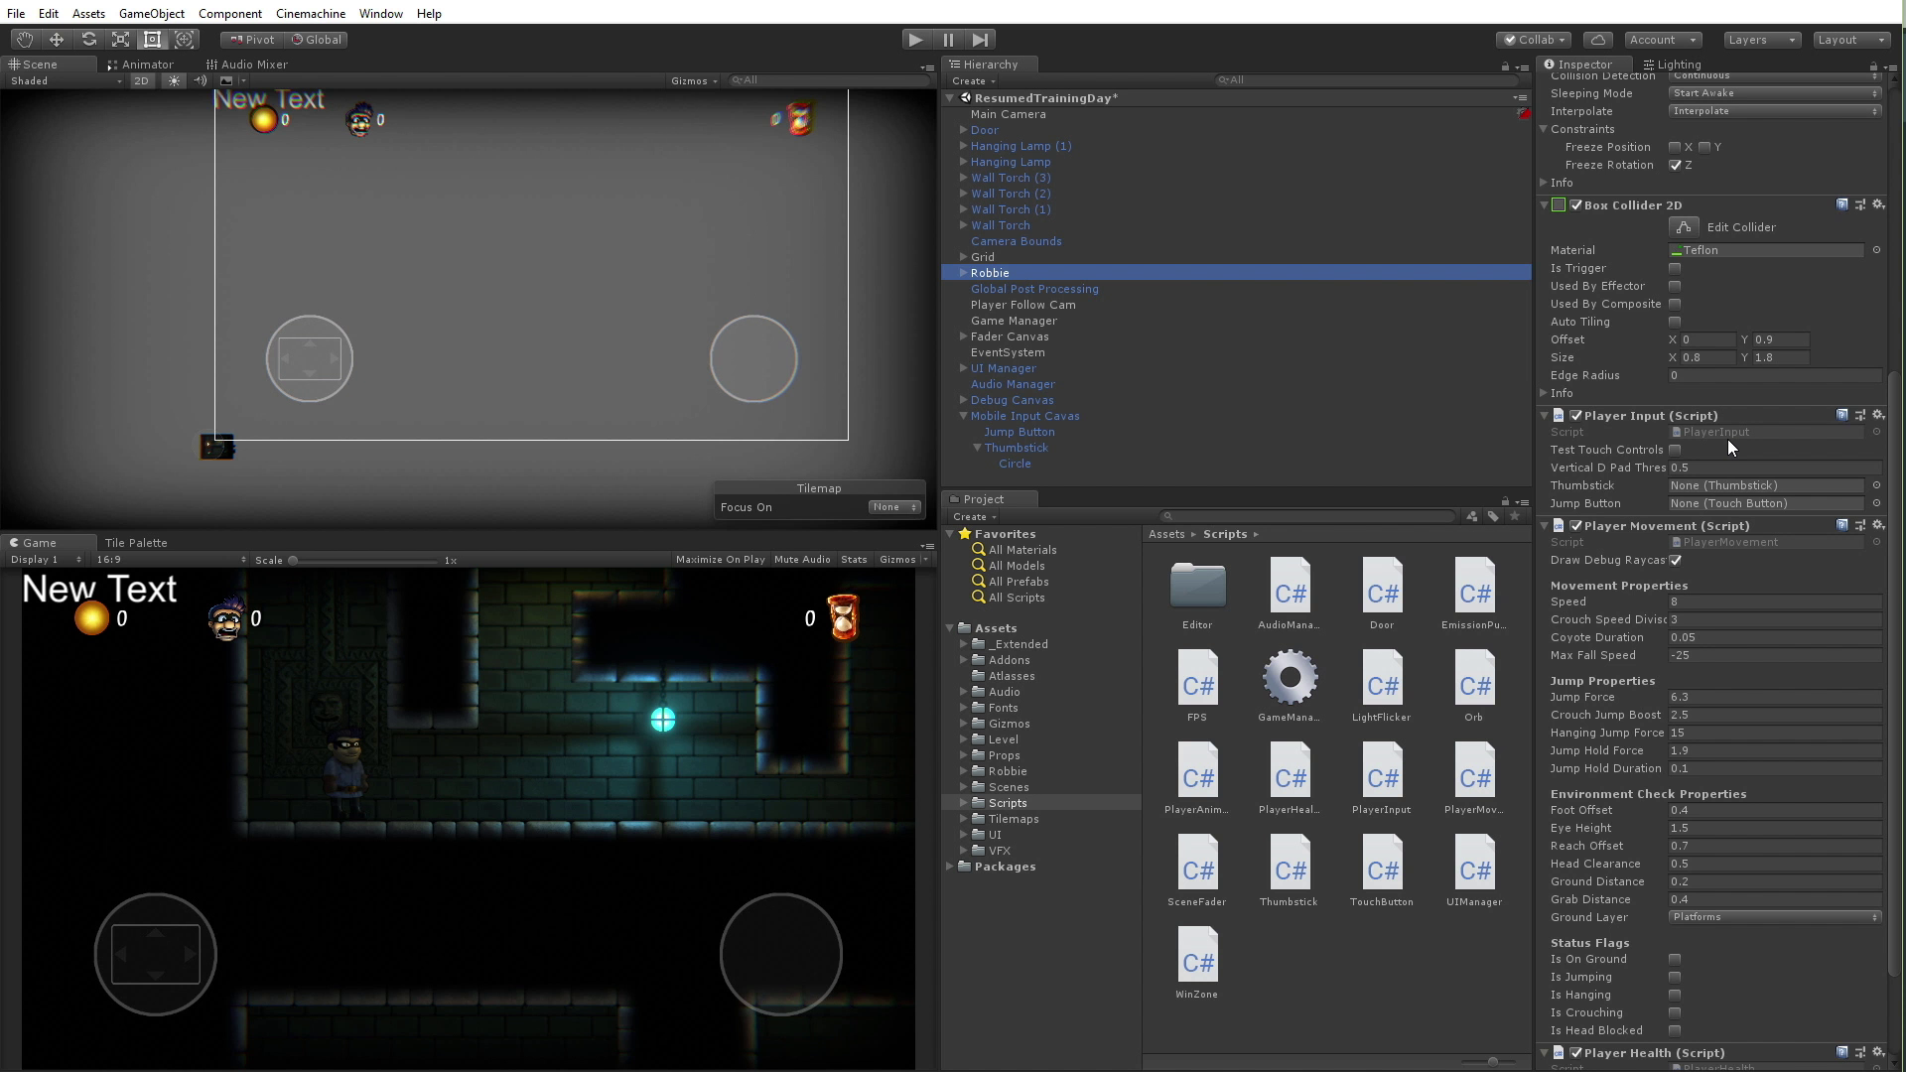
{"action": "left_click", "coordinate": [1676, 450]}
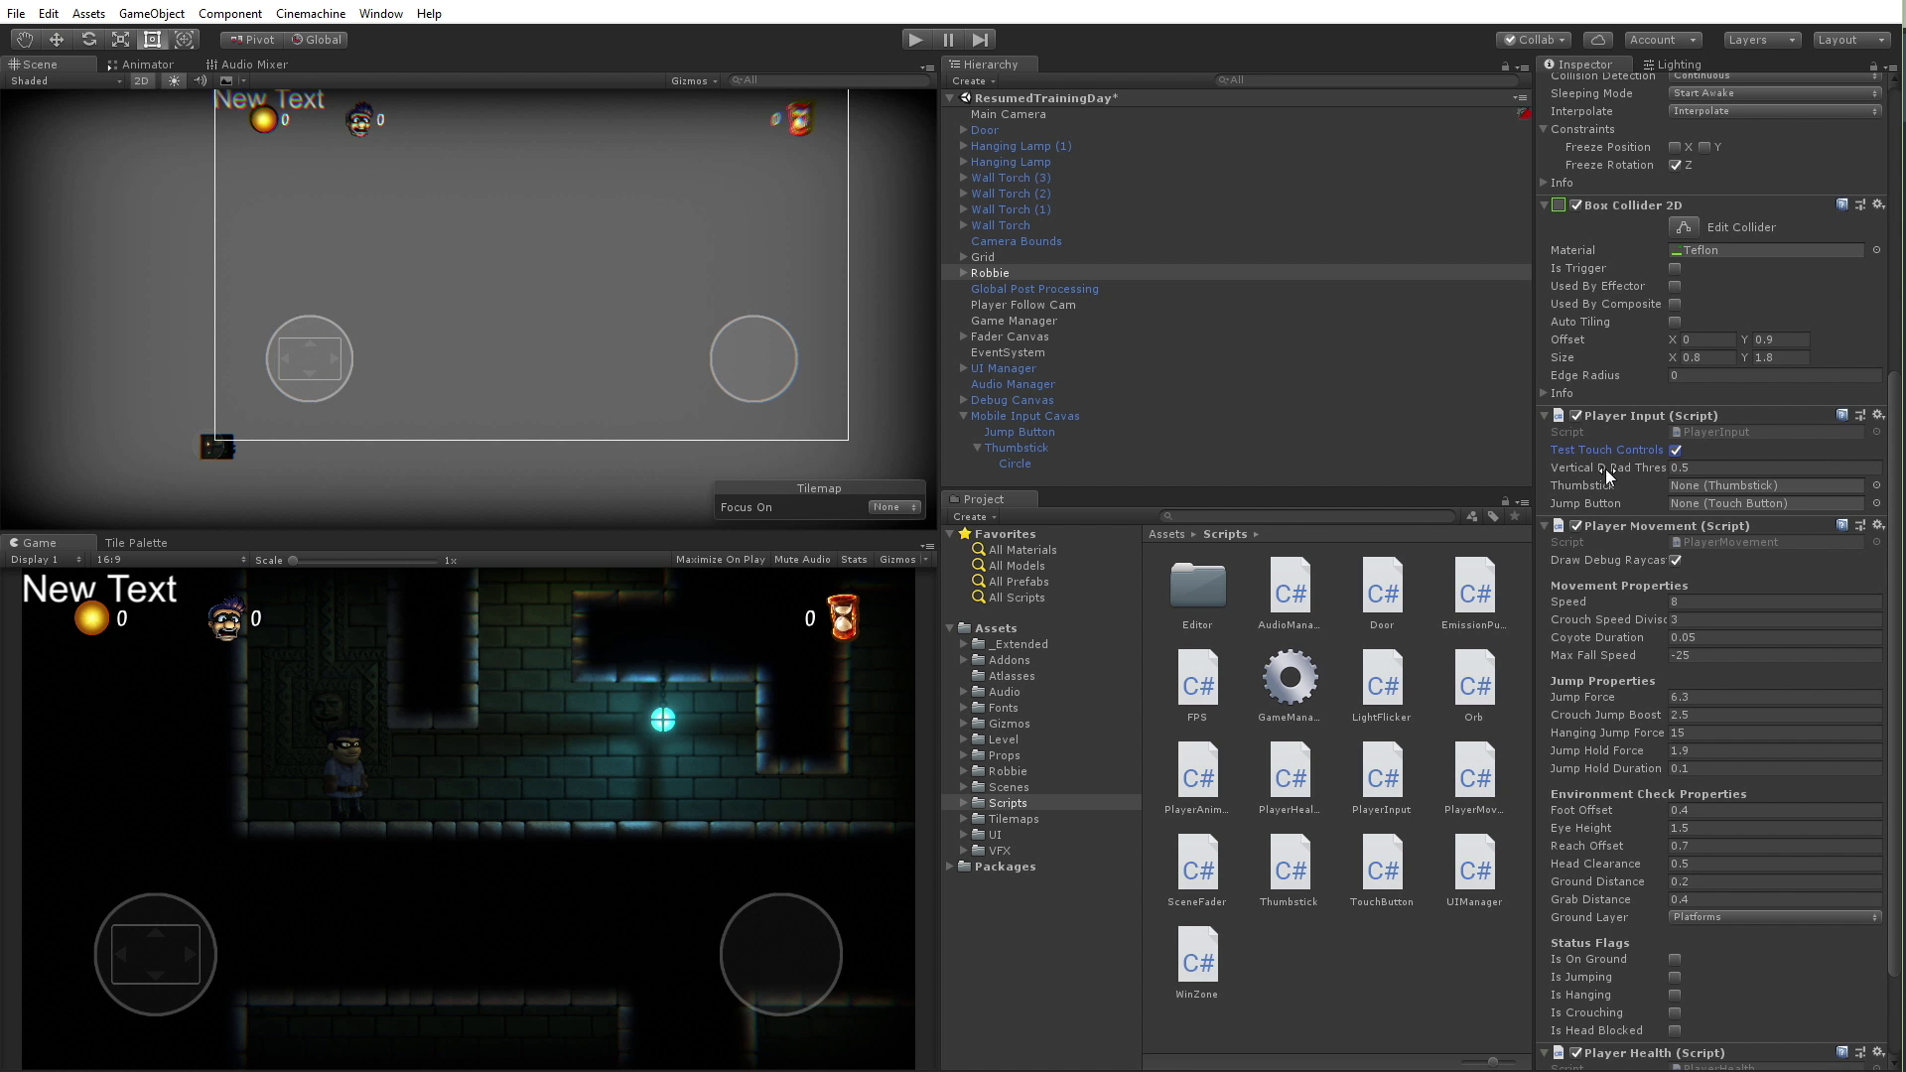
Assign the Thumbstick object and Jump Button to Player Input's Thumbstick and Jump Button fields
{"action": "left_click", "coordinate": [1875, 486]}
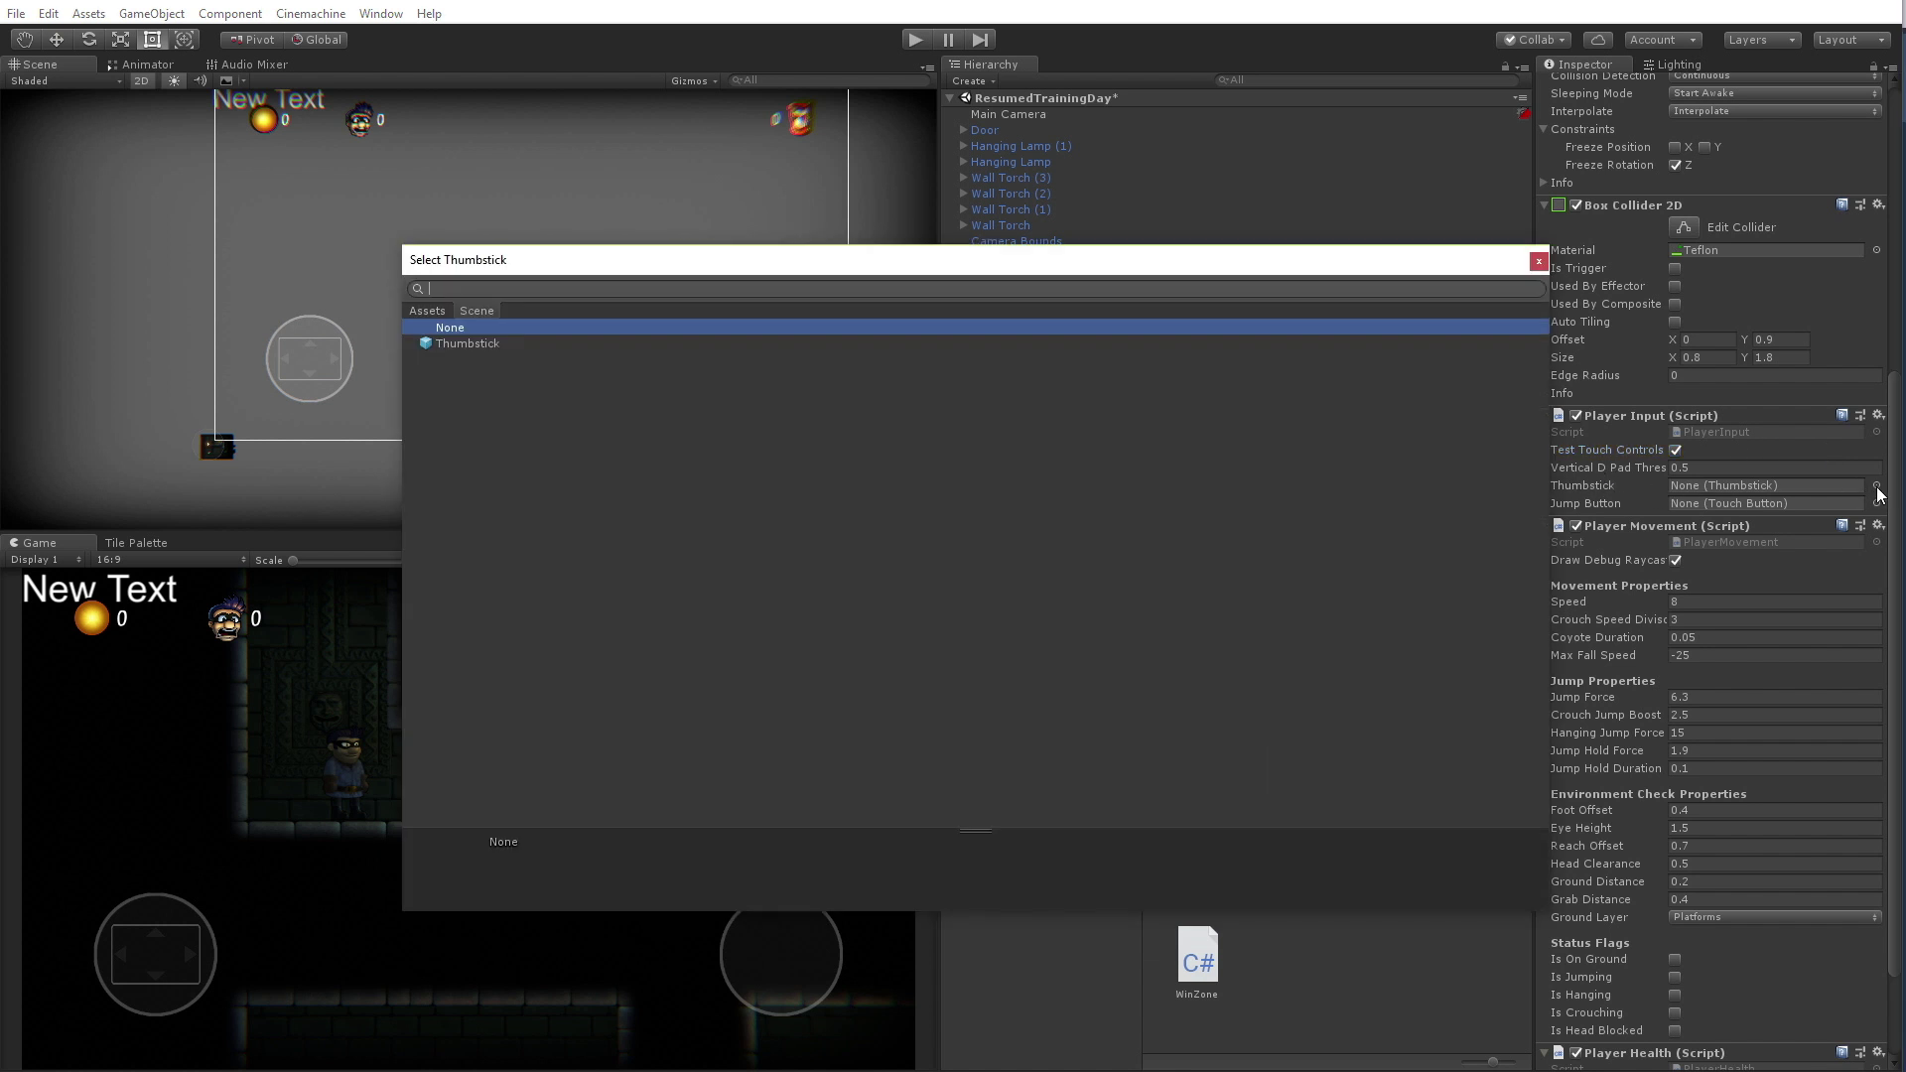
{"action": "left_click", "coordinate": [469, 344]}
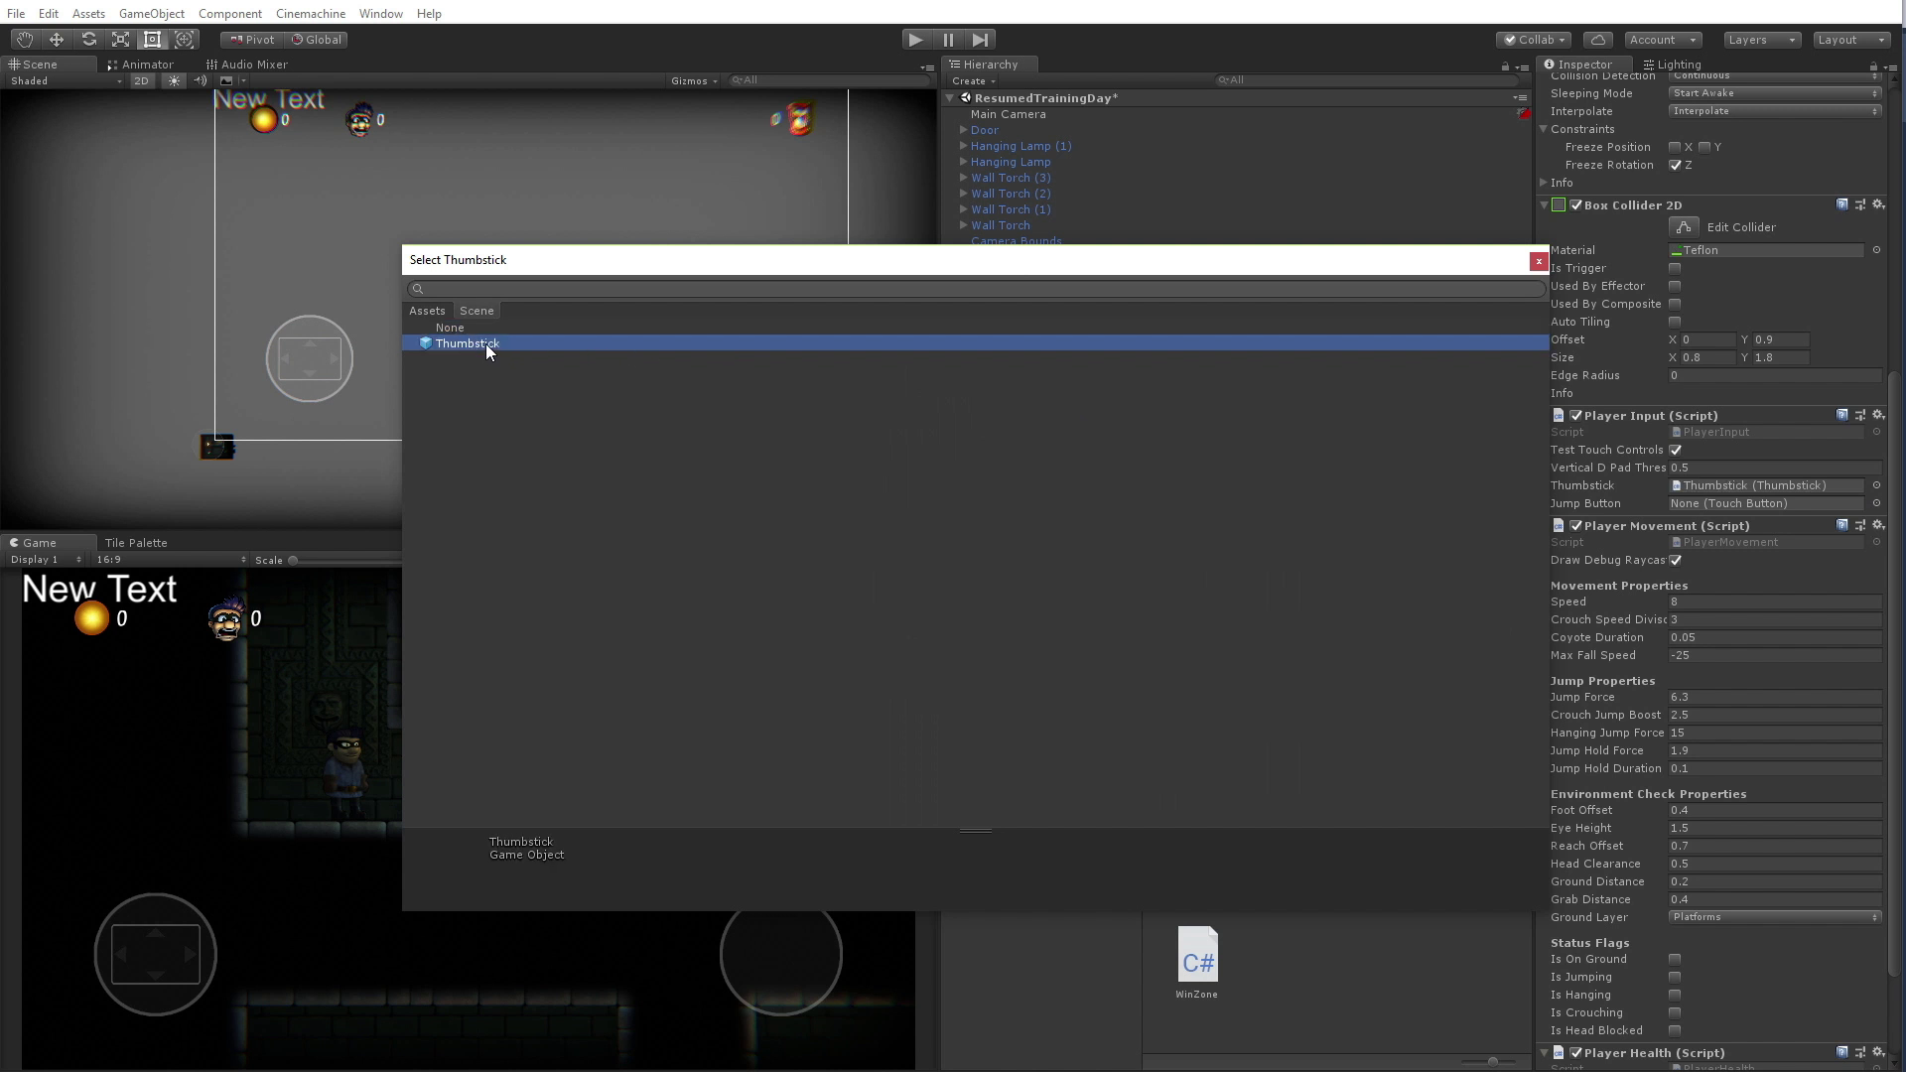
{"action": "double_click", "coordinate": [486, 344]}
{"action": "left_click", "coordinate": [1877, 503]}
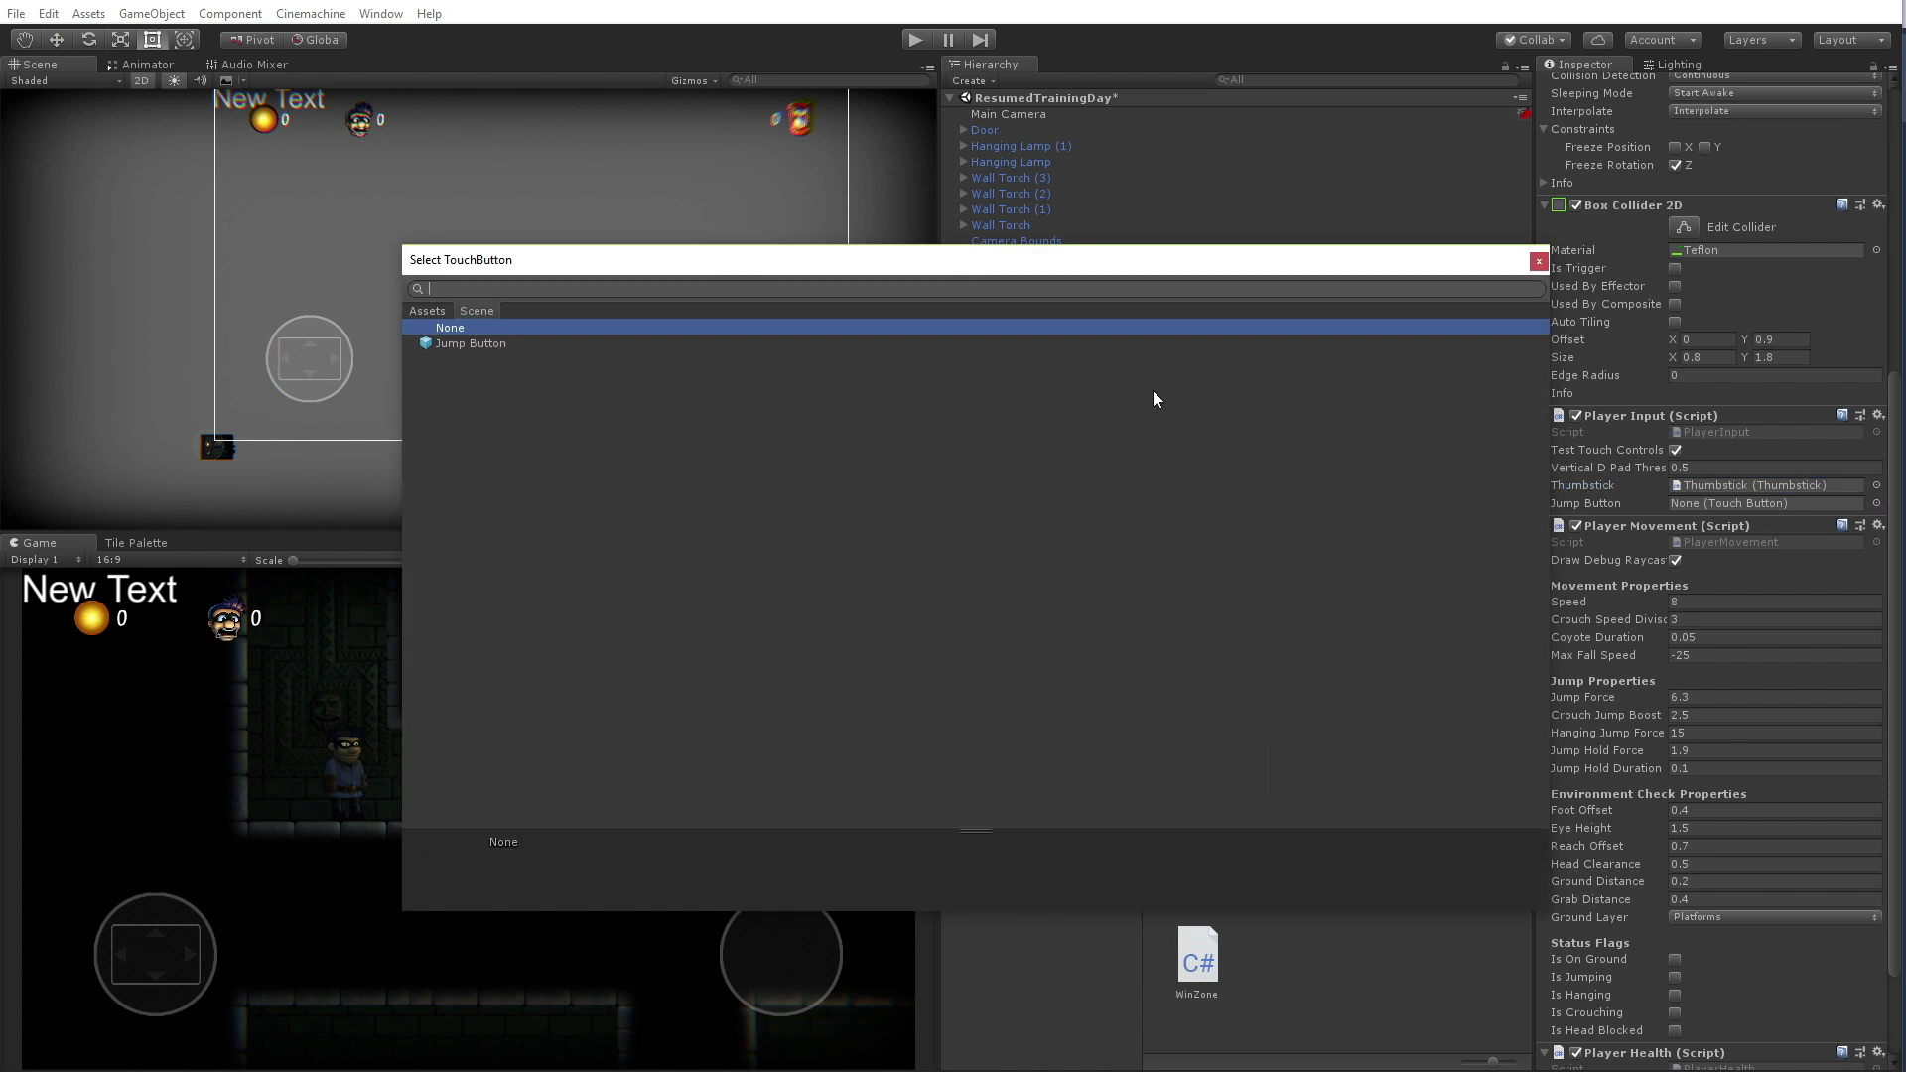
{"action": "double_click", "coordinate": [468, 344]}
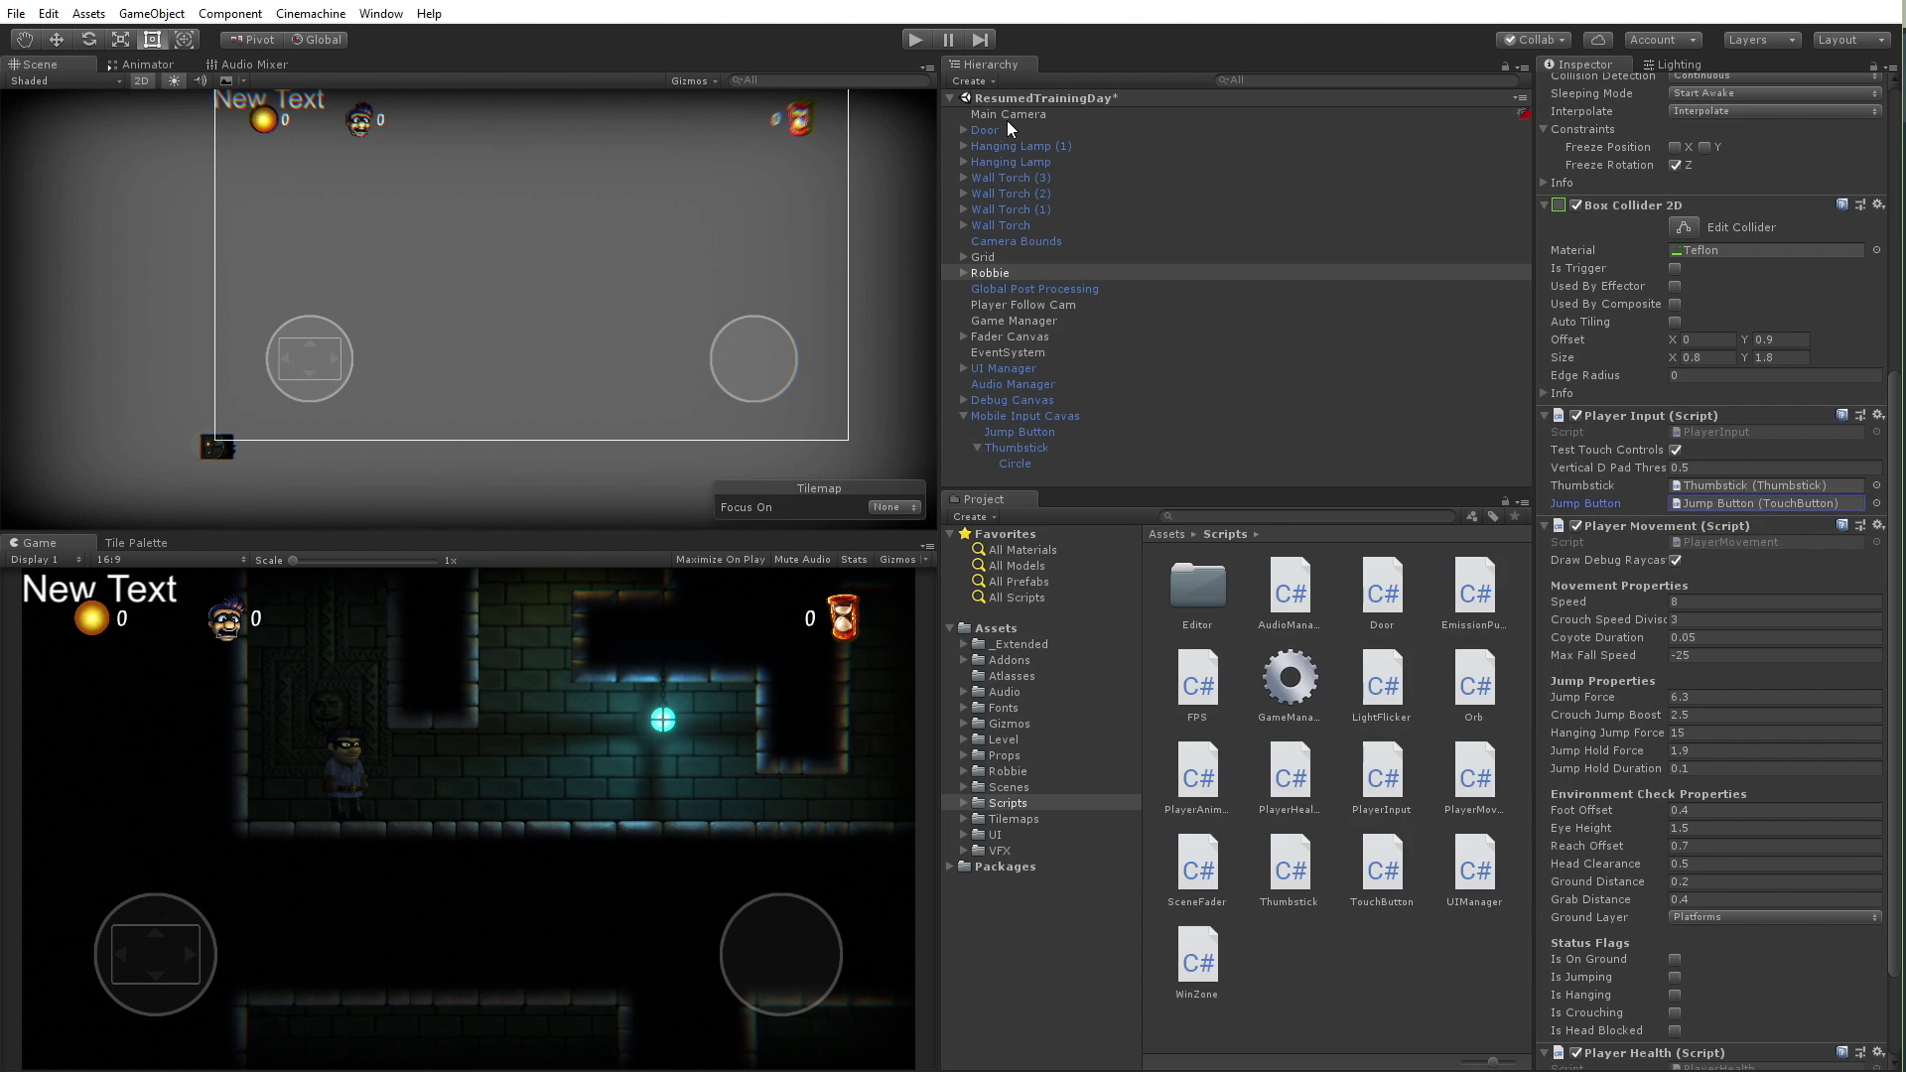
Start Play mode with audio muted, then jump and move Robbie using the on-screen controls
{"action": "left_click", "coordinate": [914, 42]}
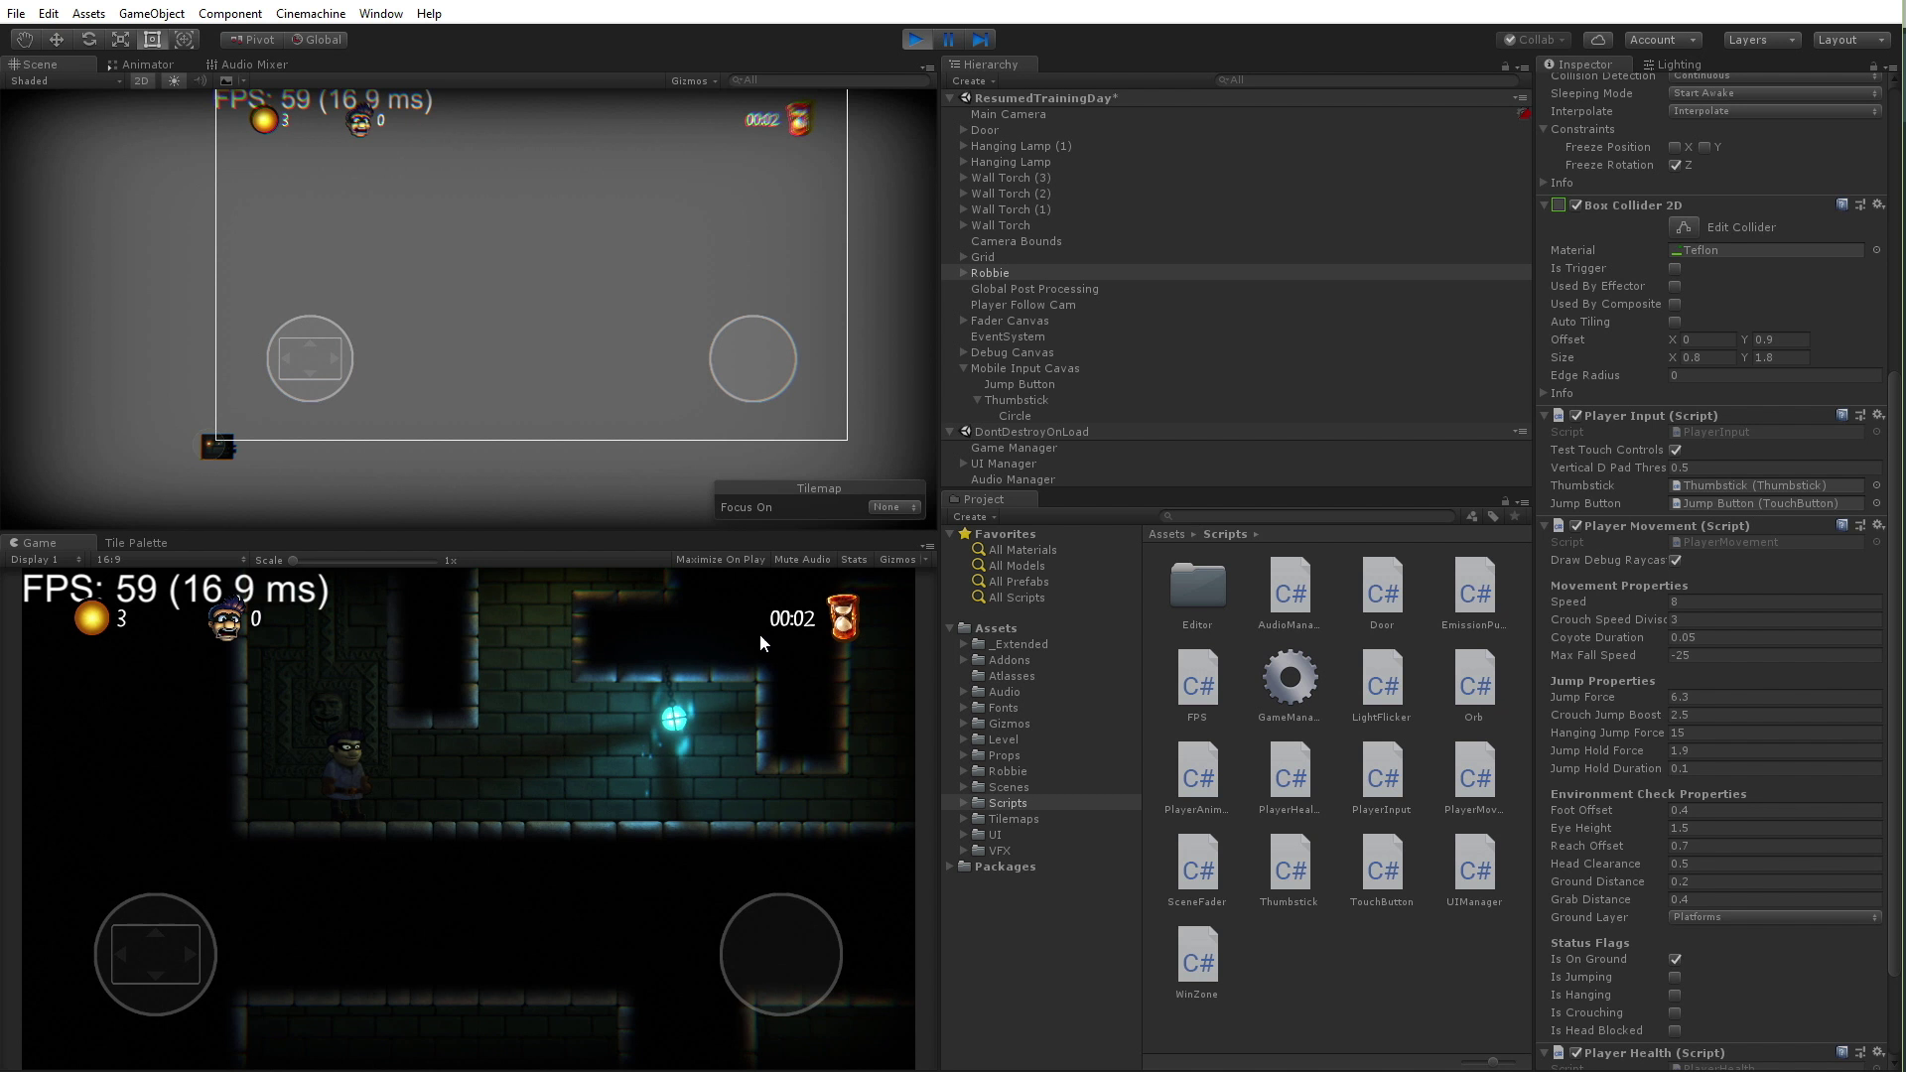
{"action": "left_click", "coordinate": [794, 559]}
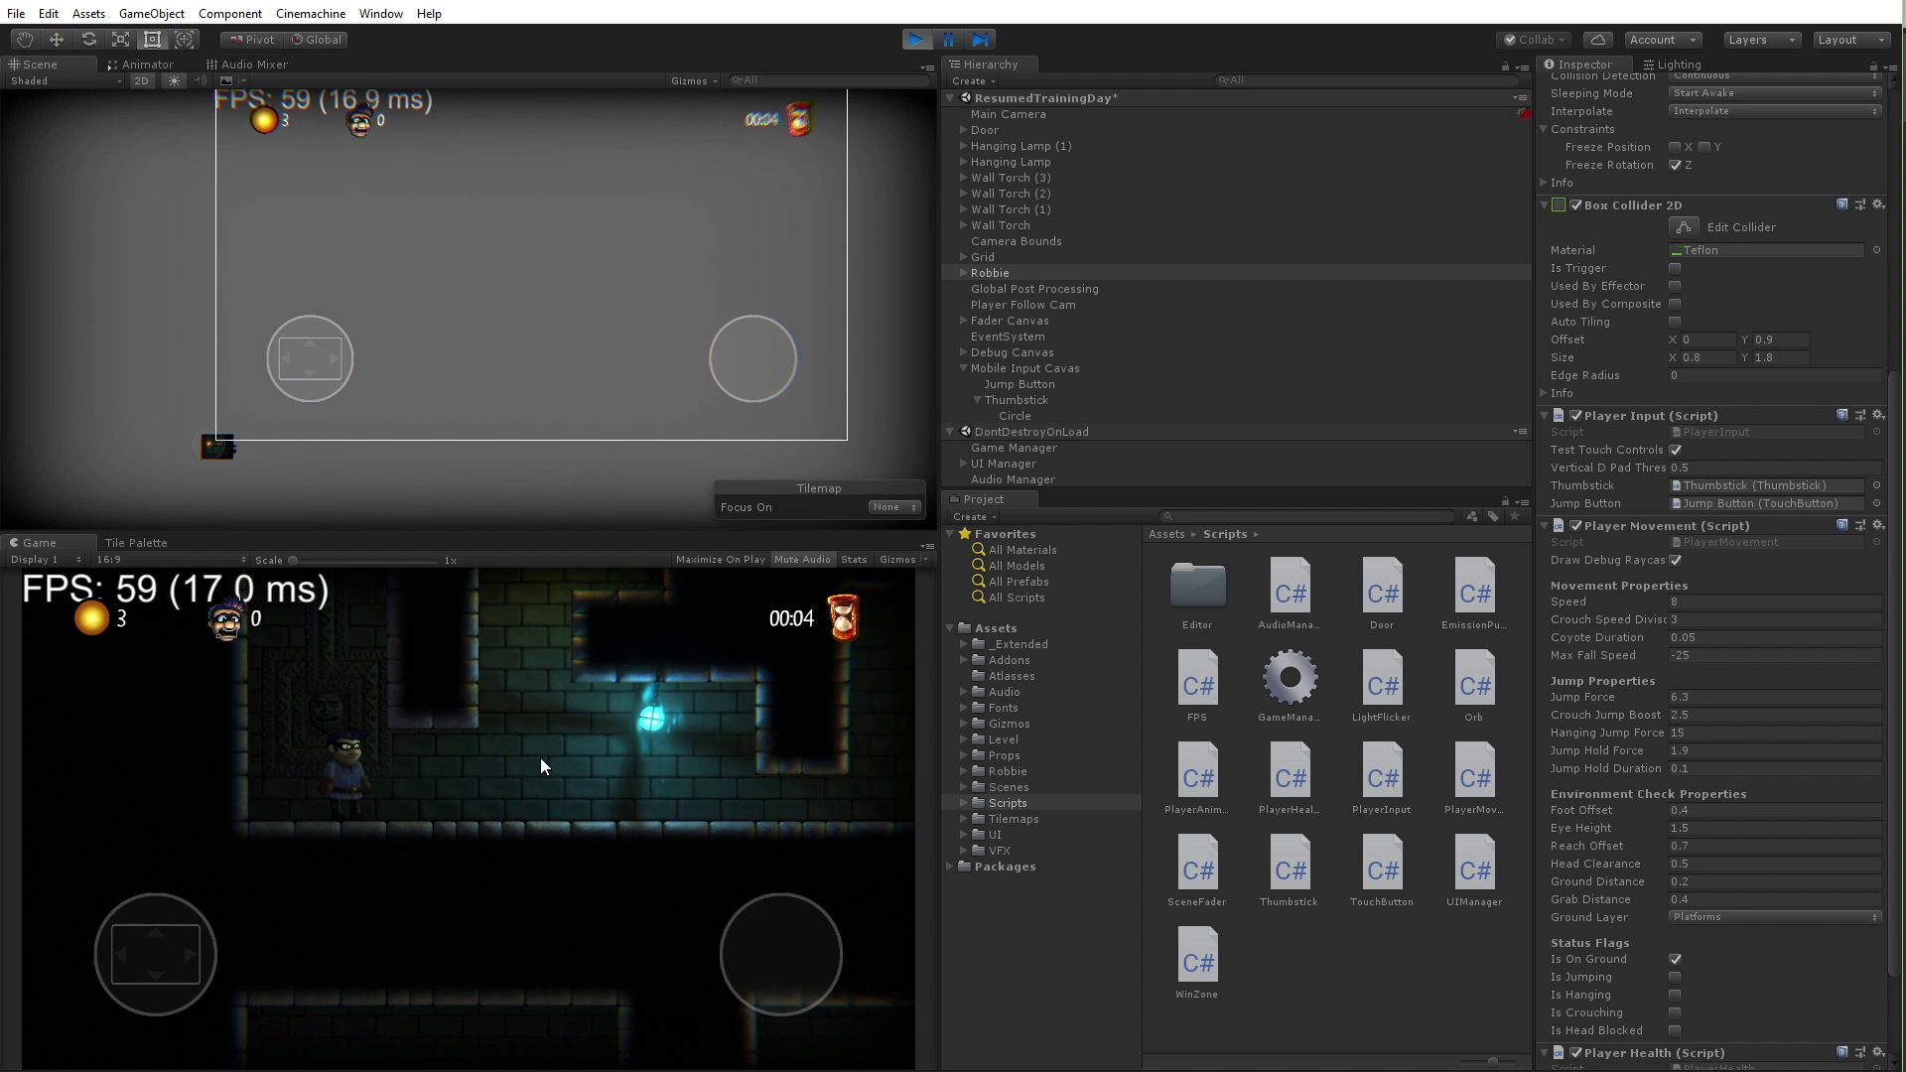
{"action": "left_click", "coordinate": [778, 963]}
{"action": "left_click", "coordinate": [798, 955]}
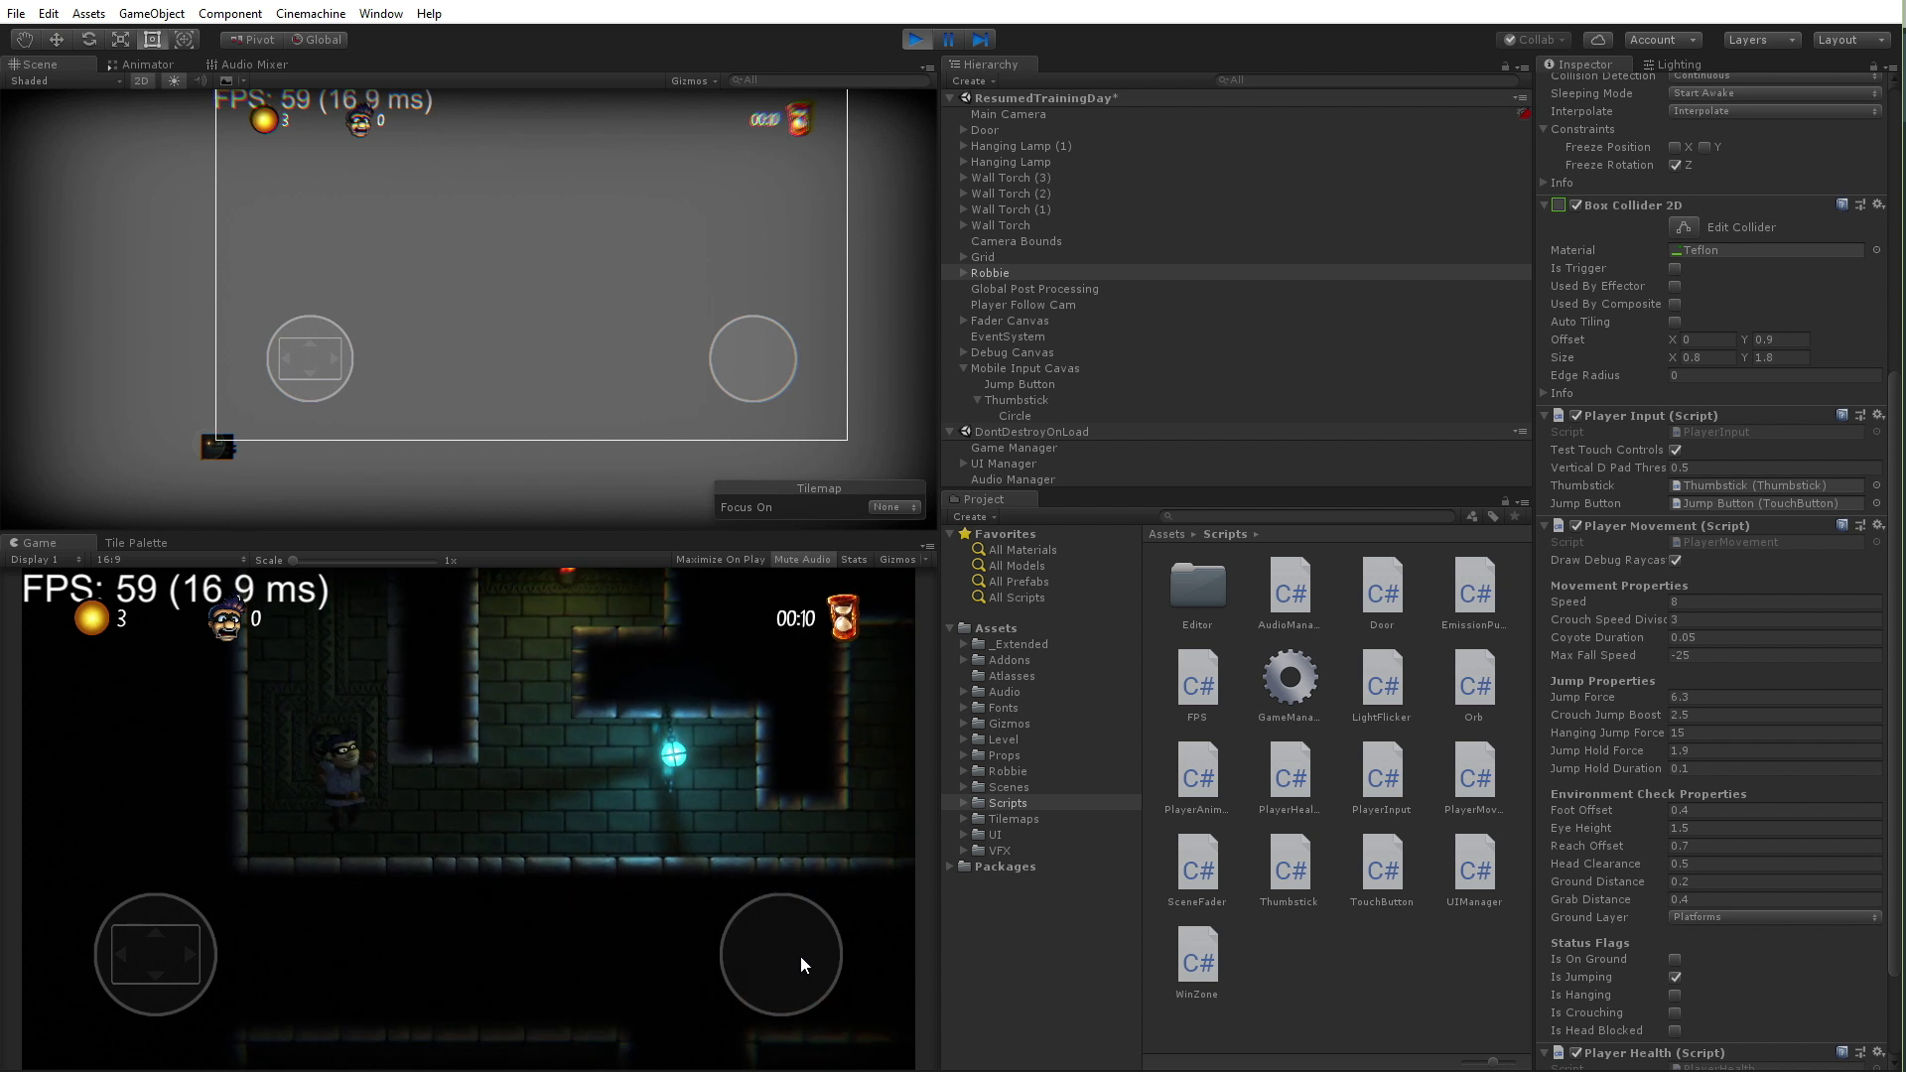
{"action": "left_click", "coordinate": [801, 956]}
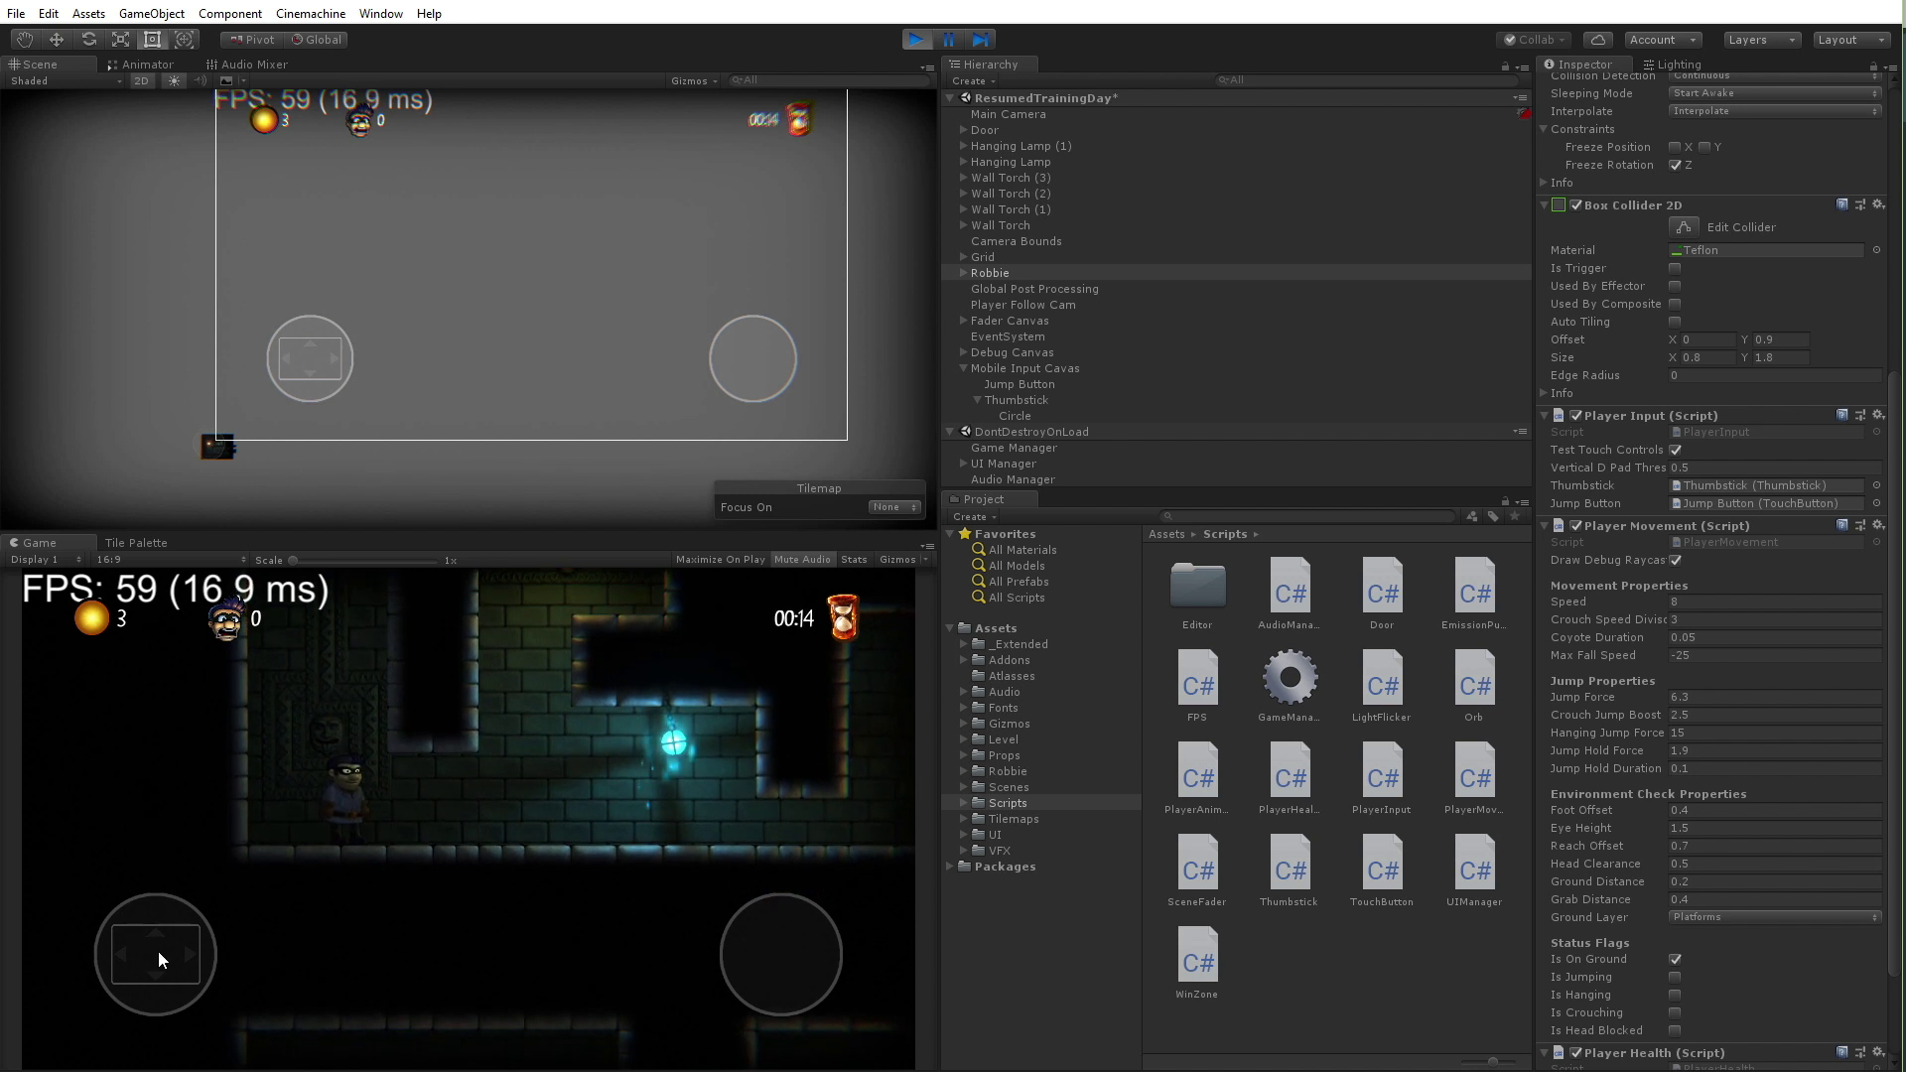
{"action": "mouse_move", "coordinate": [158, 951]}
{"action": "left_mouse_down"}
{"action": "mouse_move", "coordinate": [262, 957]}
{"action": "mouse_move", "coordinate": [38, 943]}
{"action": "mouse_move", "coordinate": [313, 952]}
{"action": "mouse_move", "coordinate": [32, 945]}
{"action": "mouse_move", "coordinate": [296, 953]}
{"action": "mouse_move", "coordinate": [128, 1012]}
{"action": "mouse_move", "coordinate": [76, 1009]}
{"action": "mouse_move", "coordinate": [235, 1010]}
{"action": "mouse_move", "coordinate": [77, 1009]}
{"action": "mouse_move", "coordinate": [236, 1010]}
{"action": "mouse_move", "coordinate": [99, 983]}
{"action": "left_mouse_up"}
Make Robbie crouch, jump and climb onto the ledge, run left and right, then stop playing
{"action": "key", "text": "ctrl"}
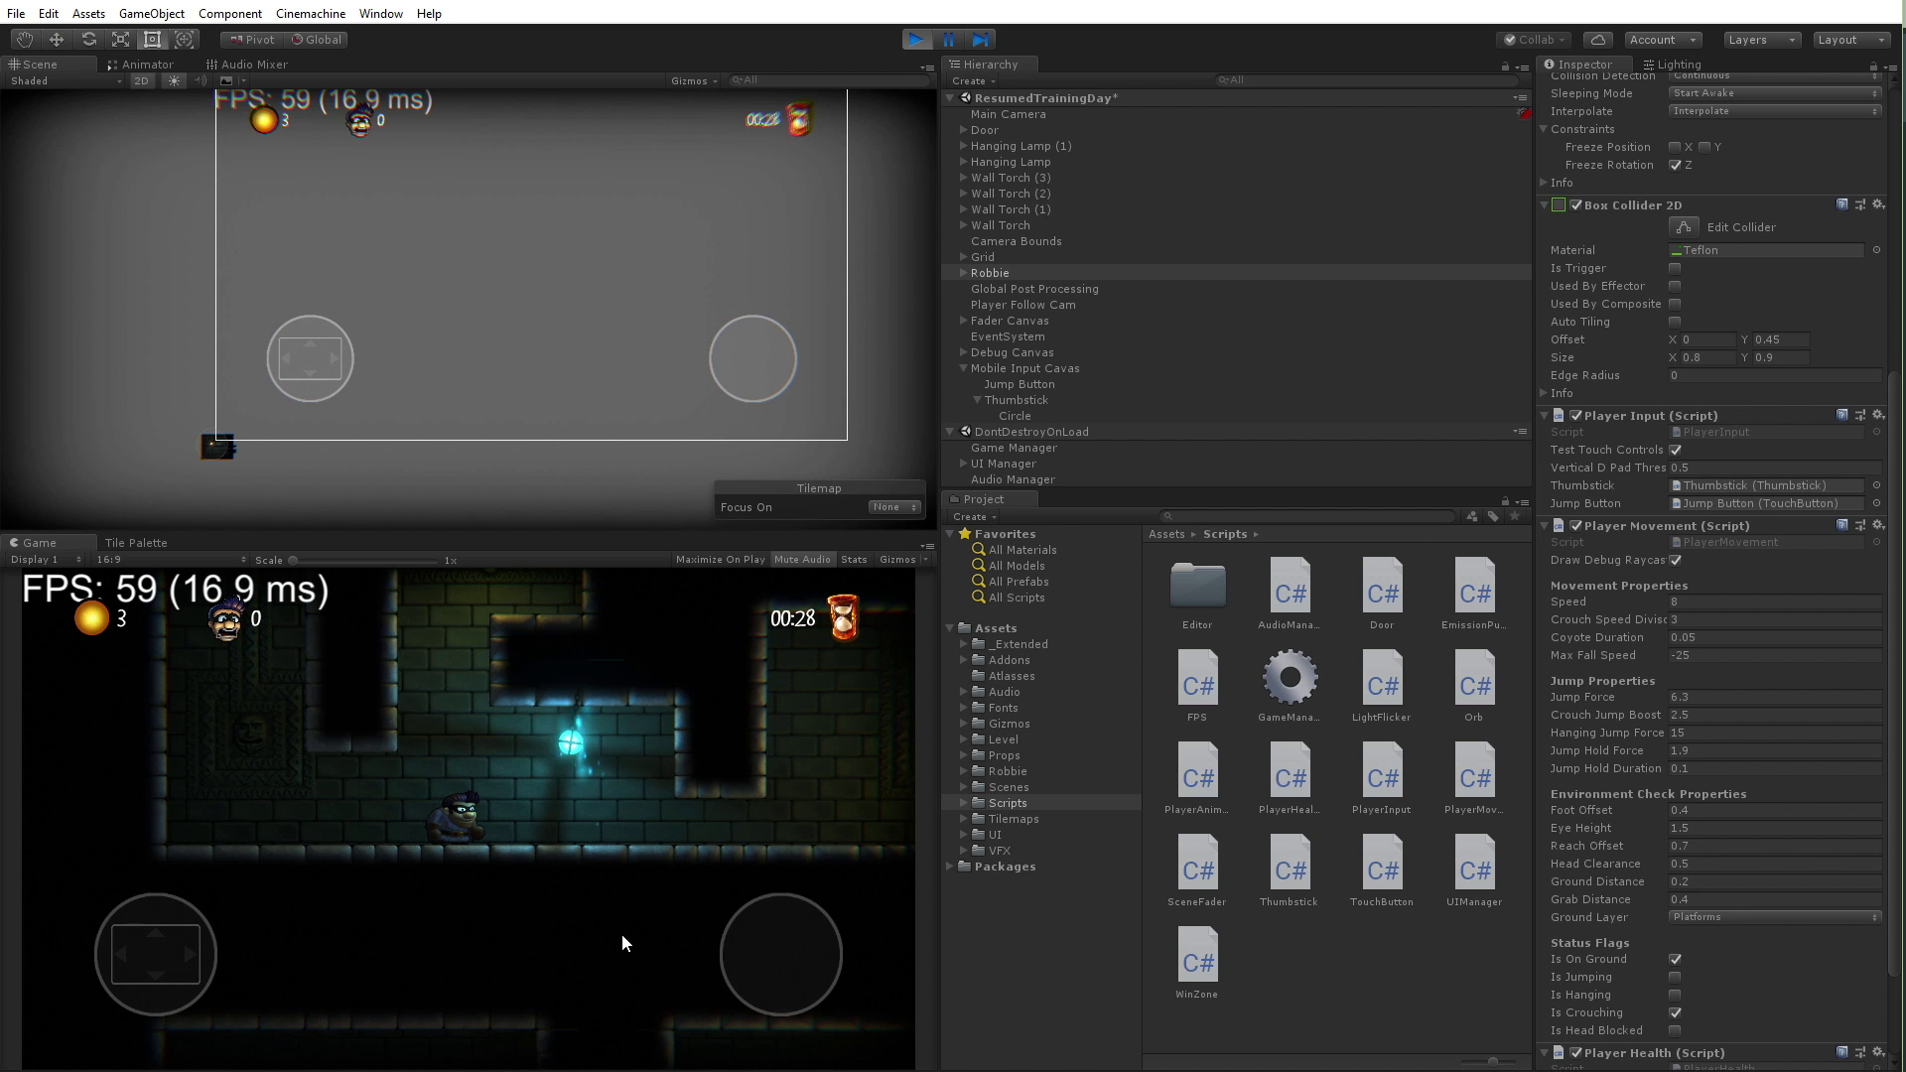
{"action": "left_click", "coordinate": [810, 945]}
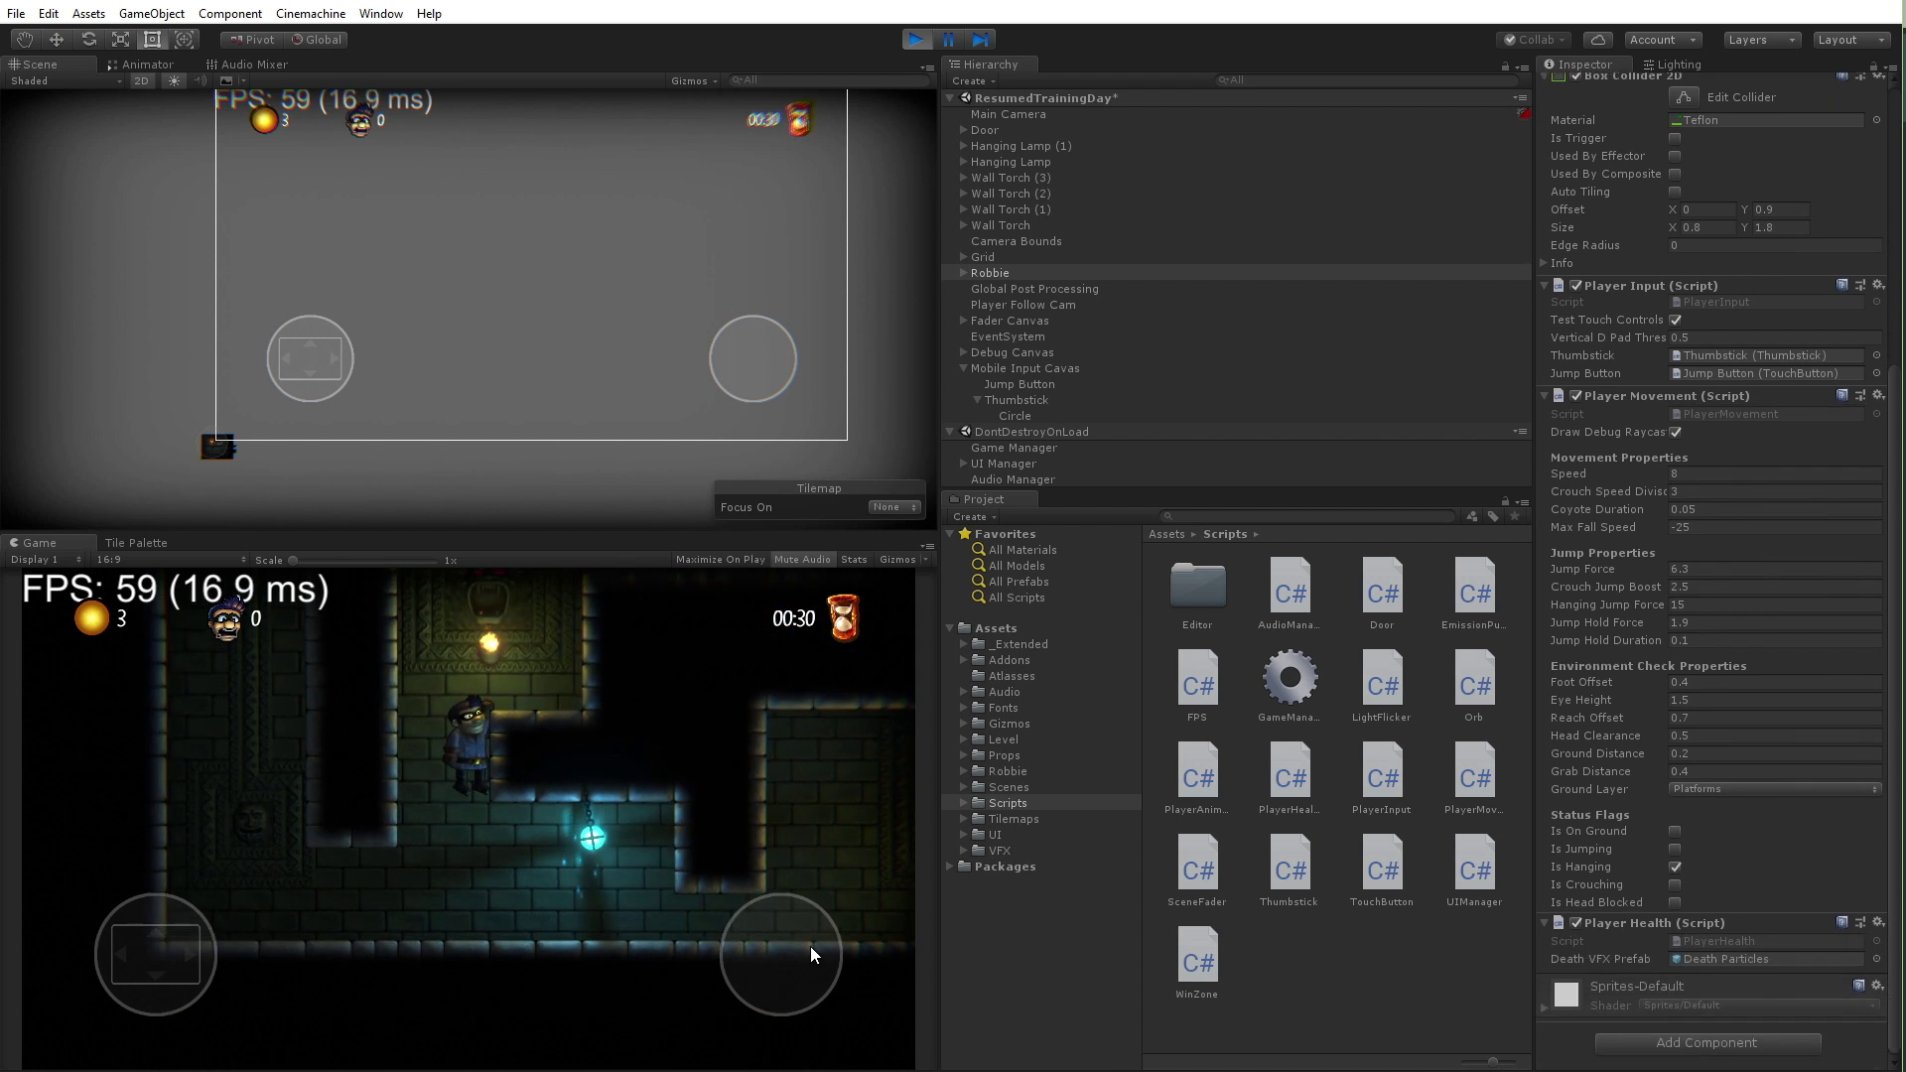
{"action": "left_click", "coordinate": [810, 946]}
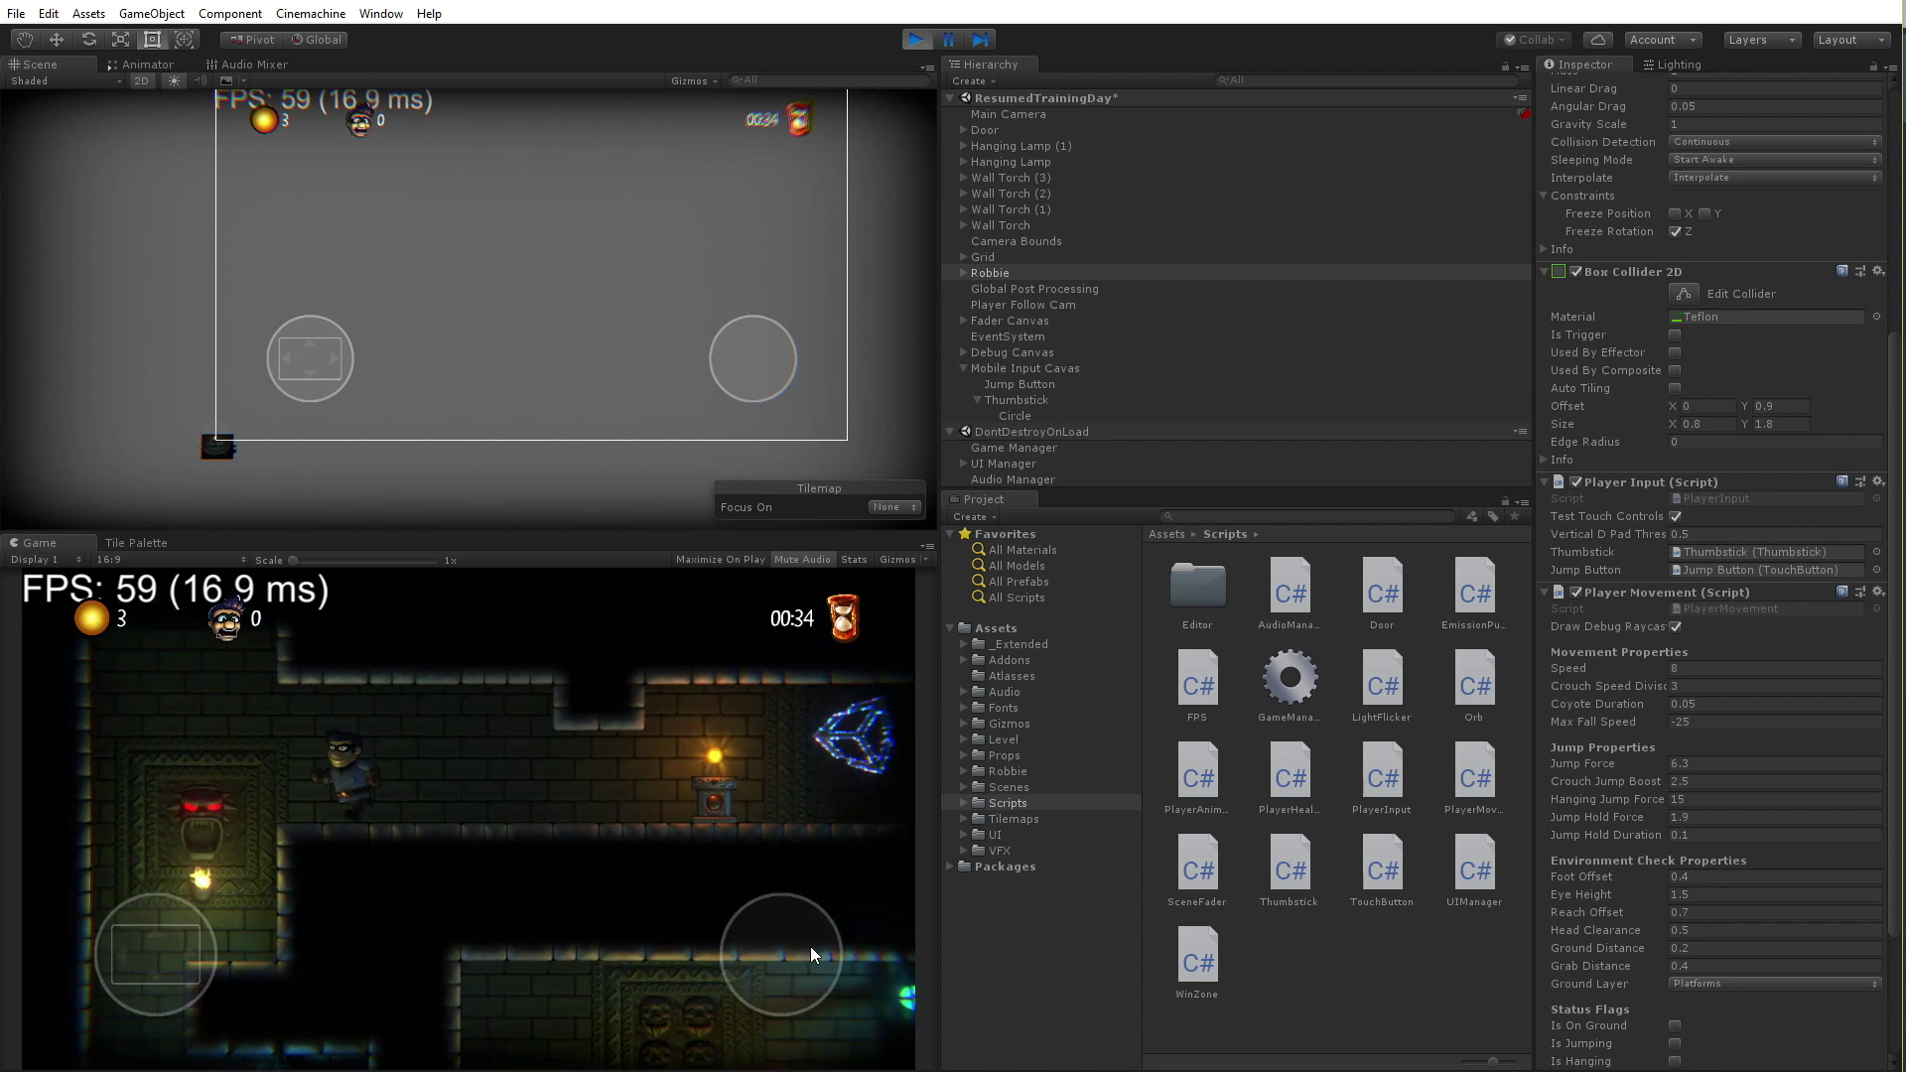
{"action": "key", "text": "Right"}
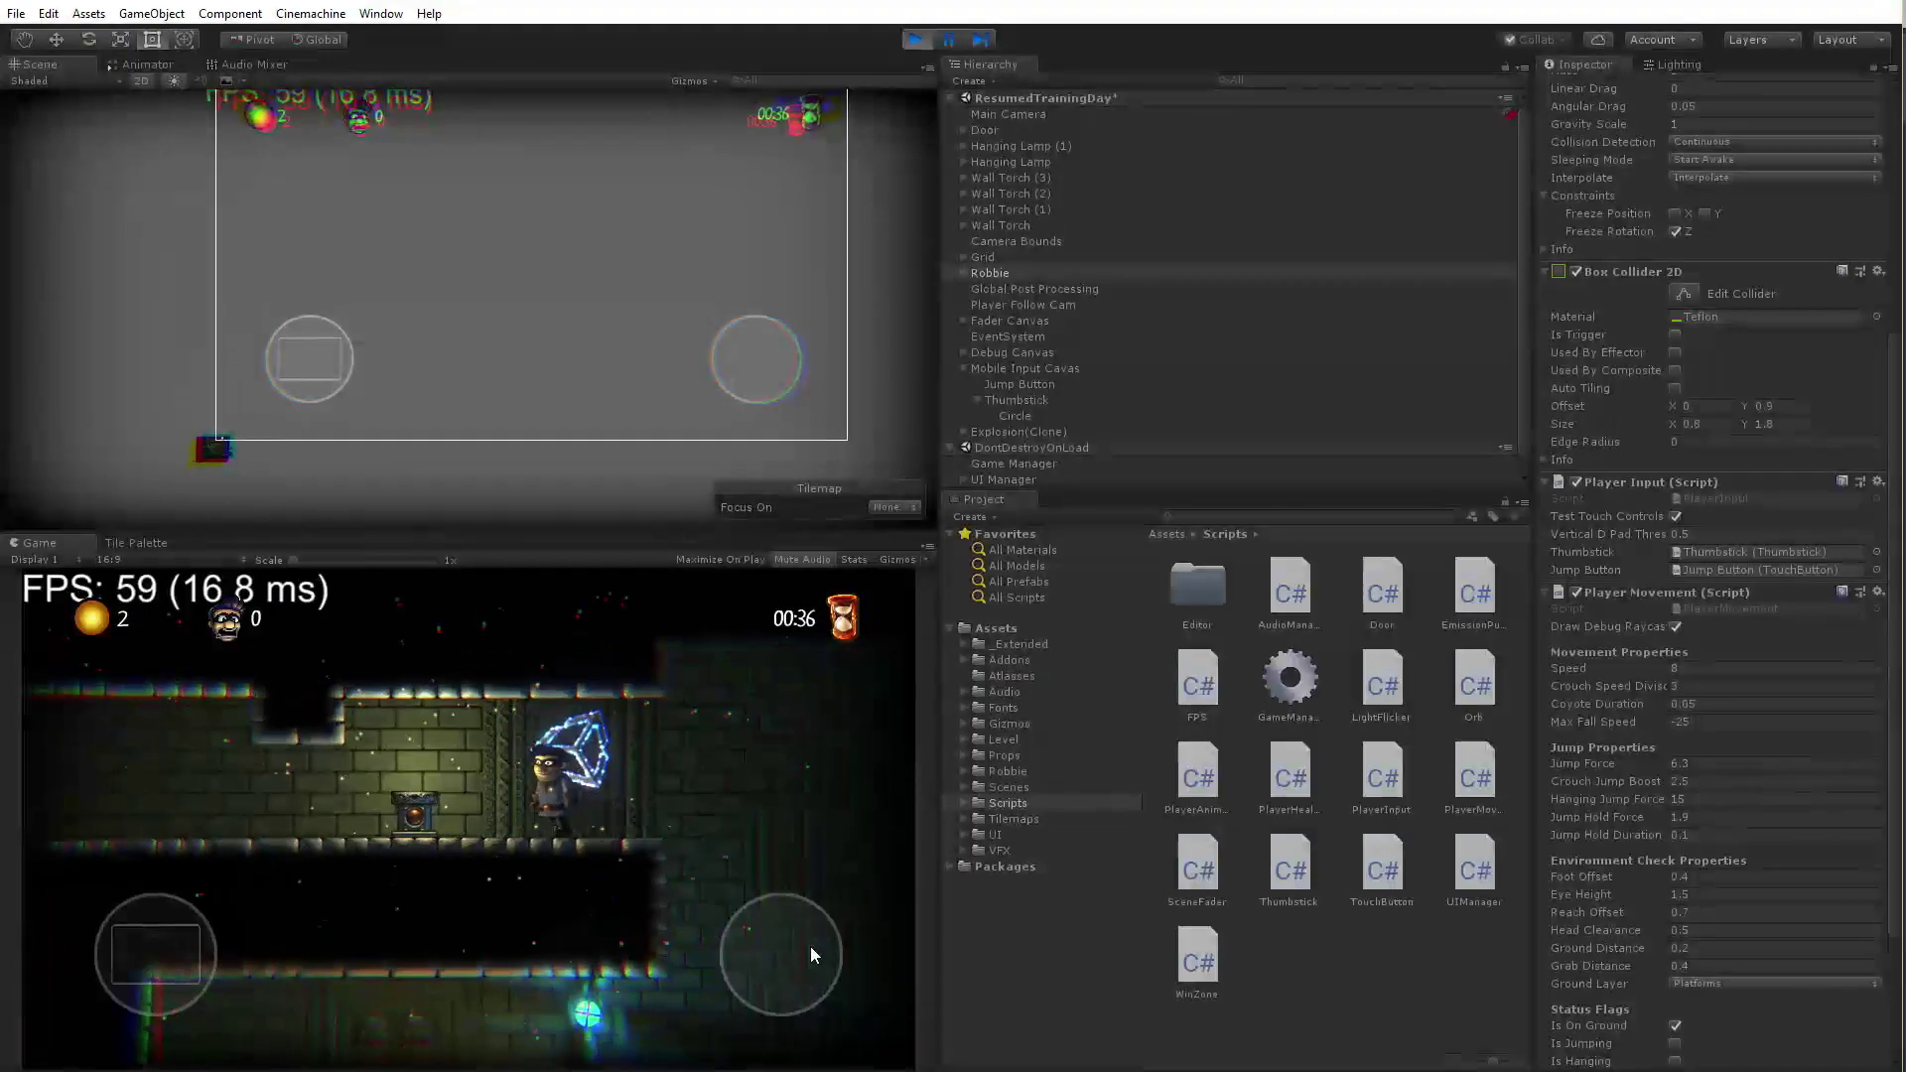
{"action": "key", "text": "Left"}
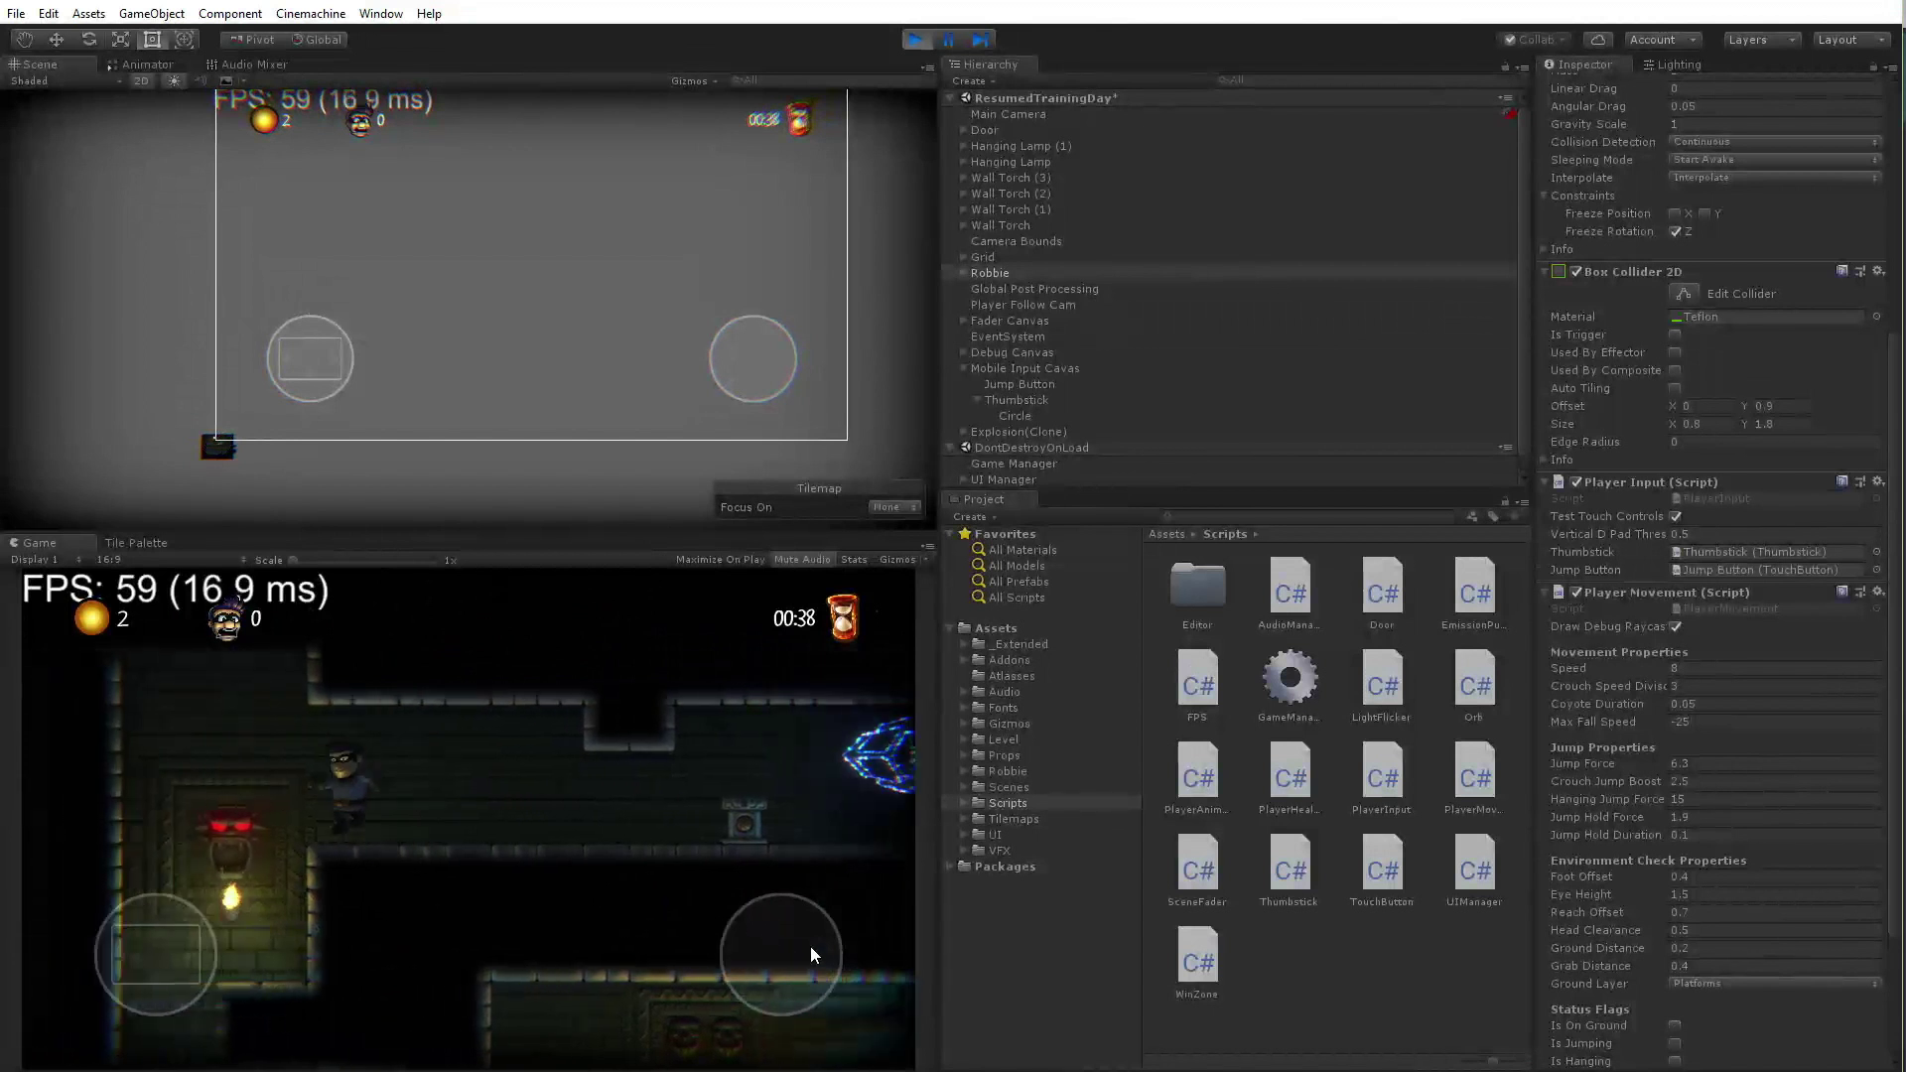
{"action": "key", "text": "ctrl+p"}
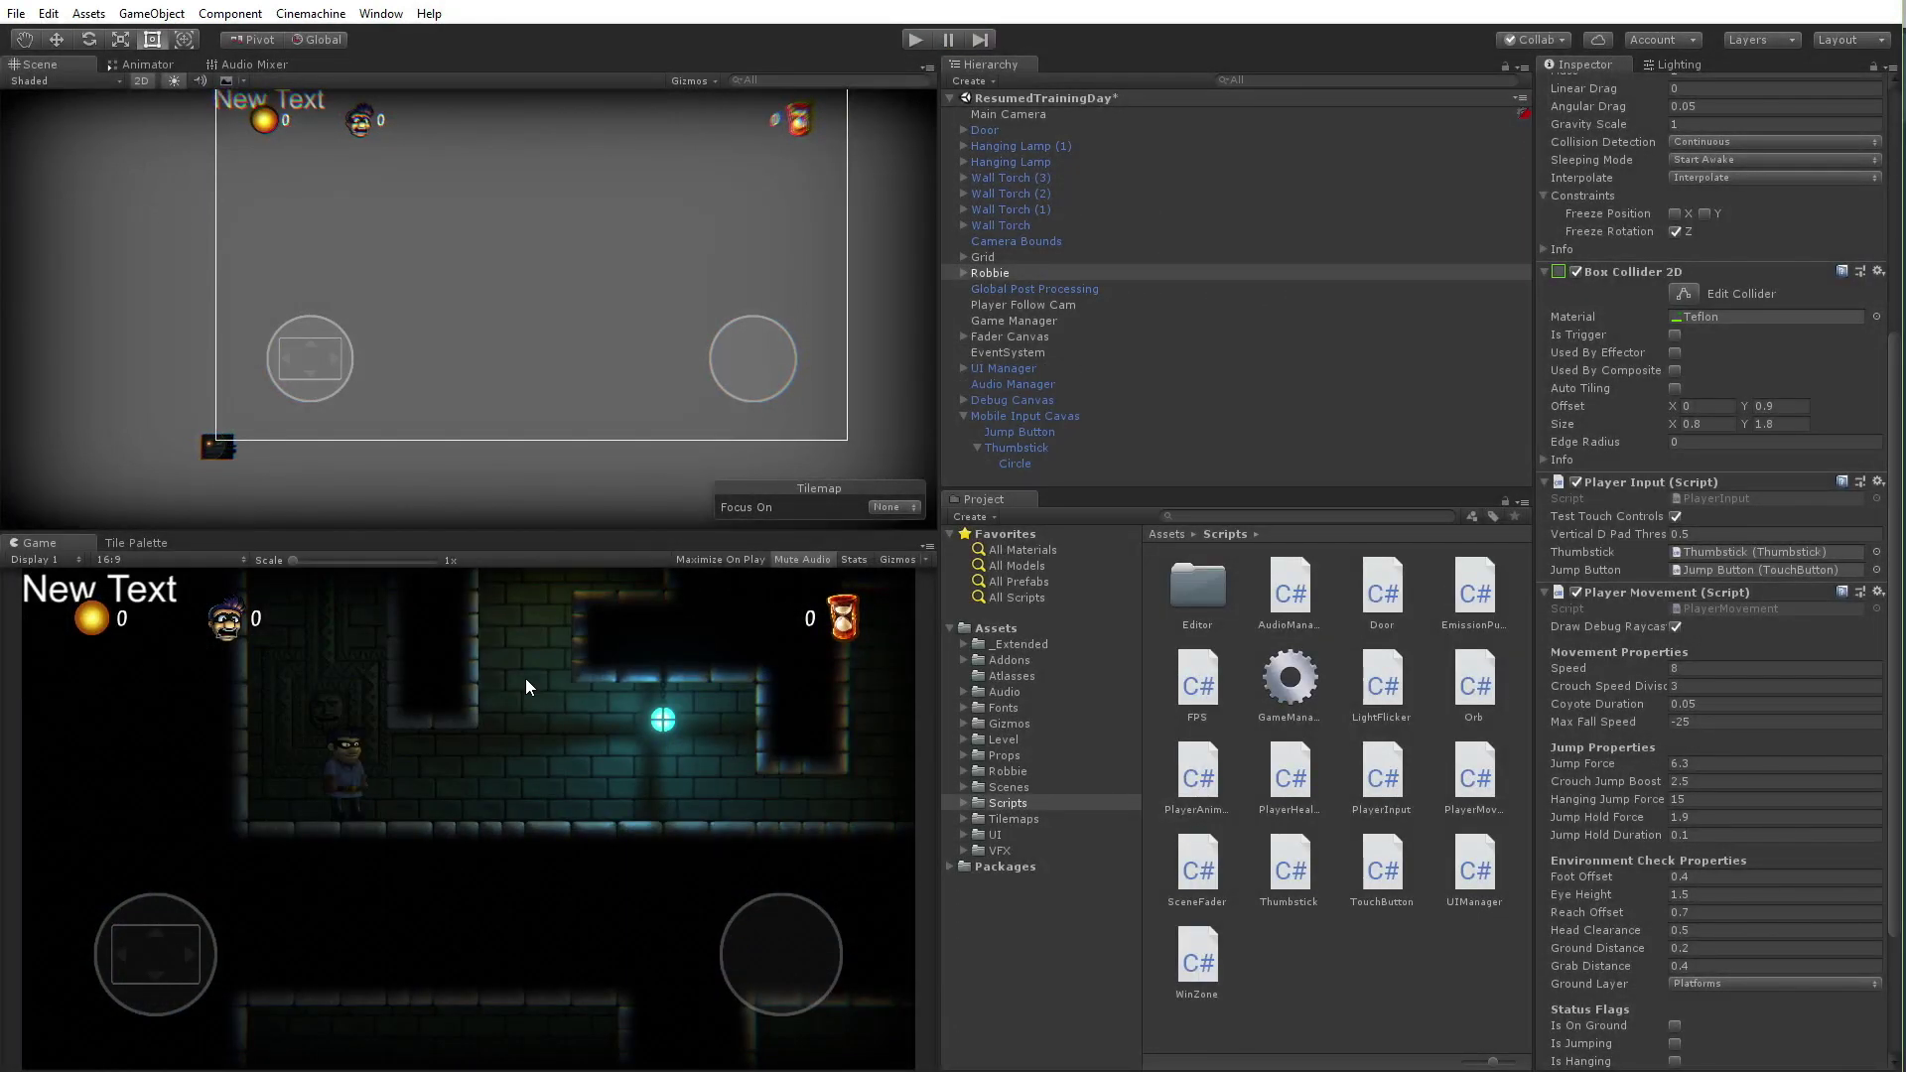
{"action": "left_click", "coordinate": [910, 38]}
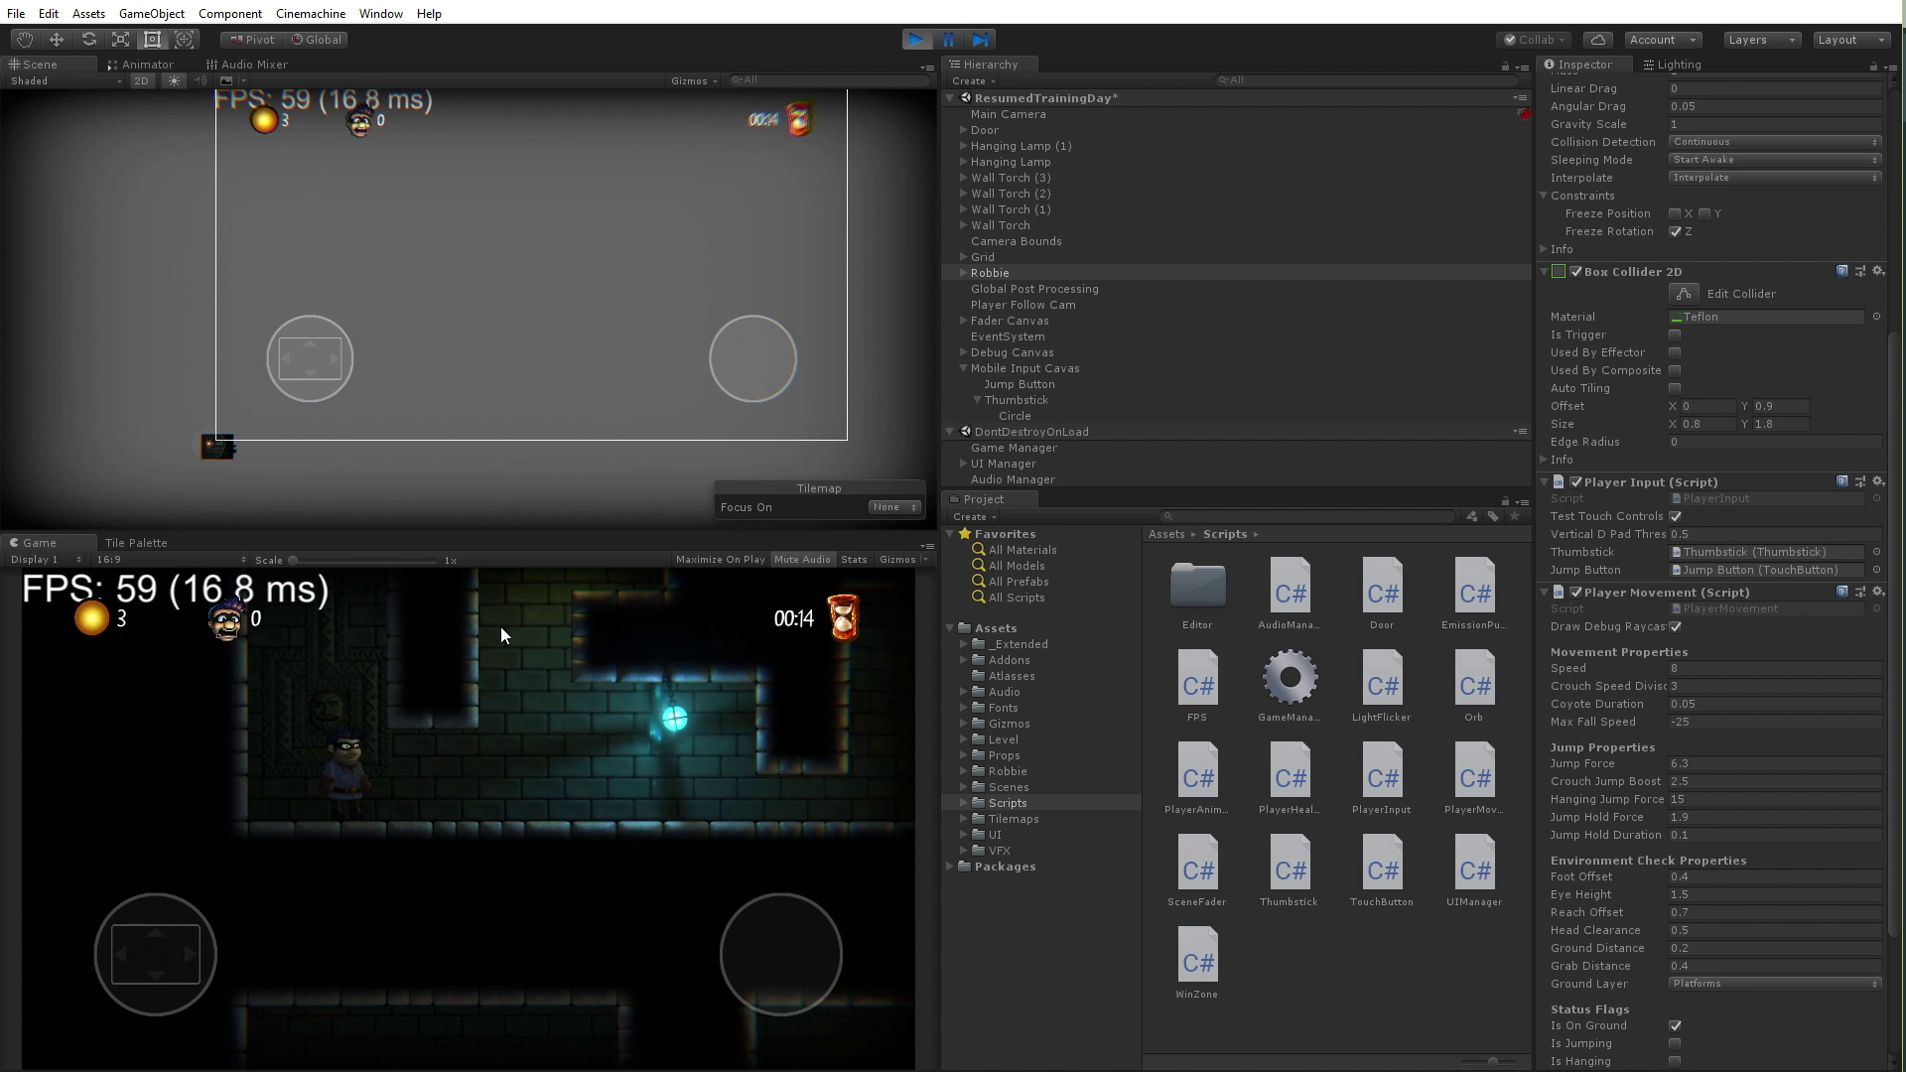
{"action": "left_click", "coordinate": [918, 39]}
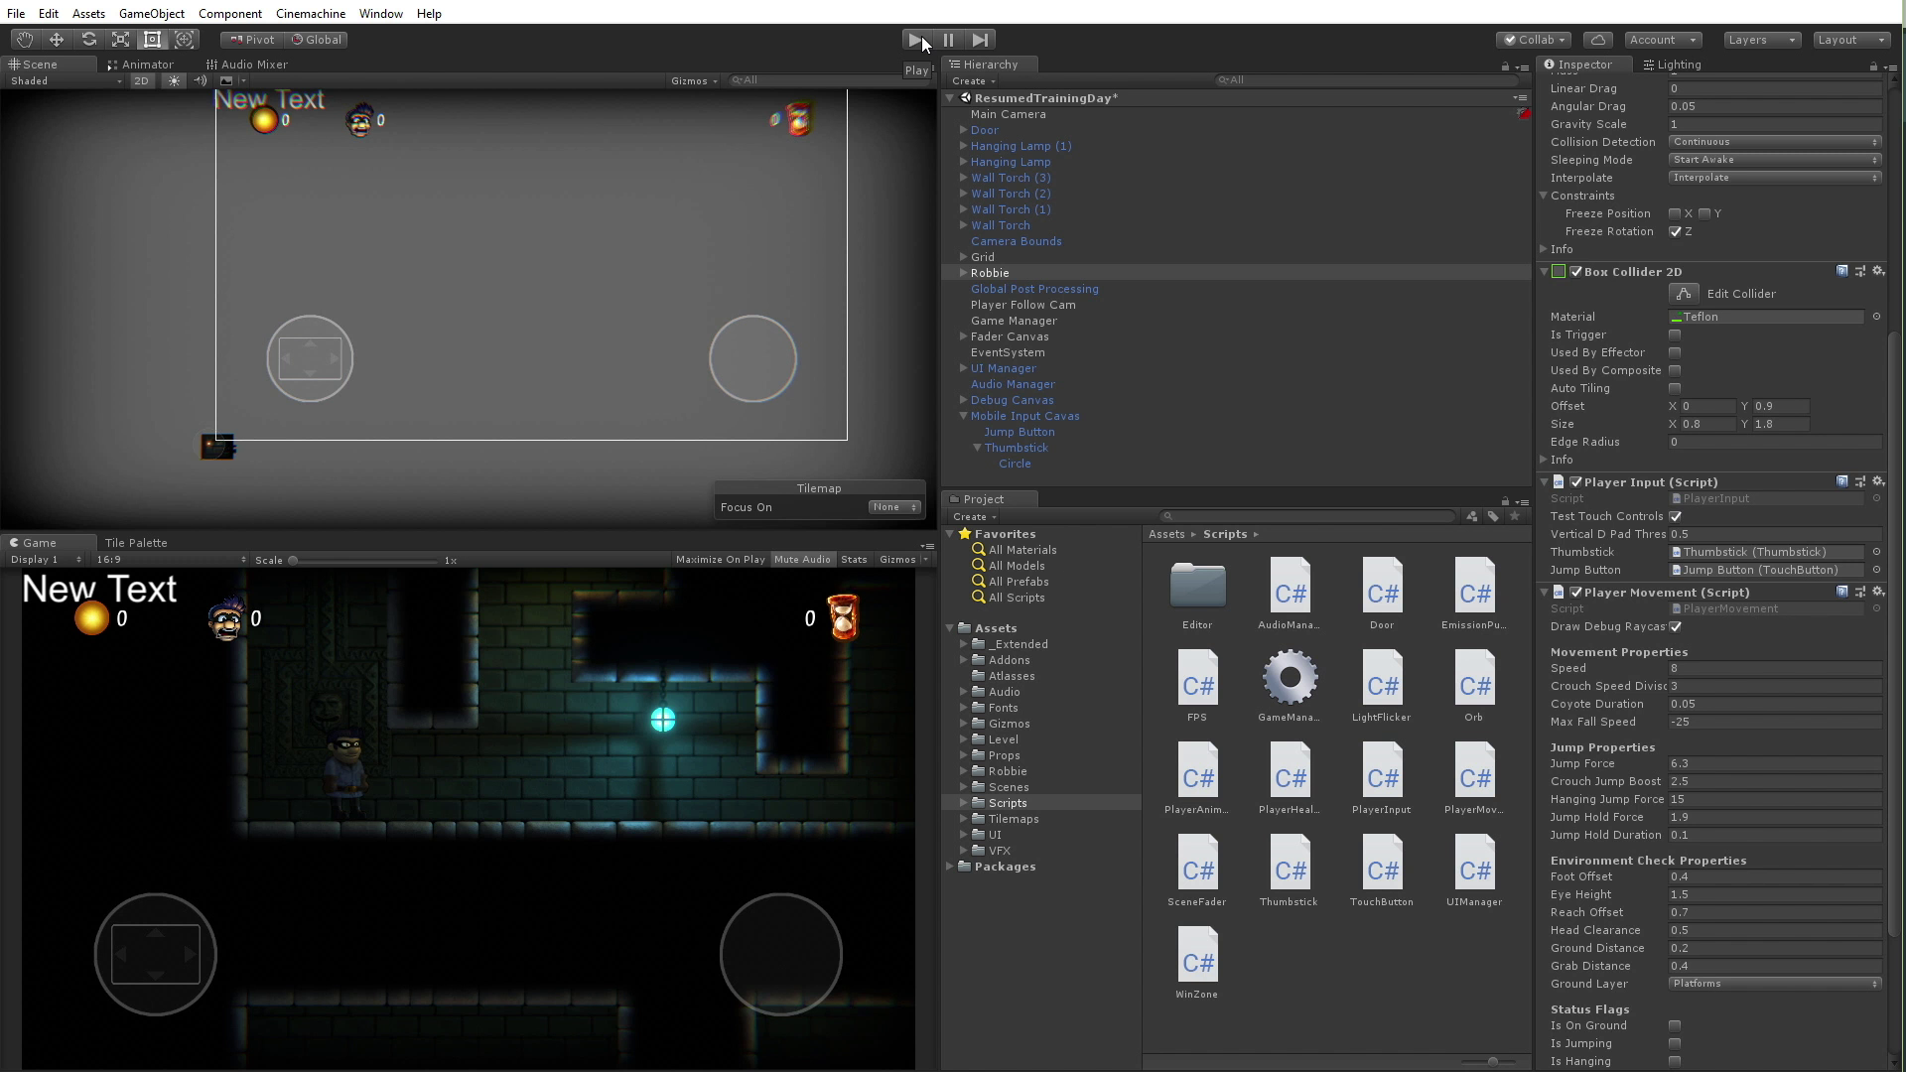
Review the Global Post Processing volume's Bloom, Vignette, Chromatic Aberration and Ambient Occlusion settings
{"action": "left_click", "coordinate": [1065, 287]}
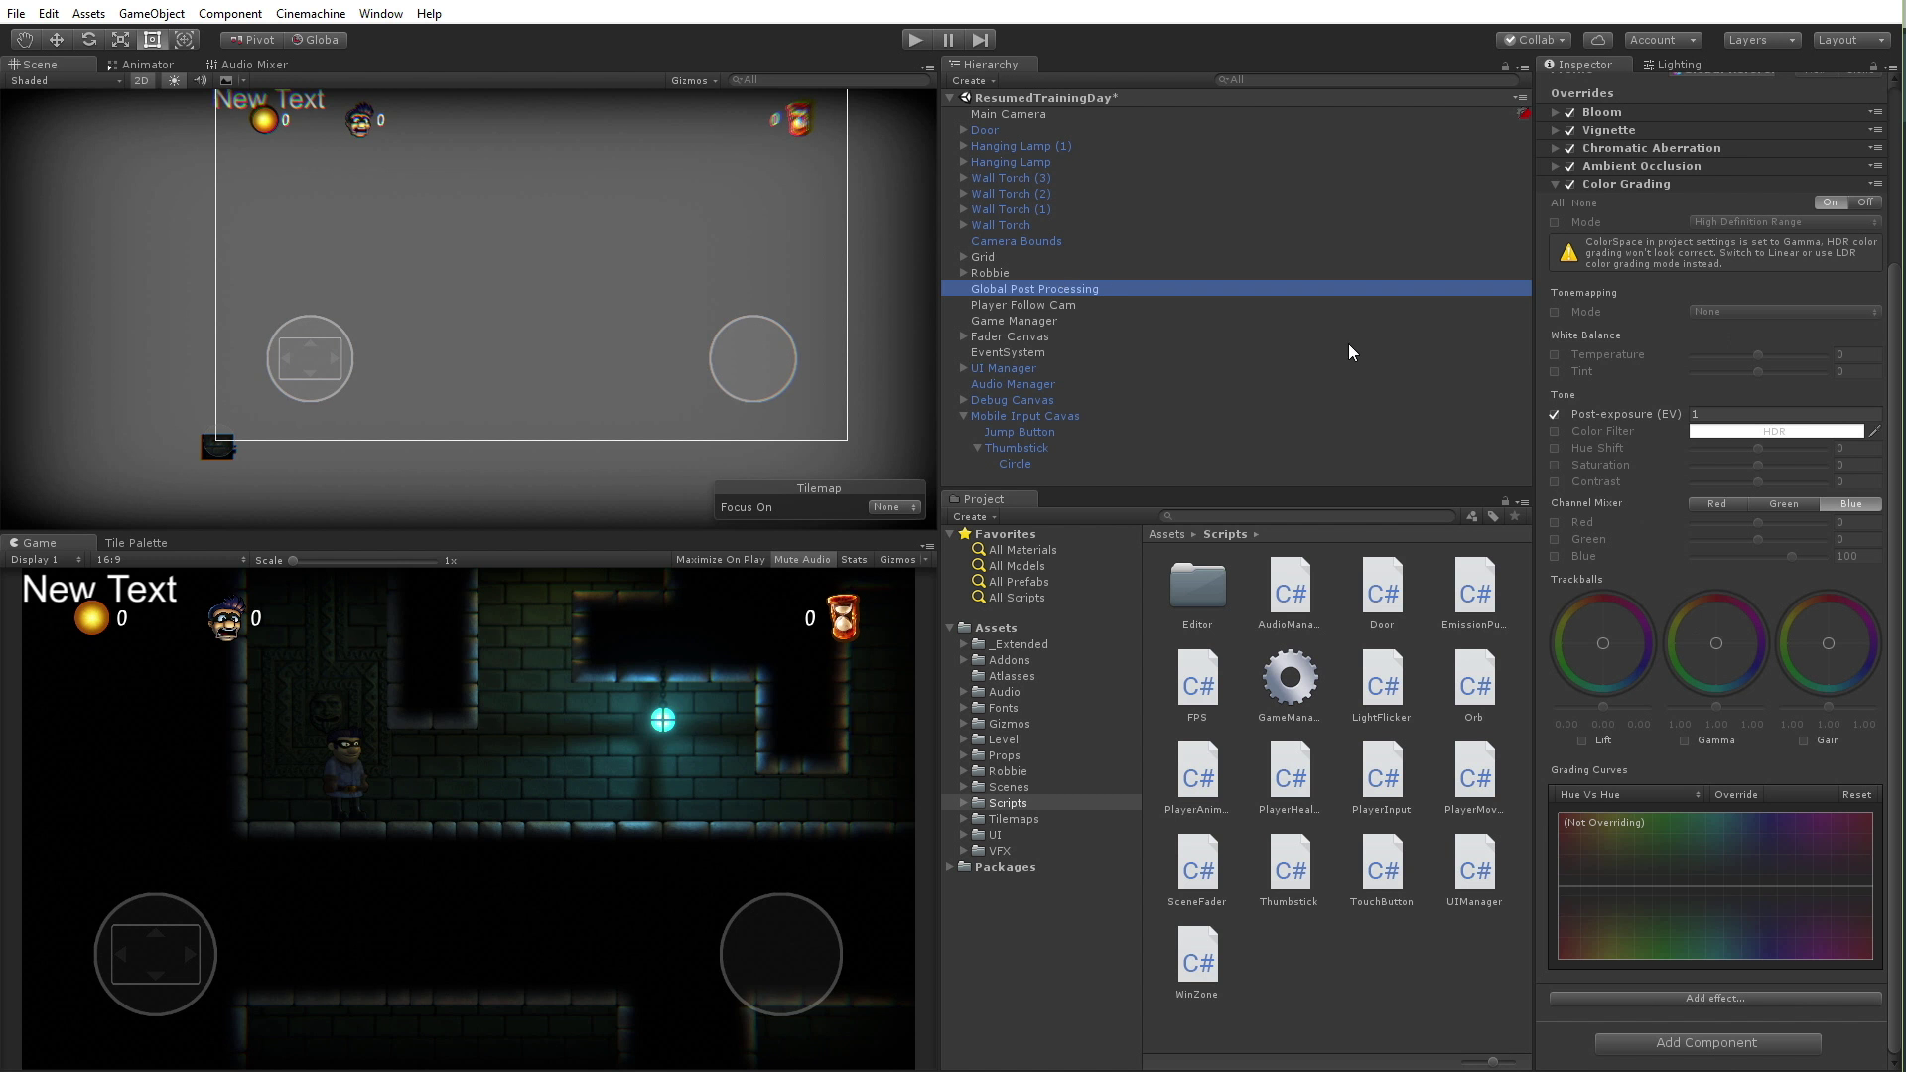
{"action": "left_click", "coordinate": [1636, 183]}
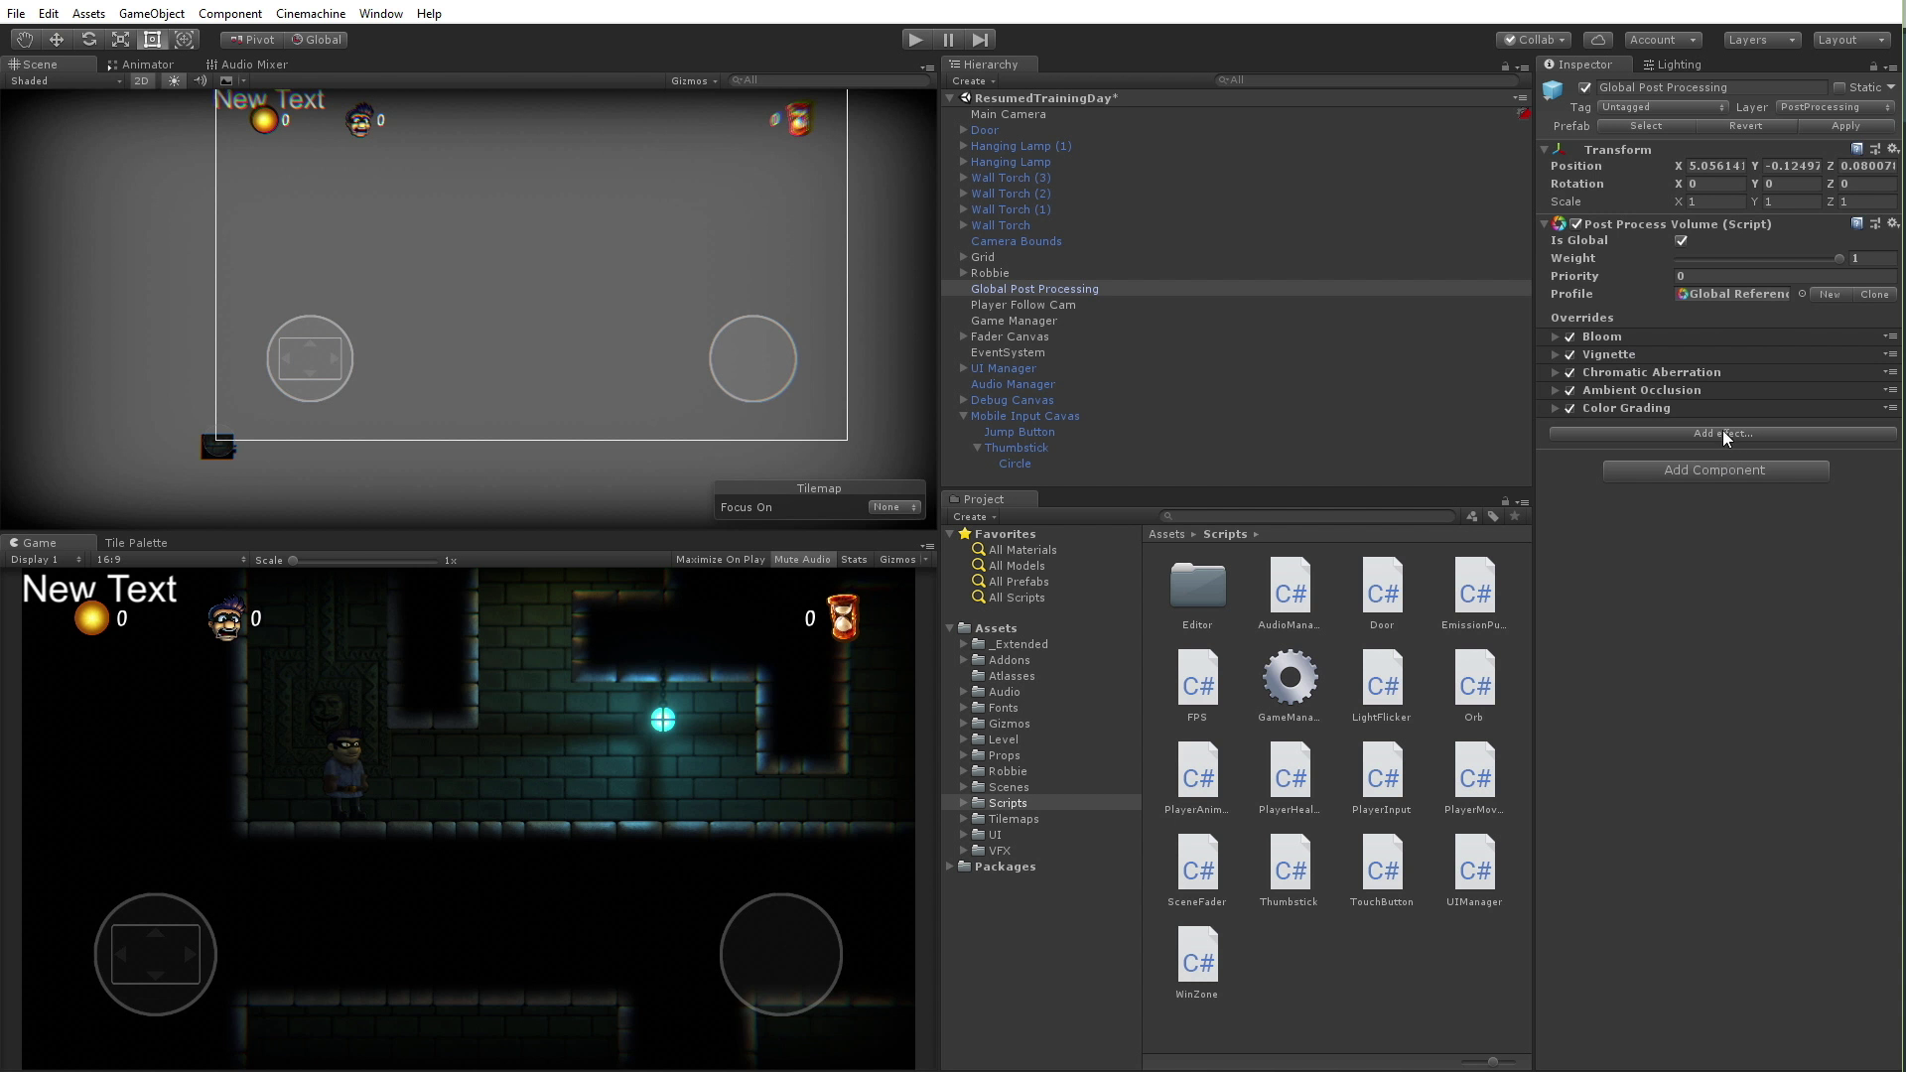
{"action": "left_click", "coordinate": [1661, 339]}
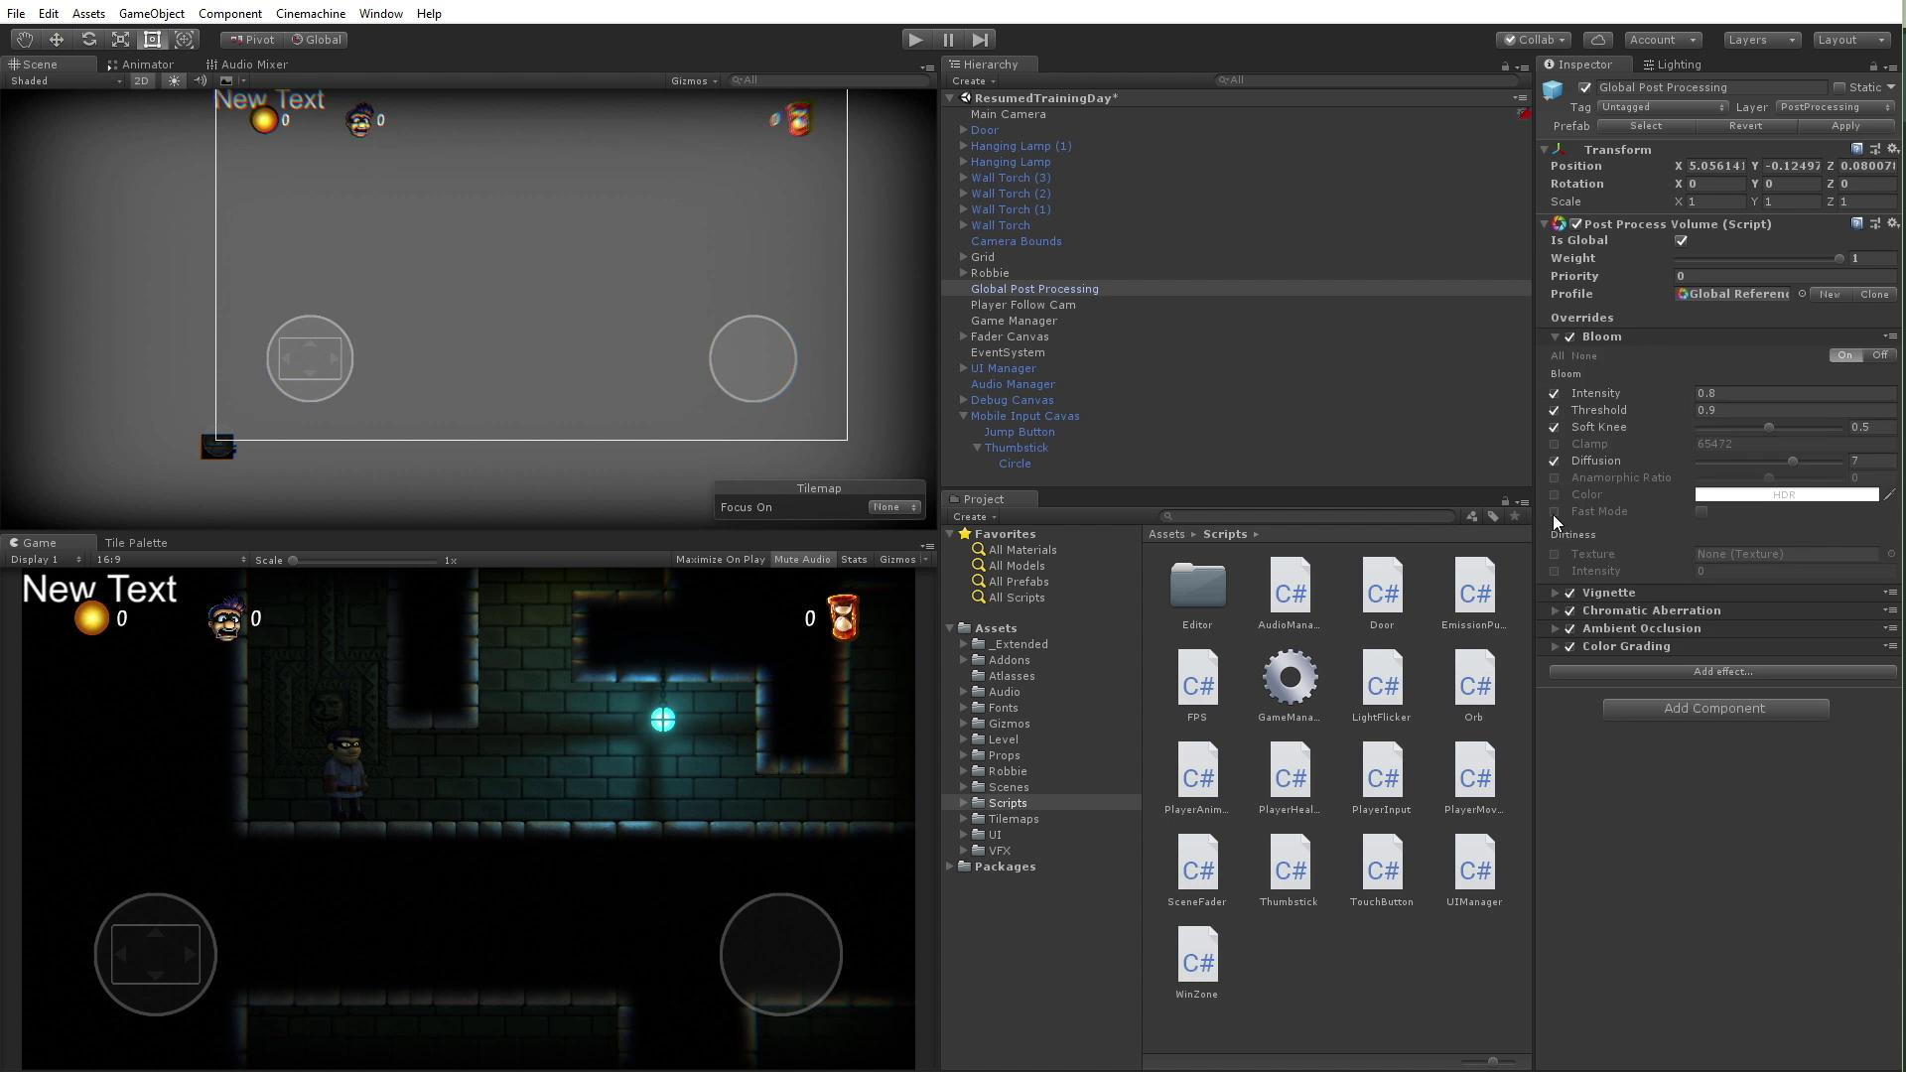
{"action": "left_click", "coordinate": [1636, 338]}
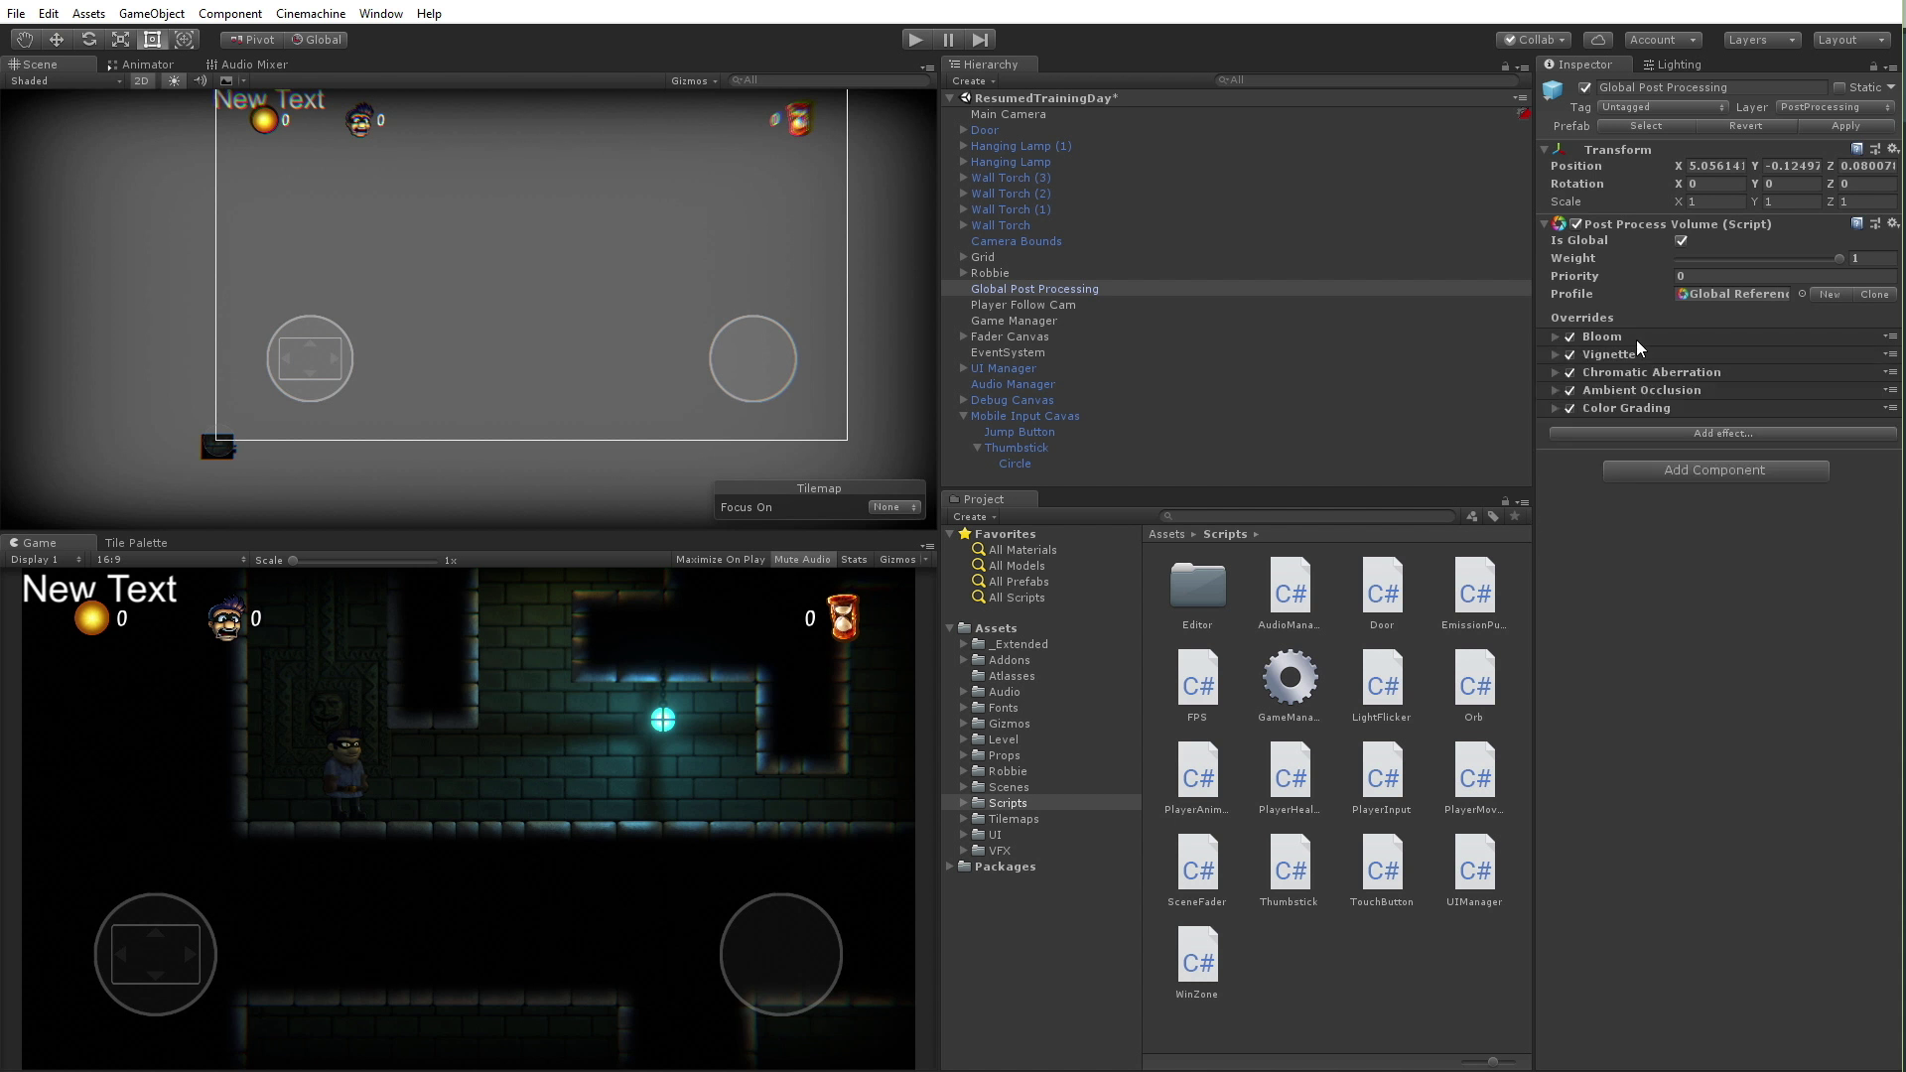
{"action": "left_click", "coordinate": [1636, 354]}
{"action": "left_click", "coordinate": [1636, 357]}
{"action": "left_click", "coordinate": [1636, 374]}
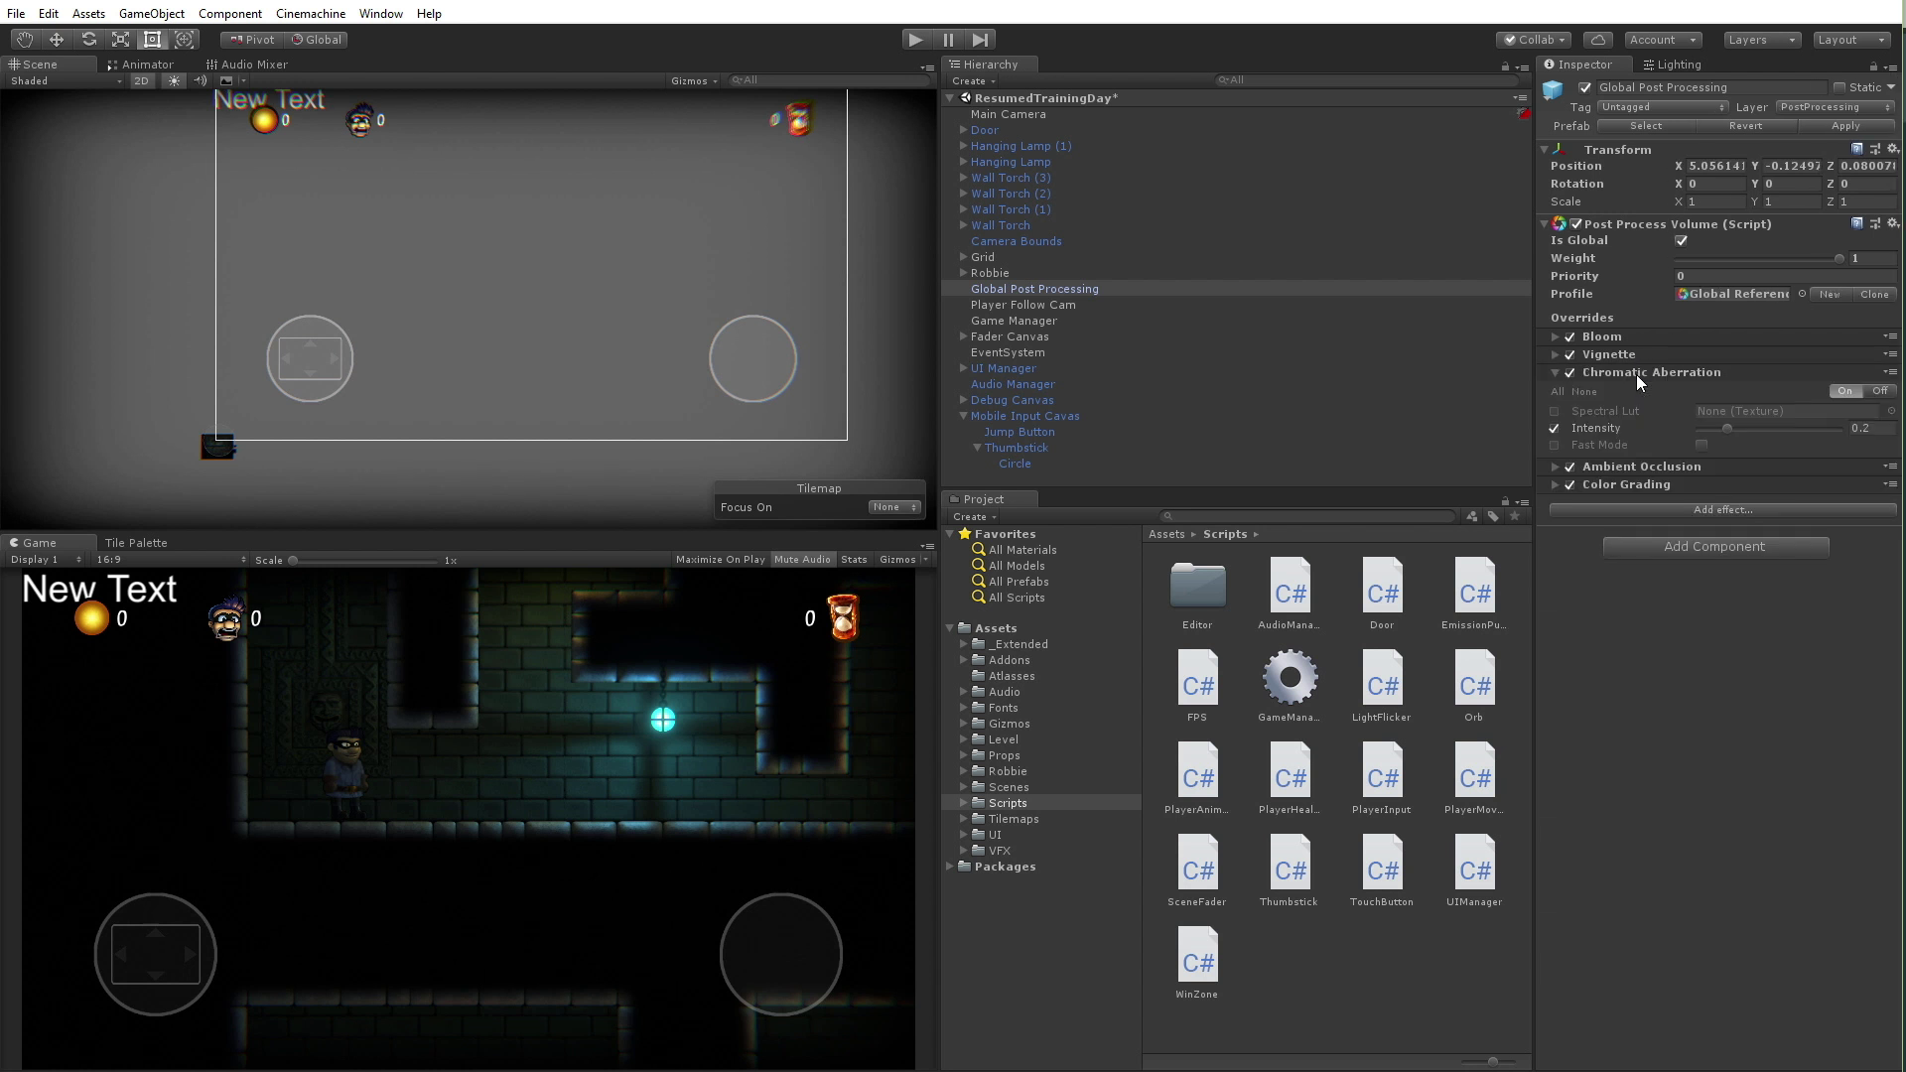
{"action": "left_click", "coordinate": [1631, 372]}
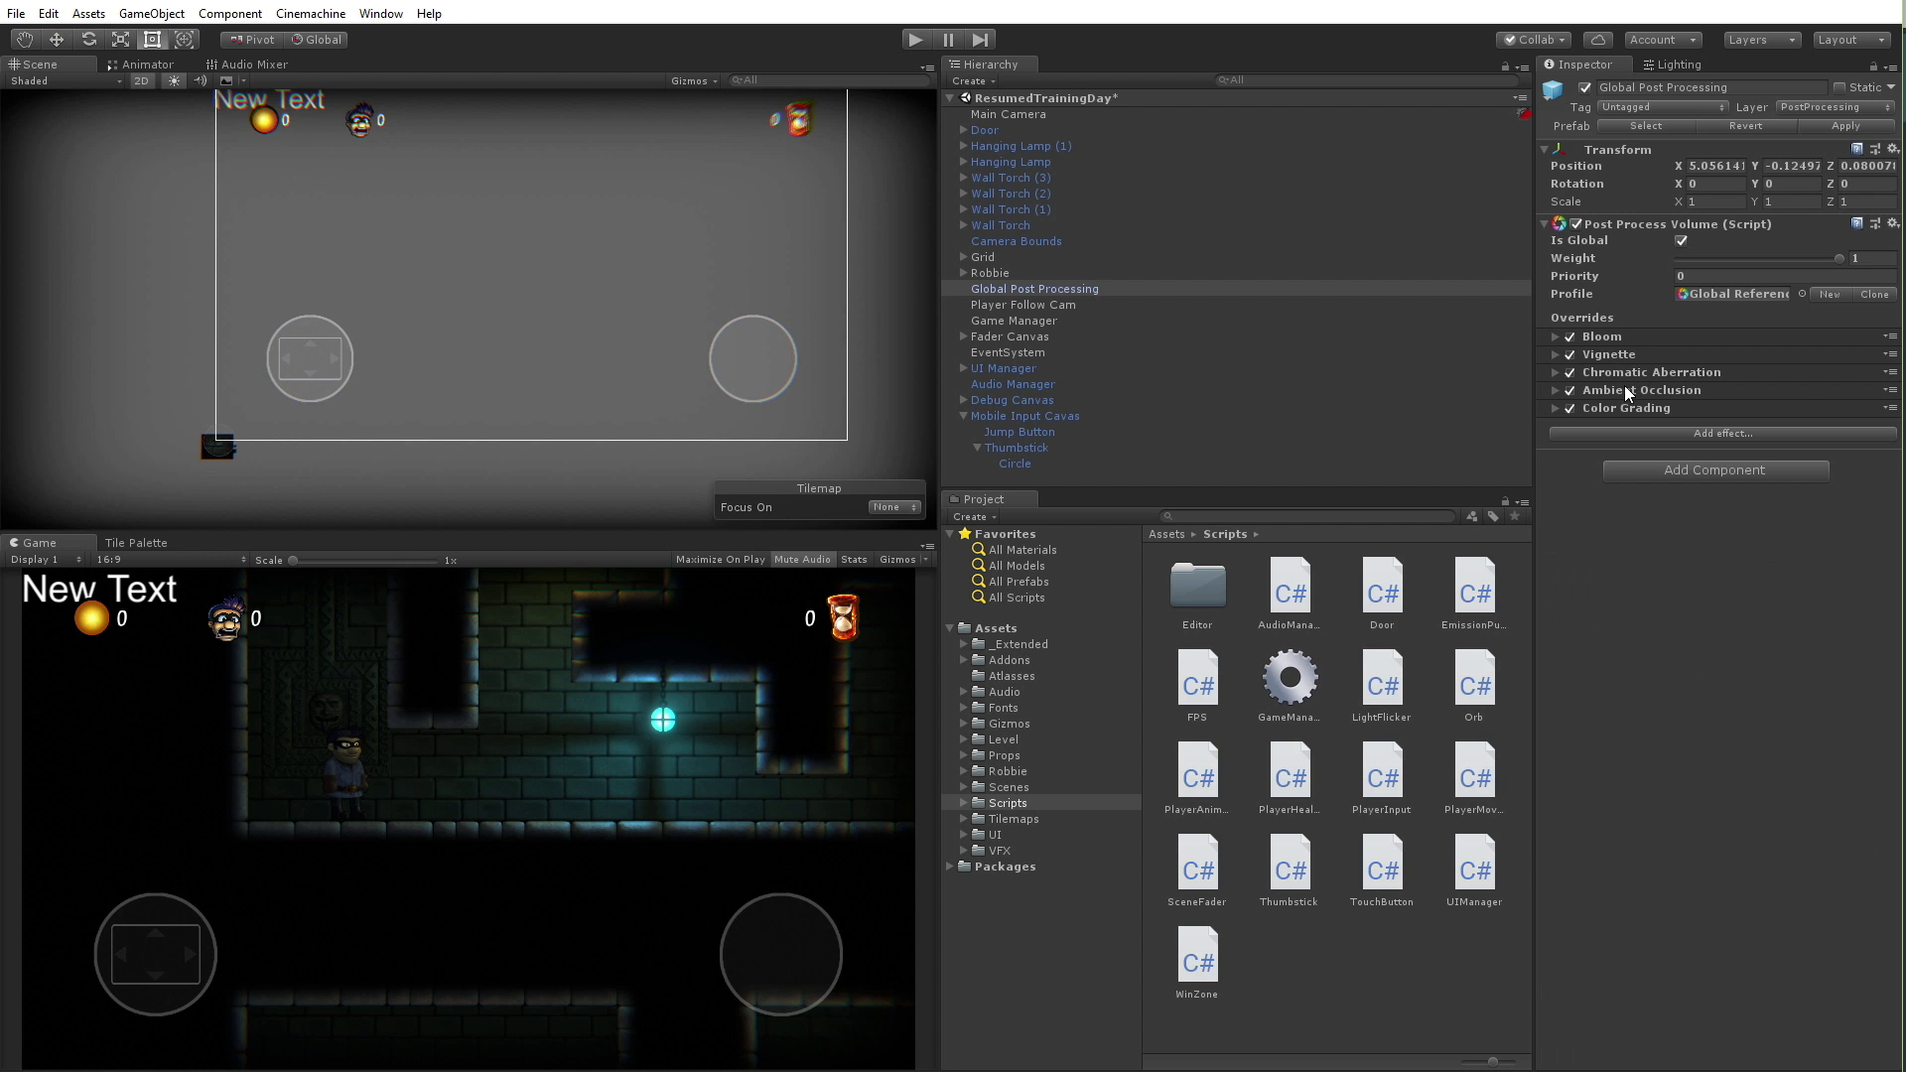
{"action": "left_click", "coordinate": [1623, 389]}
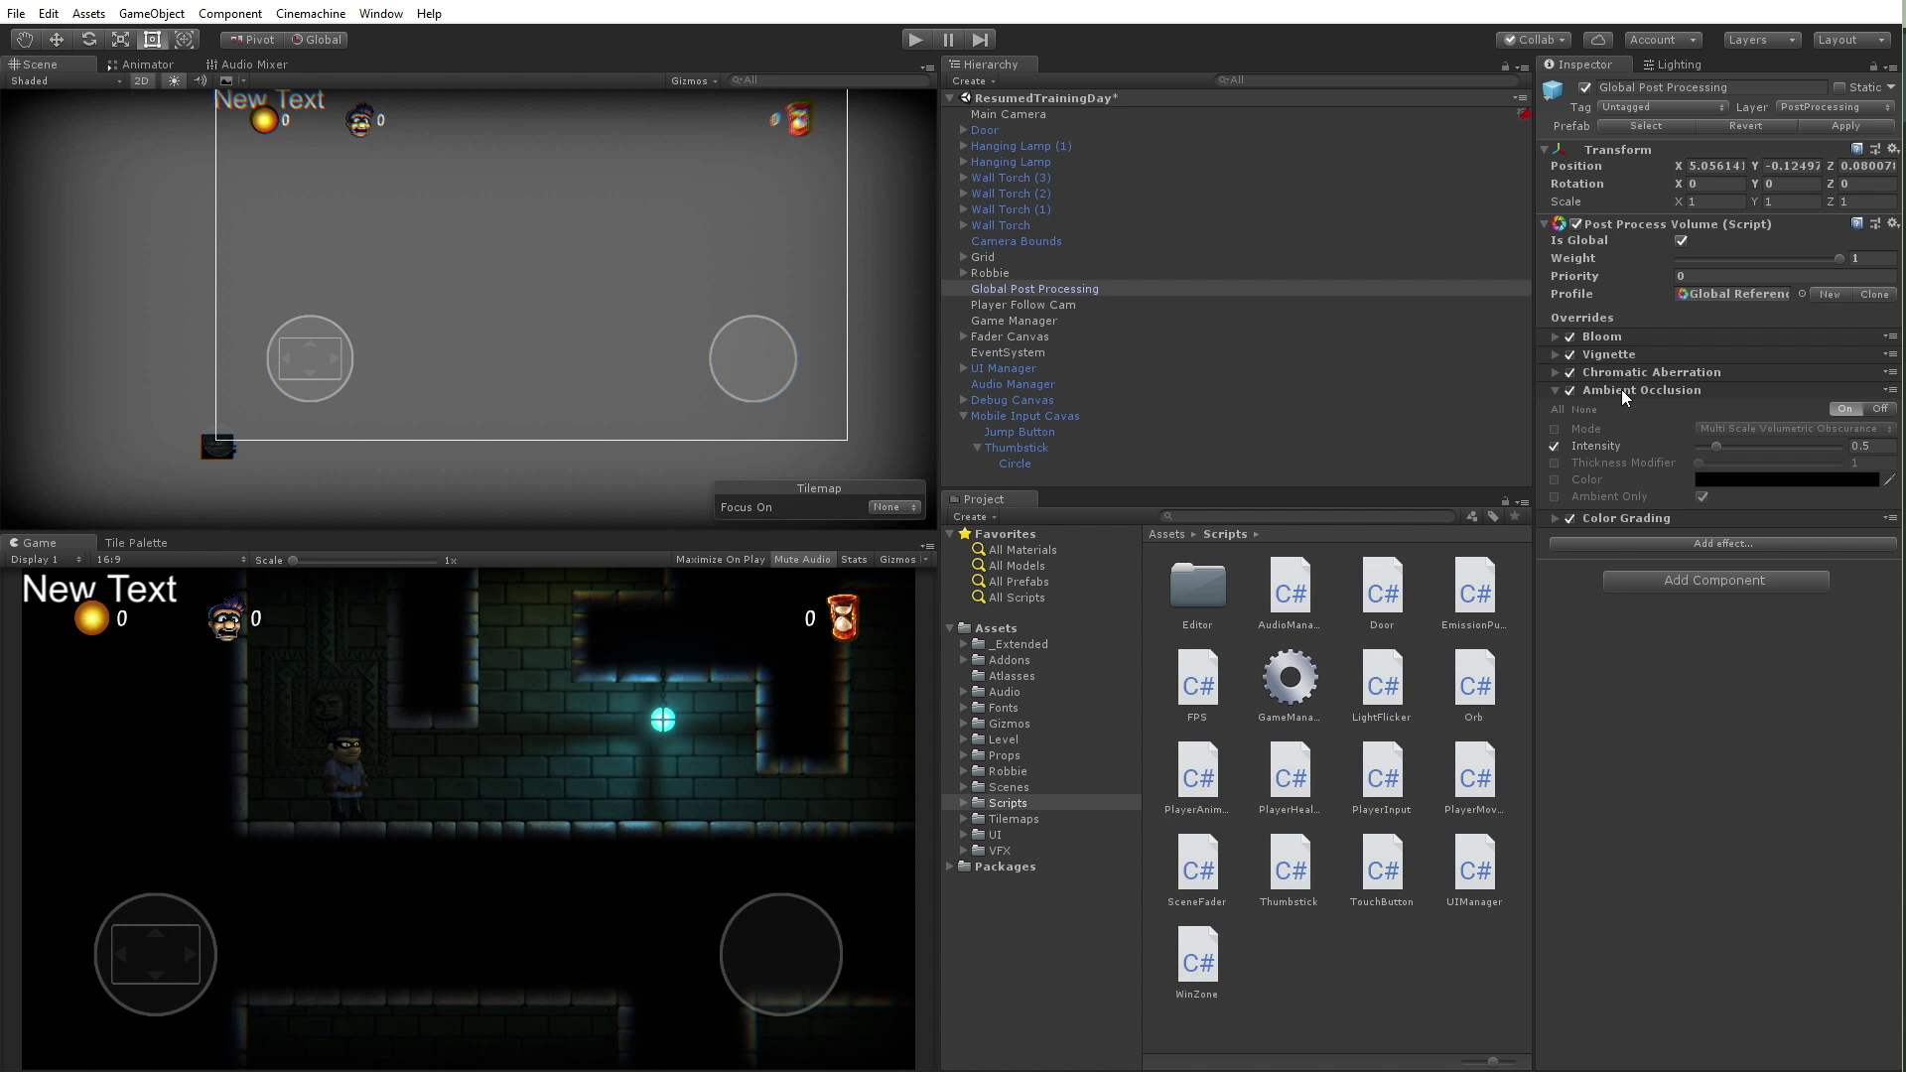
{"action": "left_click", "coordinate": [1623, 389]}
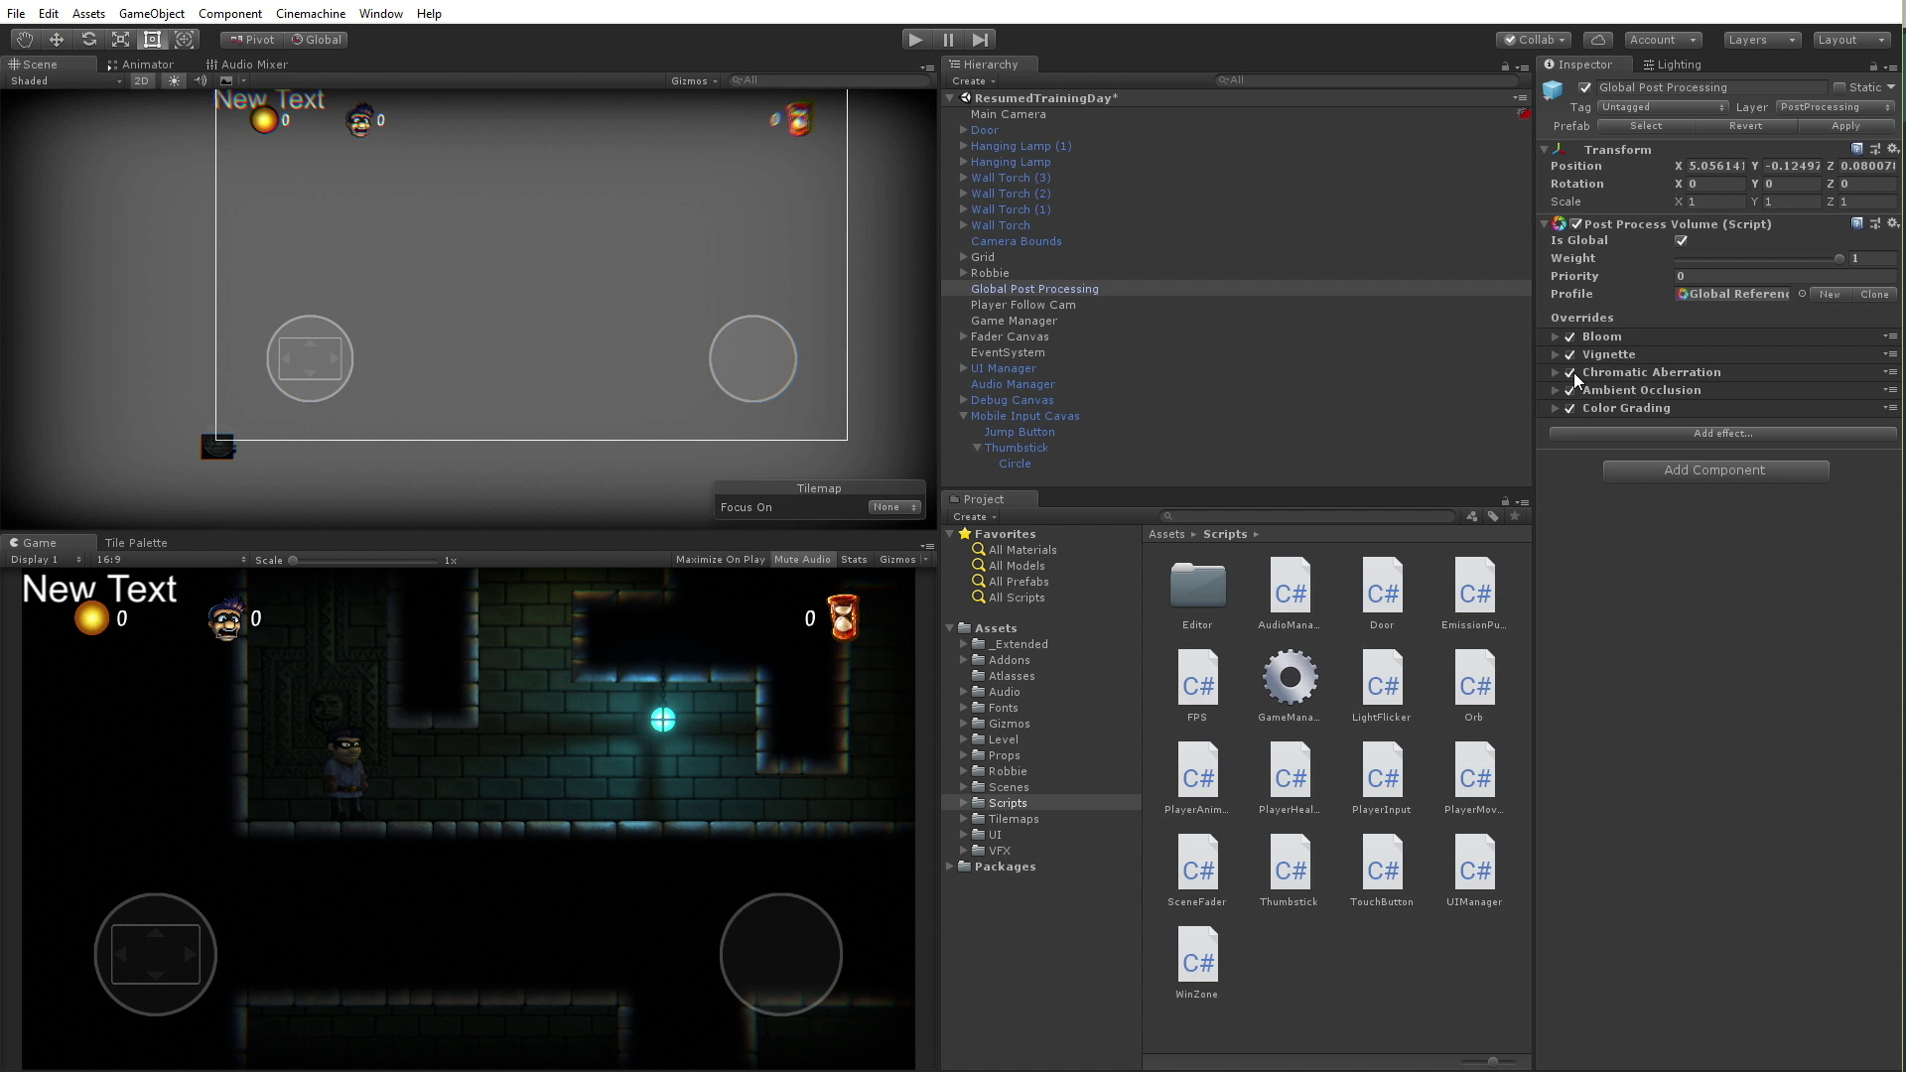
{"action": "left_click", "coordinate": [1801, 294]}
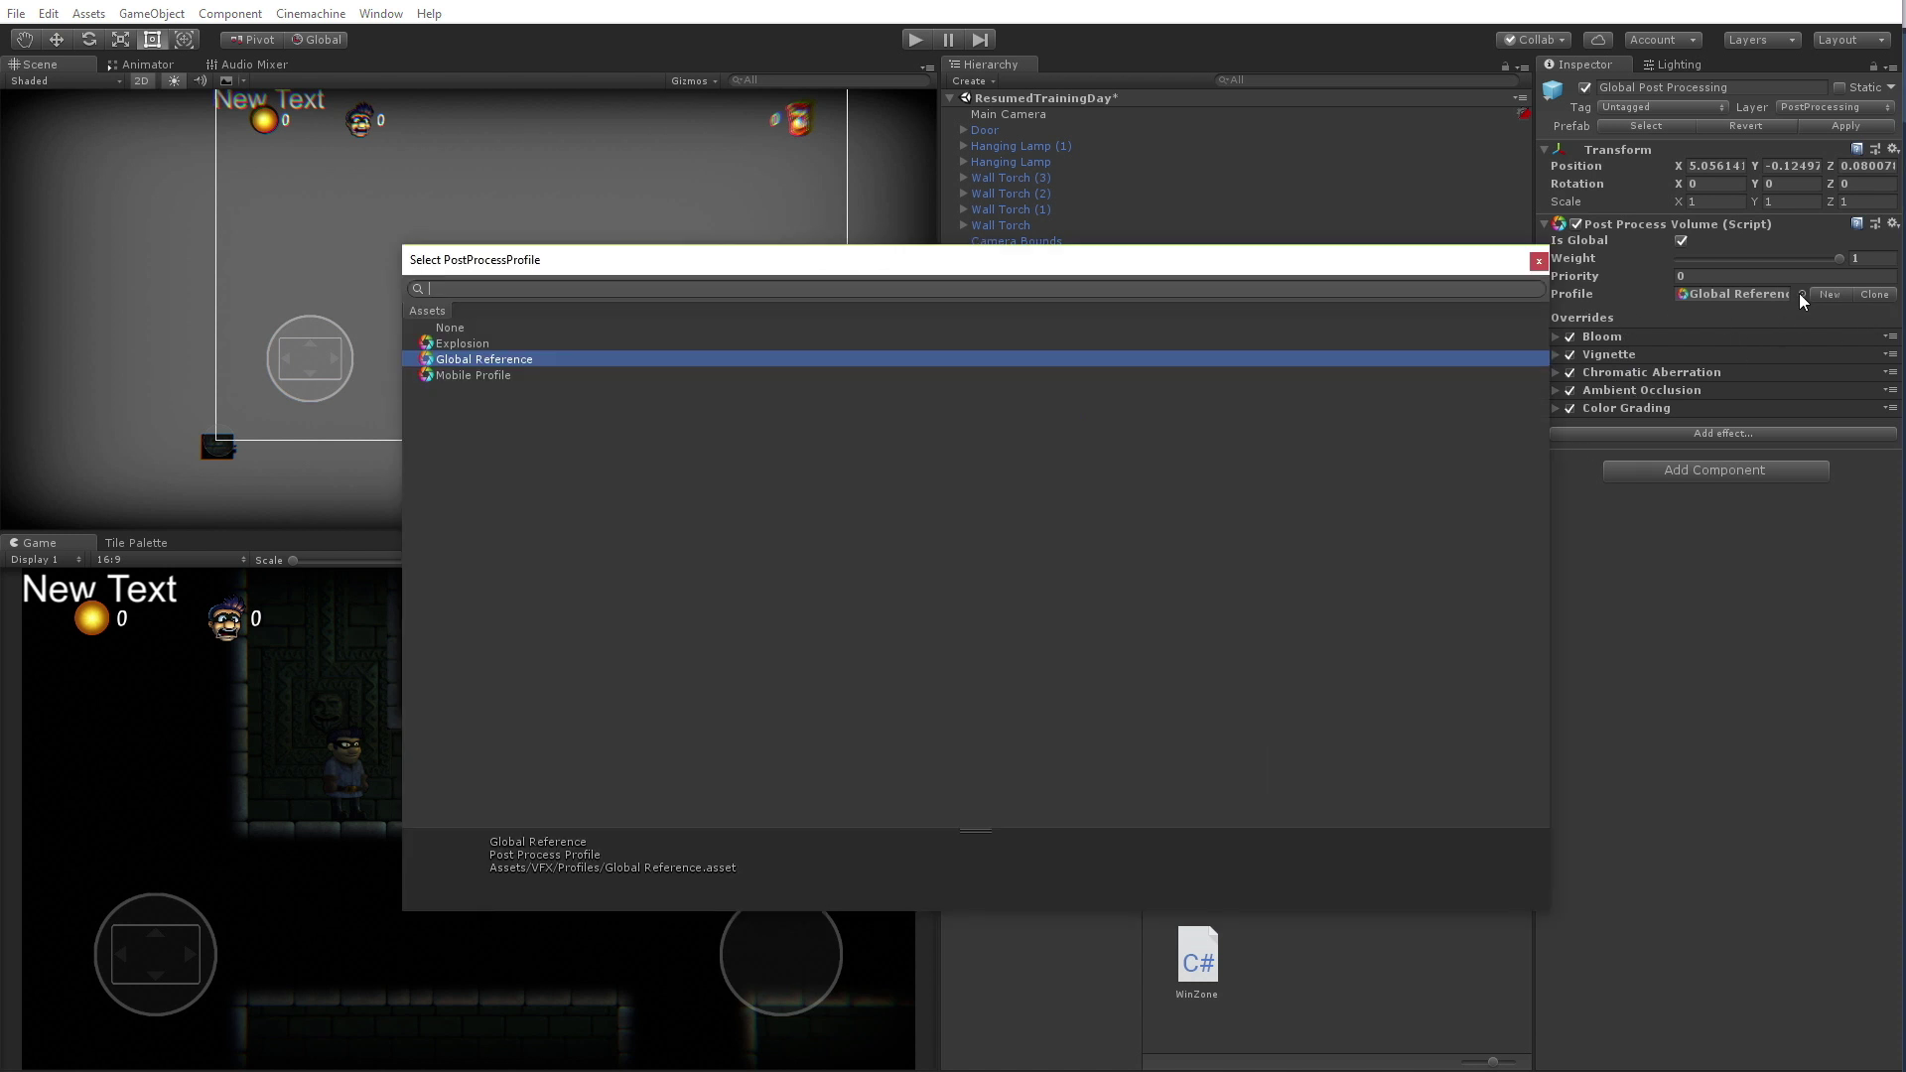
{"action": "left_click", "coordinate": [460, 375]}
{"action": "double_click", "coordinate": [472, 377]}
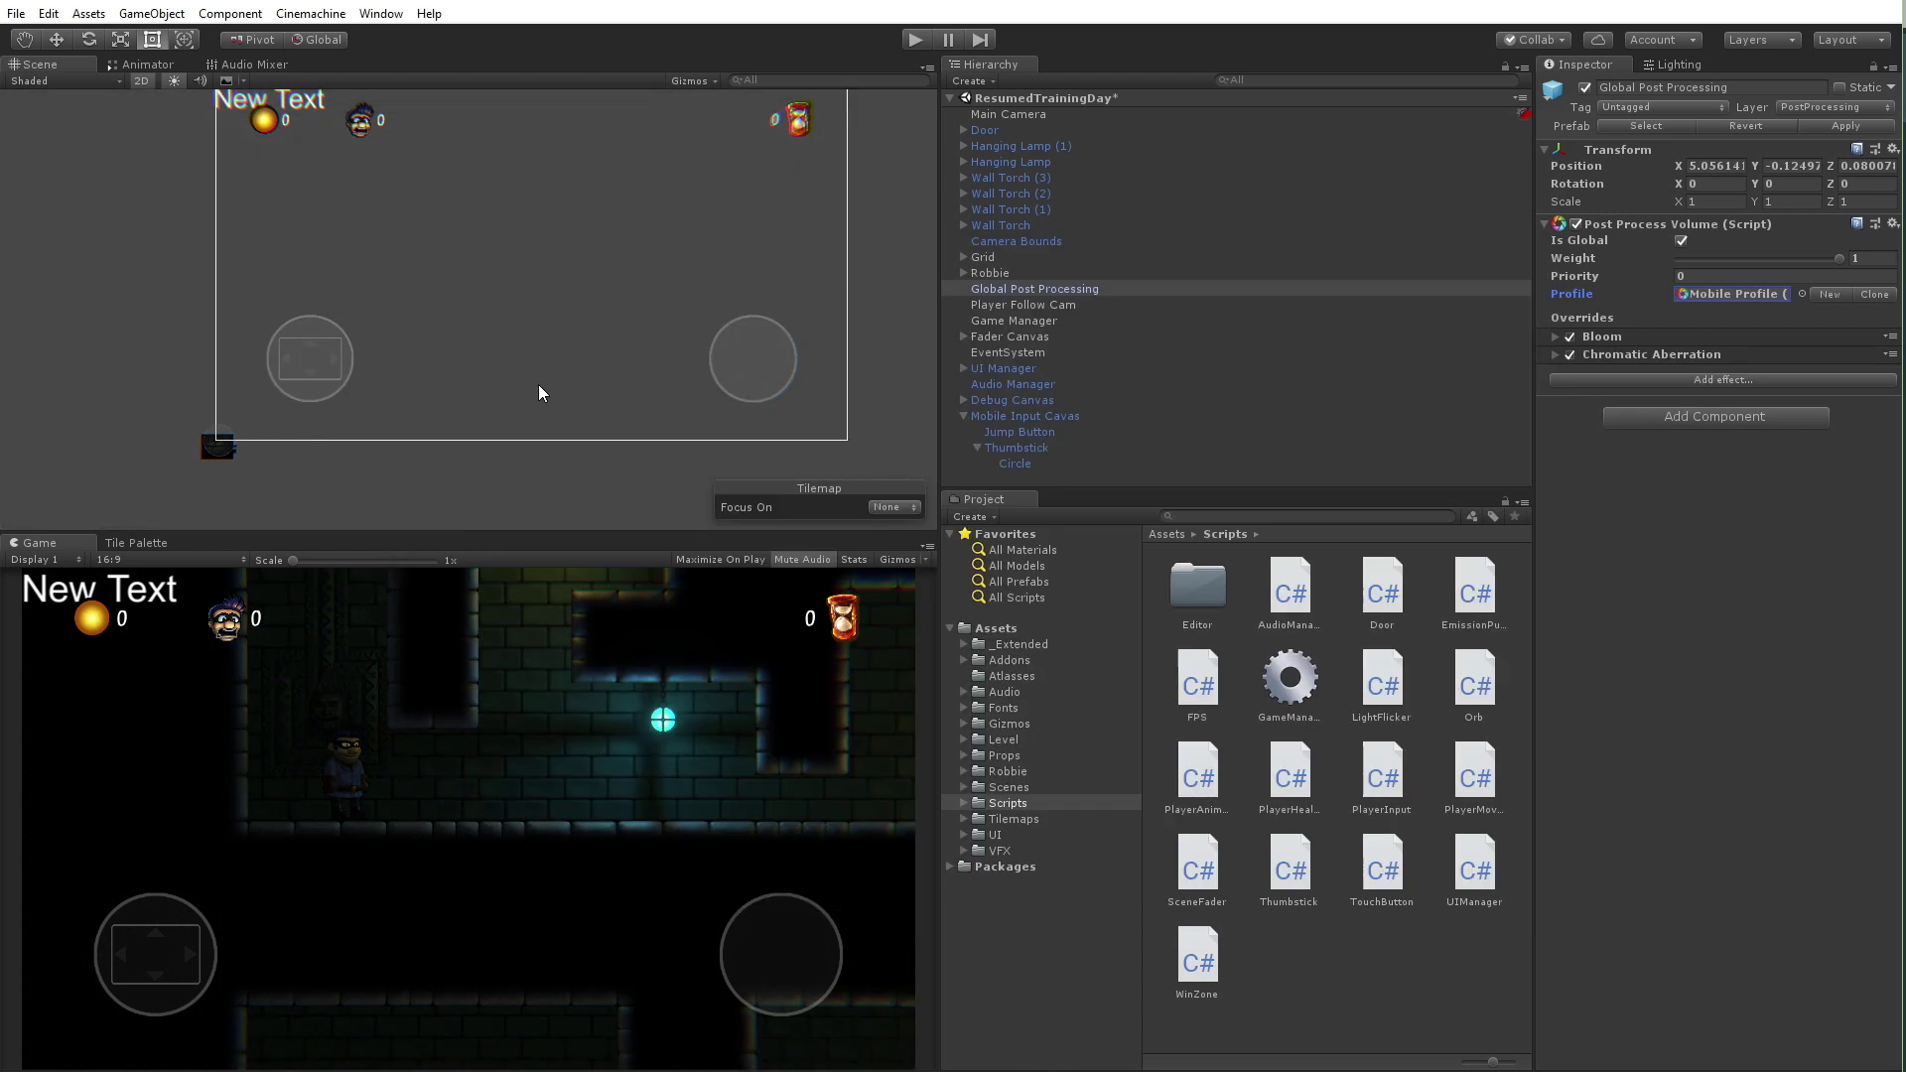
Compare Mobile Profile with Global Reference in the profile picker and assign Global Reference
{"action": "left_click", "coordinate": [1801, 293]}
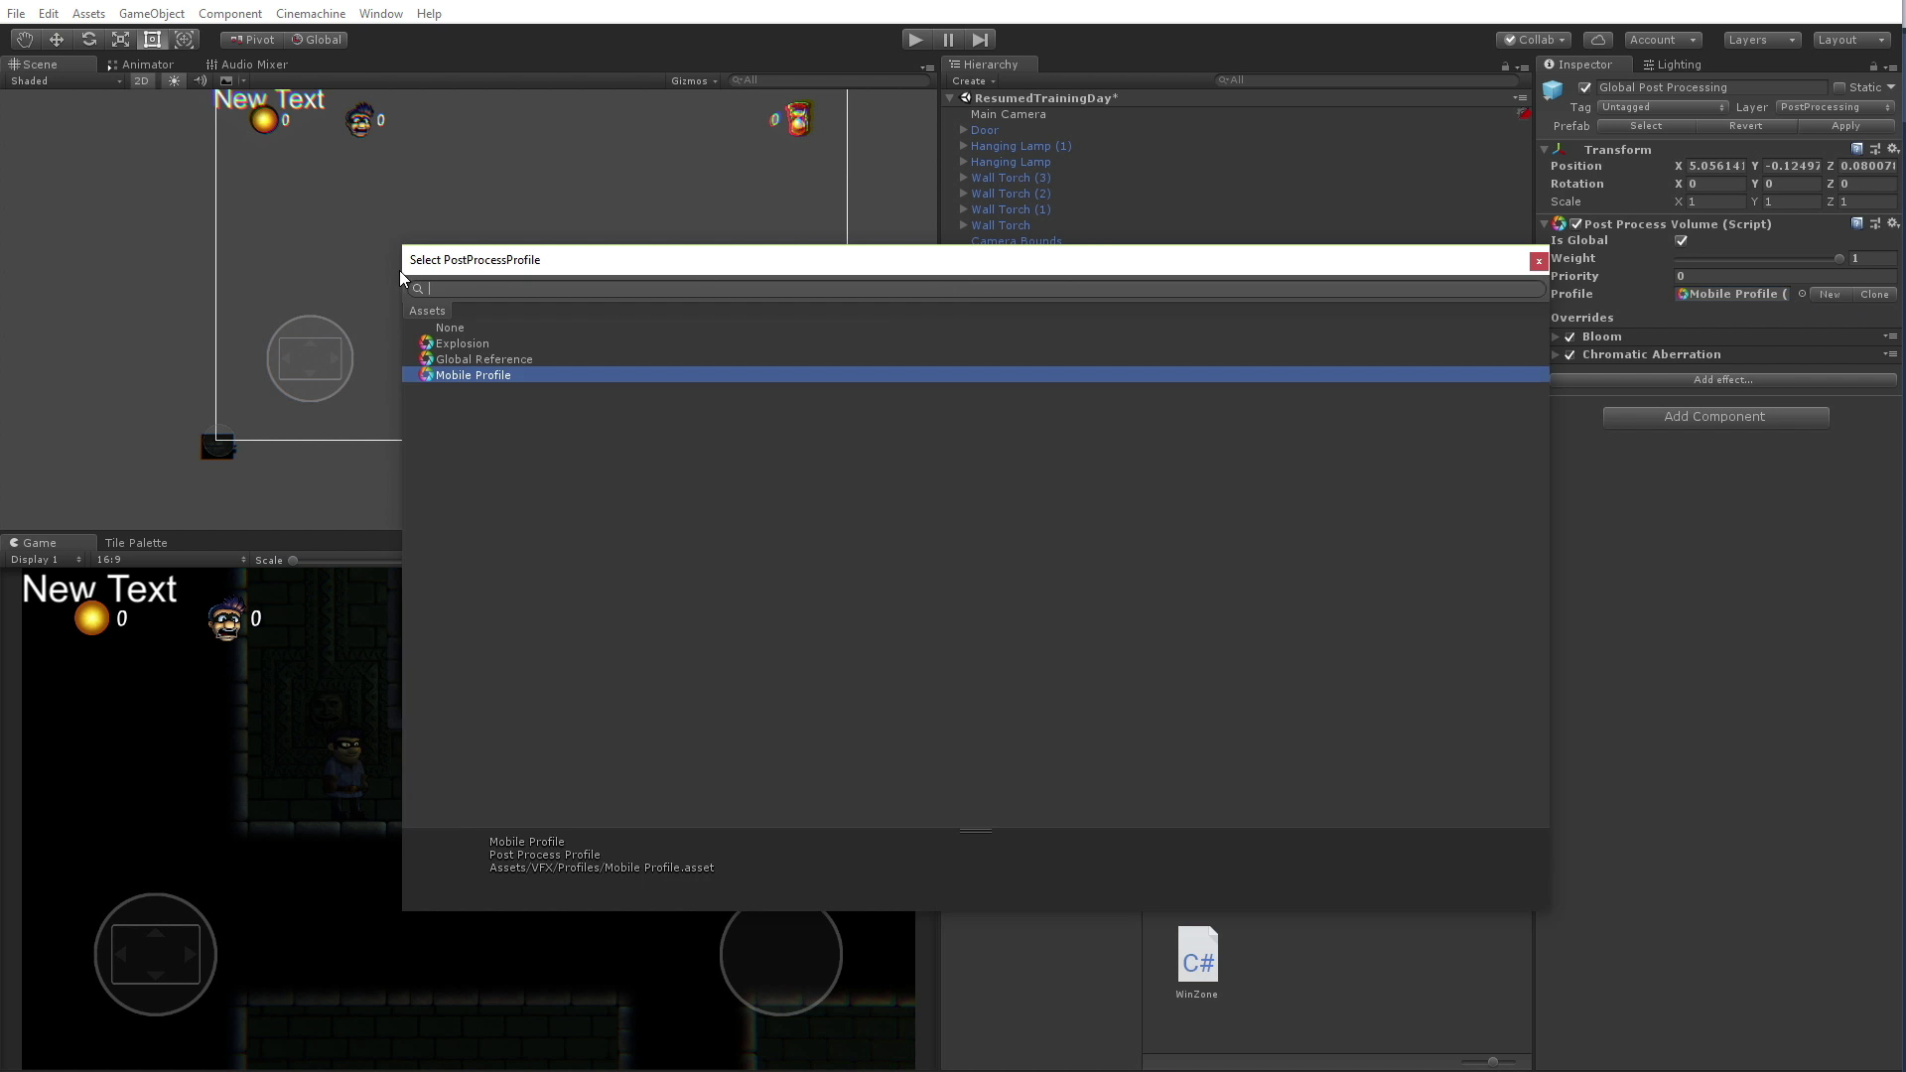
{"action": "left_click_drag", "start_coordinate": [402, 268], "coordinate": [849, 302]}
{"action": "left_click_drag", "start_coordinate": [1041, 259], "coordinate": [1274, 245]}
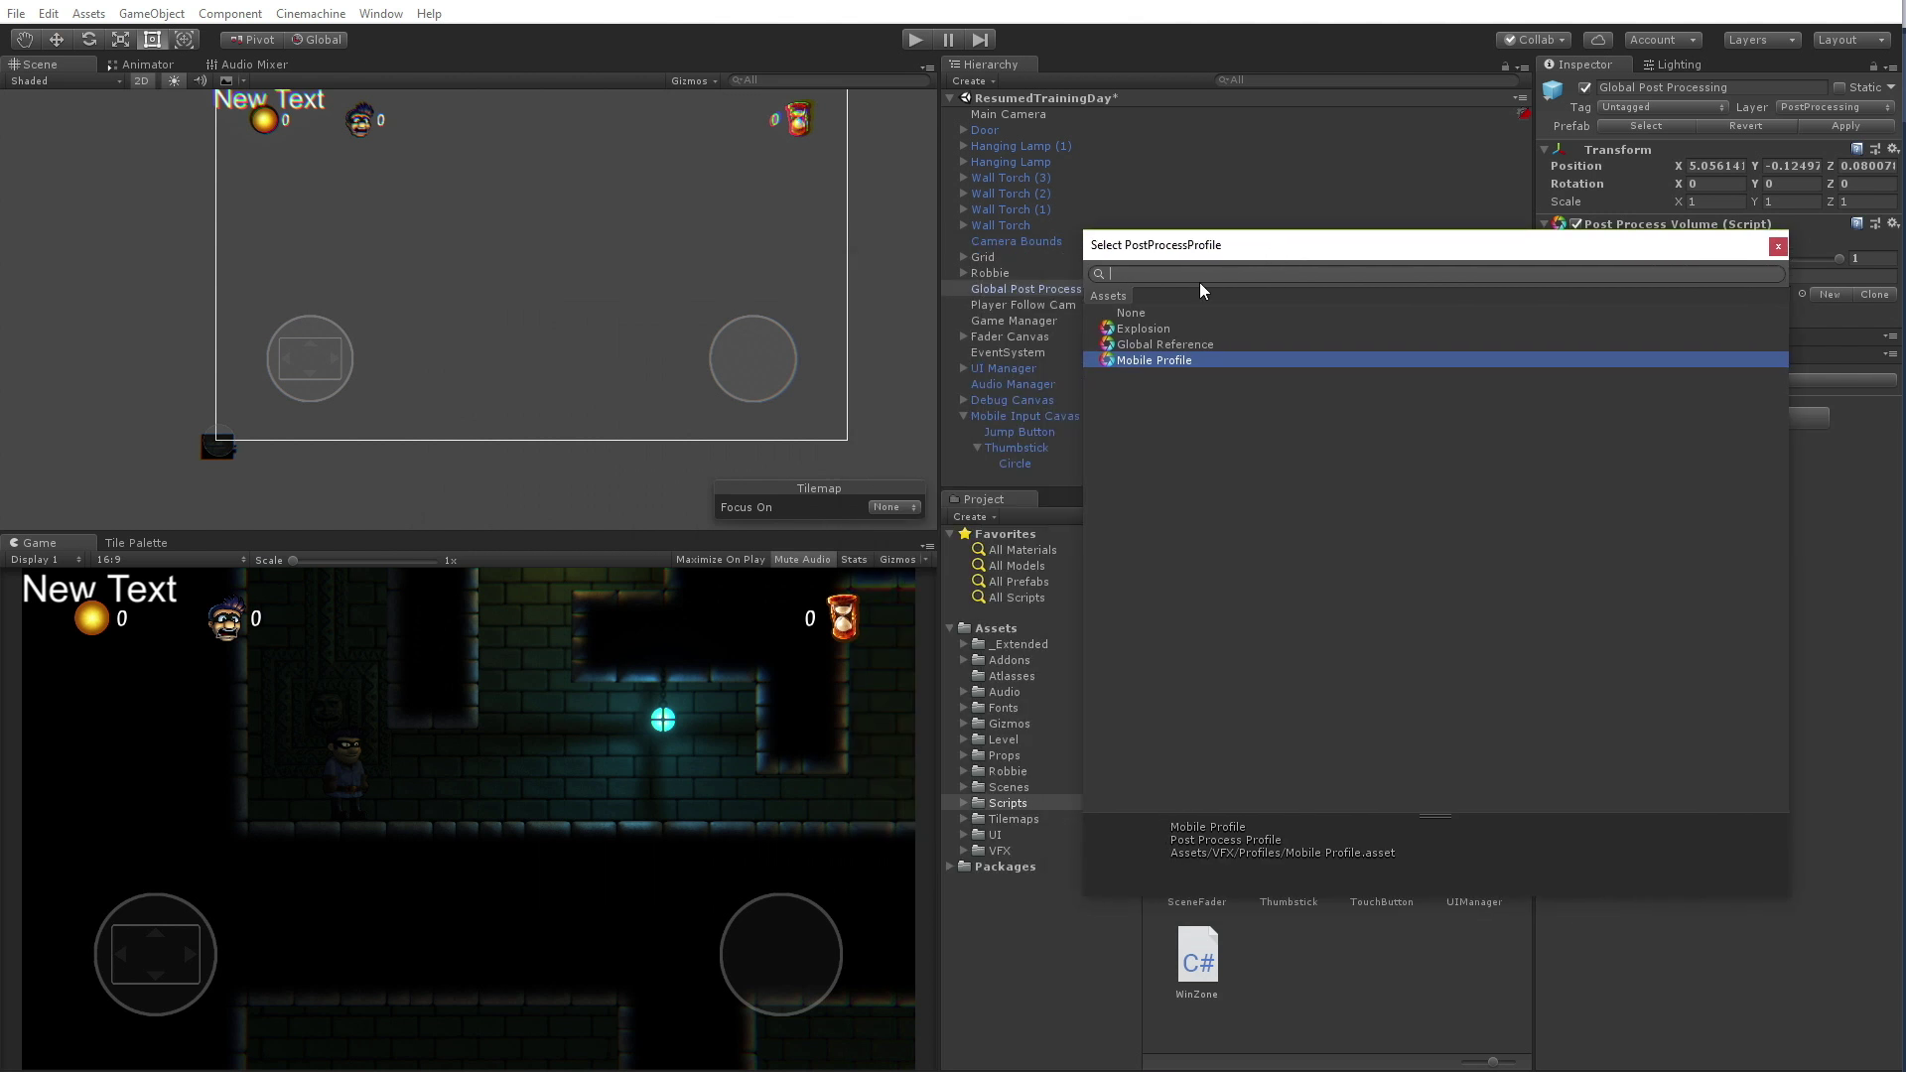
{"action": "left_click", "coordinate": [1177, 347]}
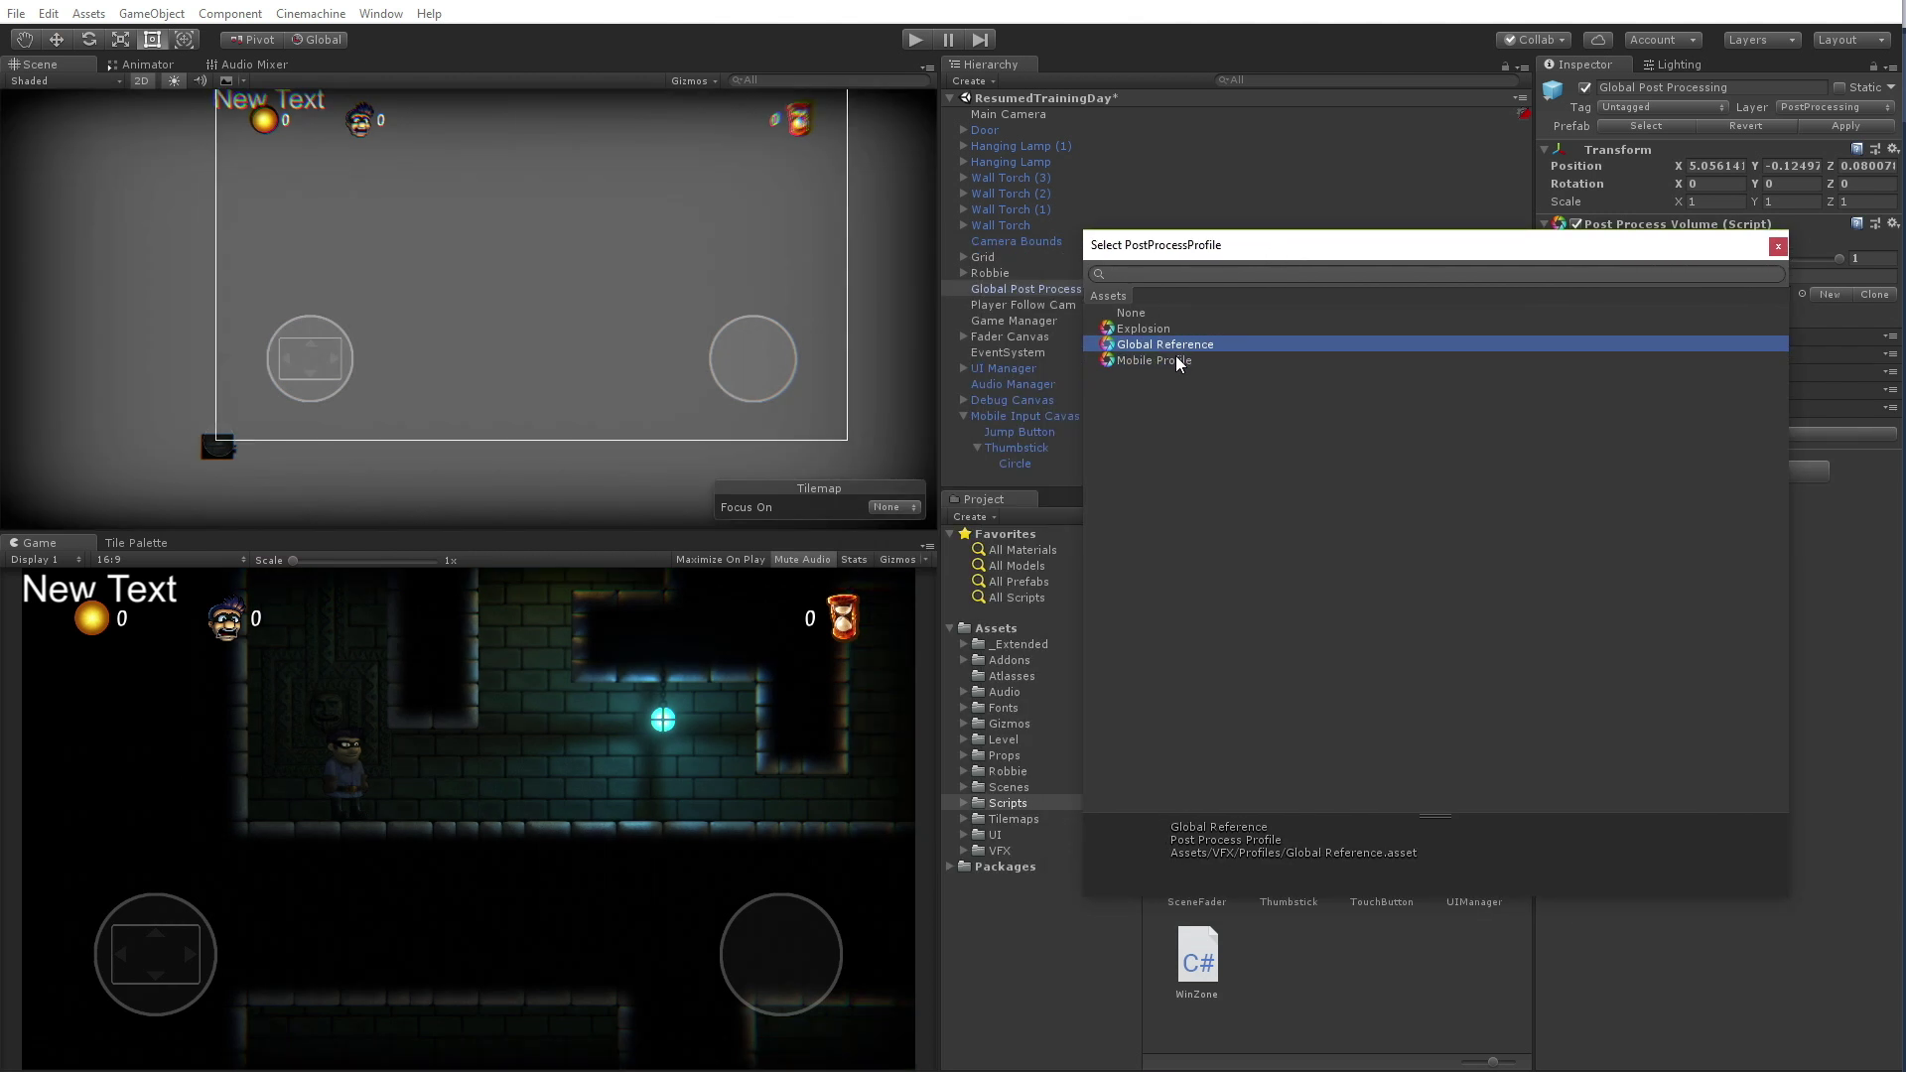
{"action": "left_click", "coordinate": [1175, 360]}
{"action": "left_click", "coordinate": [1175, 343]}
{"action": "left_click", "coordinate": [1176, 360]}
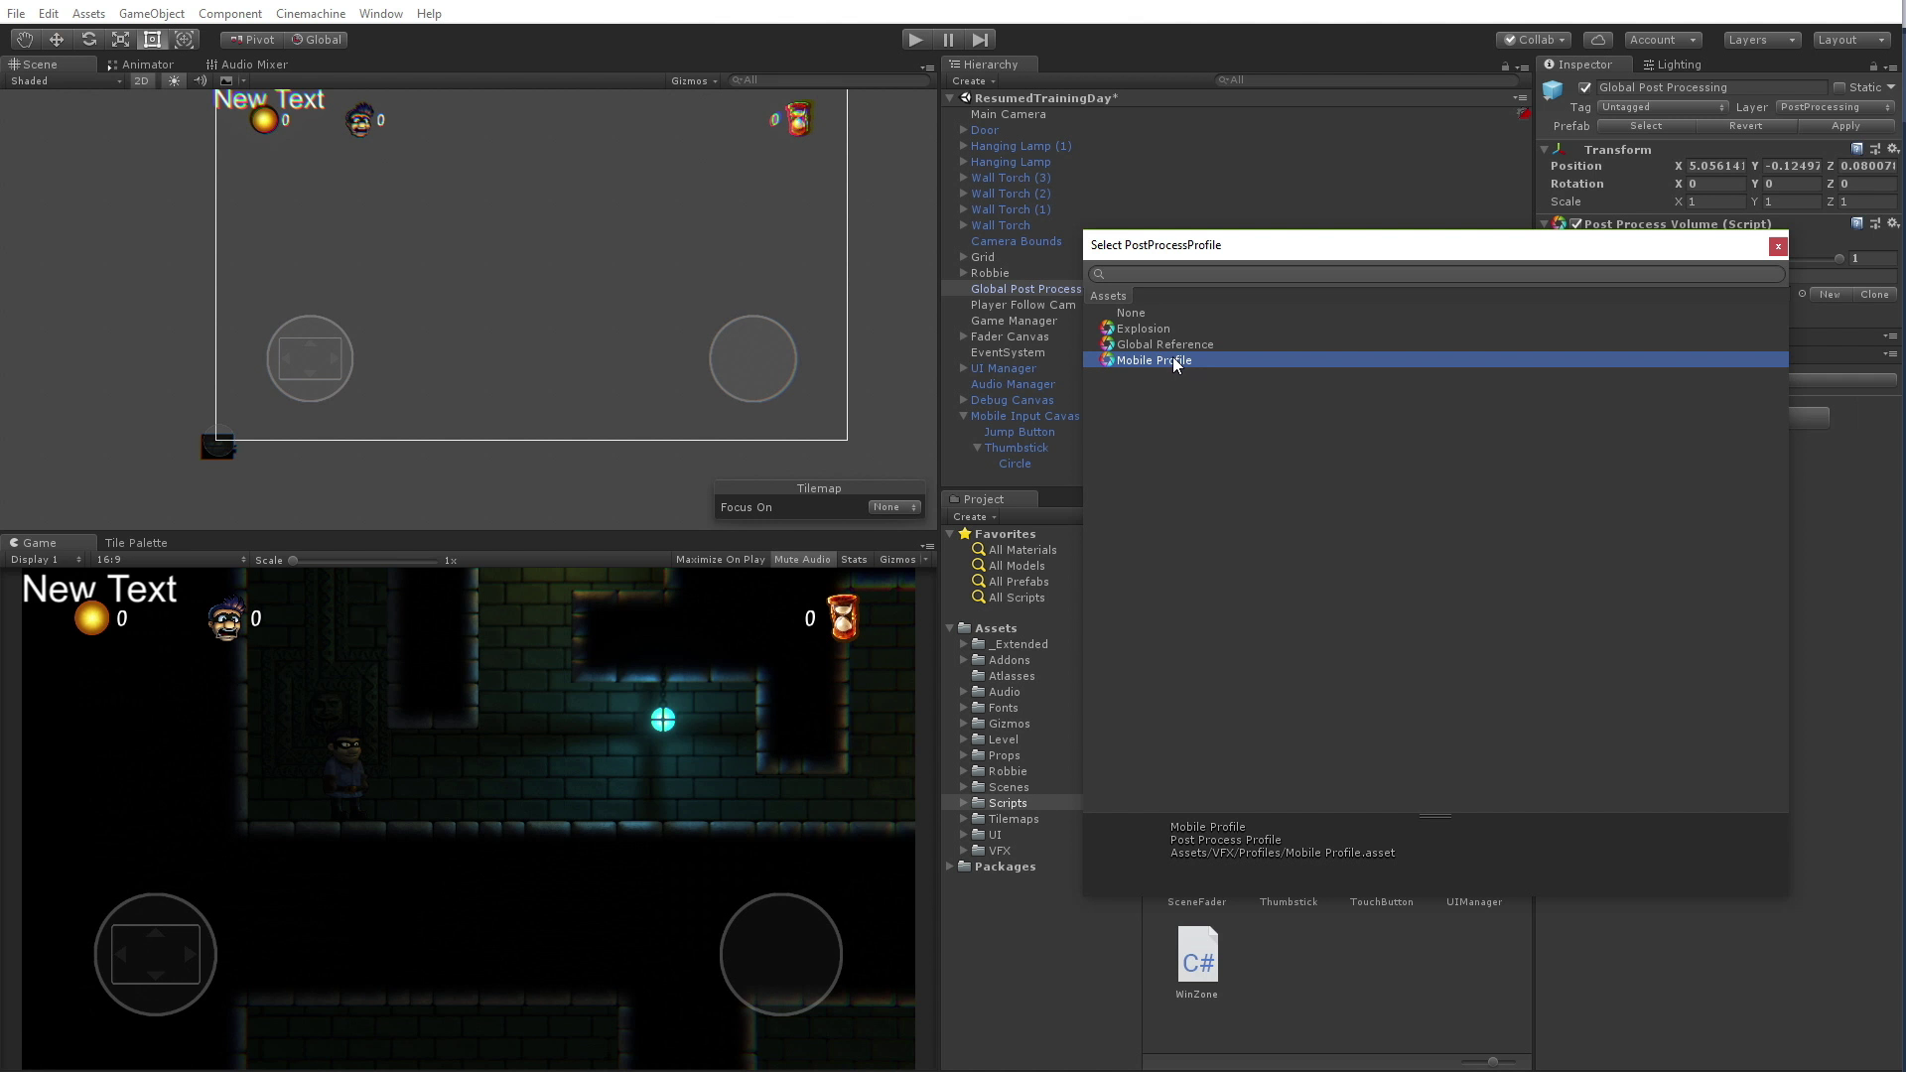
{"action": "left_click", "coordinate": [1176, 344]}
{"action": "left_click", "coordinate": [1176, 360]}
{"action": "left_click_drag", "start_coordinate": [1417, 256], "coordinate": [1045, 245]}
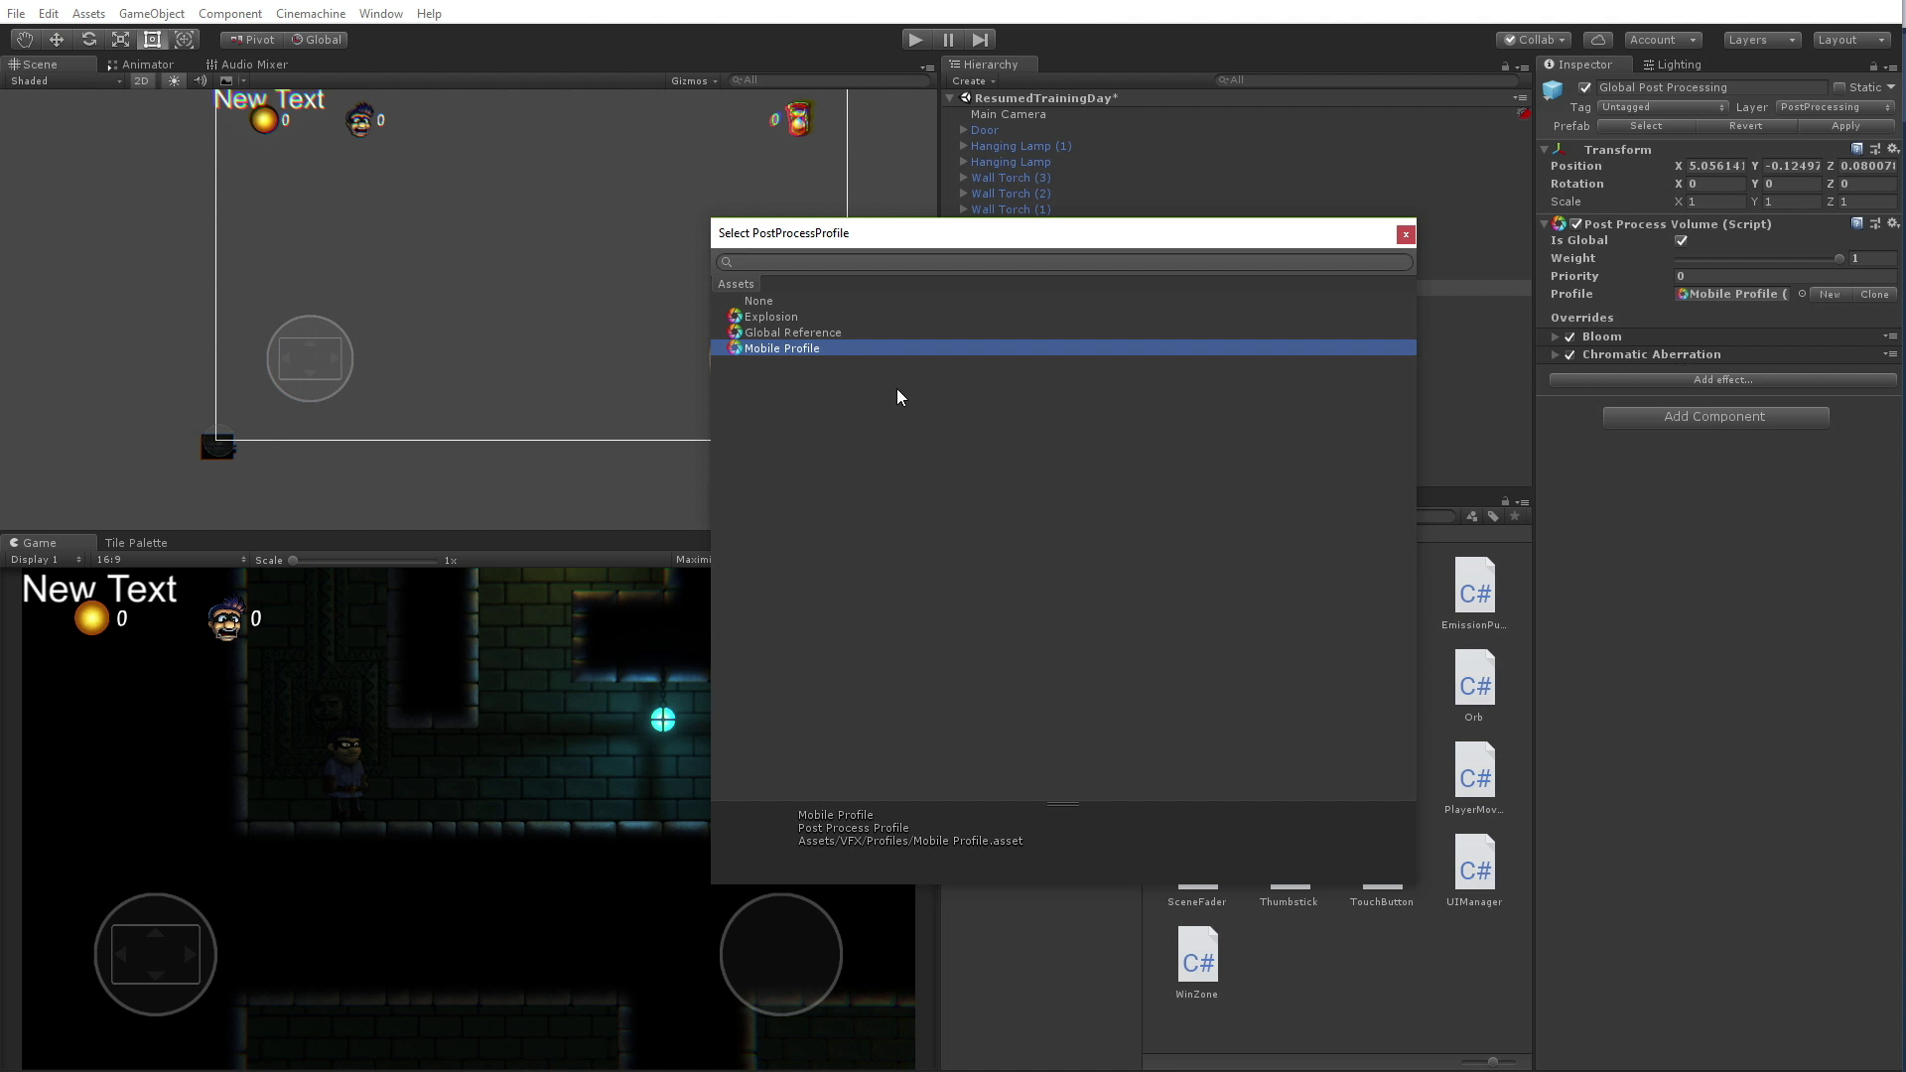
{"action": "left_click", "coordinate": [790, 332]}
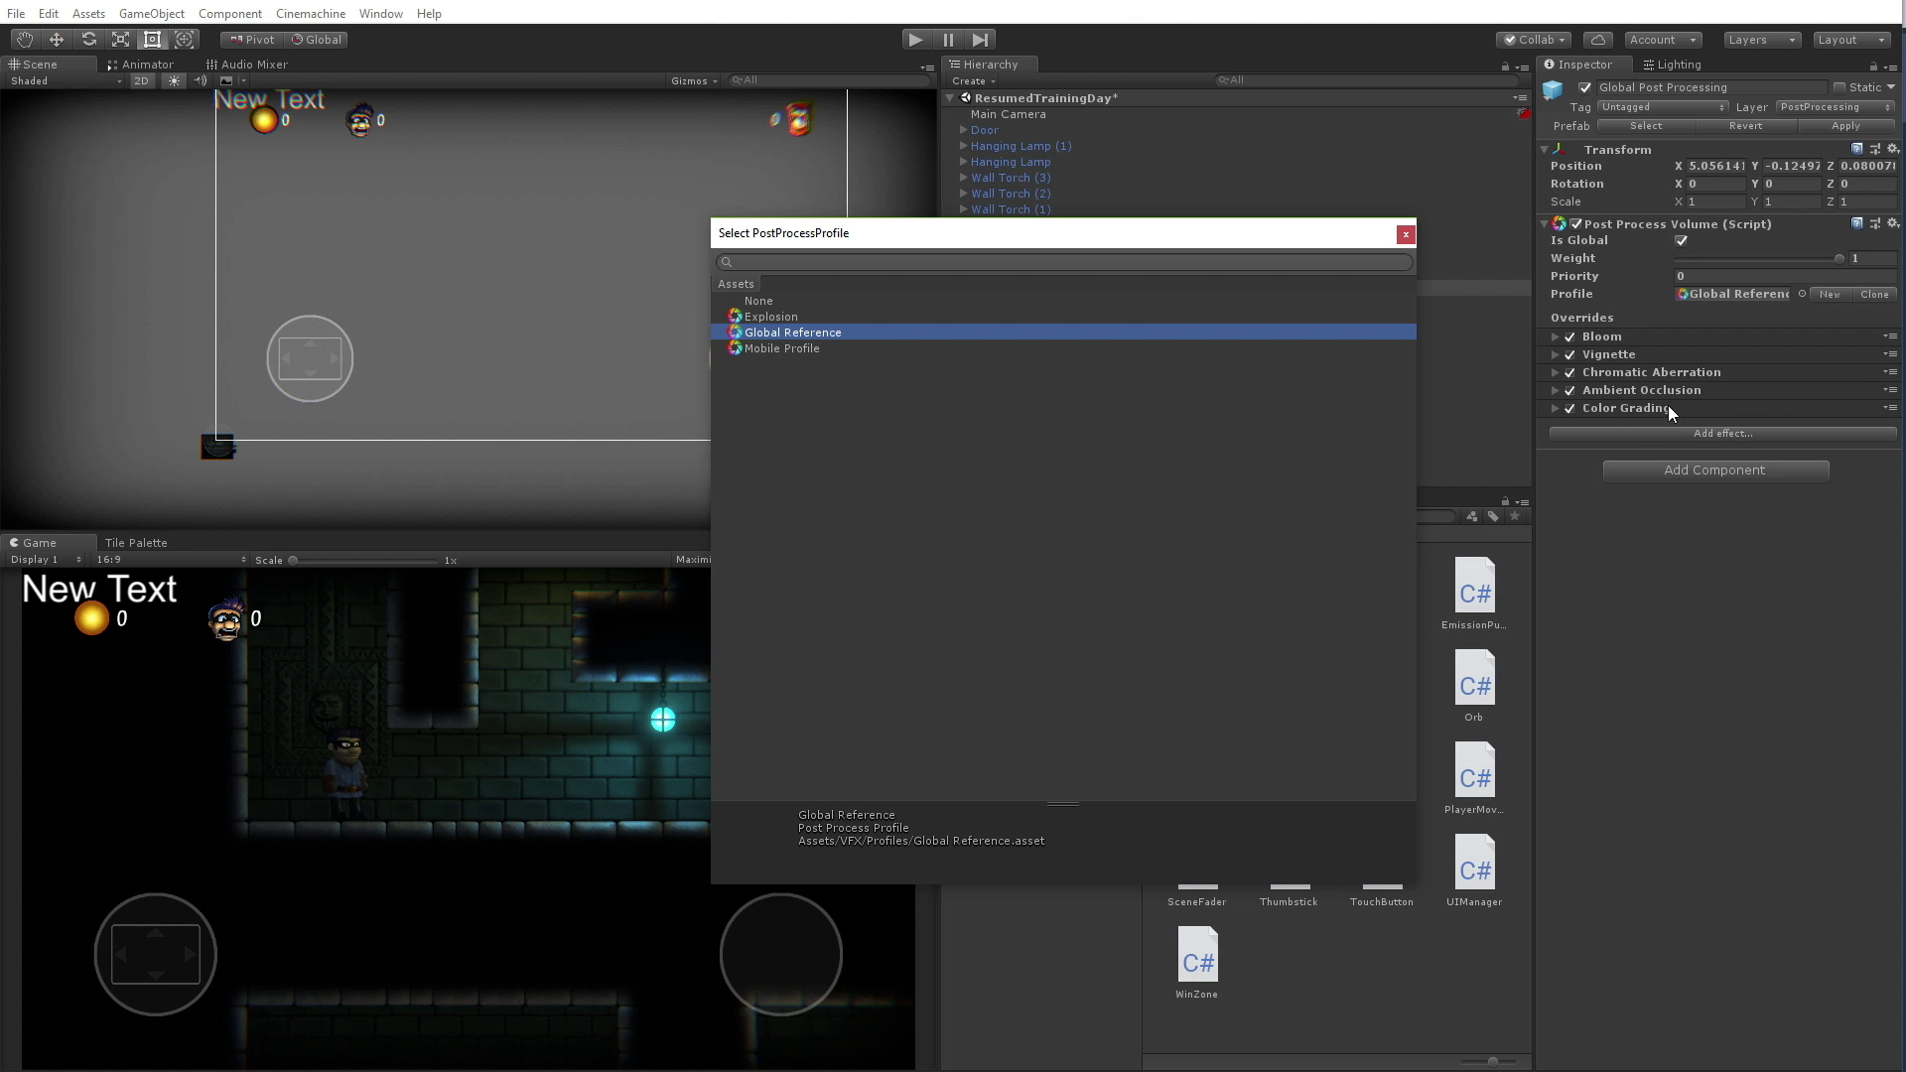
Expand Color Grading and switch the volume to Mobile Profile
{"action": "left_click", "coordinate": [1555, 409]}
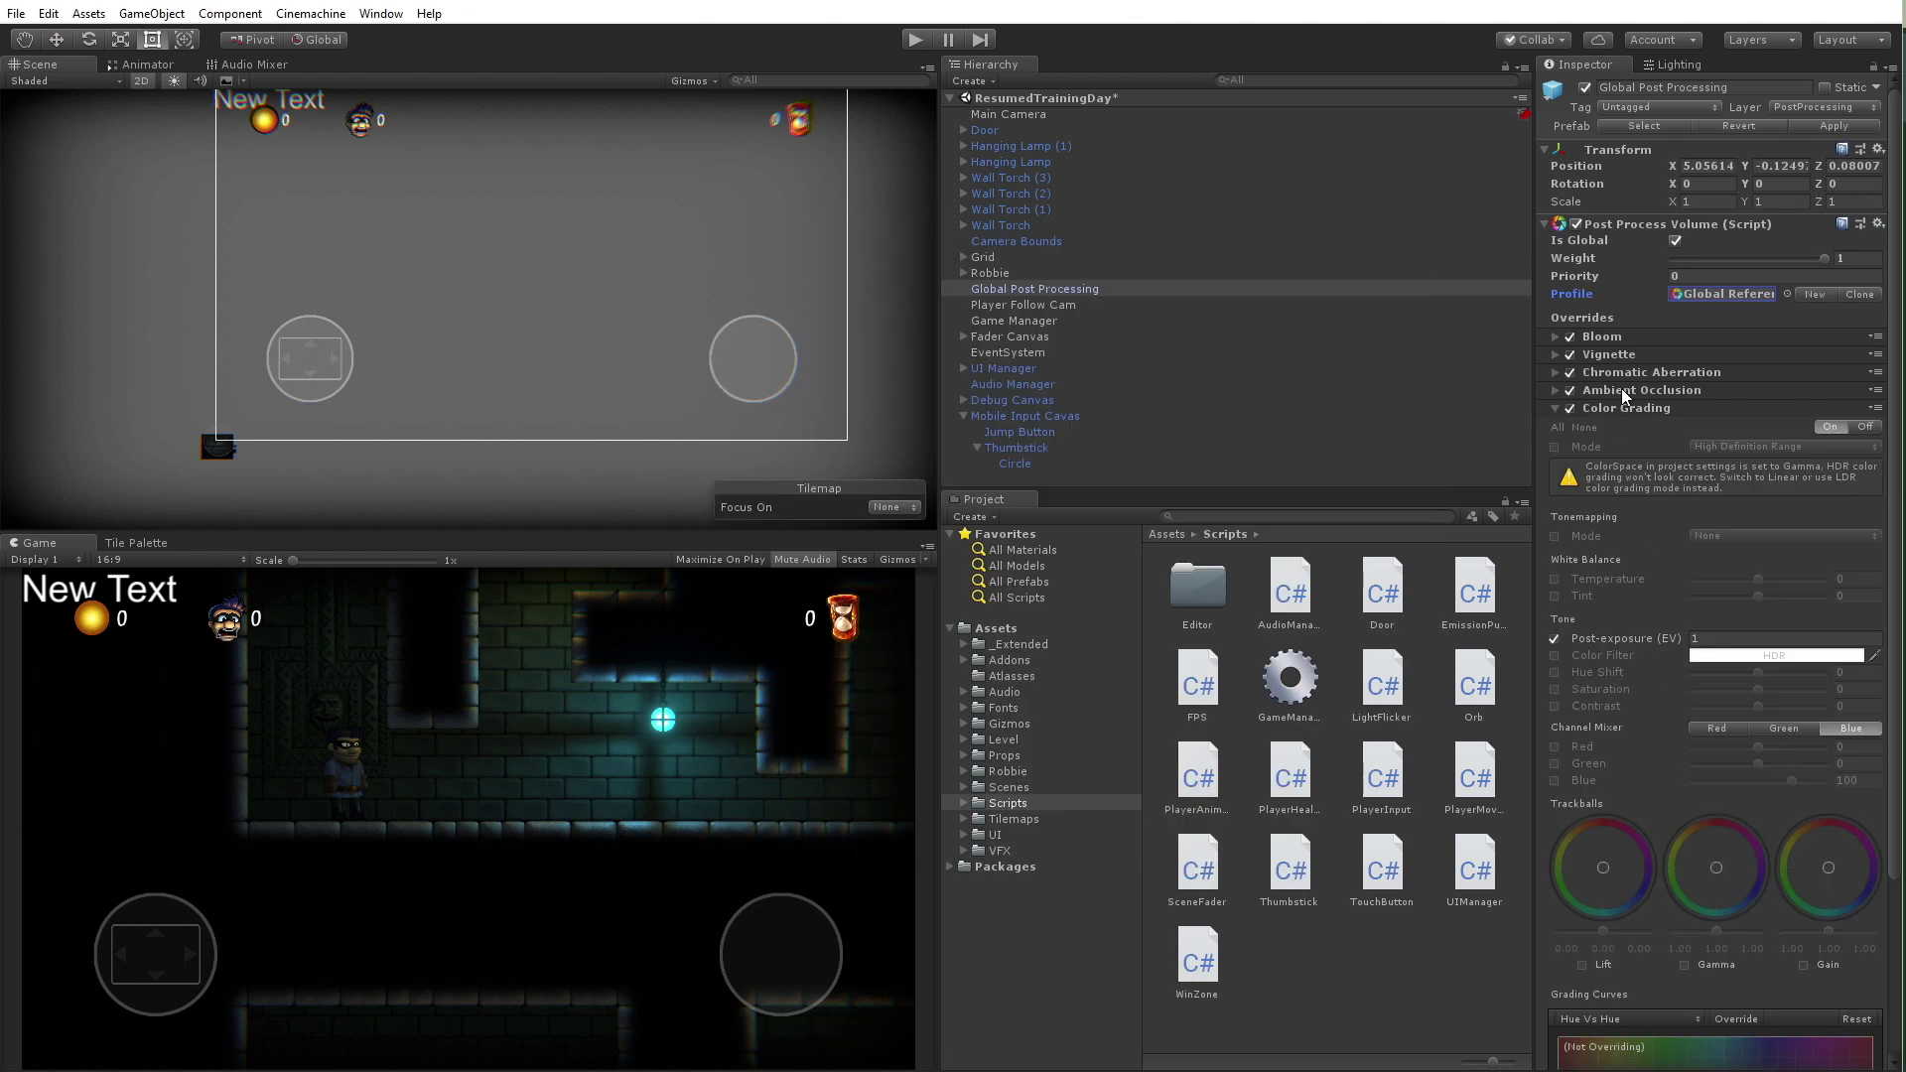
{"action": "left_click", "coordinate": [1786, 295]}
{"action": "left_click", "coordinate": [771, 350]}
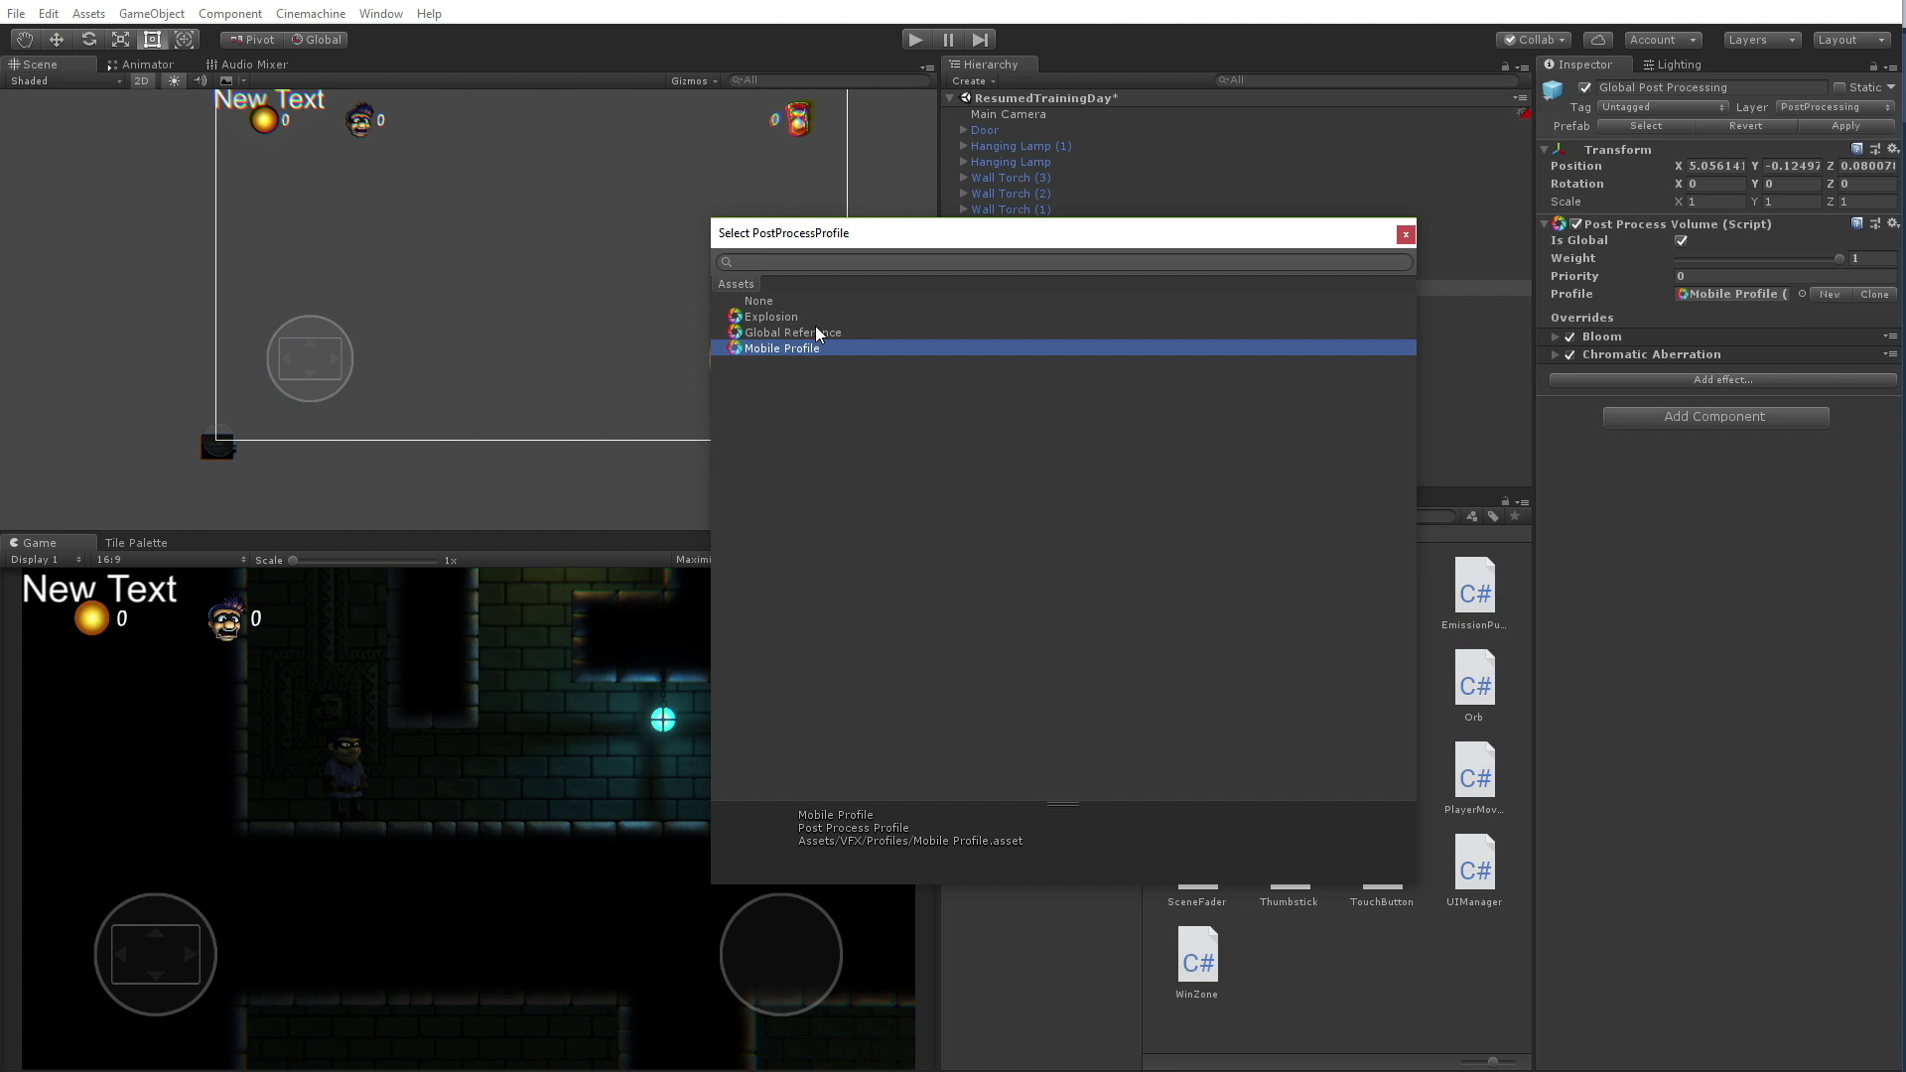
Toggle between Mobile Profile and Global Reference, settle on Global Reference and close the picker
{"action": "key", "text": "Up"}
{"action": "key", "text": "Down"}
{"action": "key", "text": "Up"}
{"action": "key", "text": "Down"}
{"action": "key", "text": "Up"}
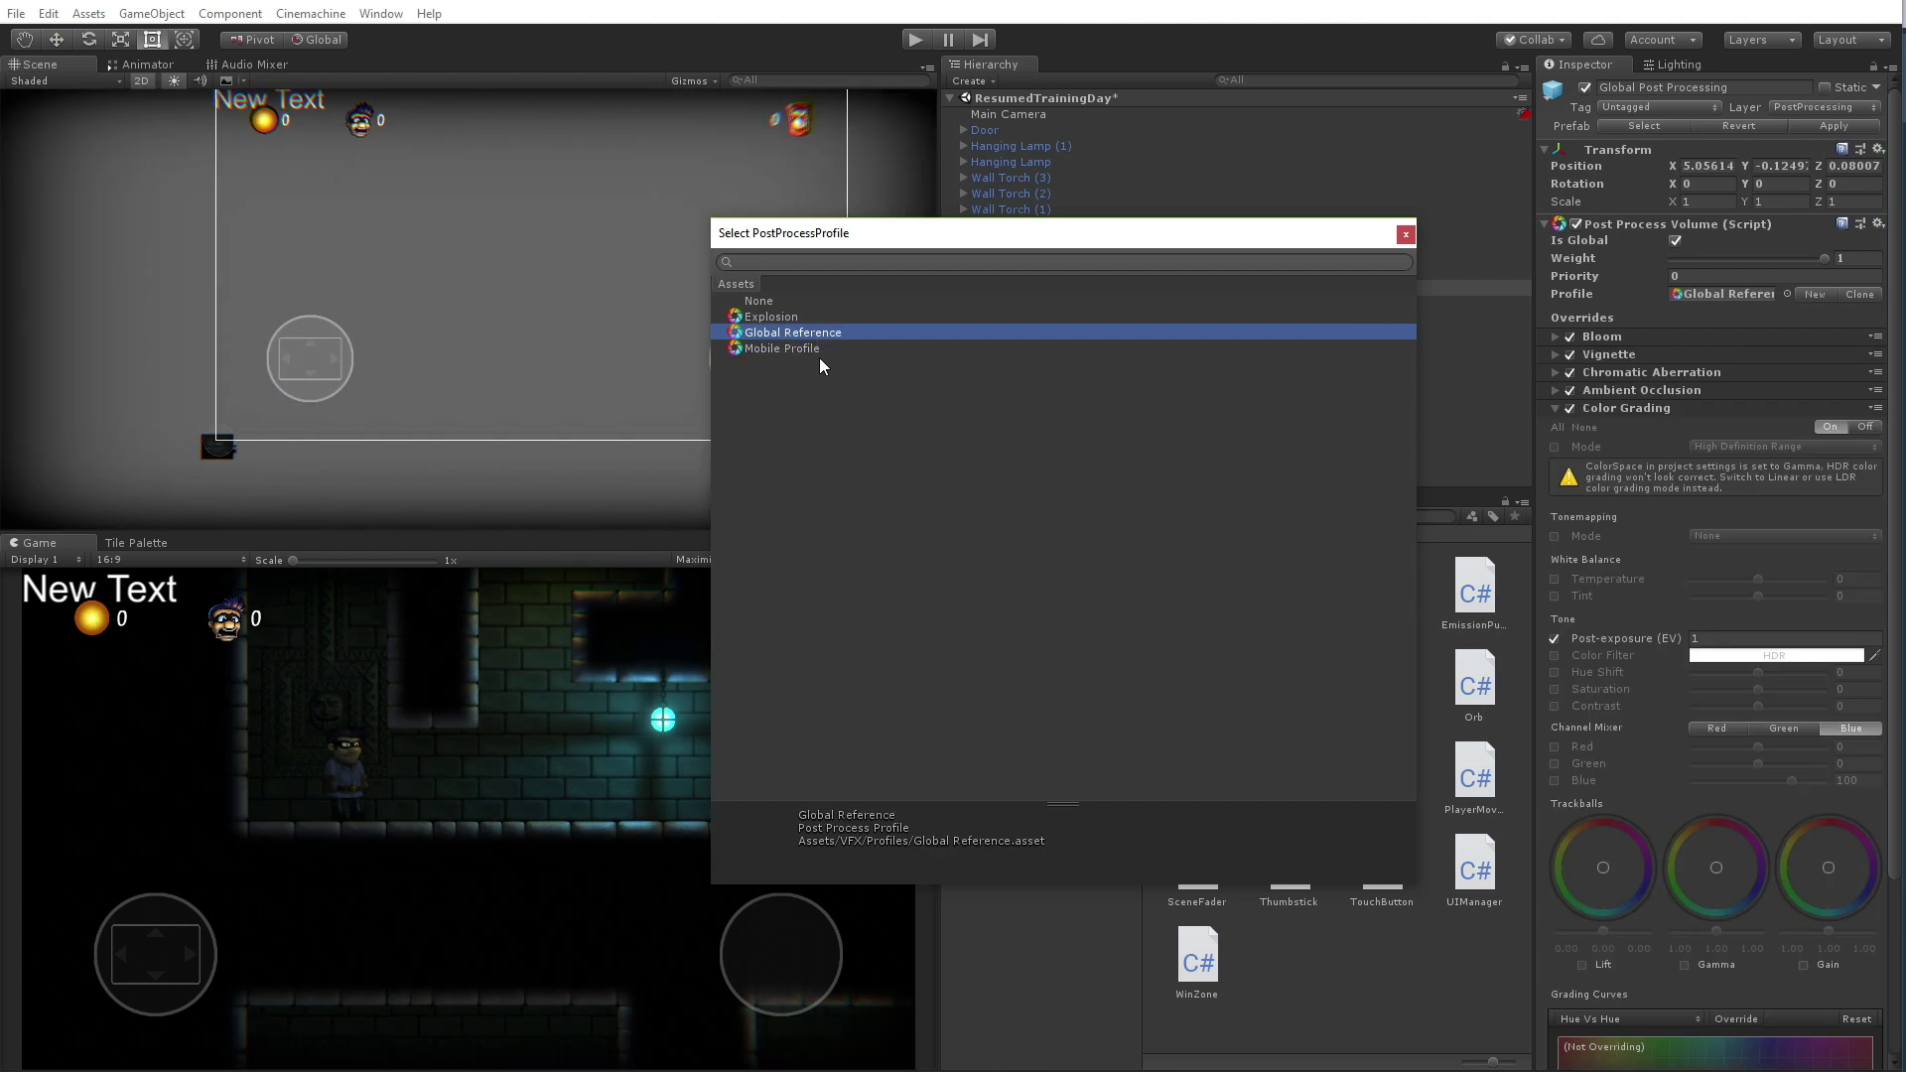
{"action": "left_click", "coordinate": [832, 351]}
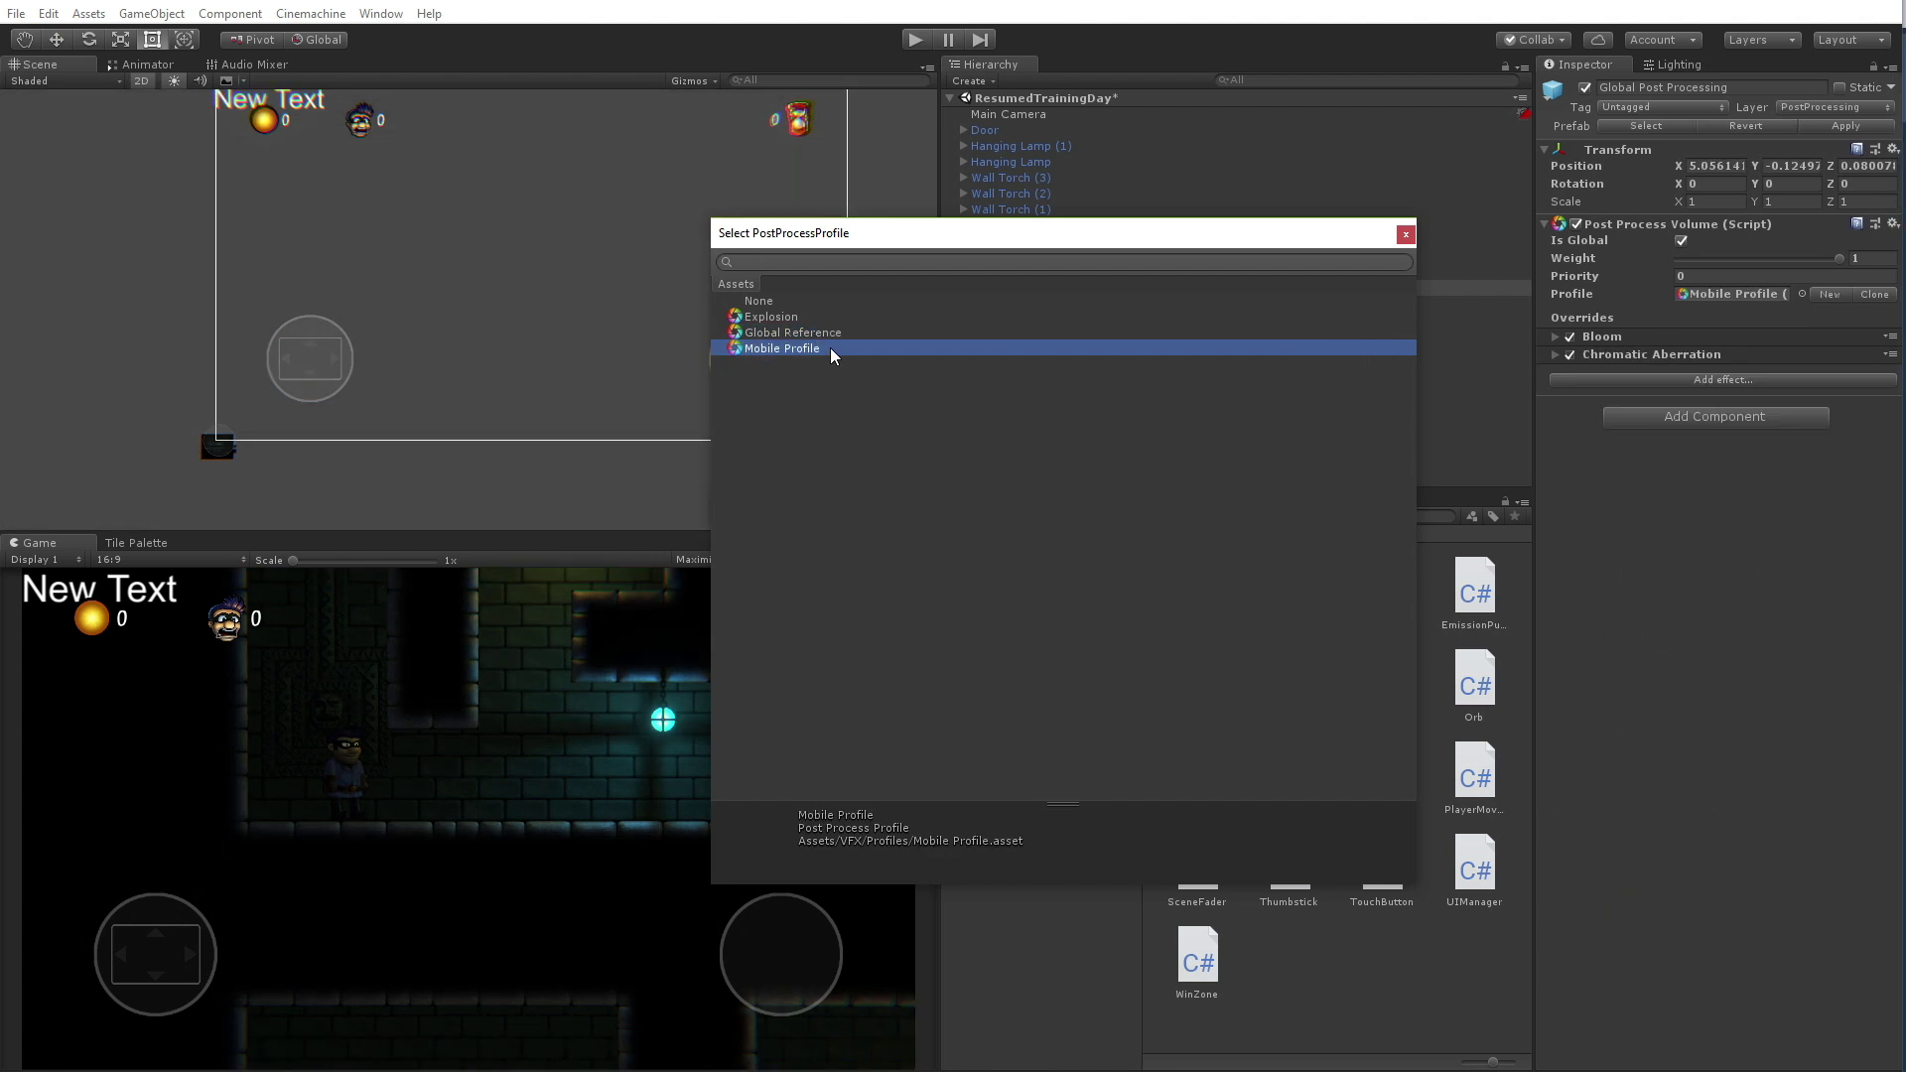
{"action": "left_click", "coordinate": [826, 333]}
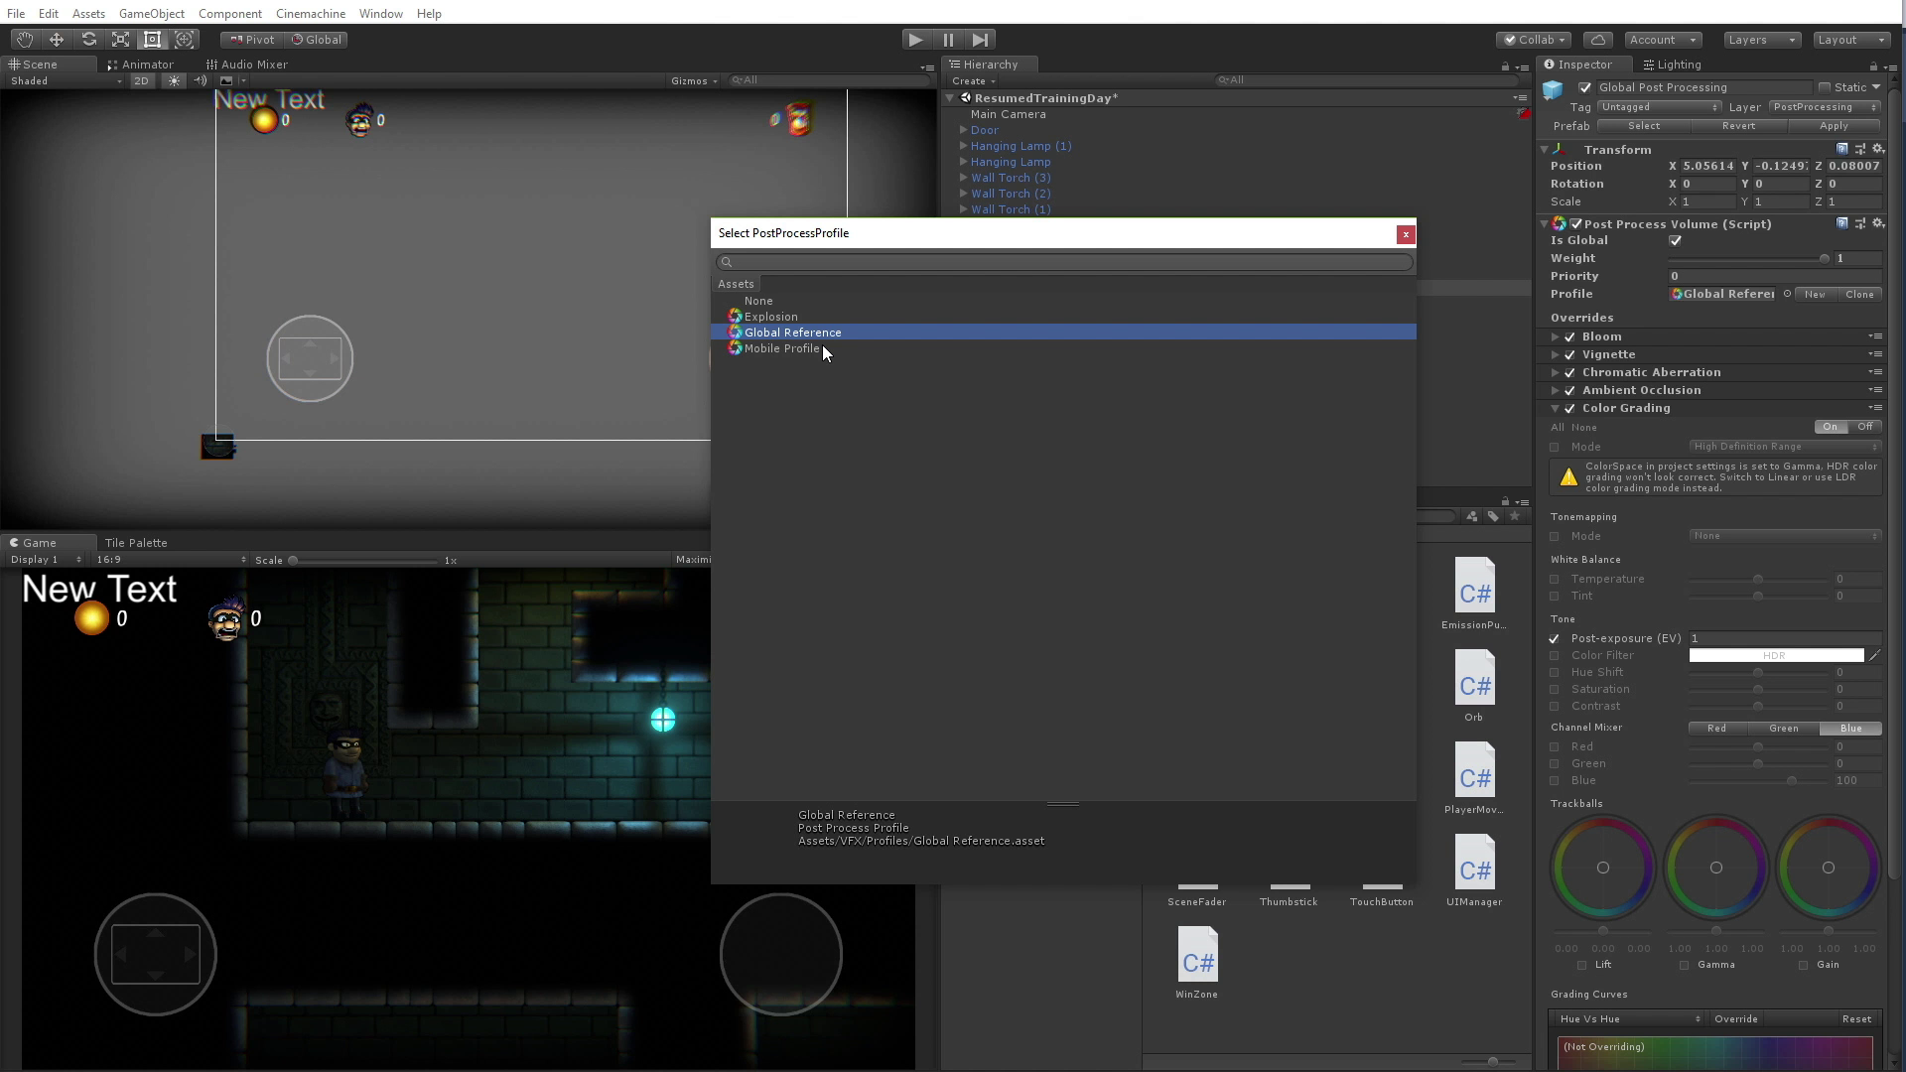
{"action": "left_click", "coordinate": [1406, 236]}
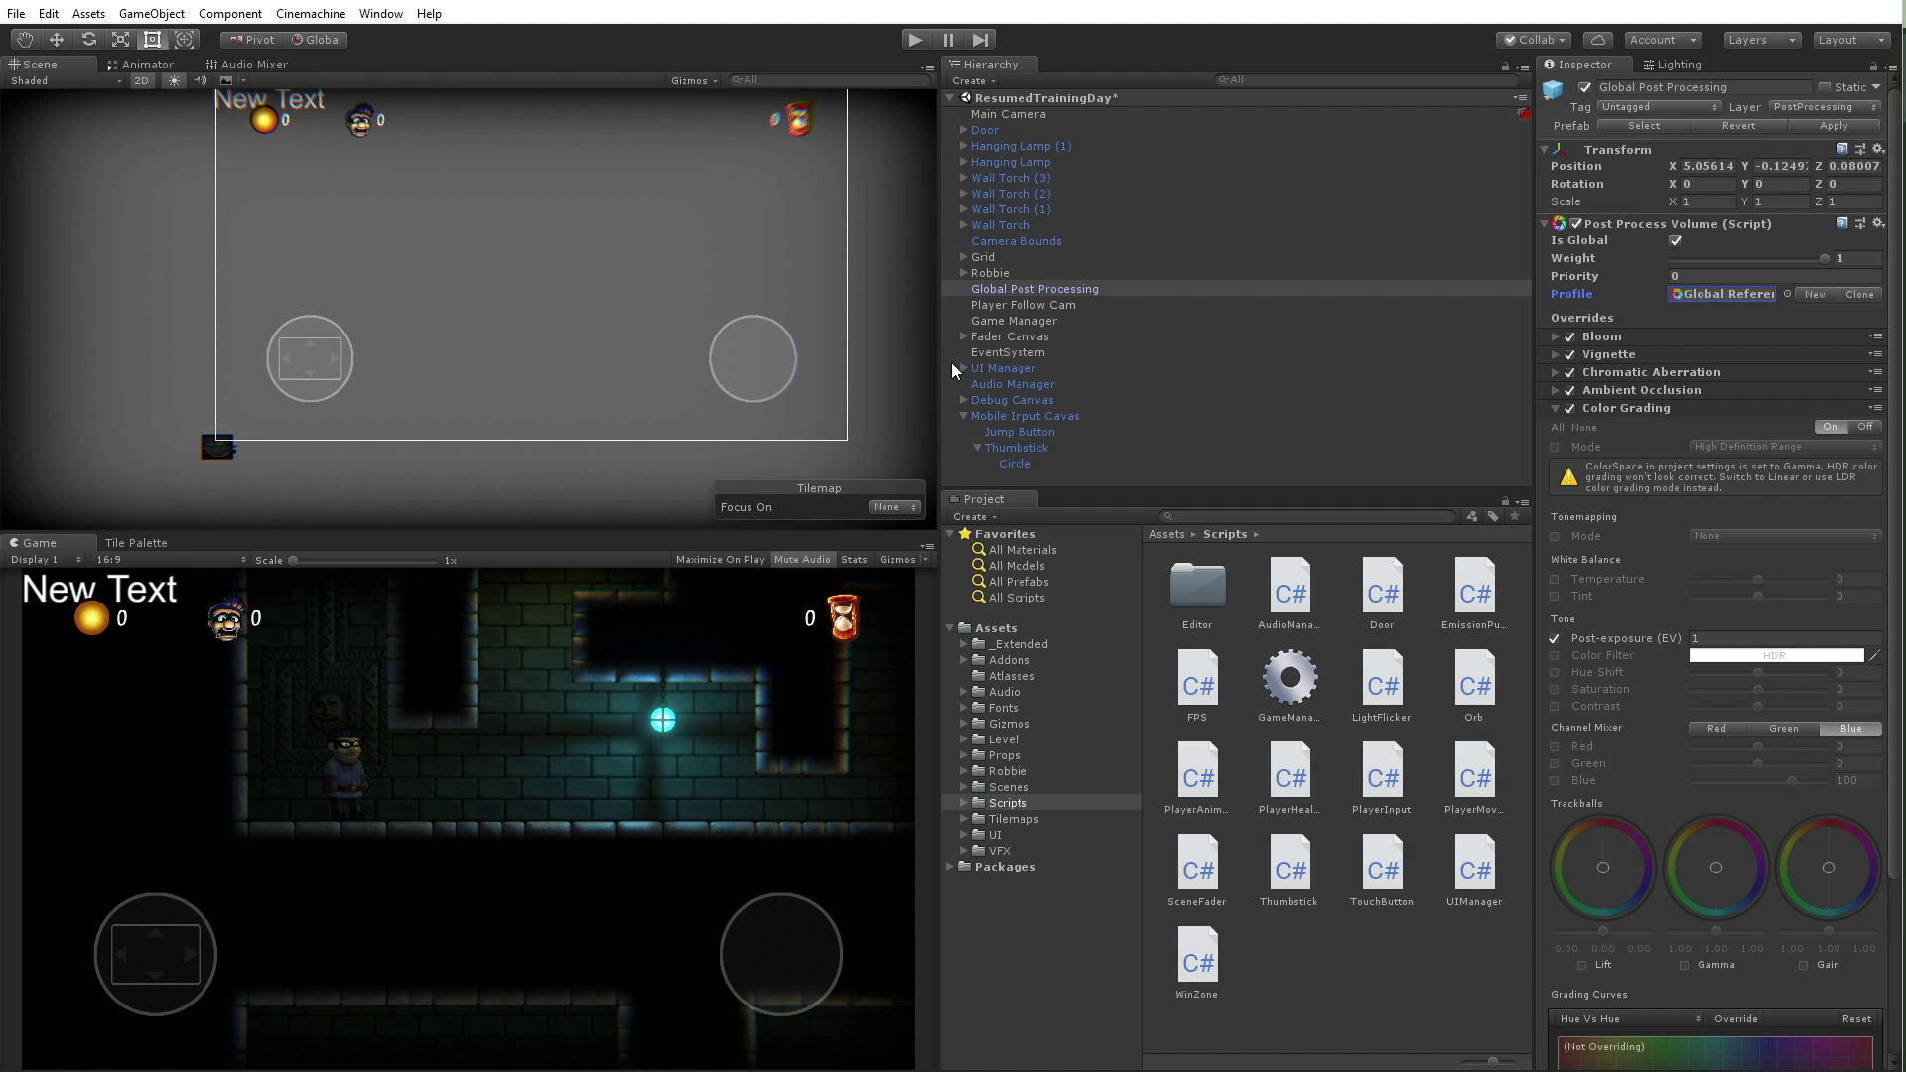
Frame Robbie in the Scene view
{"action": "double_click", "coordinate": [988, 273]}
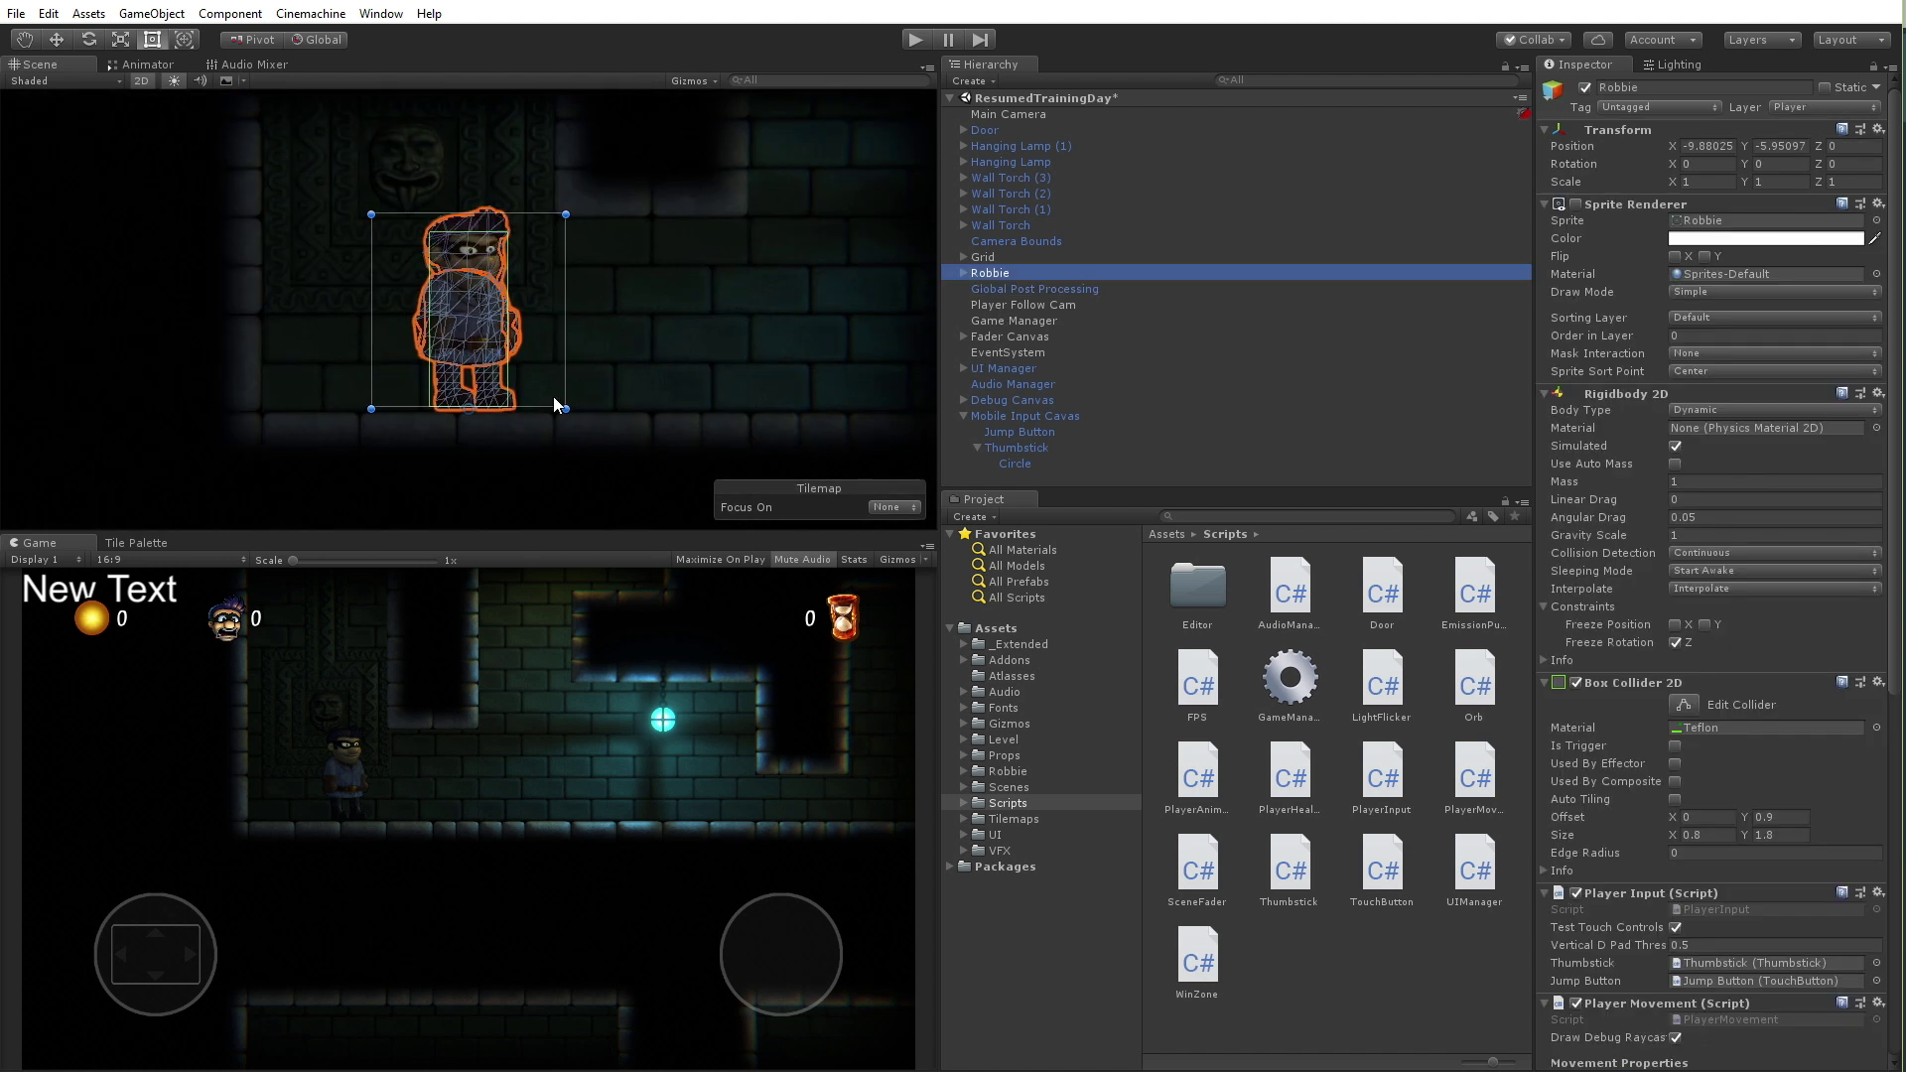
{"action": "scroll", "coordinate": [637, 388], "scroll_direction": "down", "scroll_amount": 3}
{"action": "middle_click_drag", "start_coordinate": [693, 349], "coordinate": [597, 325]}
{"action": "scroll", "coordinate": [487, 391], "scroll_direction": "up", "scroll_amount": 3}
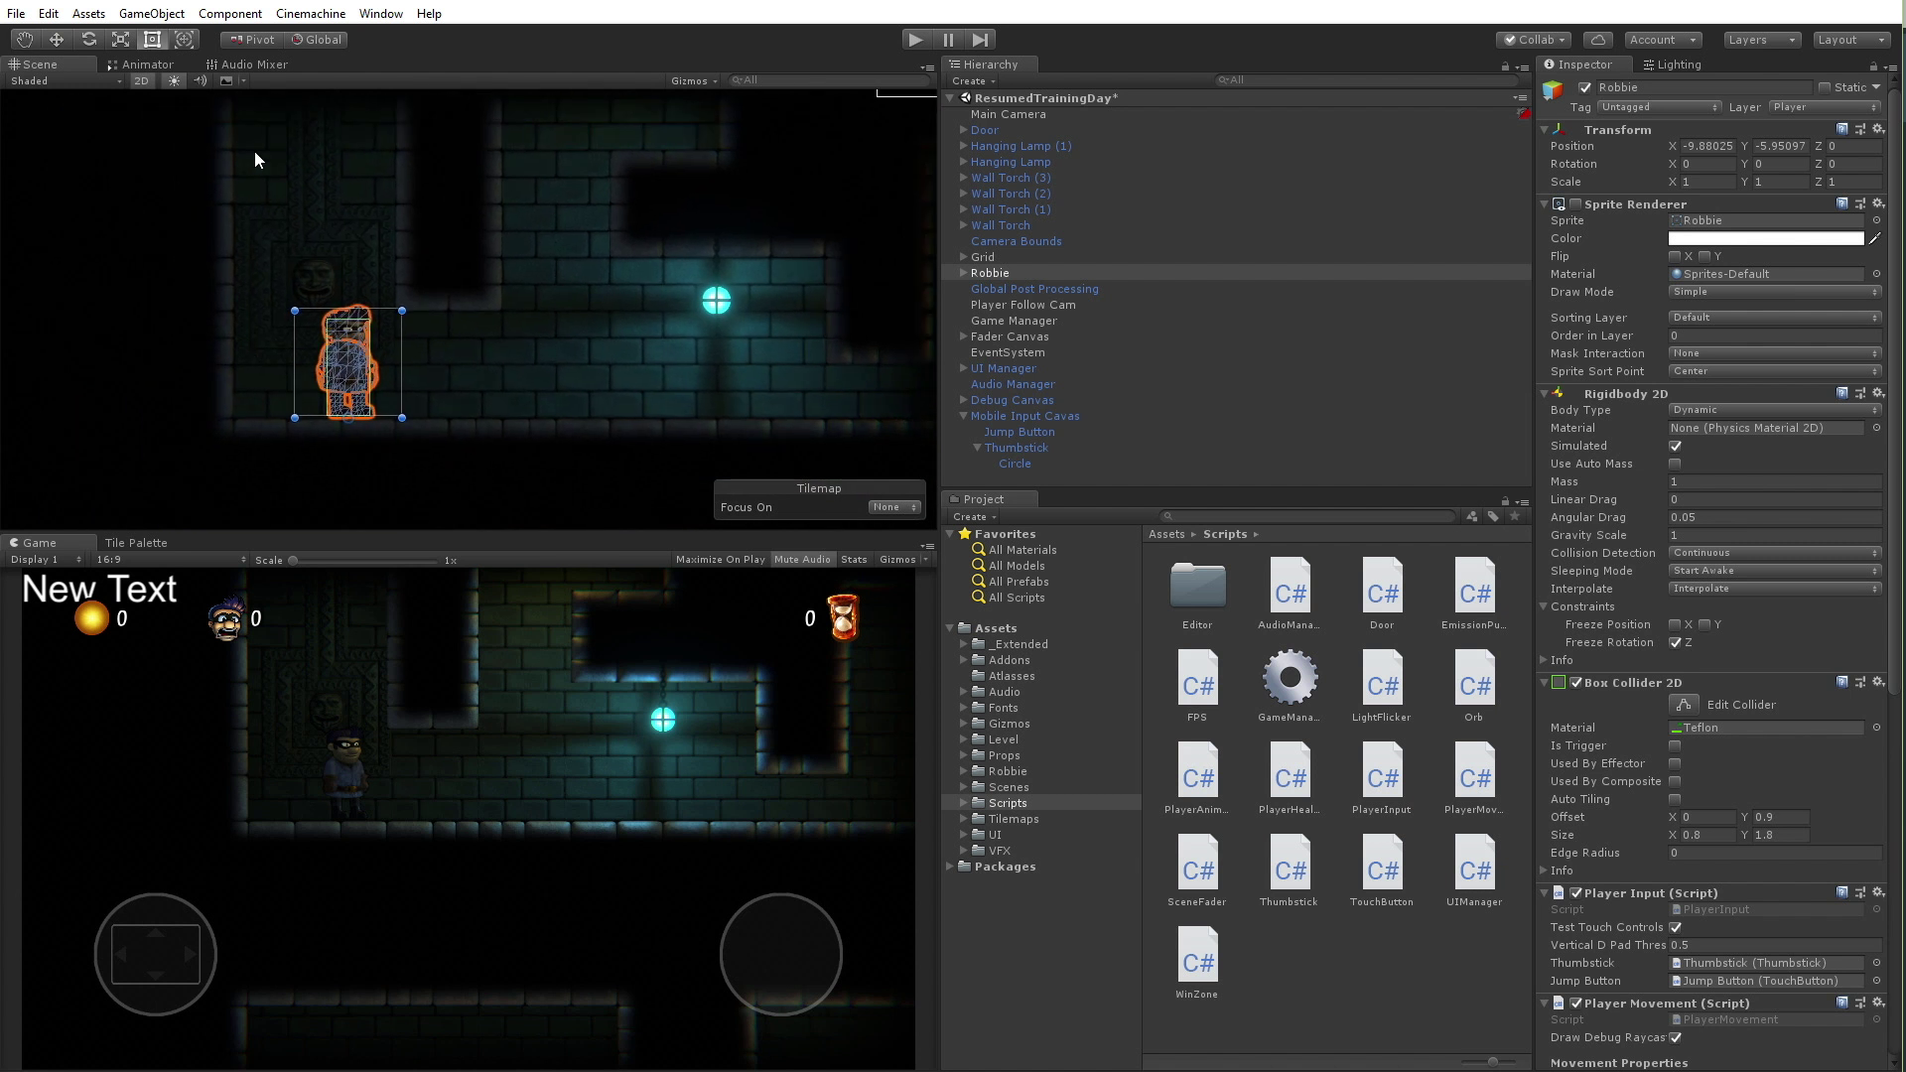
Set the Scene view draw mode to Overdraw and pan across the level's red layered tiles
{"action": "left_click", "coordinate": [56, 79]}
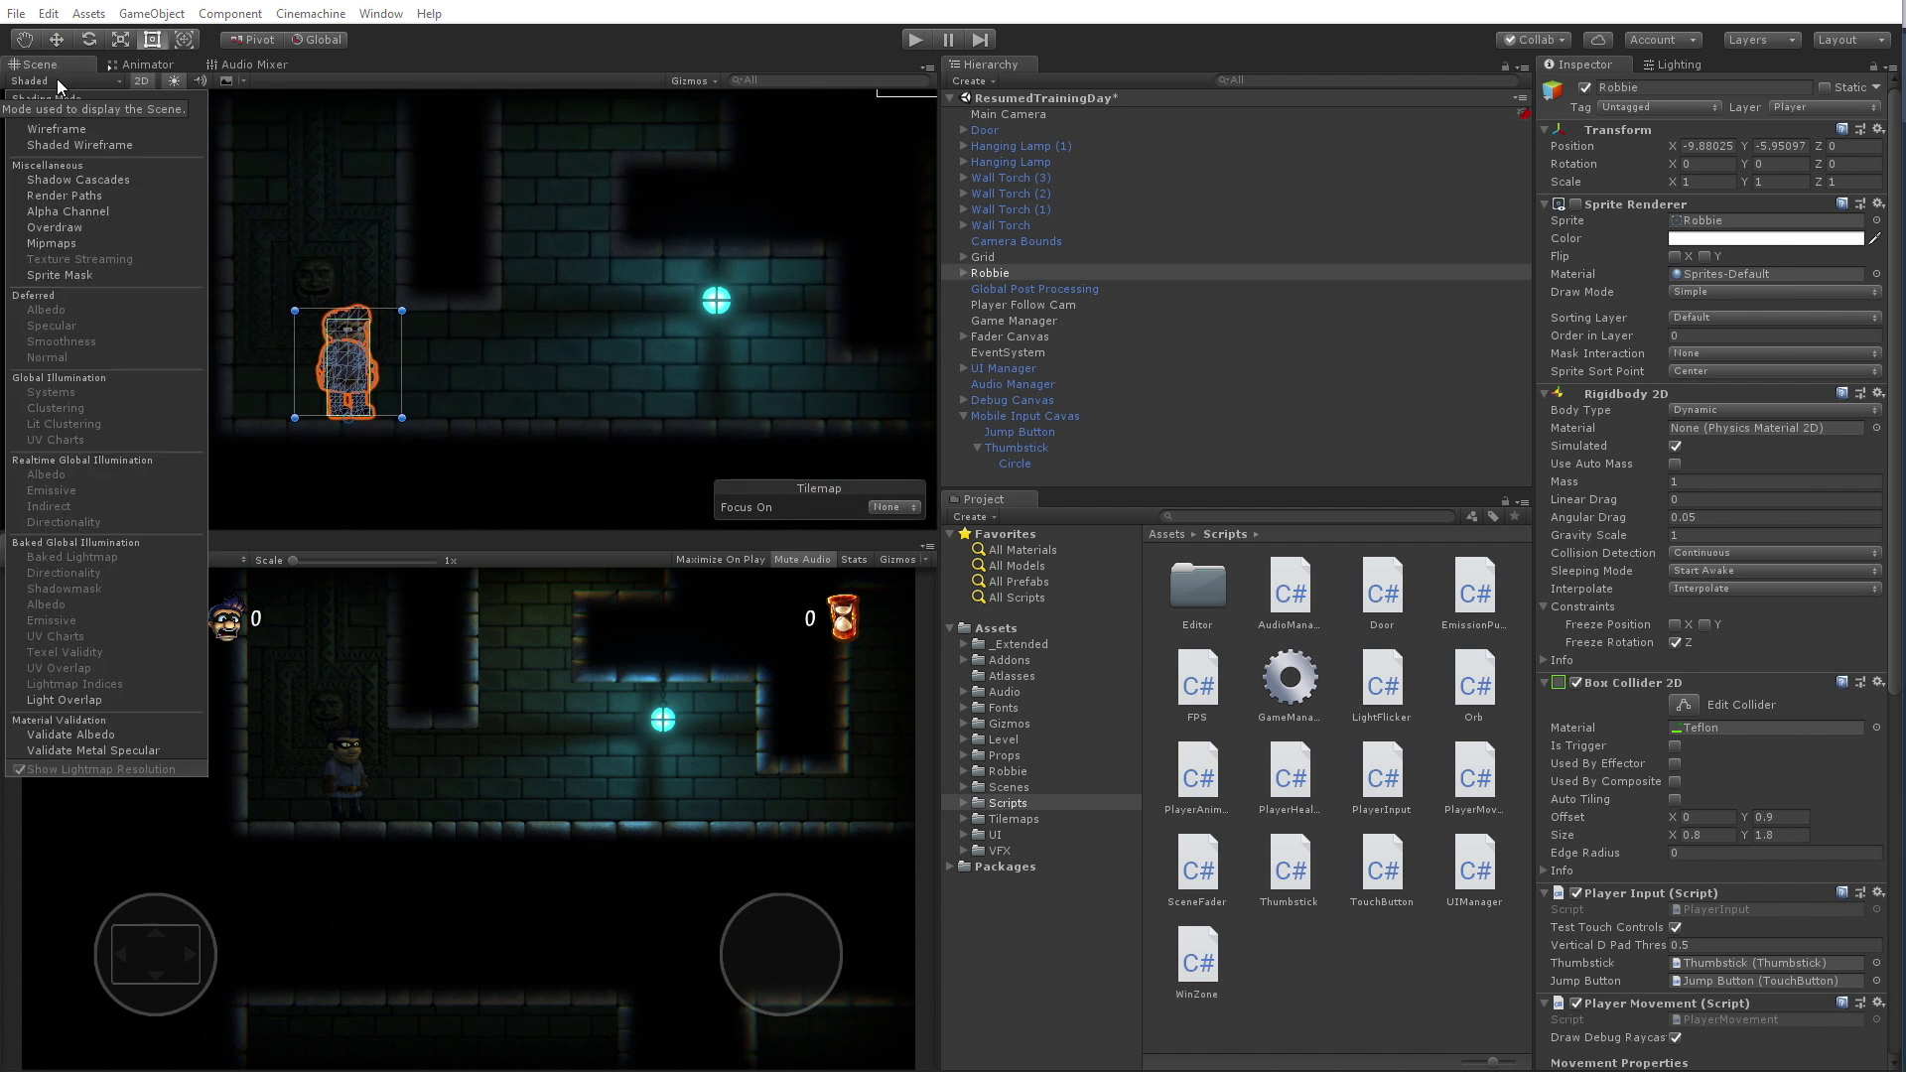
{"action": "left_click", "coordinate": [88, 224]}
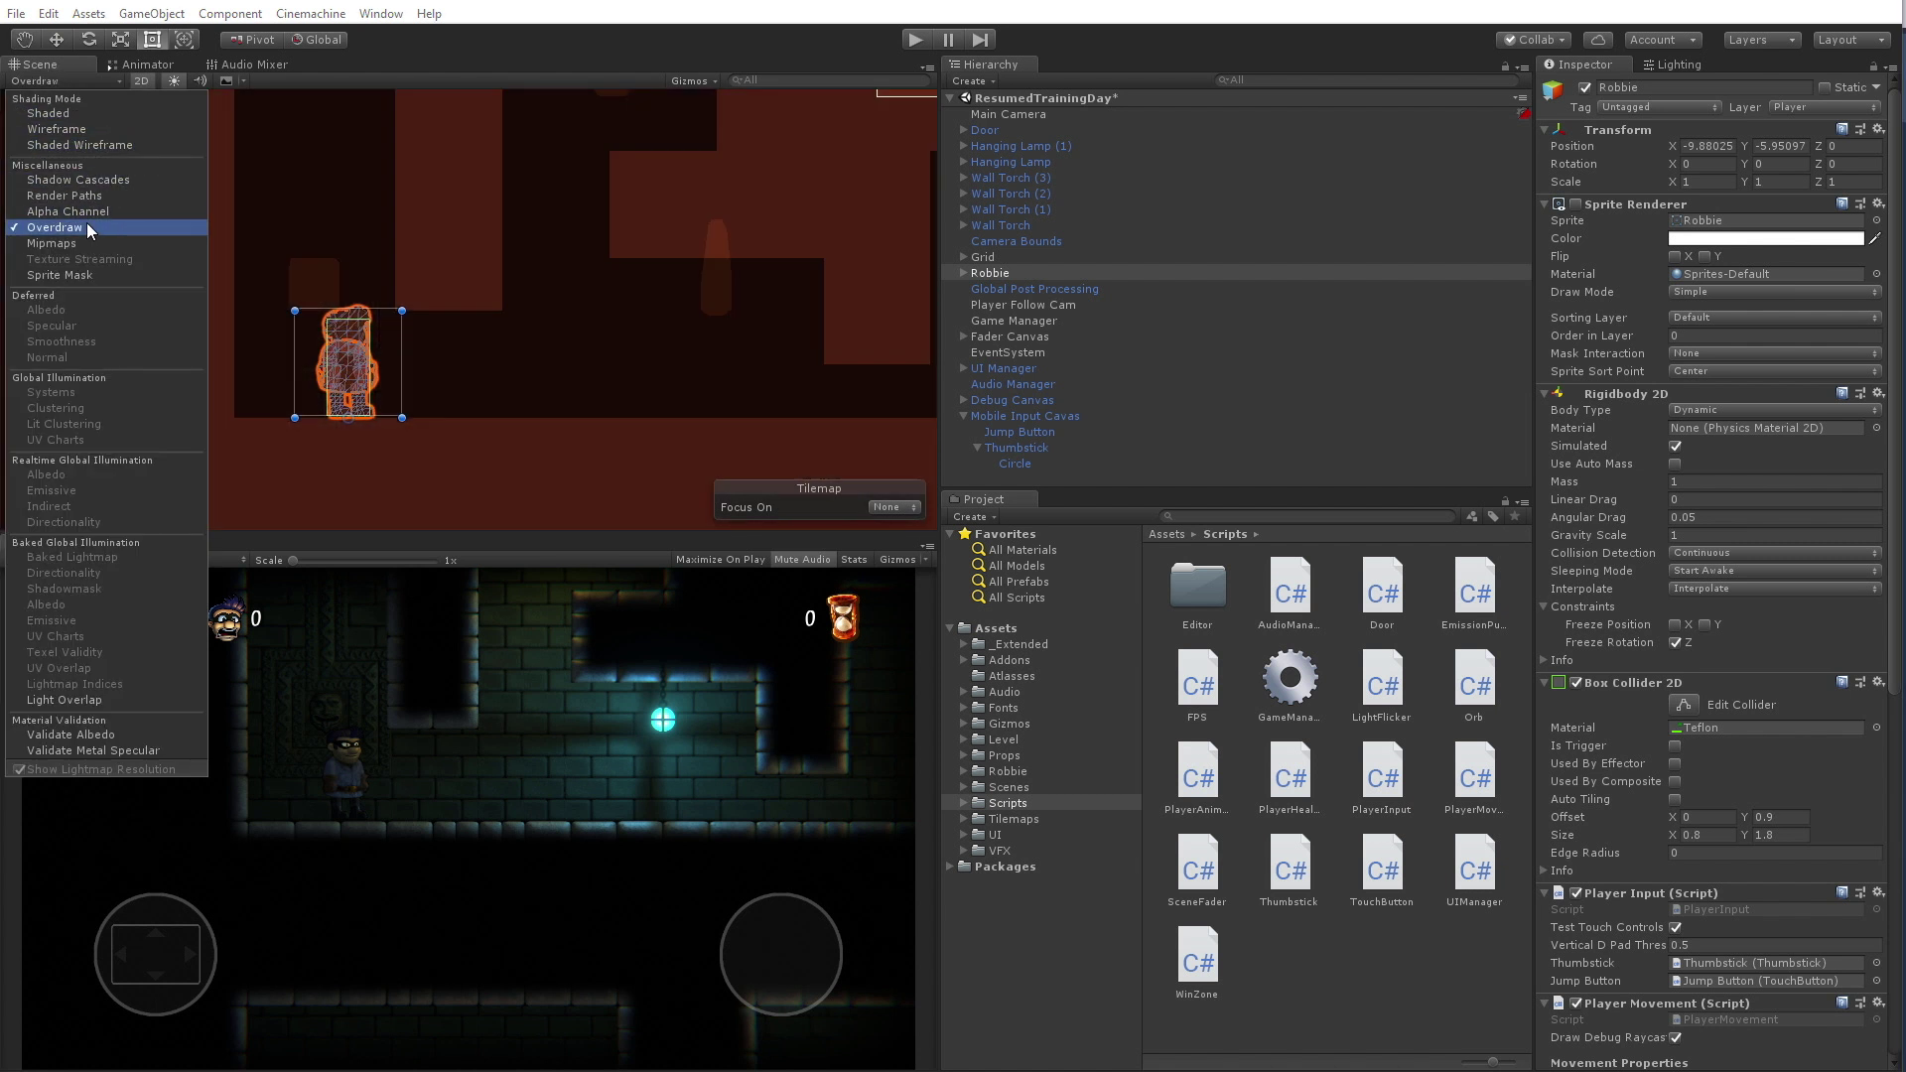
{"action": "scroll", "coordinate": [676, 367], "scroll_direction": "down", "scroll_amount": 2}
{"action": "scroll", "coordinate": [676, 367], "scroll_direction": "up", "scroll_amount": 5}
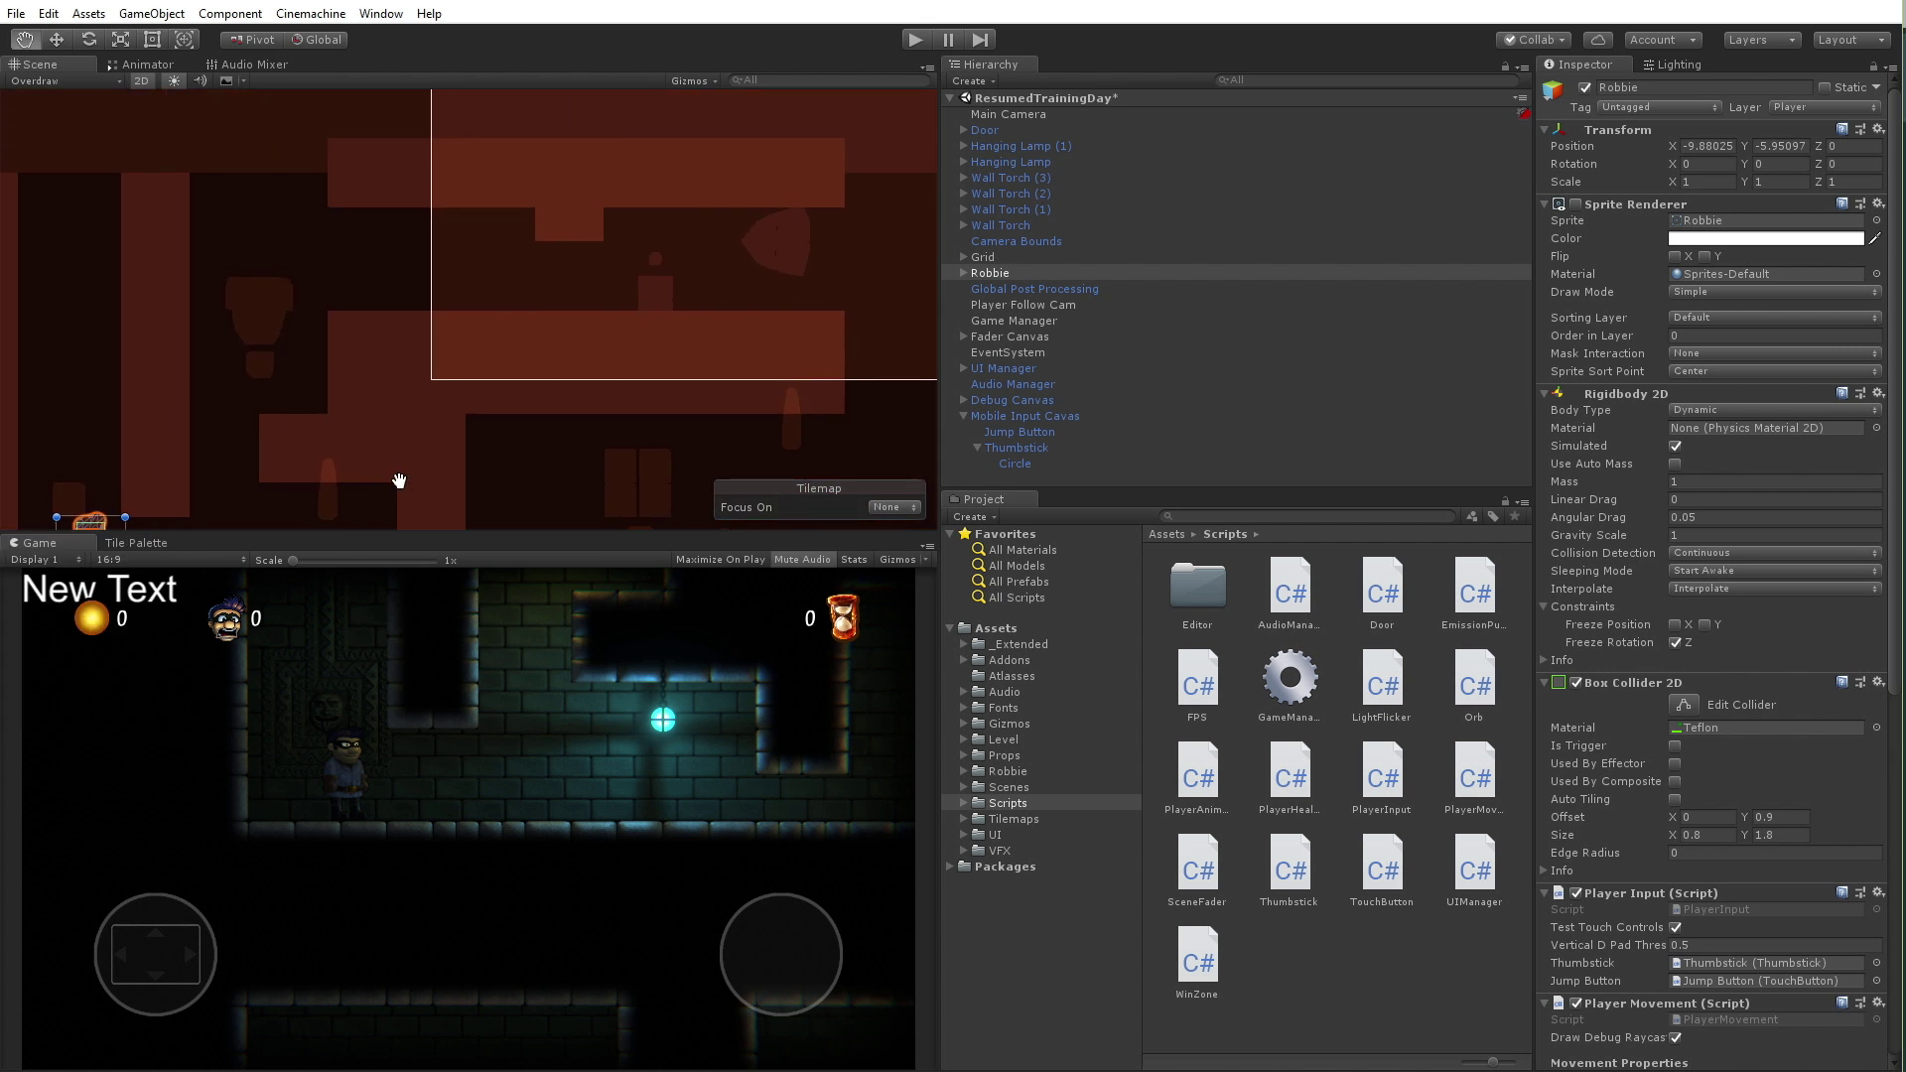
{"action": "scroll", "coordinate": [583, 272], "scroll_direction": "down", "scroll_amount": 3}
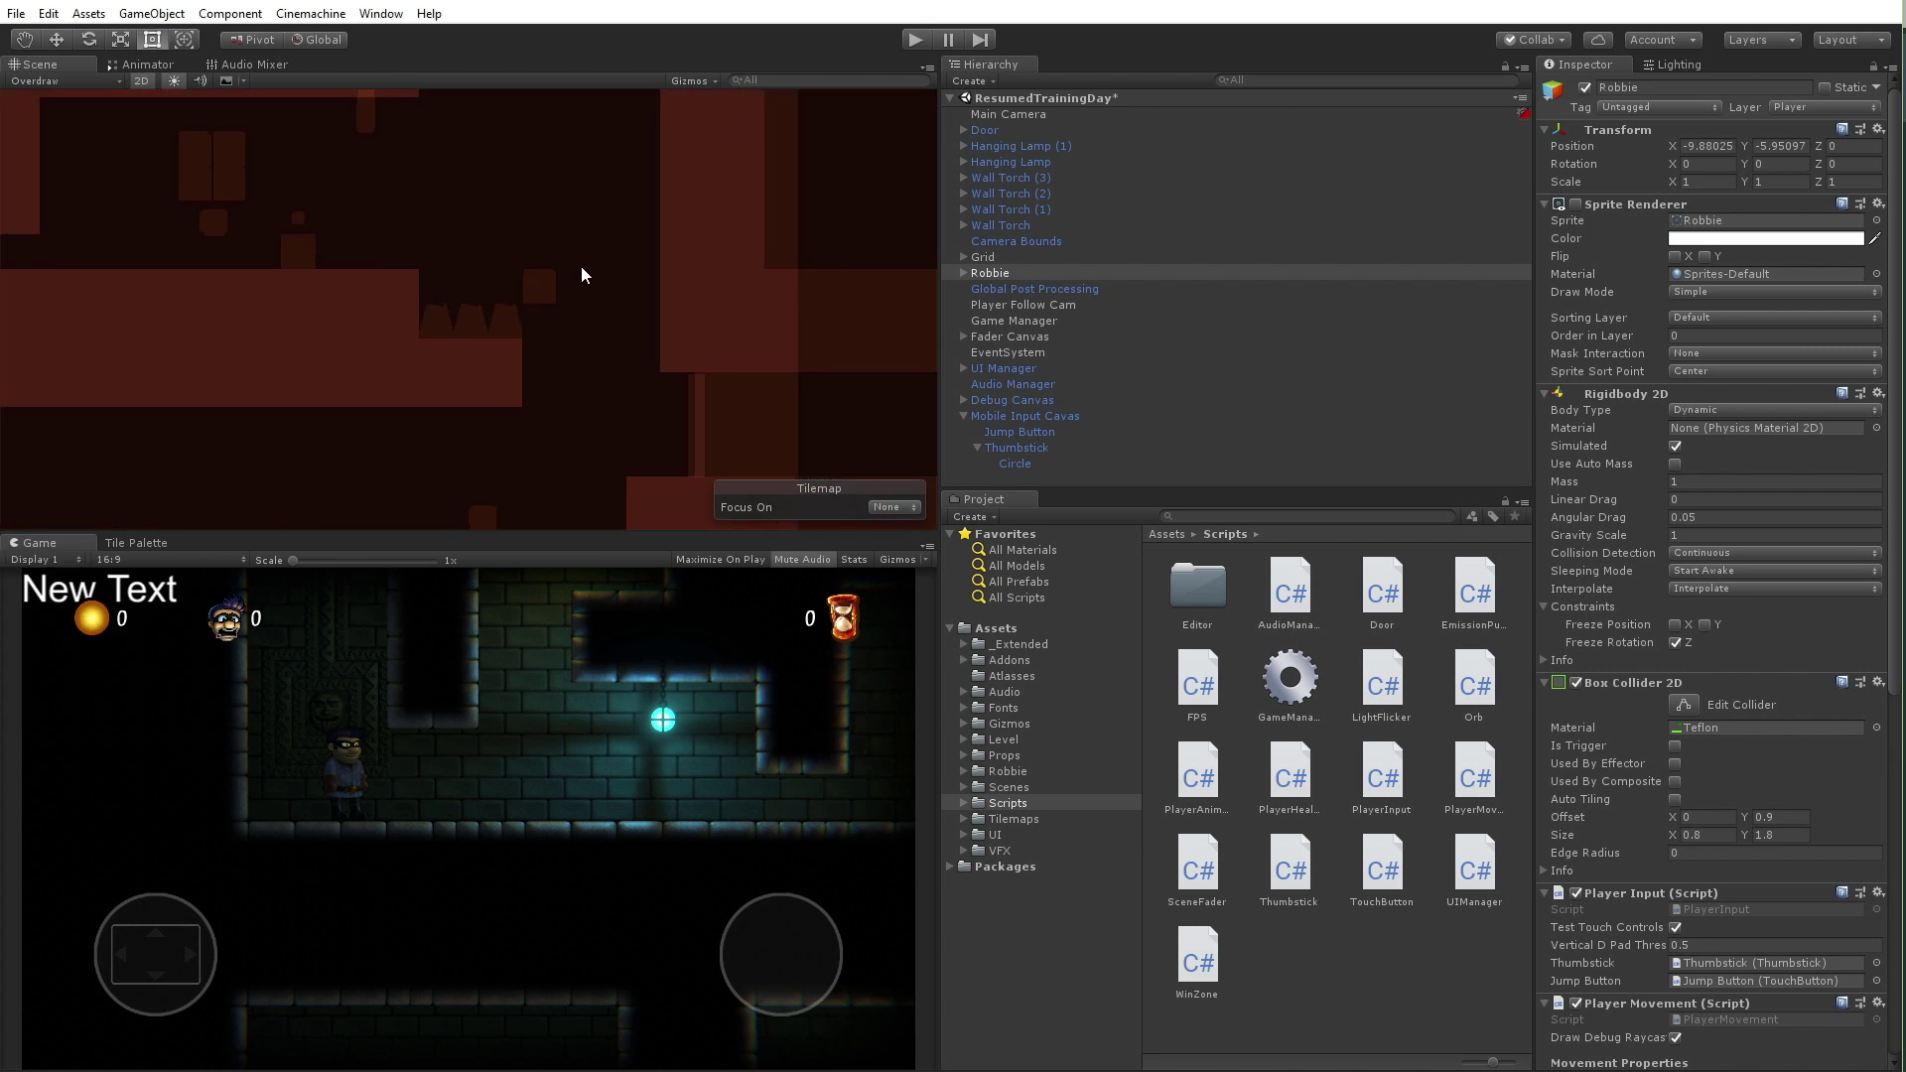
{"action": "scroll", "coordinate": [907, 161], "scroll_direction": "up", "scroll_amount": 3}
{"action": "middle_click_drag", "start_coordinate": [906, 161], "coordinate": [417, 206]}
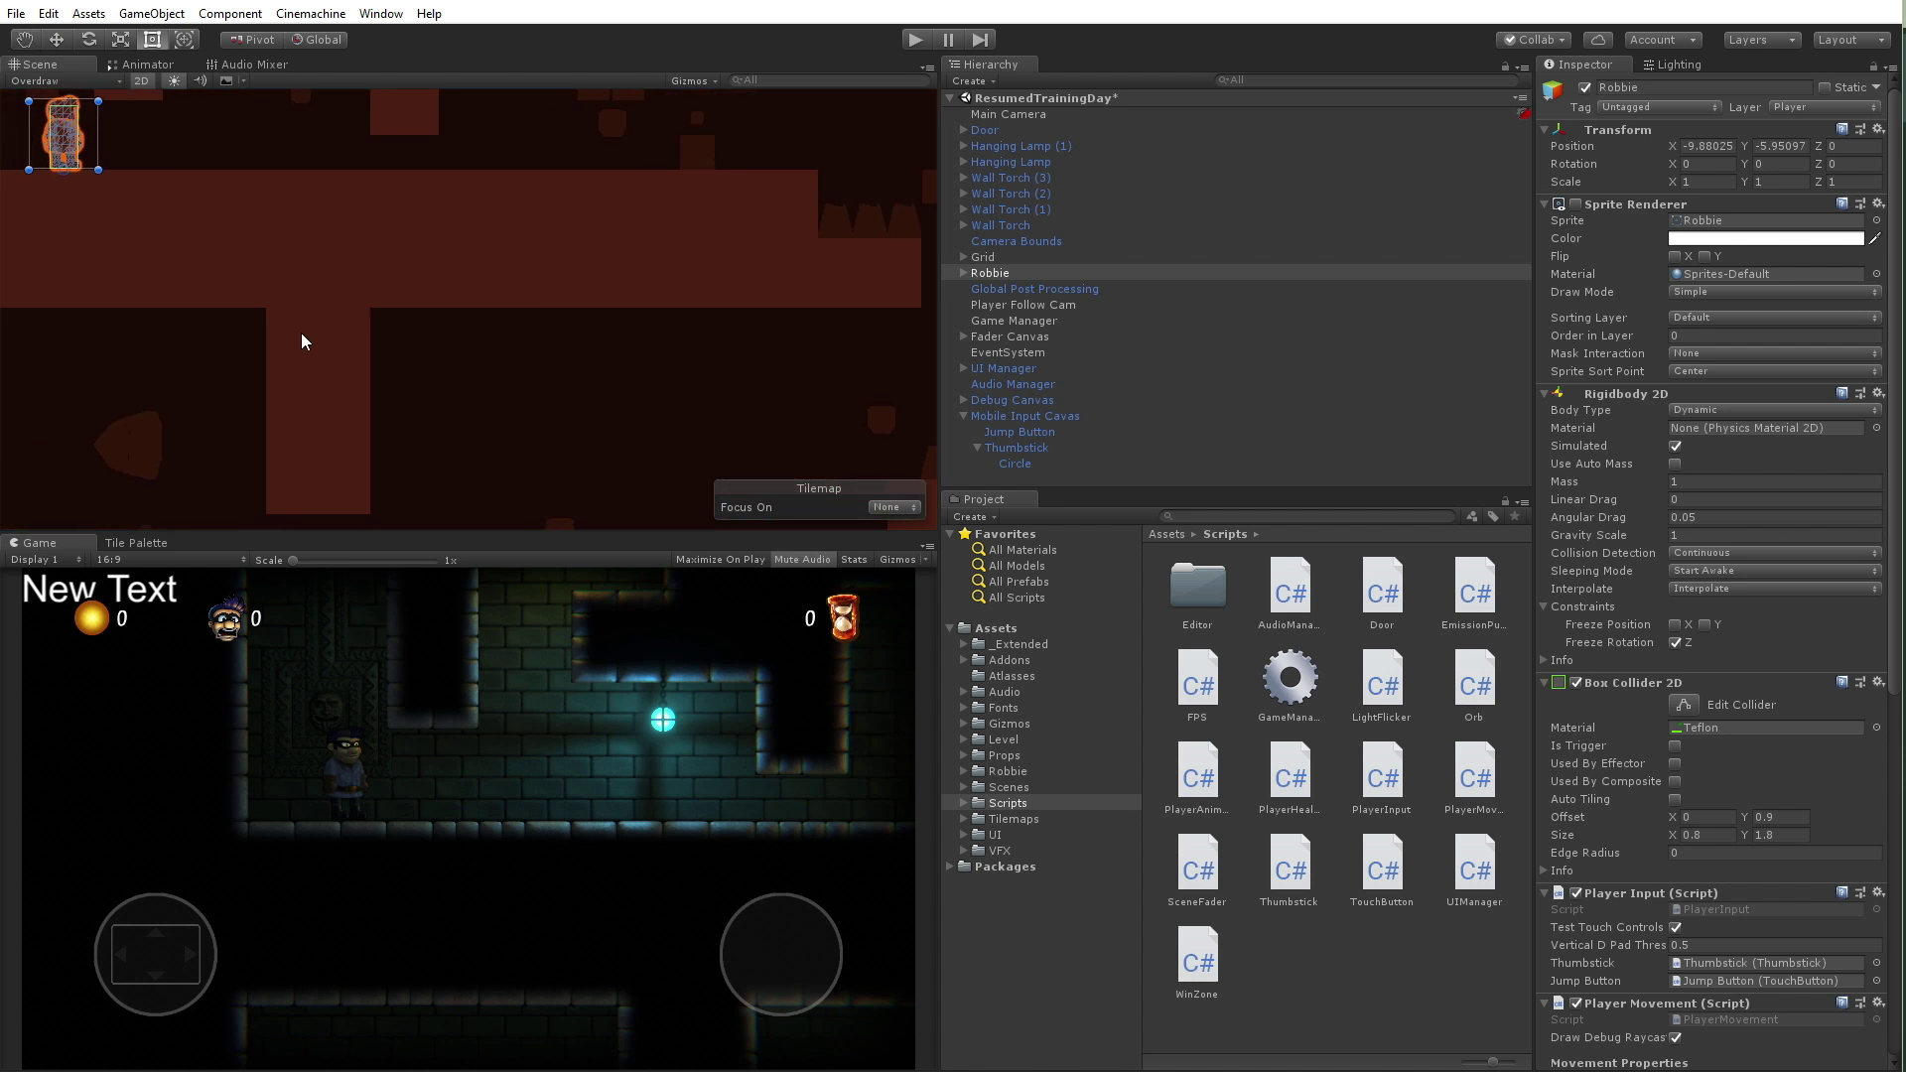
{"action": "middle_click_drag", "start_coordinate": [303, 340], "coordinate": [355, 295]}
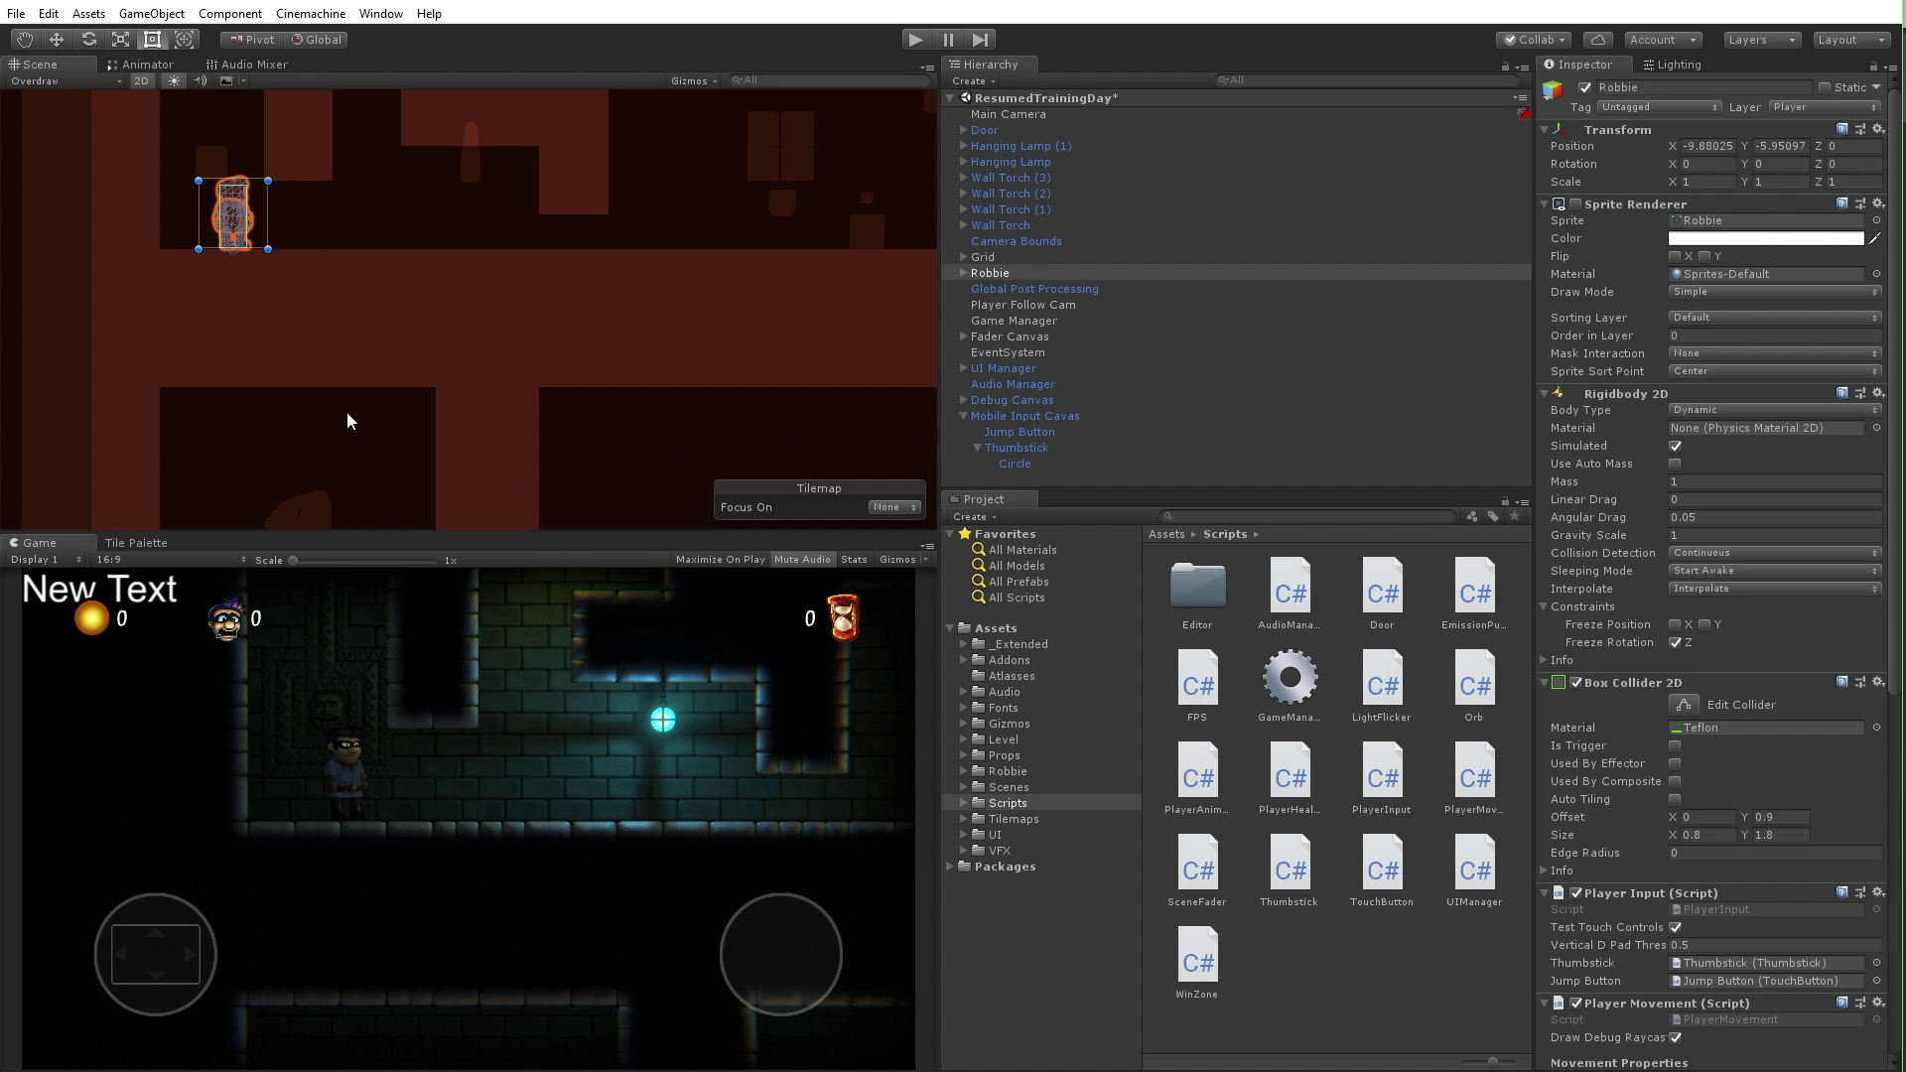
{"action": "middle_click_drag", "start_coordinate": [355, 318], "coordinate": [336, 523]}
{"action": "left_click", "coordinate": [91, 80]}
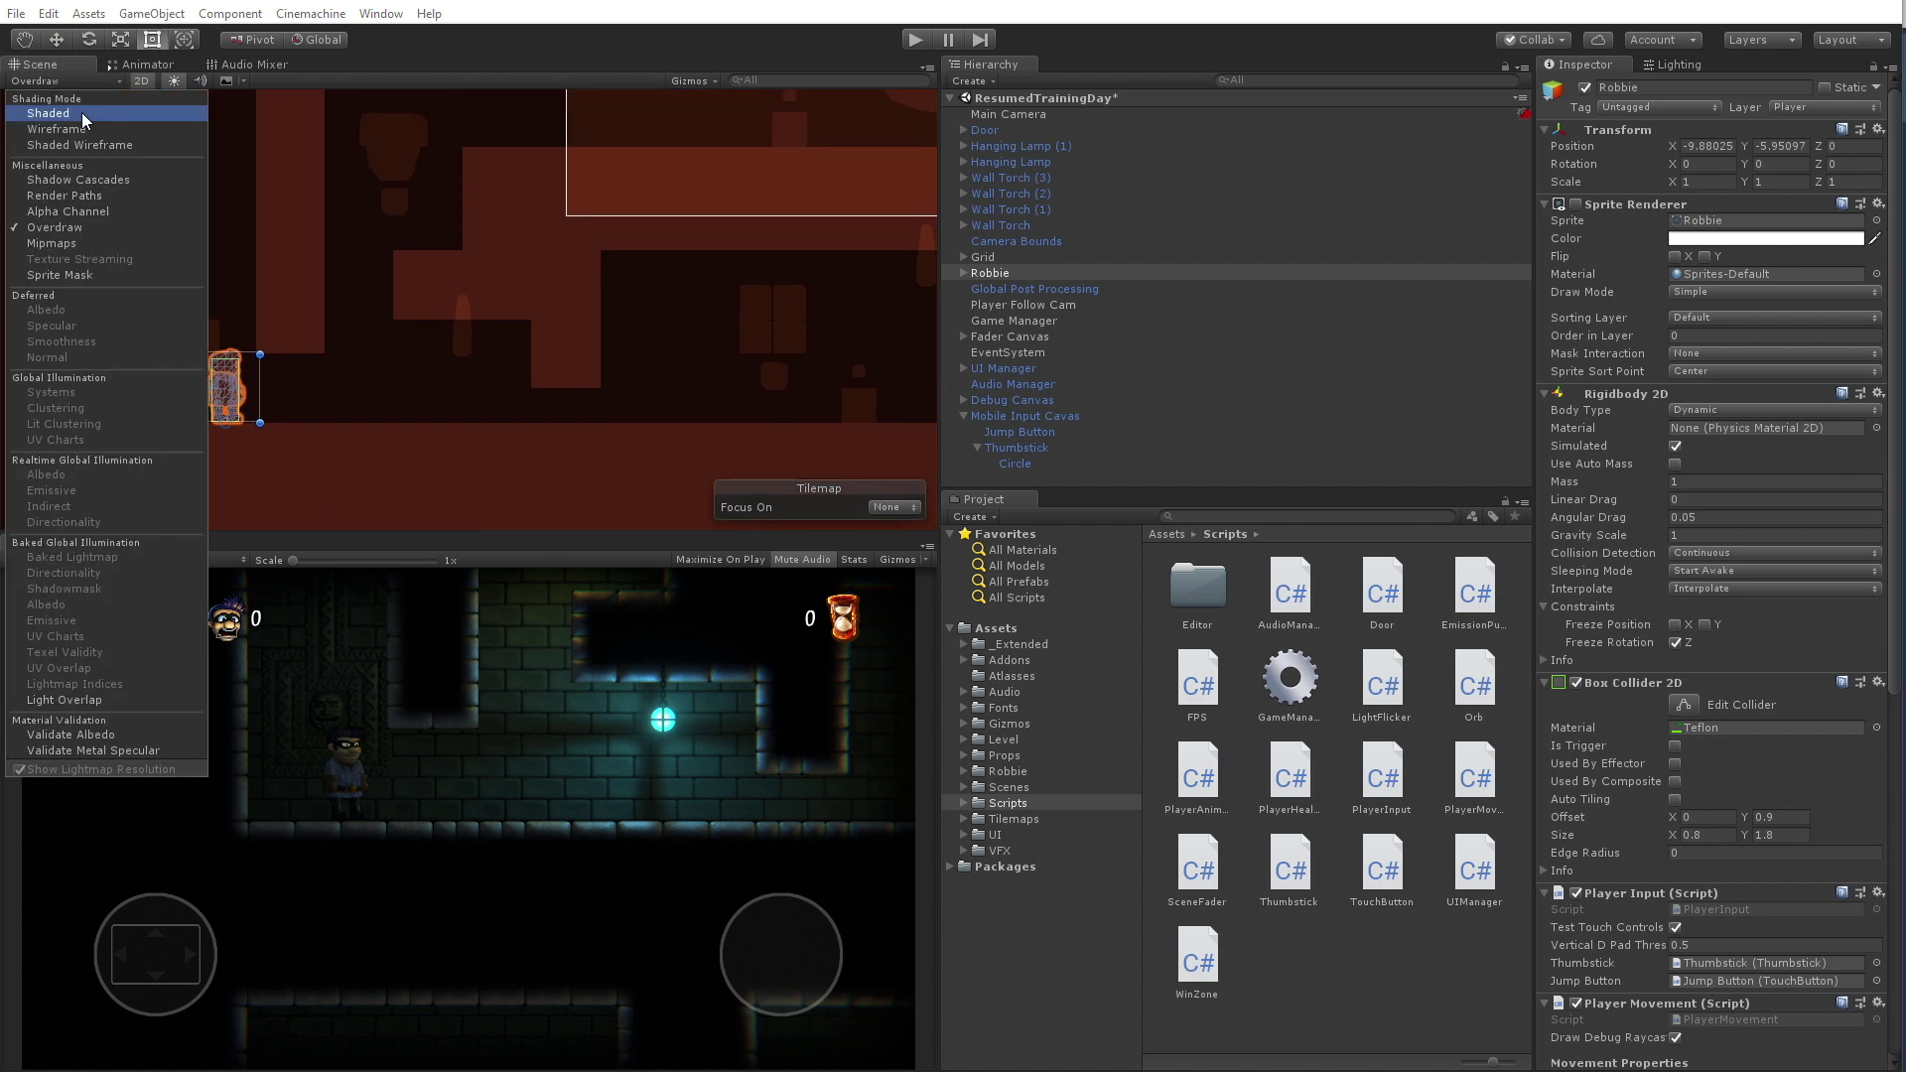
Switch the Scene view from Overdraw back to Shaded to show the textured dungeon level
{"action": "left_click", "coordinate": [81, 111]}
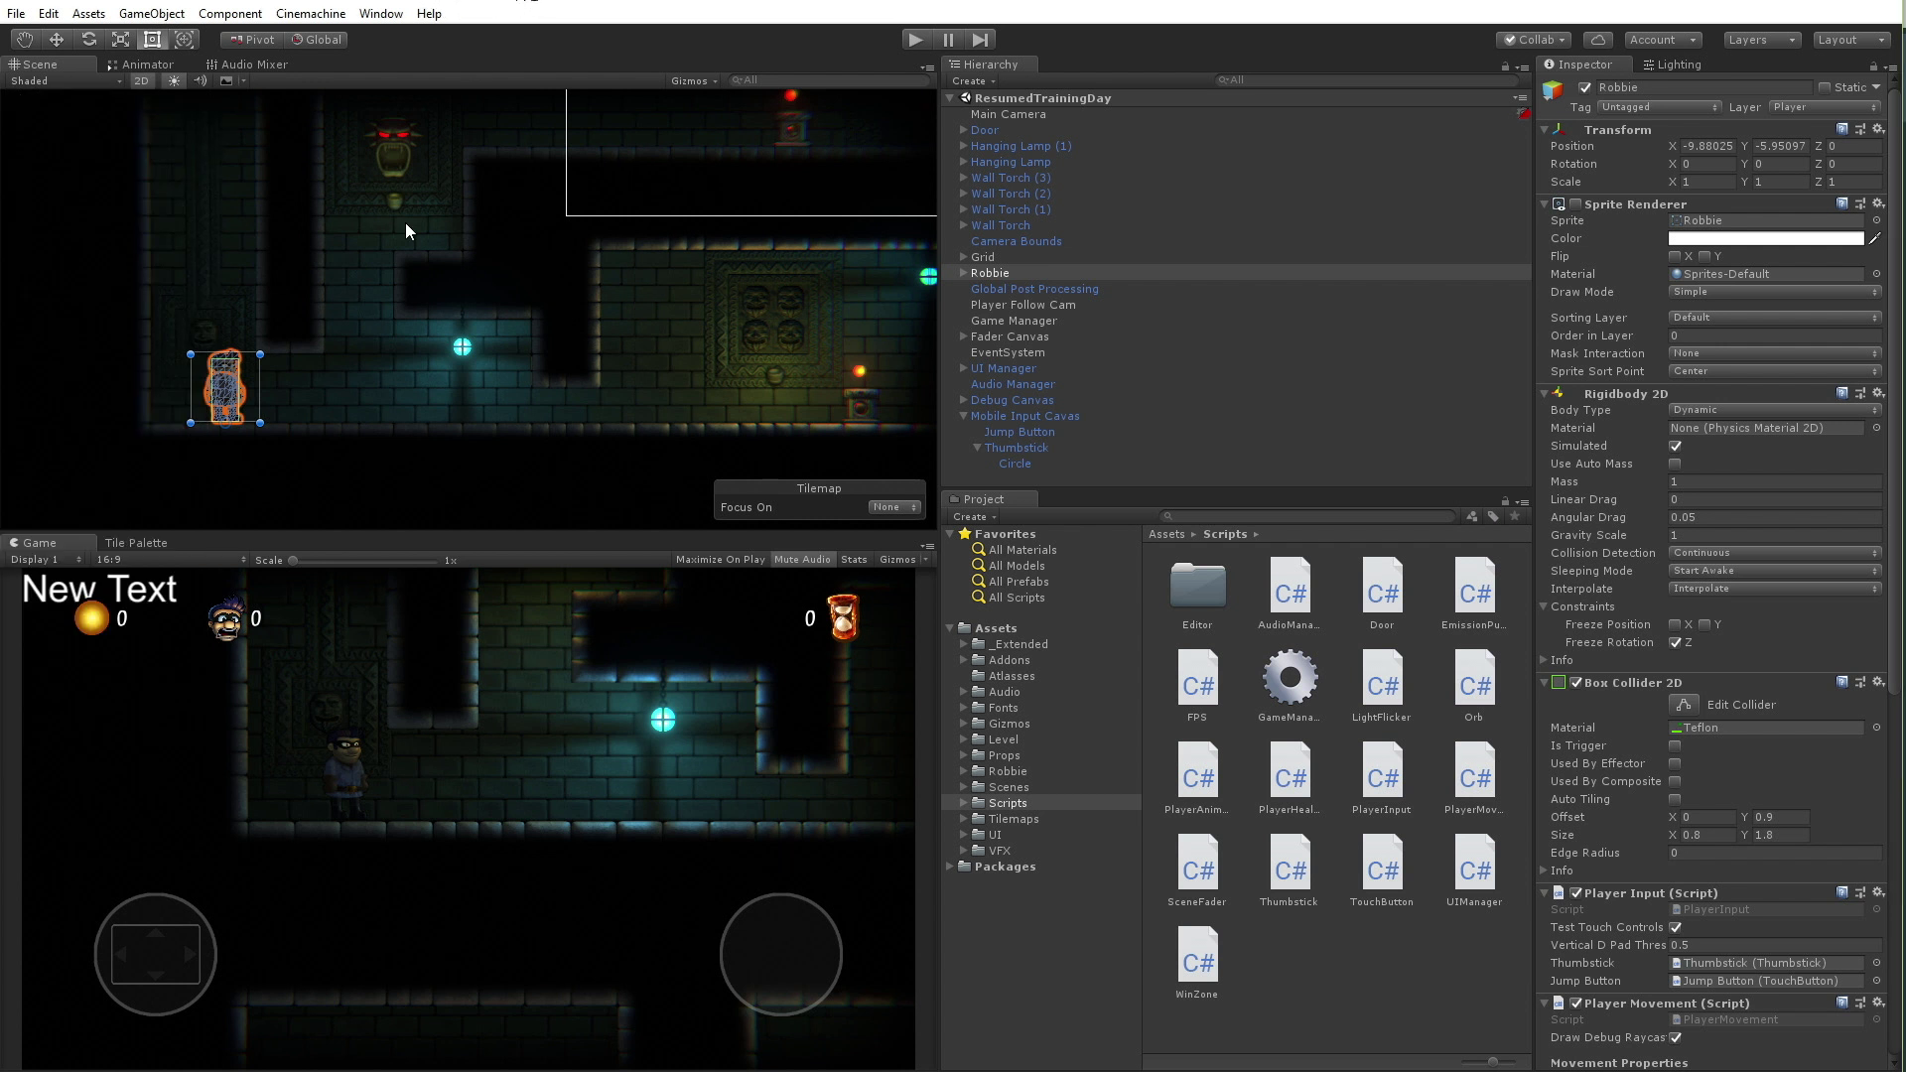
{"action": "left_click", "coordinate": [1033, 920]}
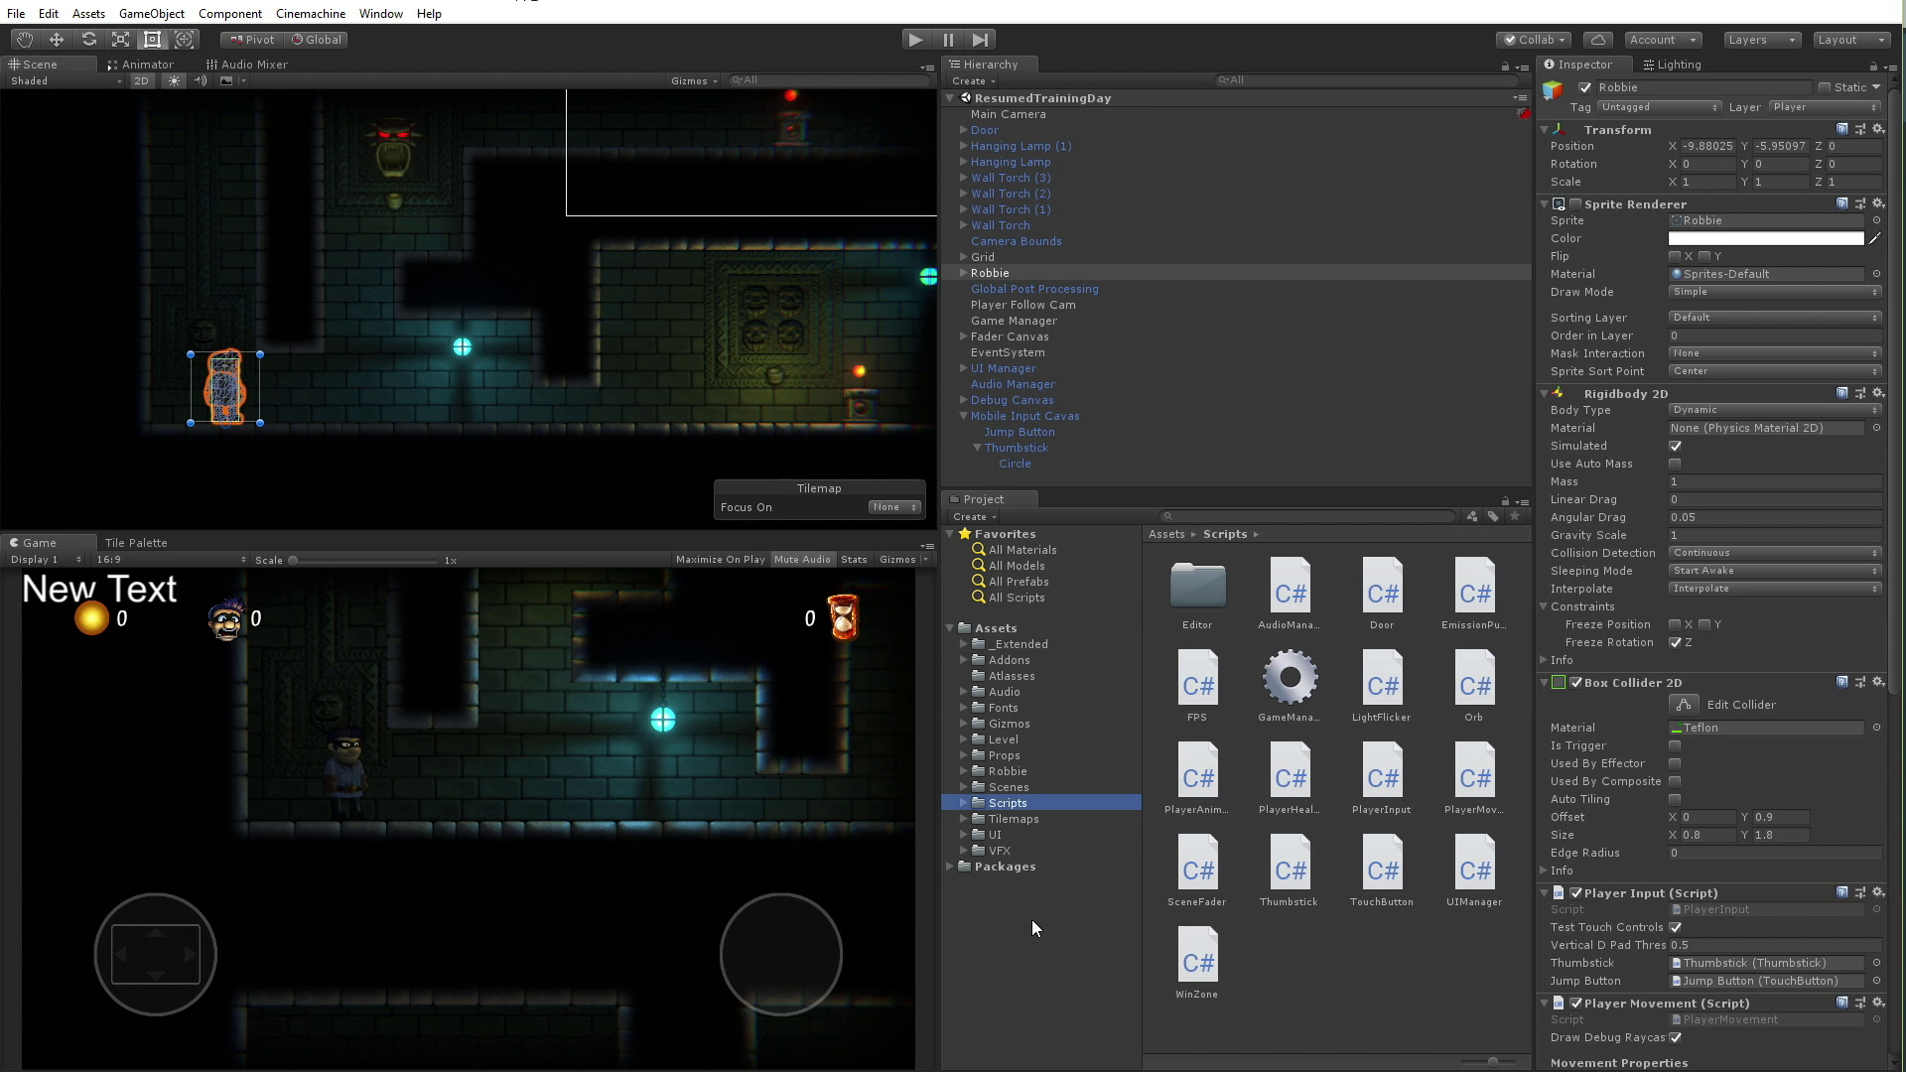
{"action": "left_click", "coordinate": [692, 540]}
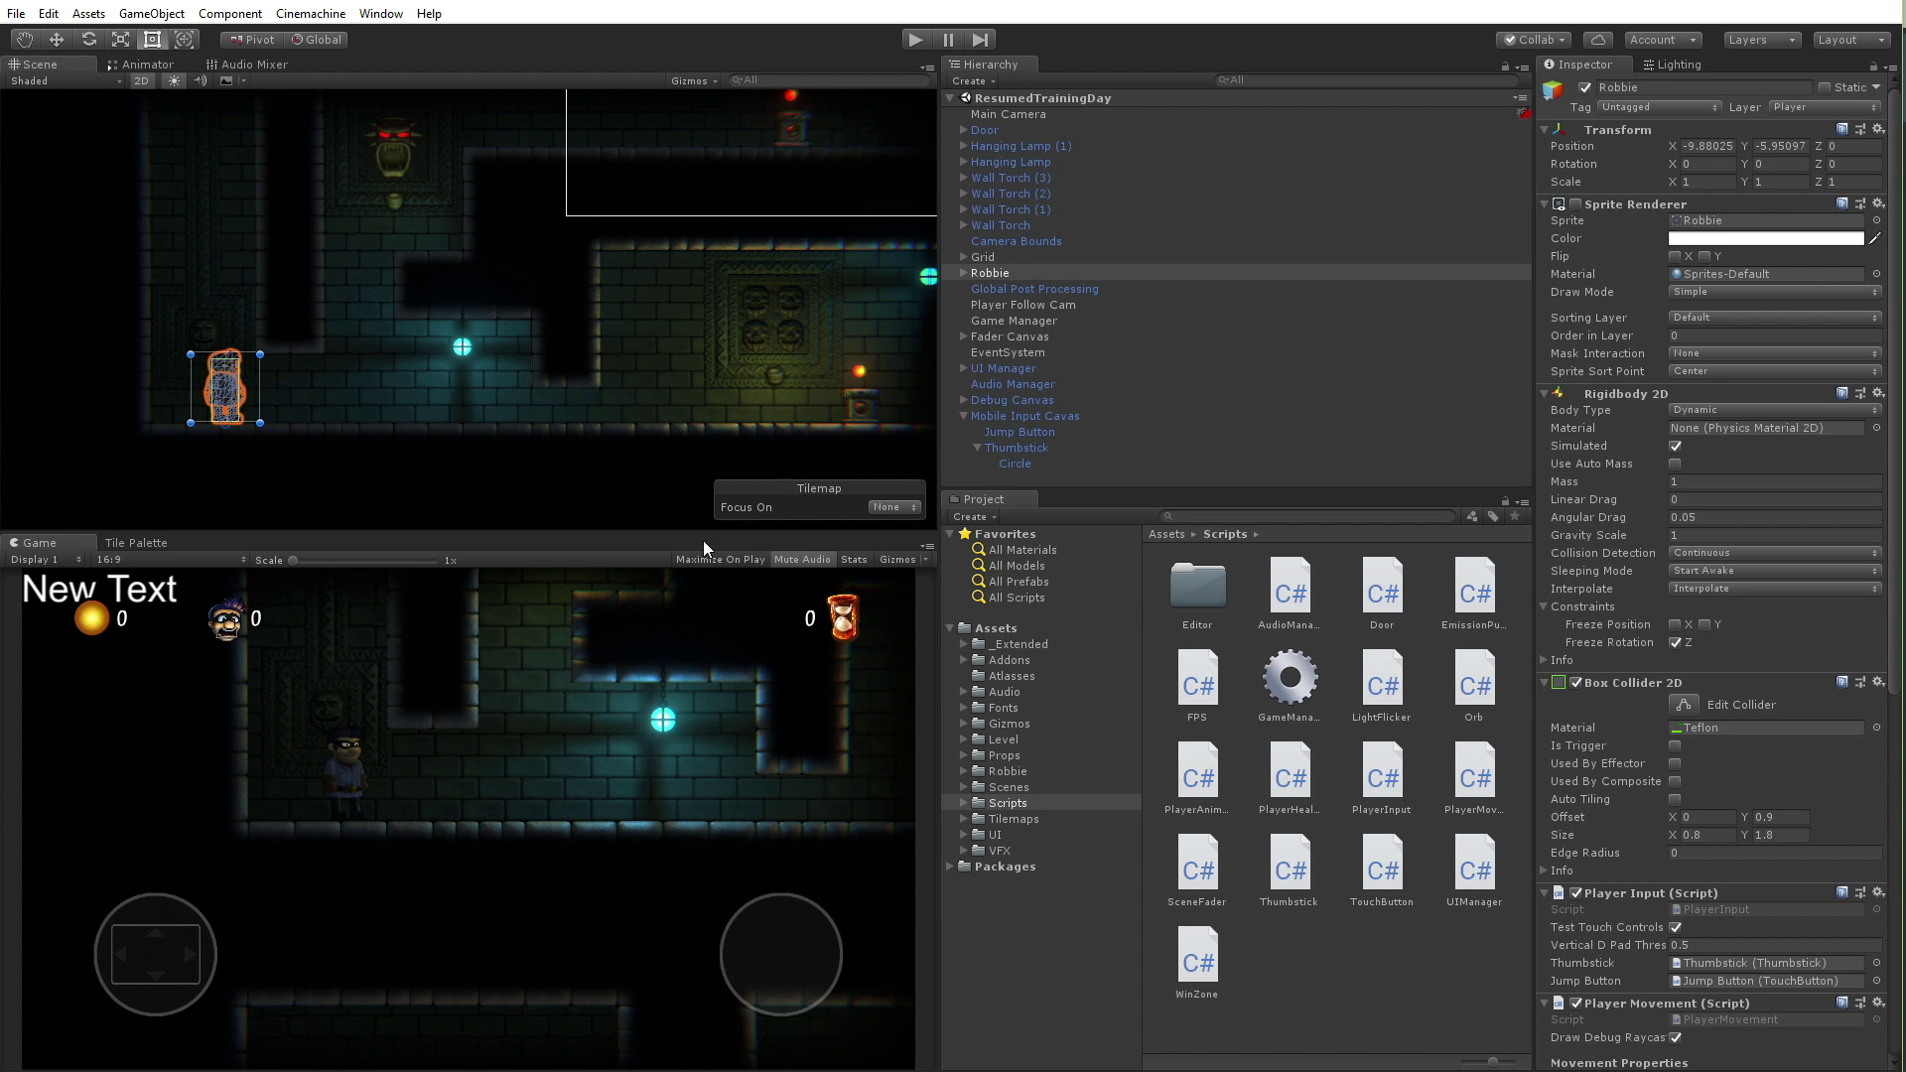